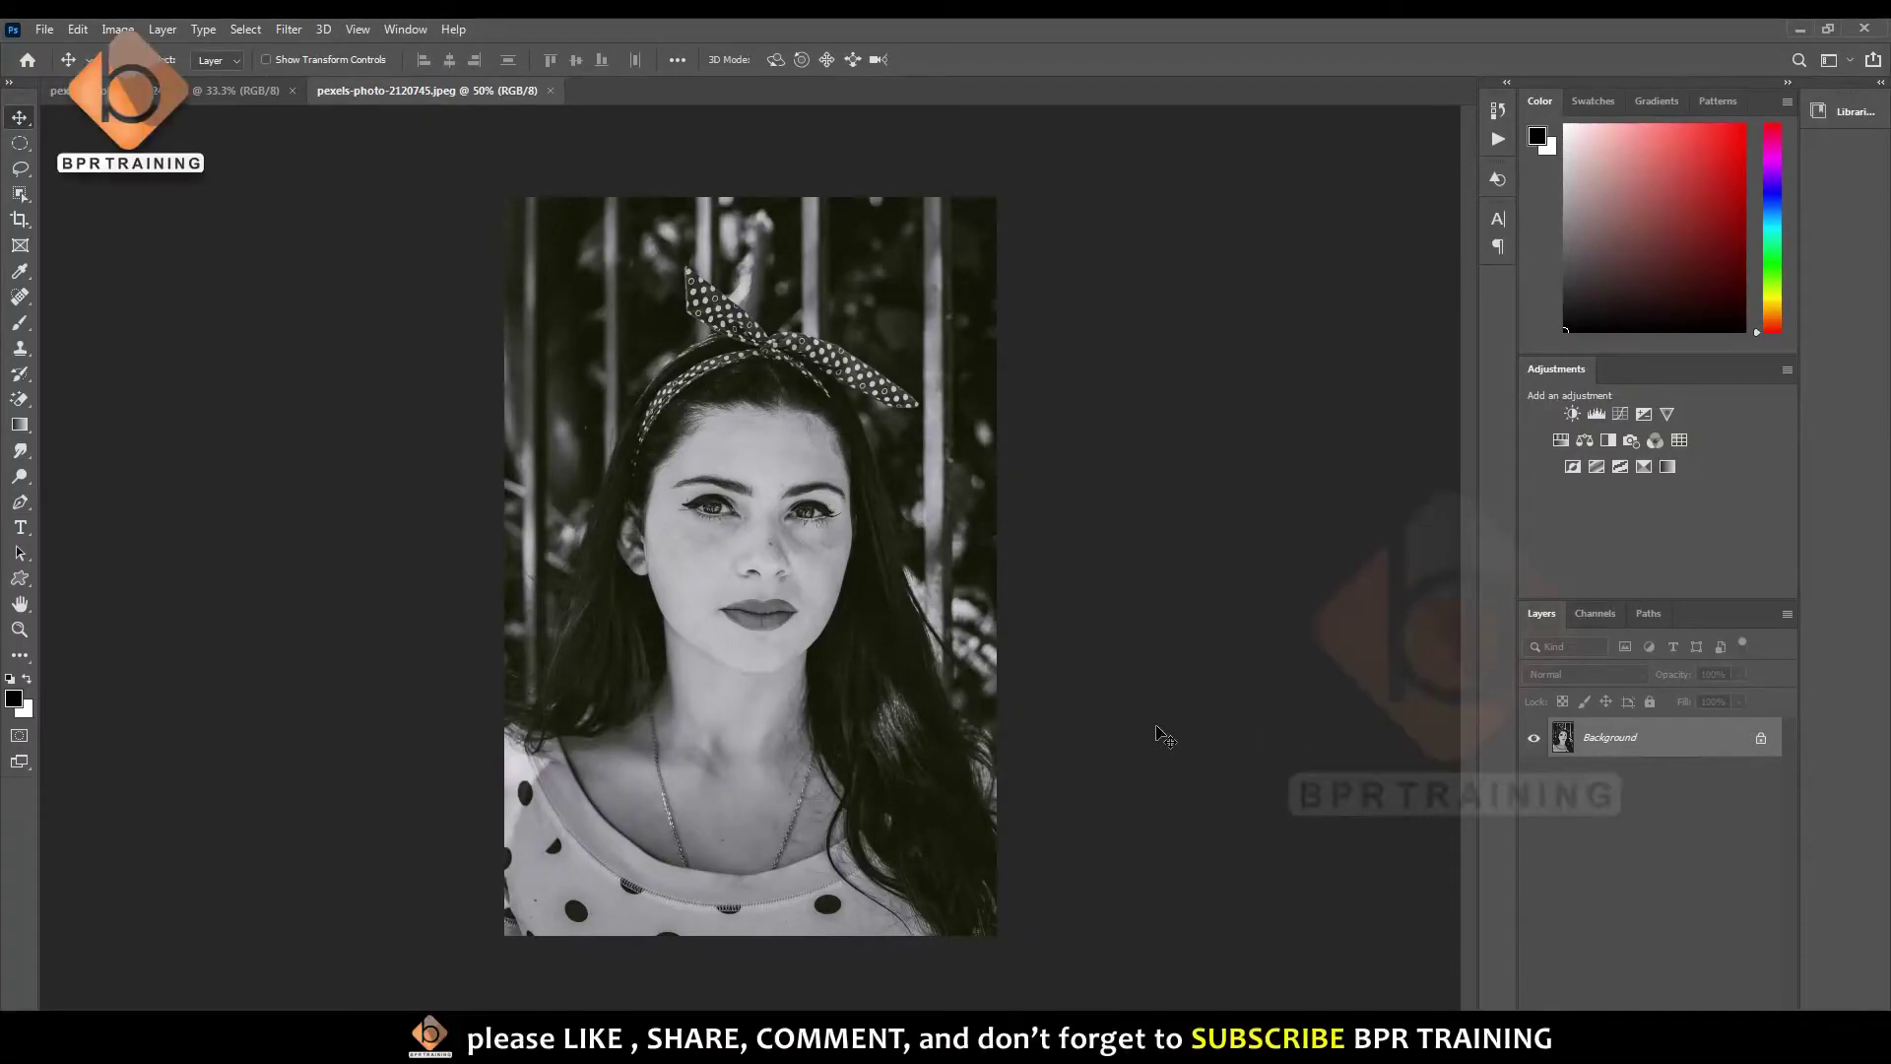
# - Switch to the colour portrait of the freckled girl and bring up the Filter menu
pyautogui.click(237, 89)
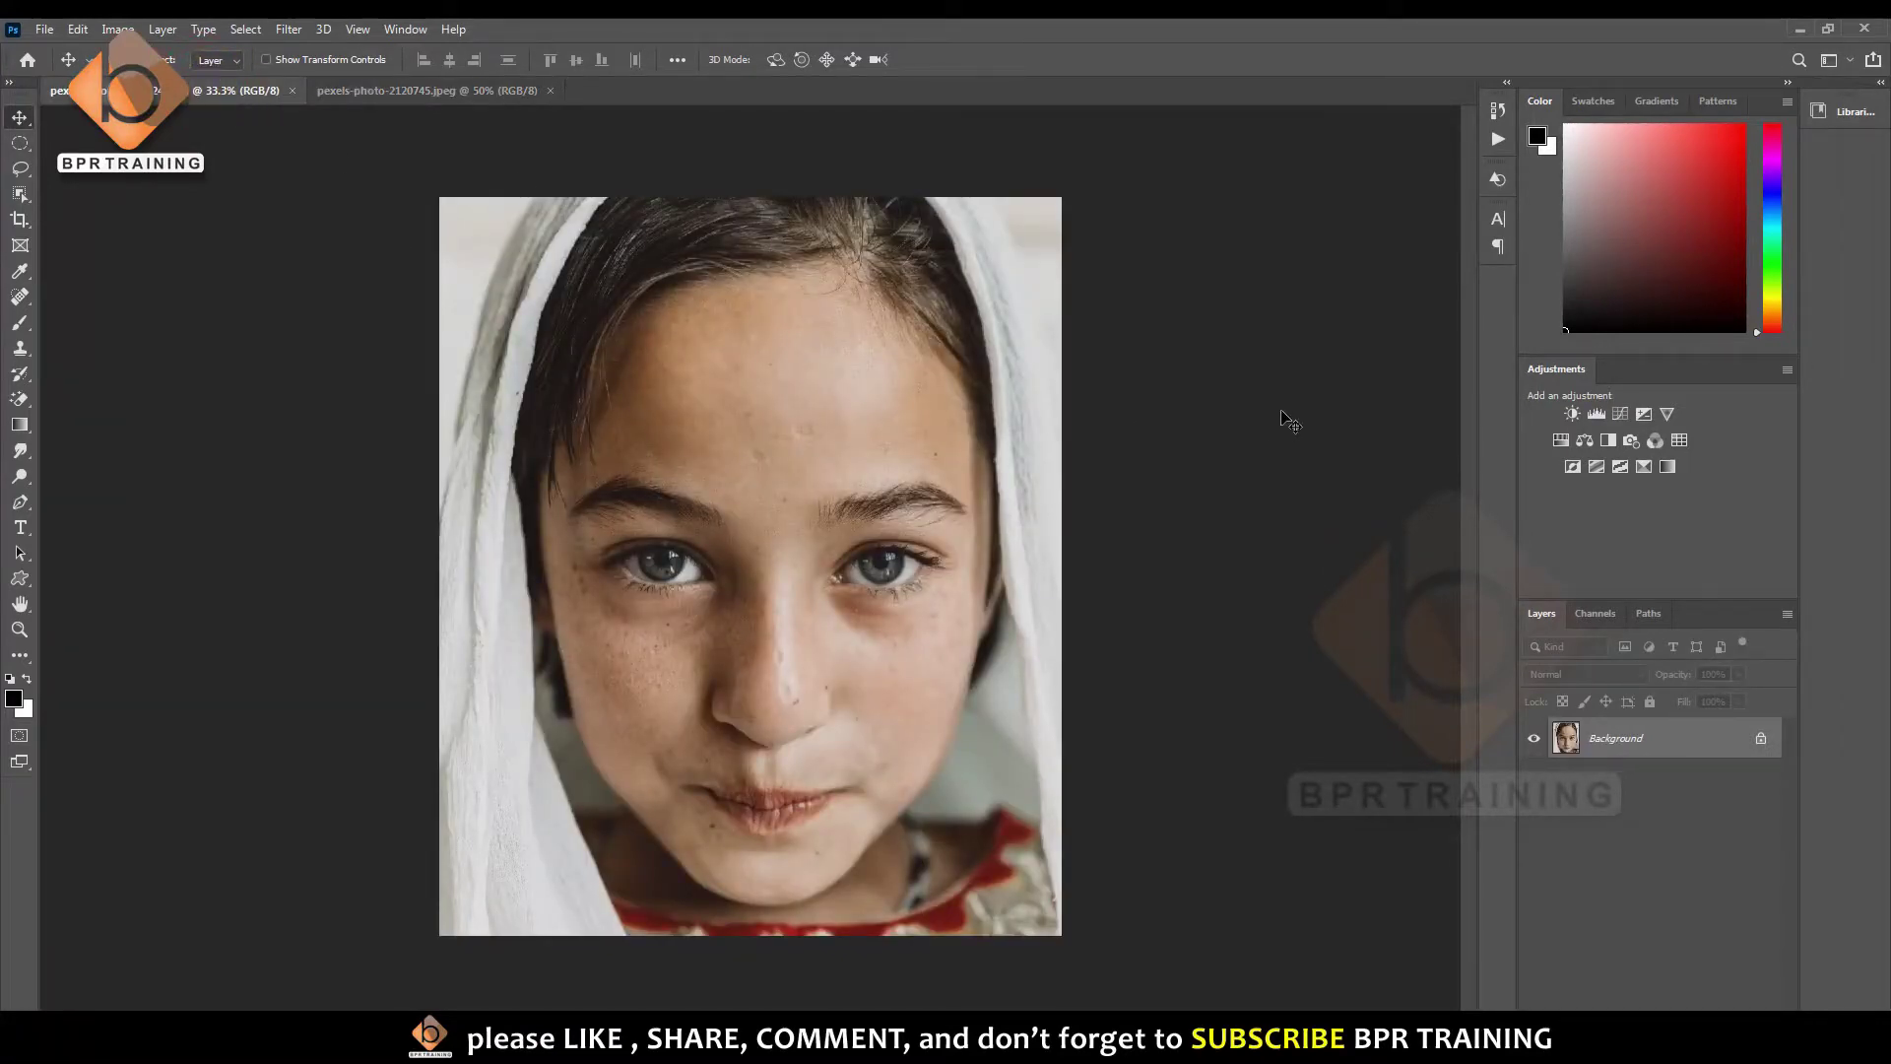
pyautogui.press('super+plus')
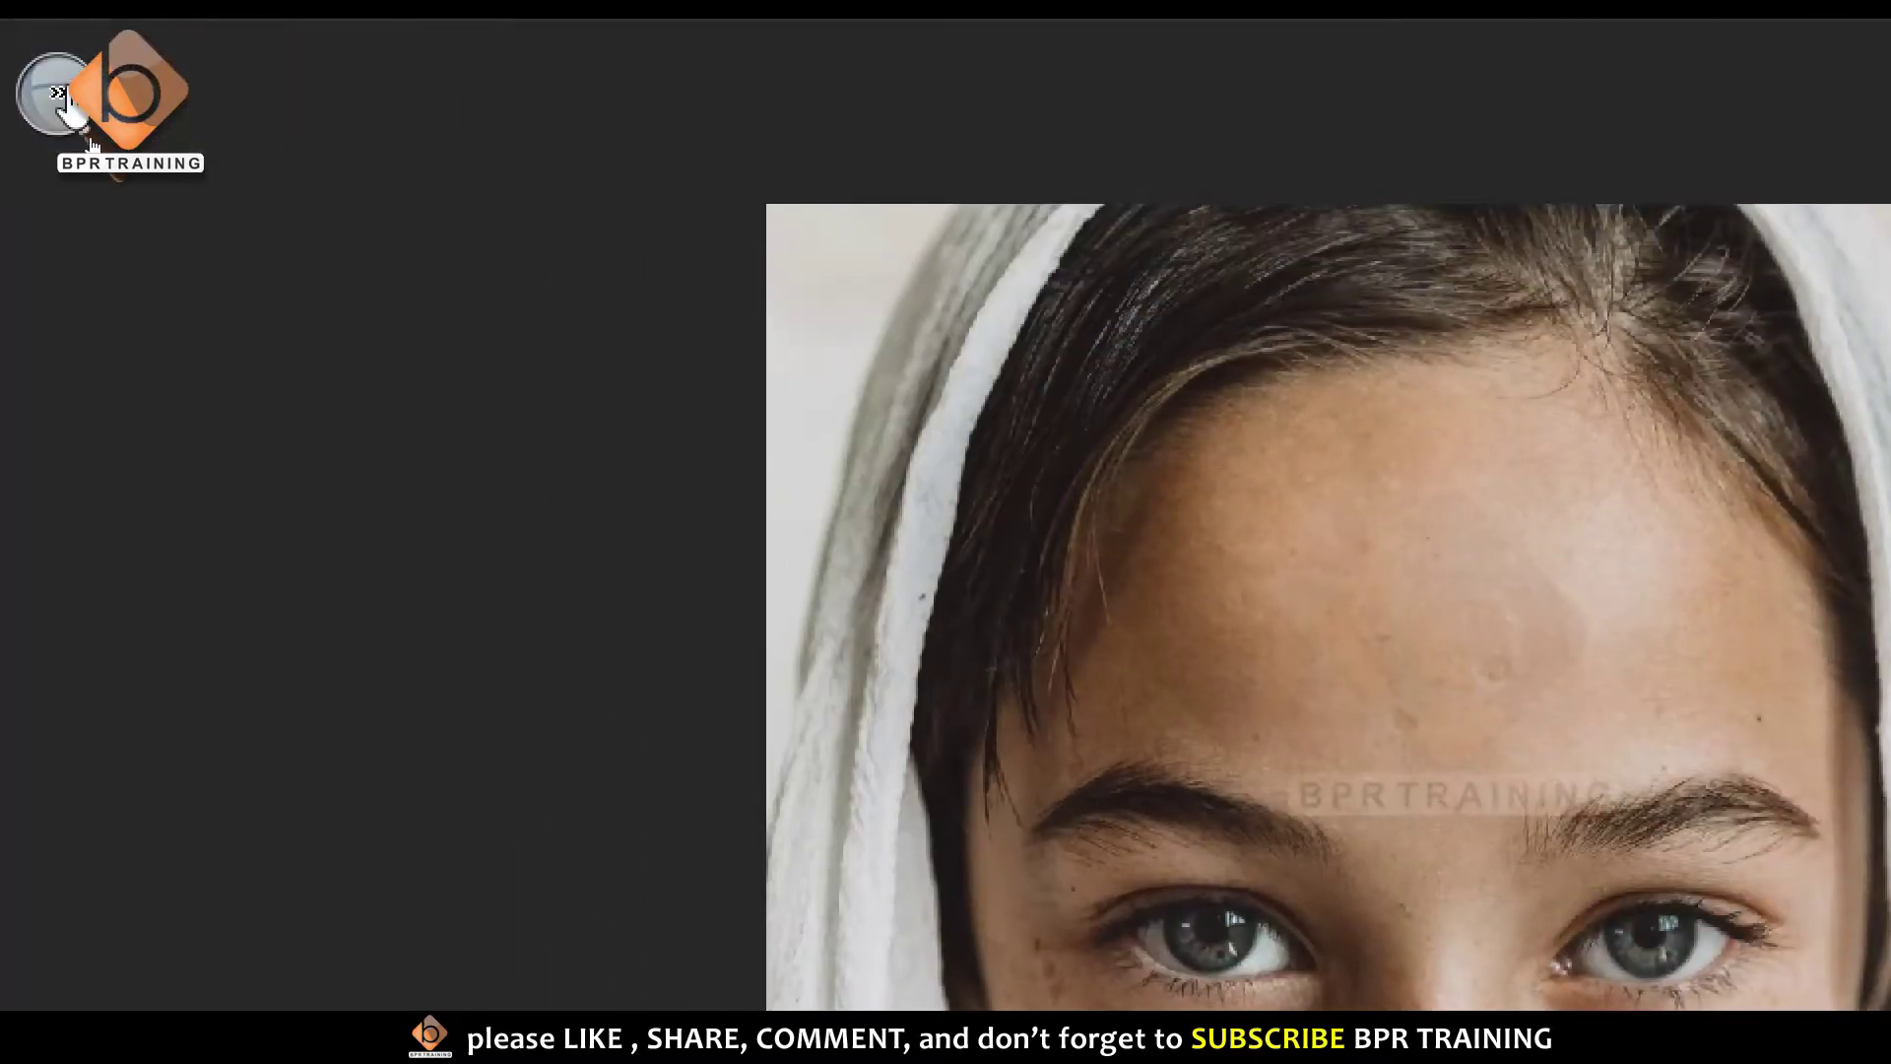
pyautogui.click(65, 98)
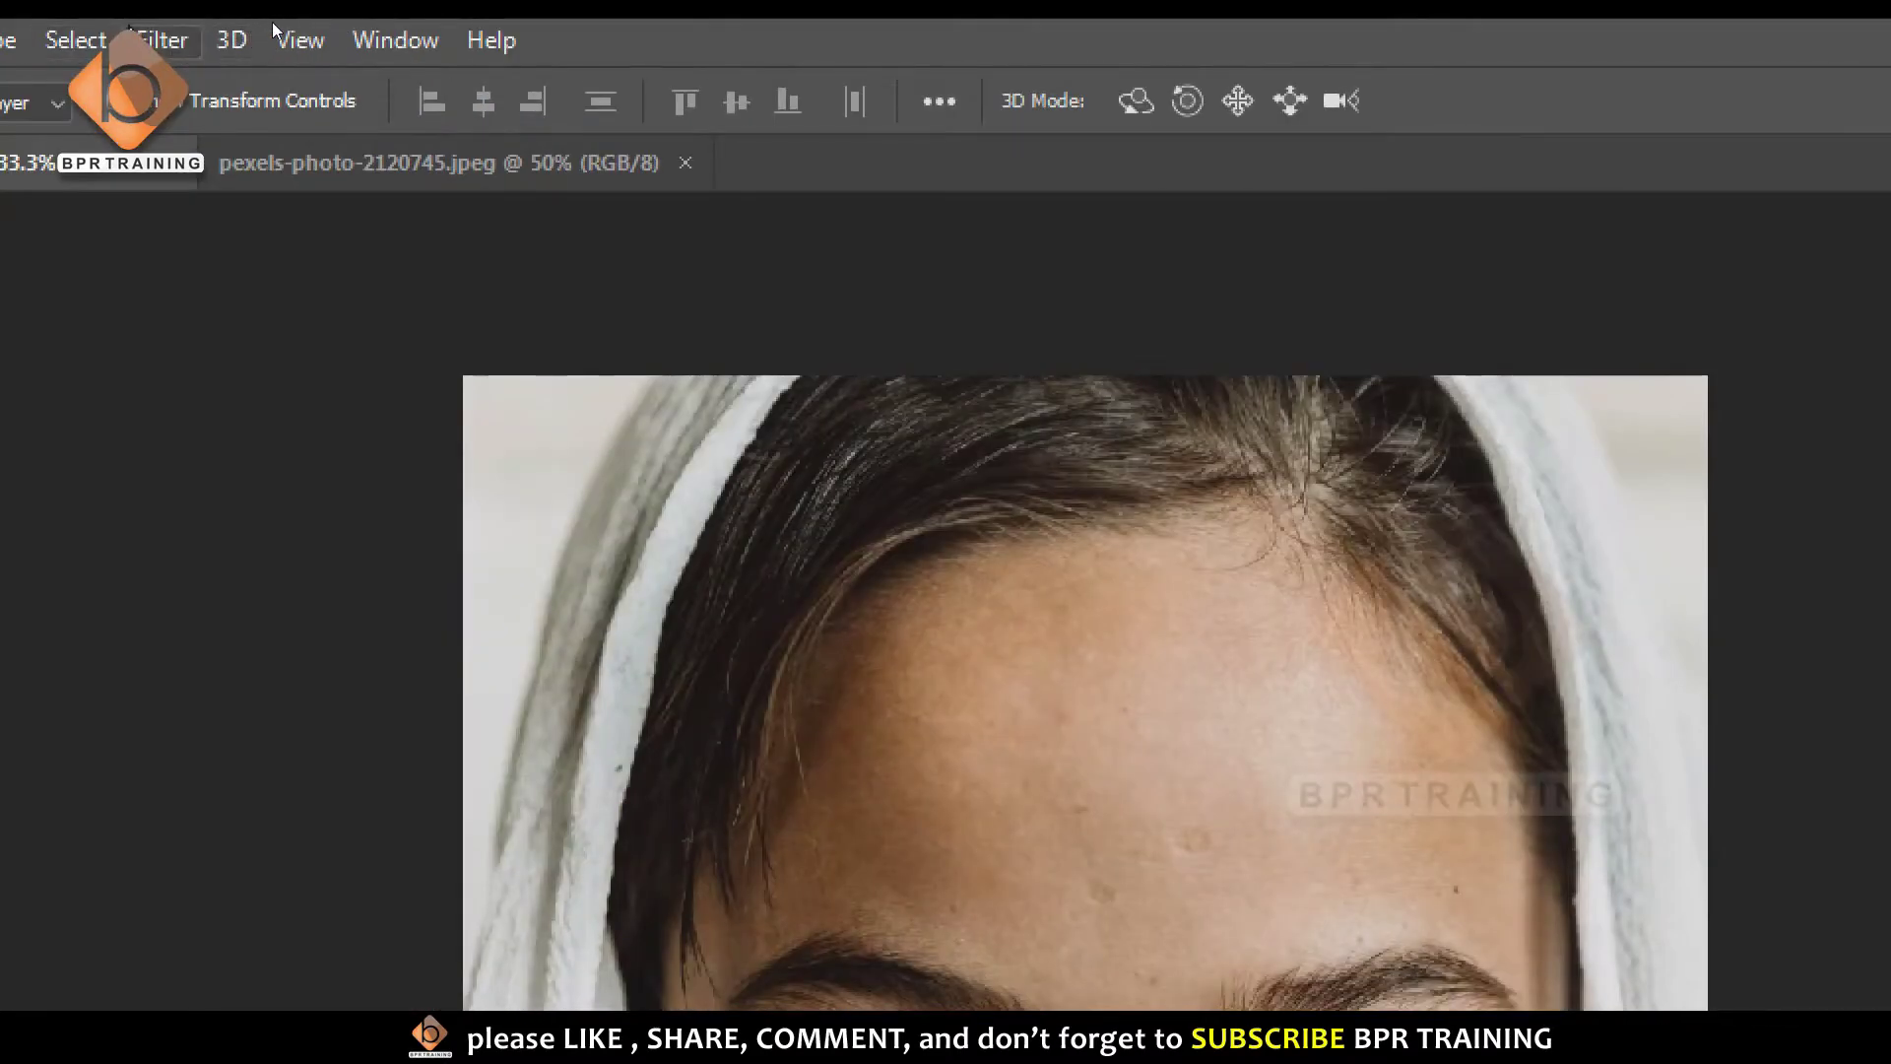
pyautogui.click(176, 41)
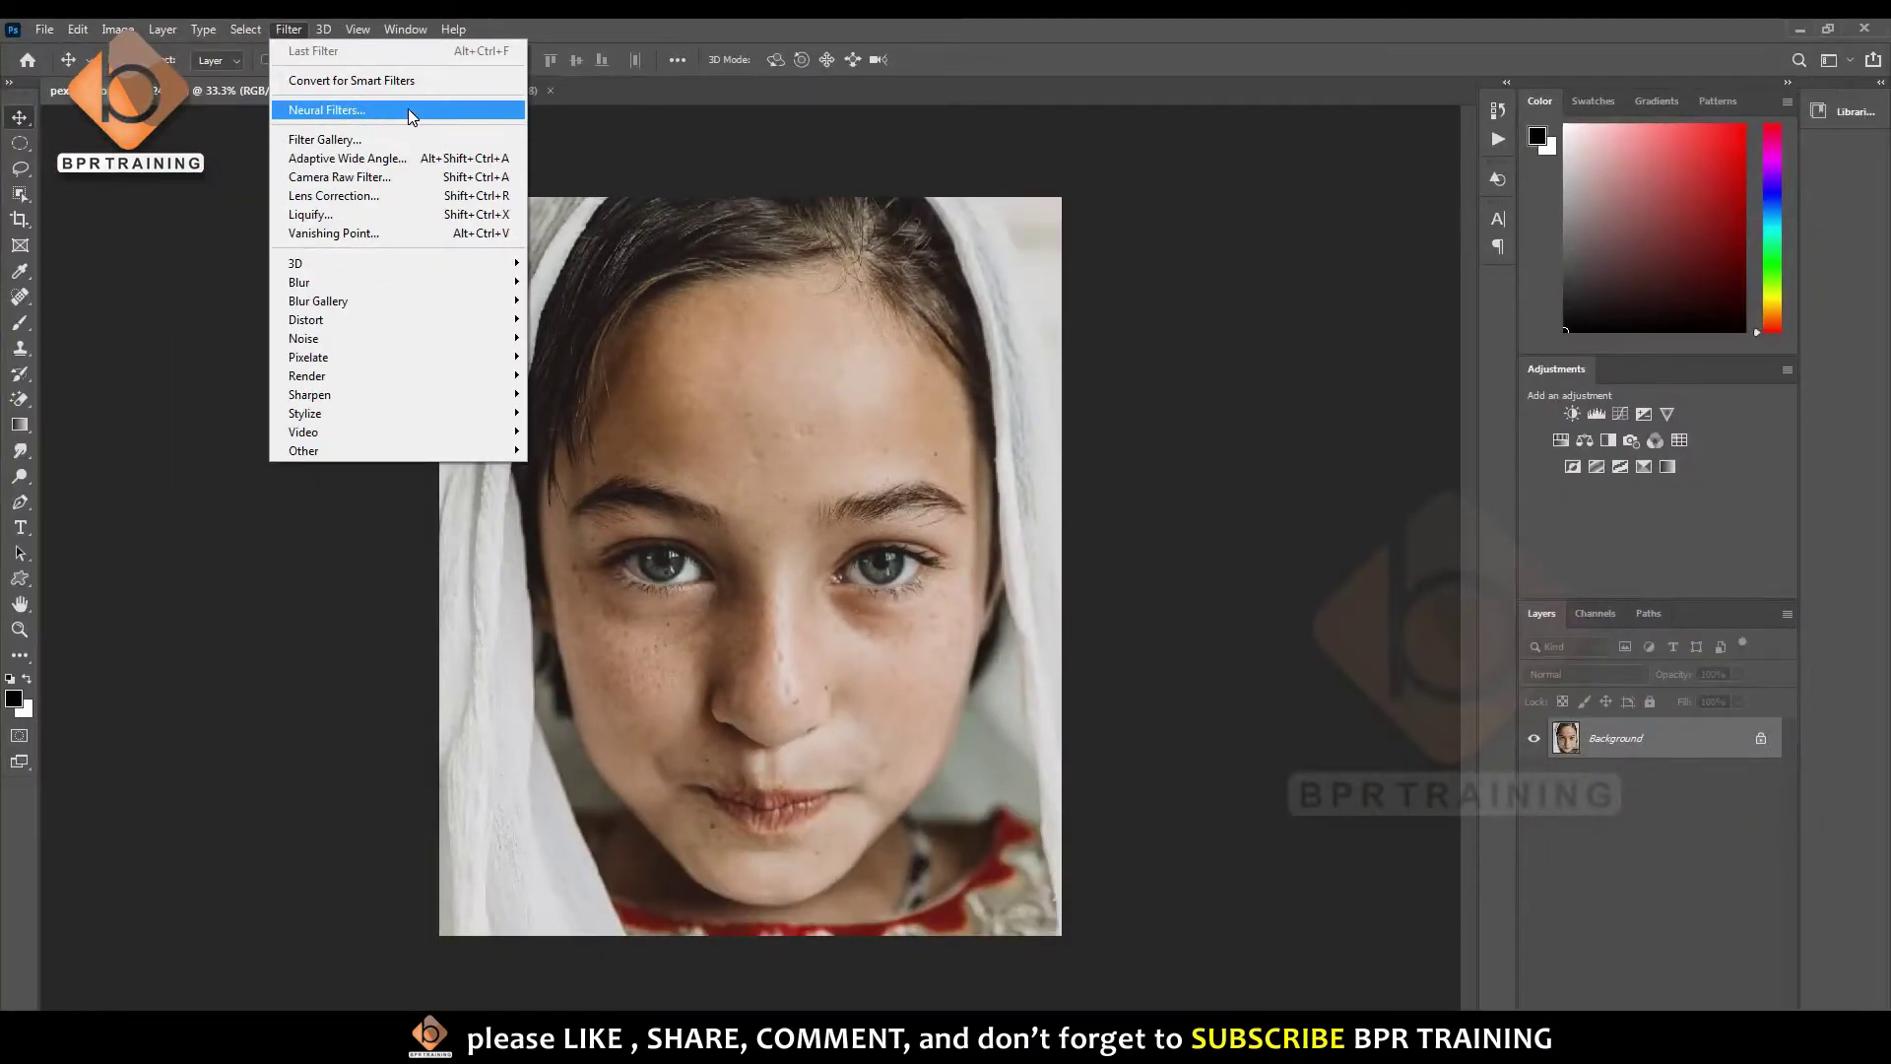
# - Open Neural Filters and enable Skin Smoothing, toggling it to compare
pyautogui.click(374, 110)
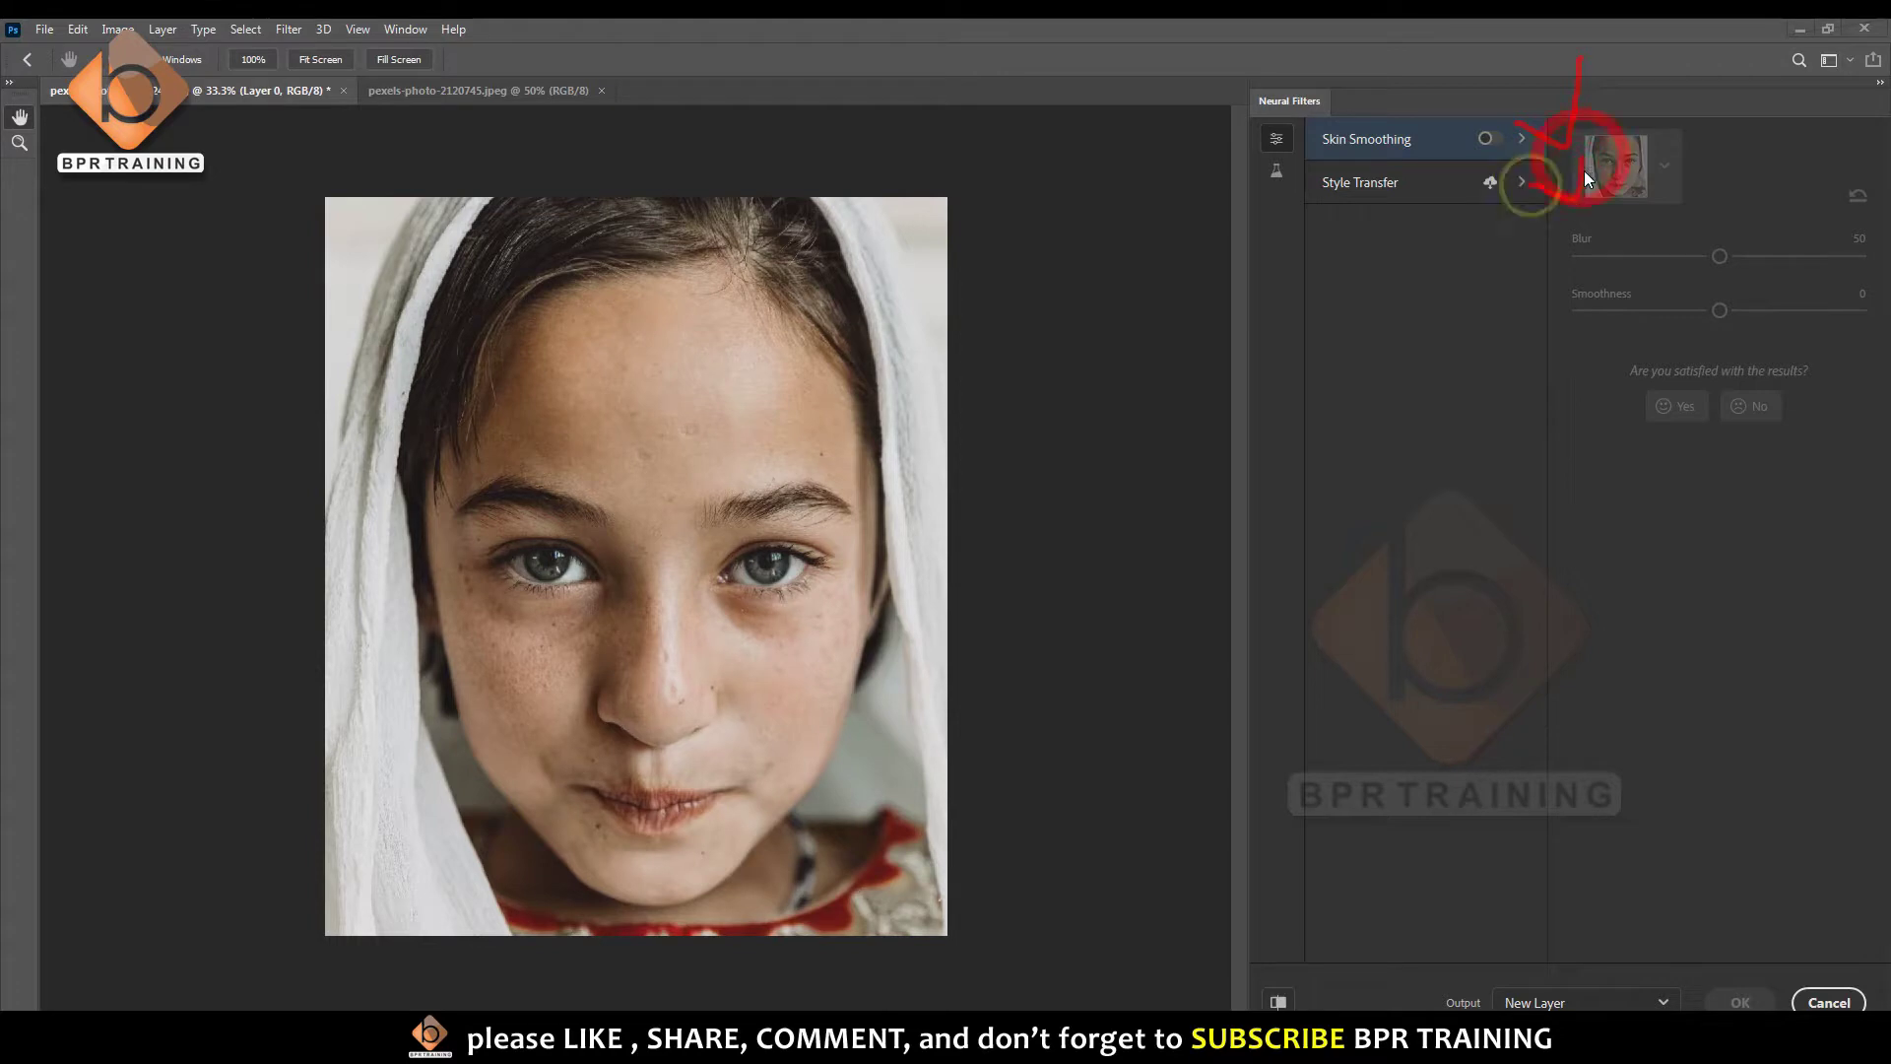
pyautogui.click(1433, 242)
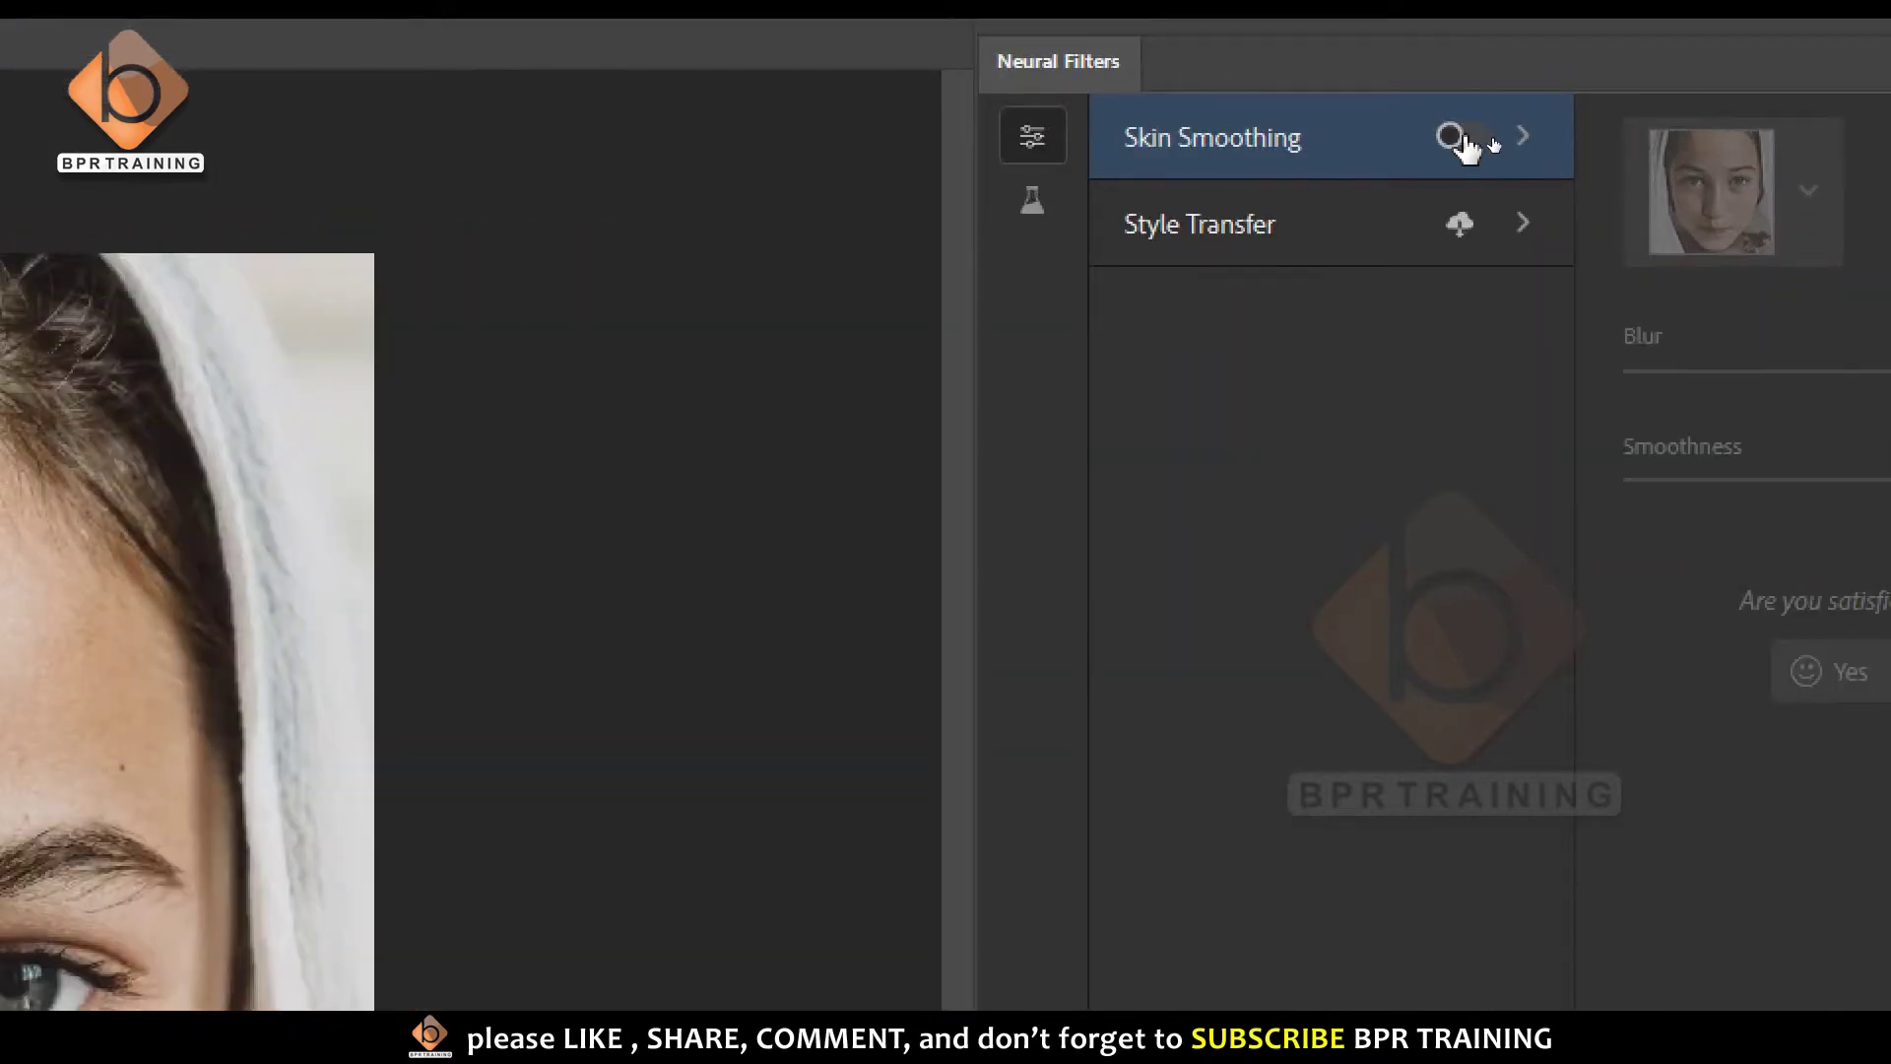
pyautogui.click(1492, 140)
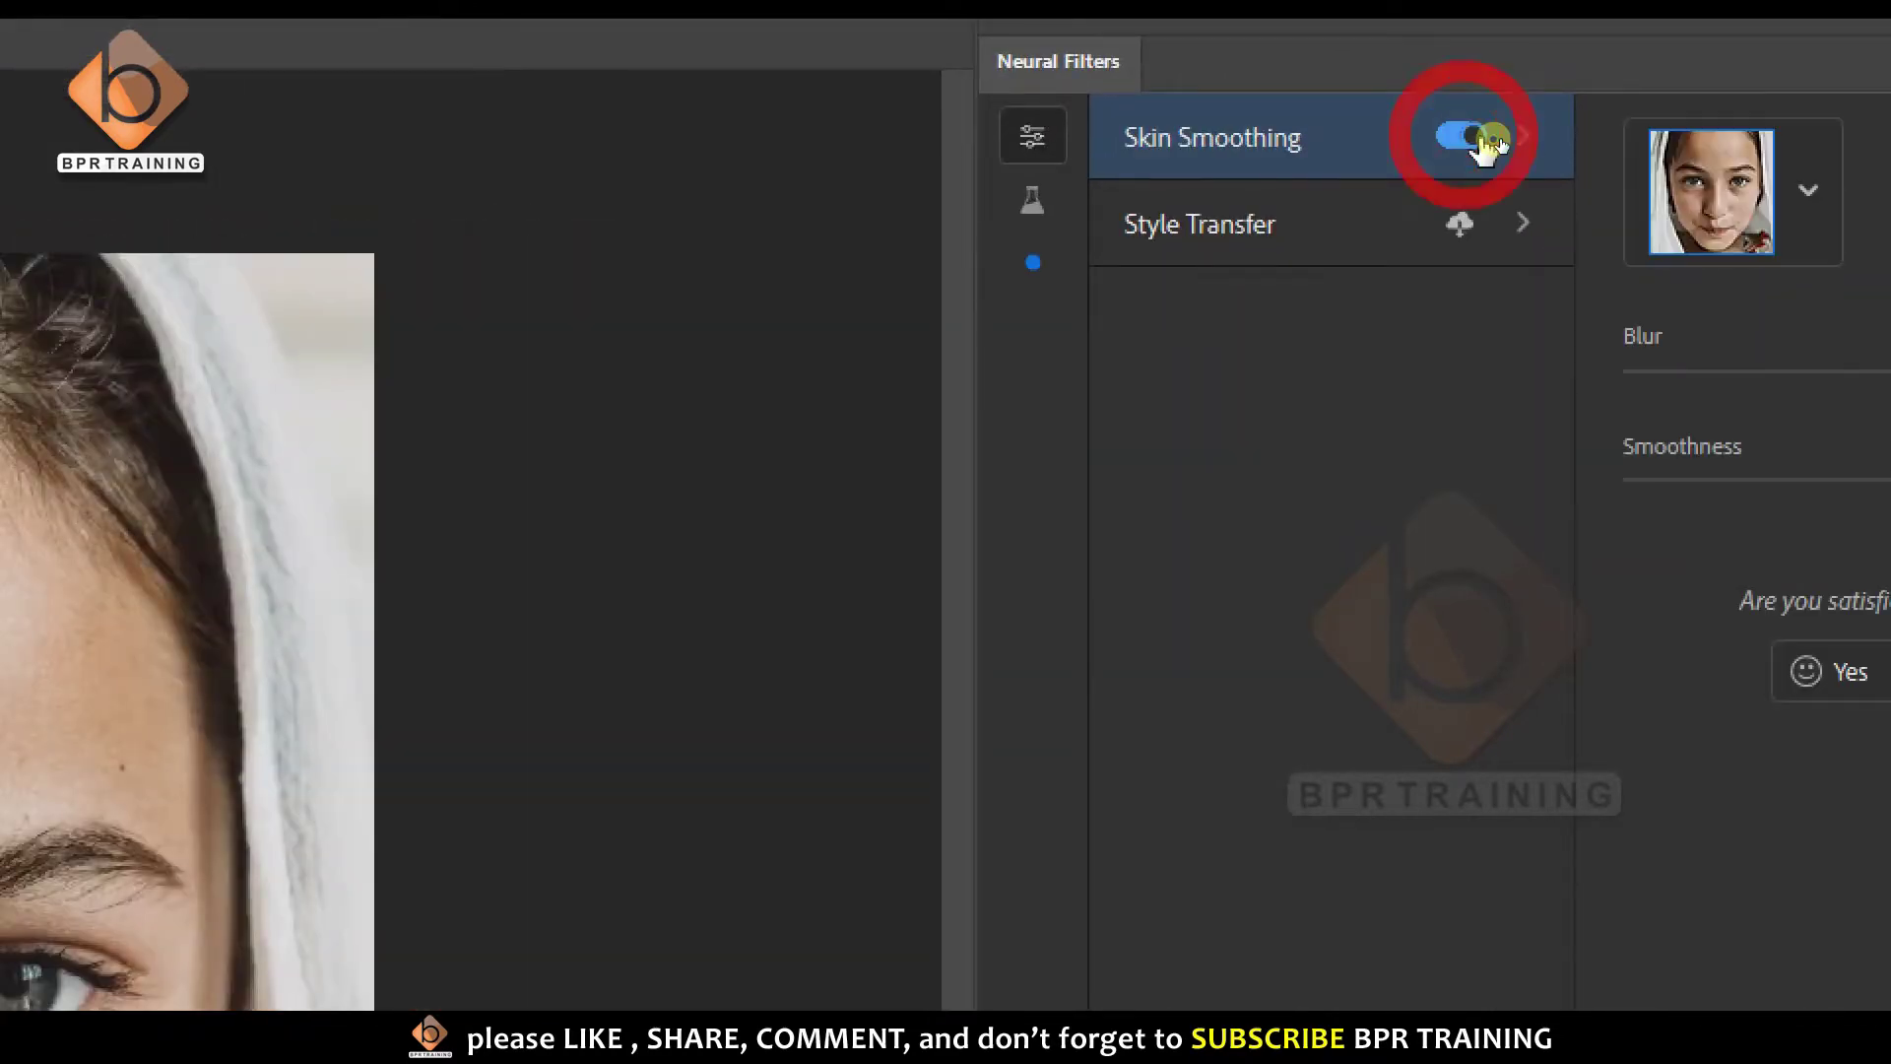
pyautogui.click(1489, 140)
pyautogui.click(1489, 140)
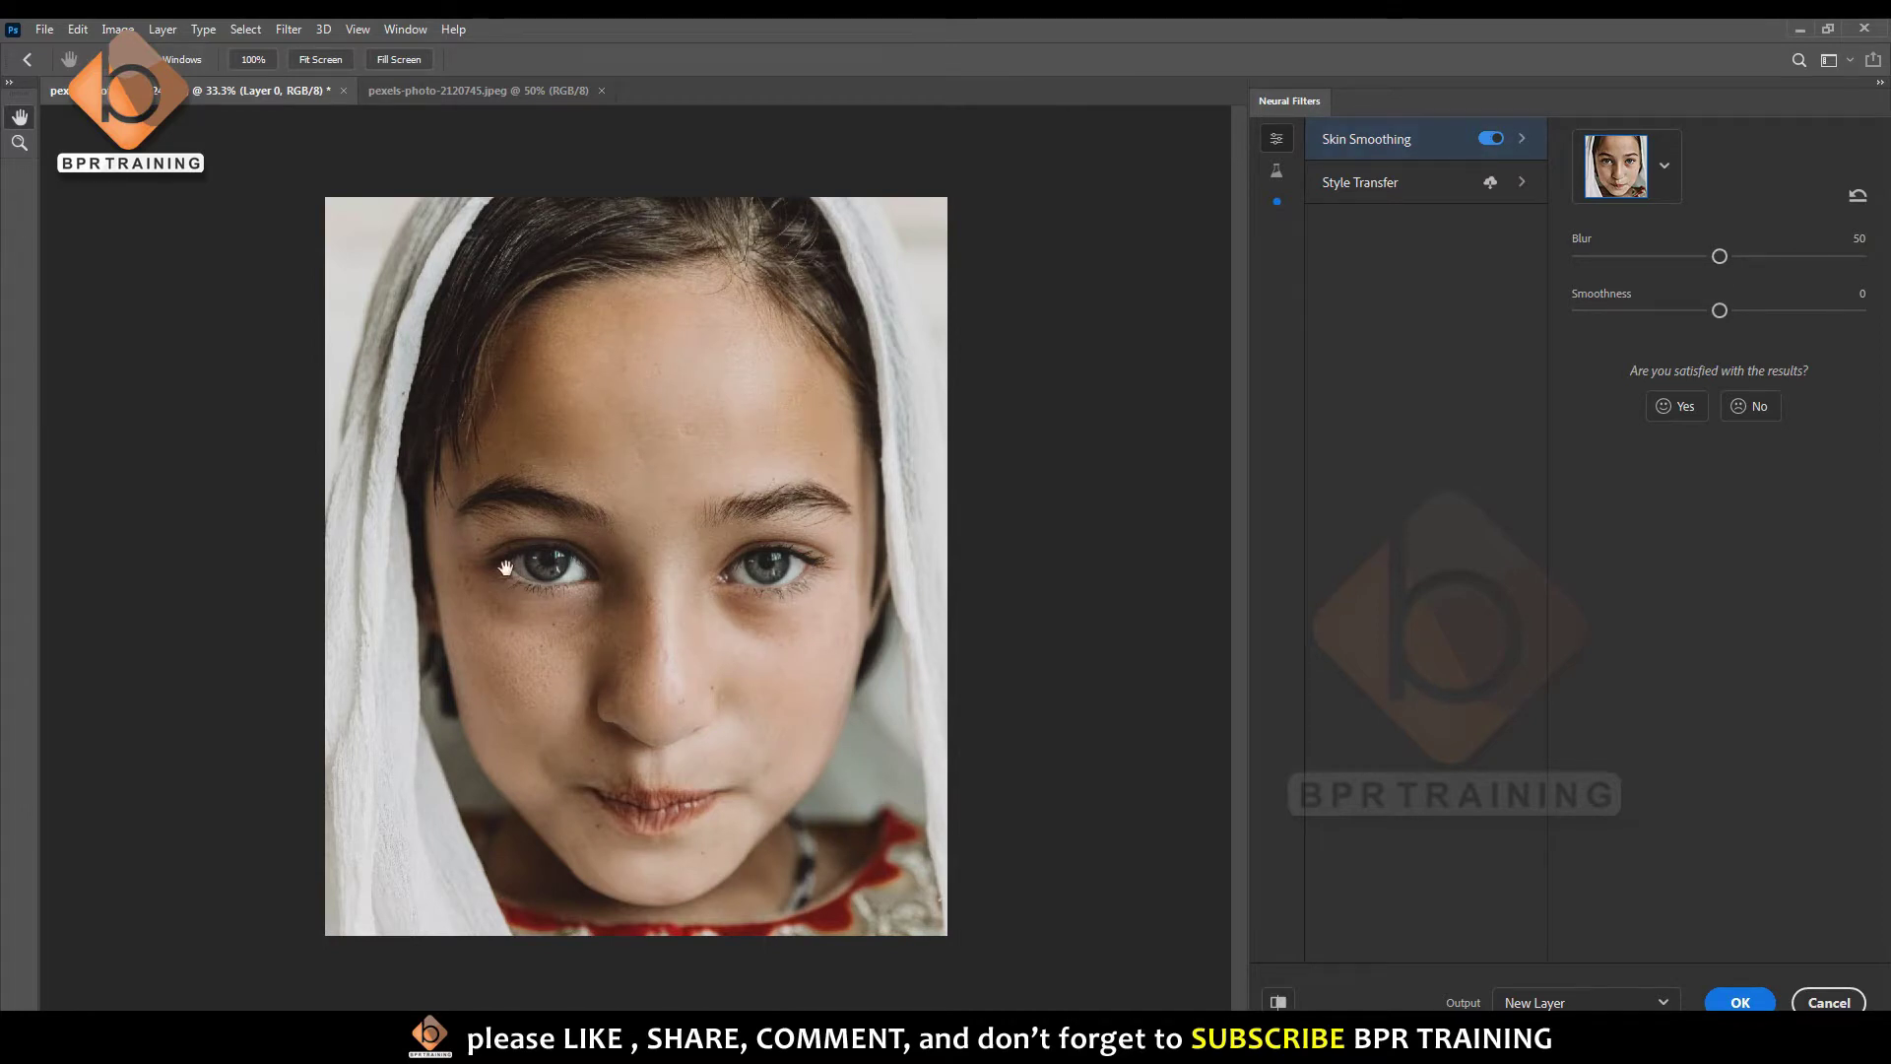
# - Set Skin Smoothing to Smoothness 39 and Blur 76, comparing against the original
pyautogui.moveTo(1722, 311); pyautogui.dragTo(1743, 312)
pyautogui.click(1315, 972)
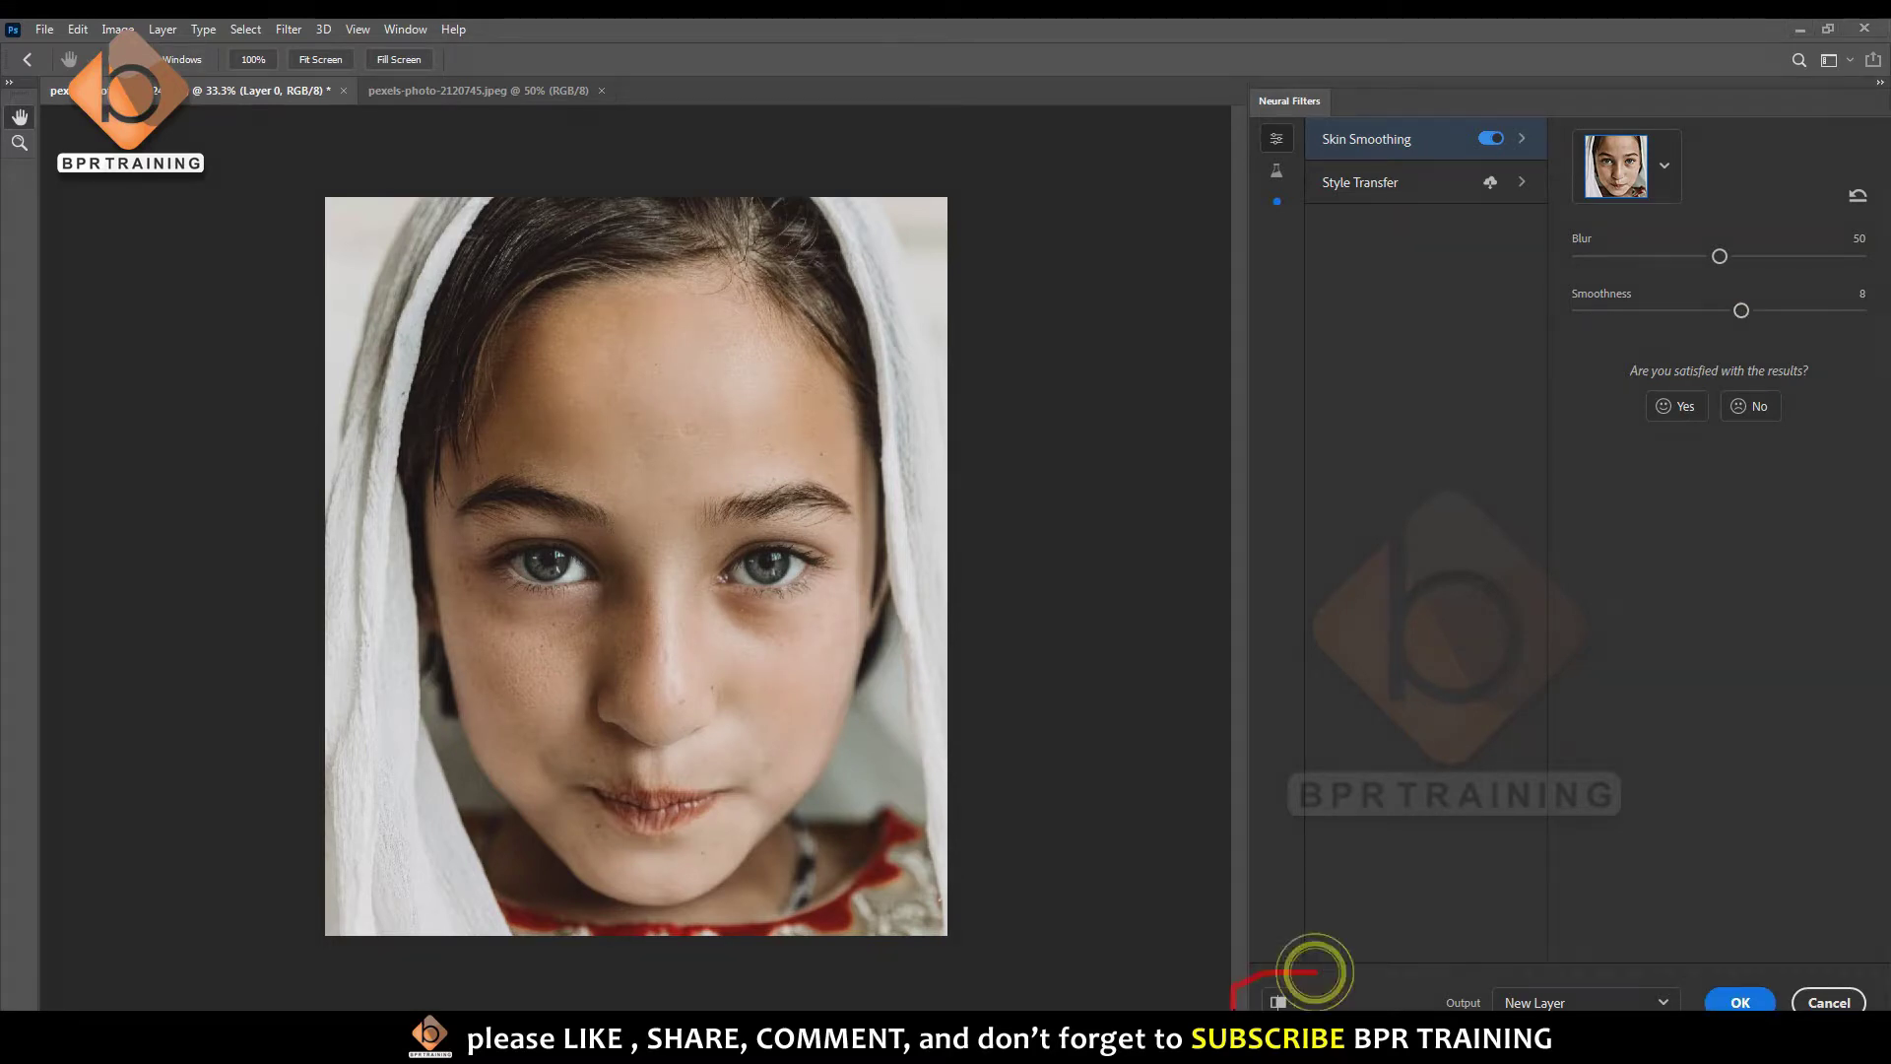
pyautogui.click(1345, 957)
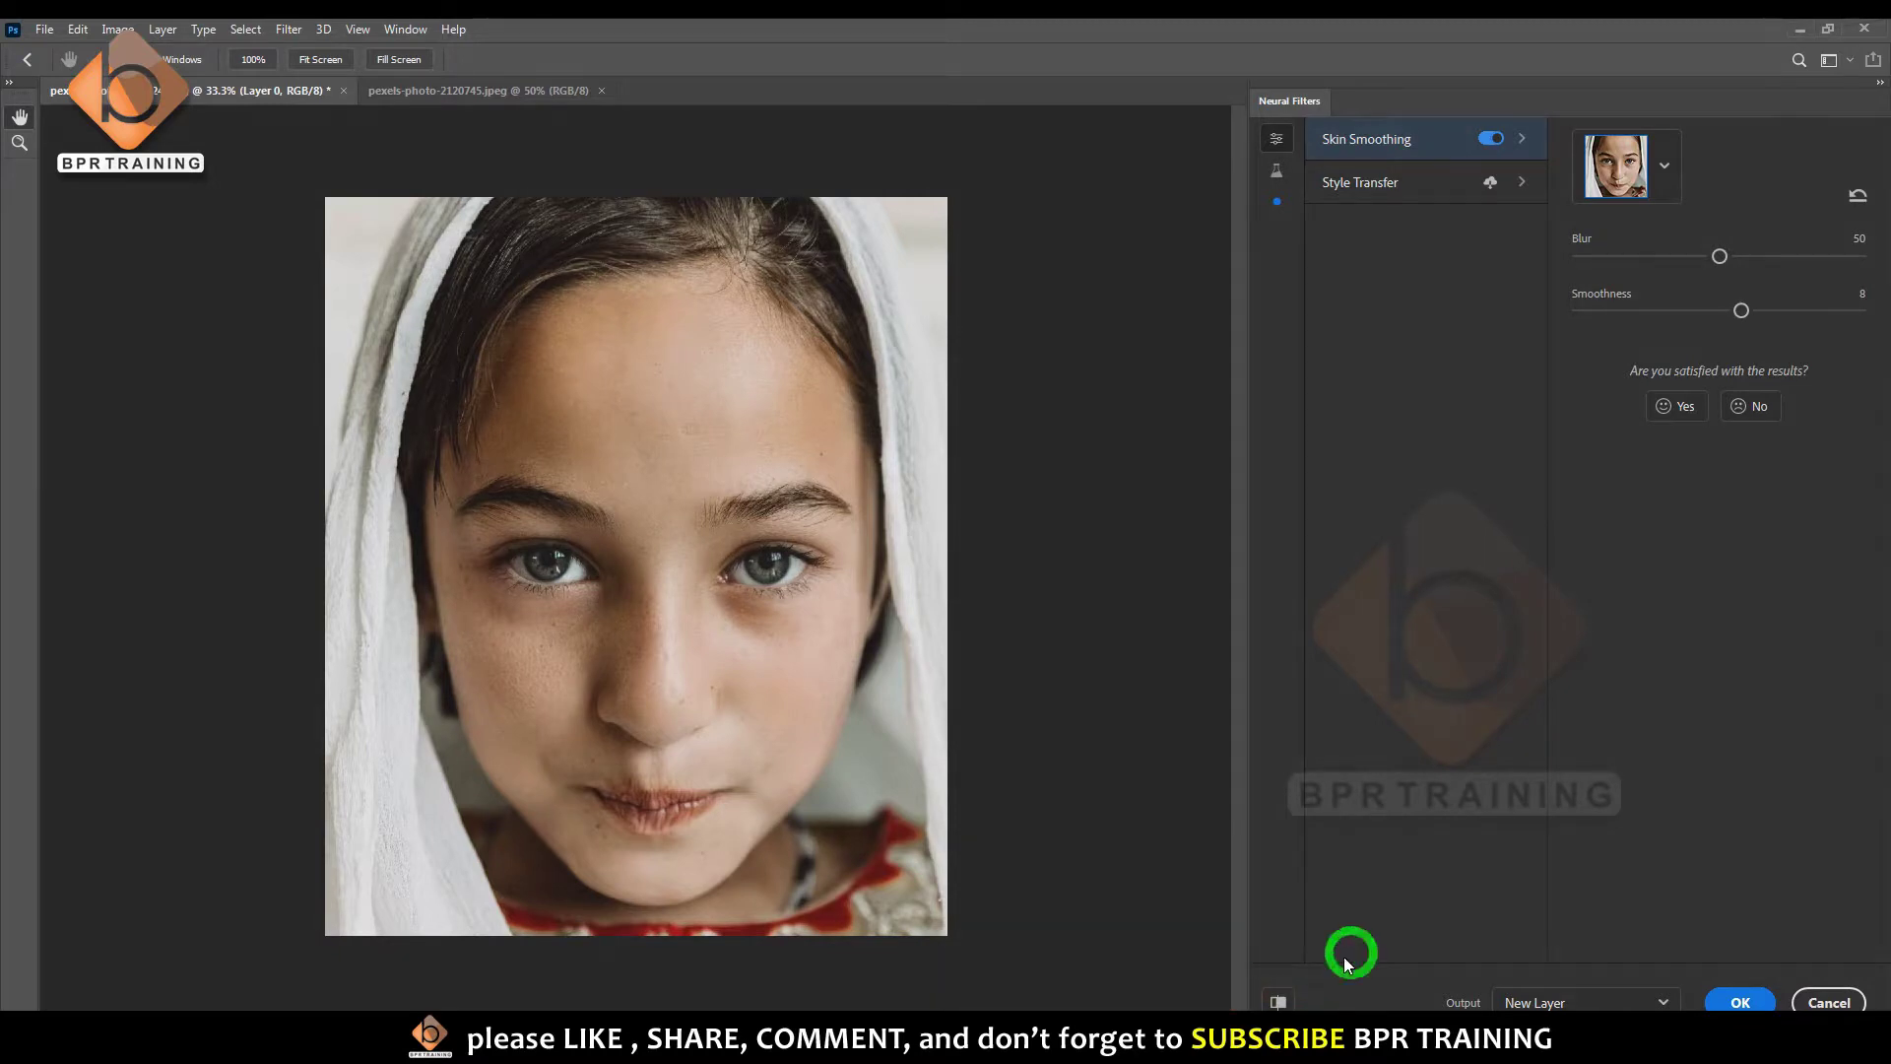
pyautogui.click(1276, 1002)
pyautogui.click(1276, 1002)
pyautogui.click(1276, 1002)
pyautogui.moveTo(1747, 313); pyautogui.dragTo(1836, 314)
pyautogui.moveTo(1718, 255); pyautogui.dragTo(1794, 255)
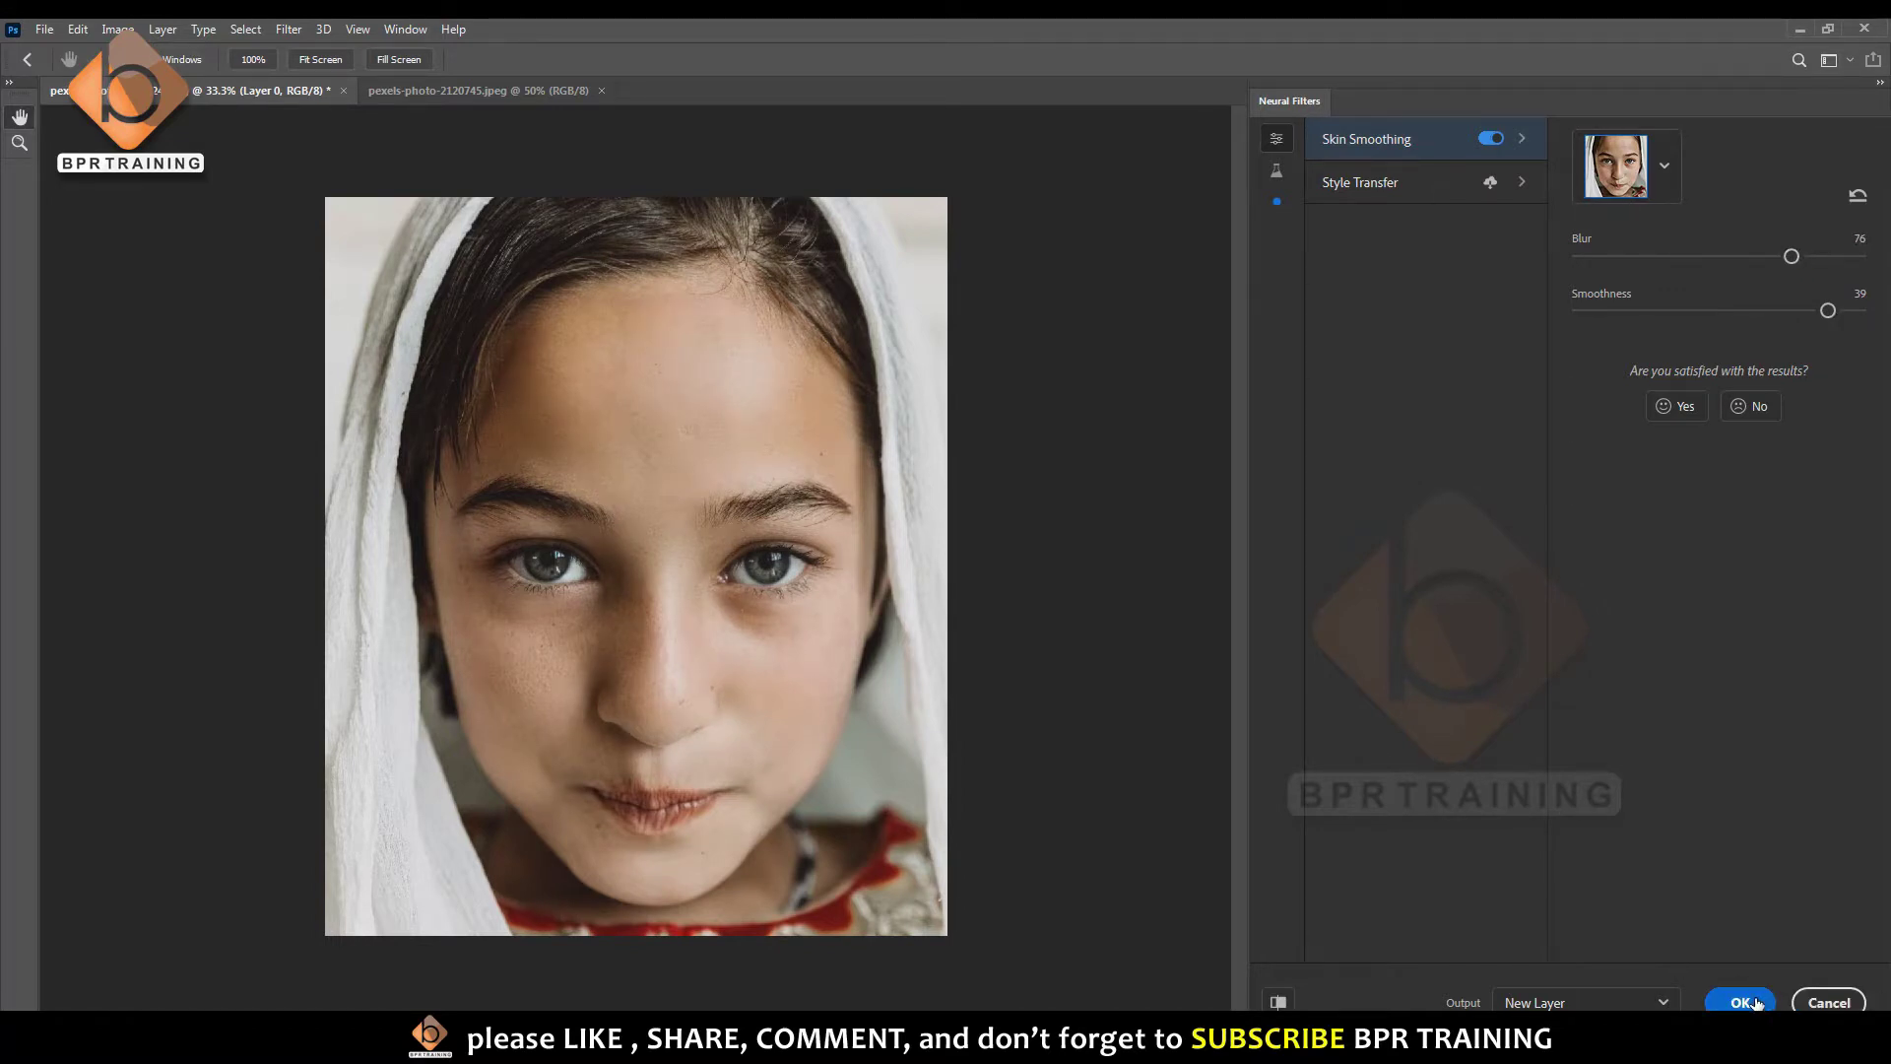
# - Output the skin smoothing to a New Layer and apply it
pyautogui.click(1592, 969)
pyautogui.click(1651, 931)
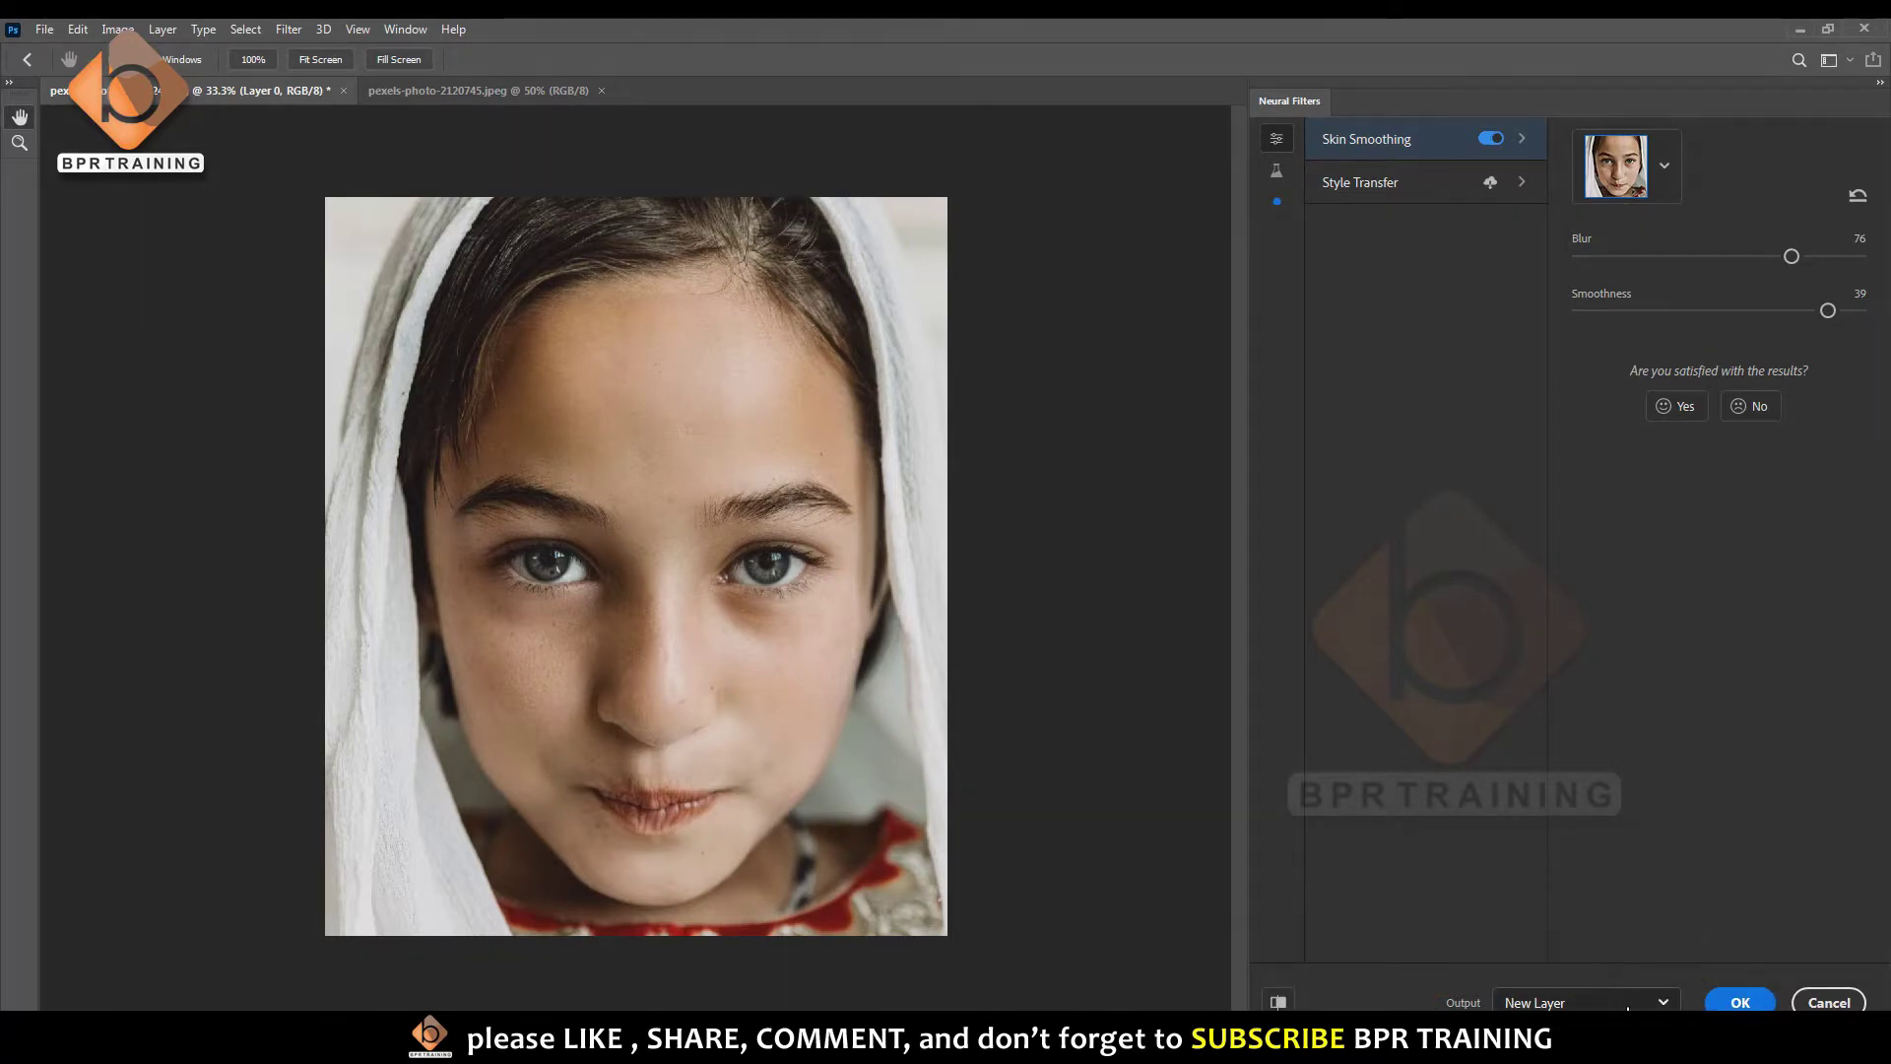
pyautogui.click(1625, 1000)
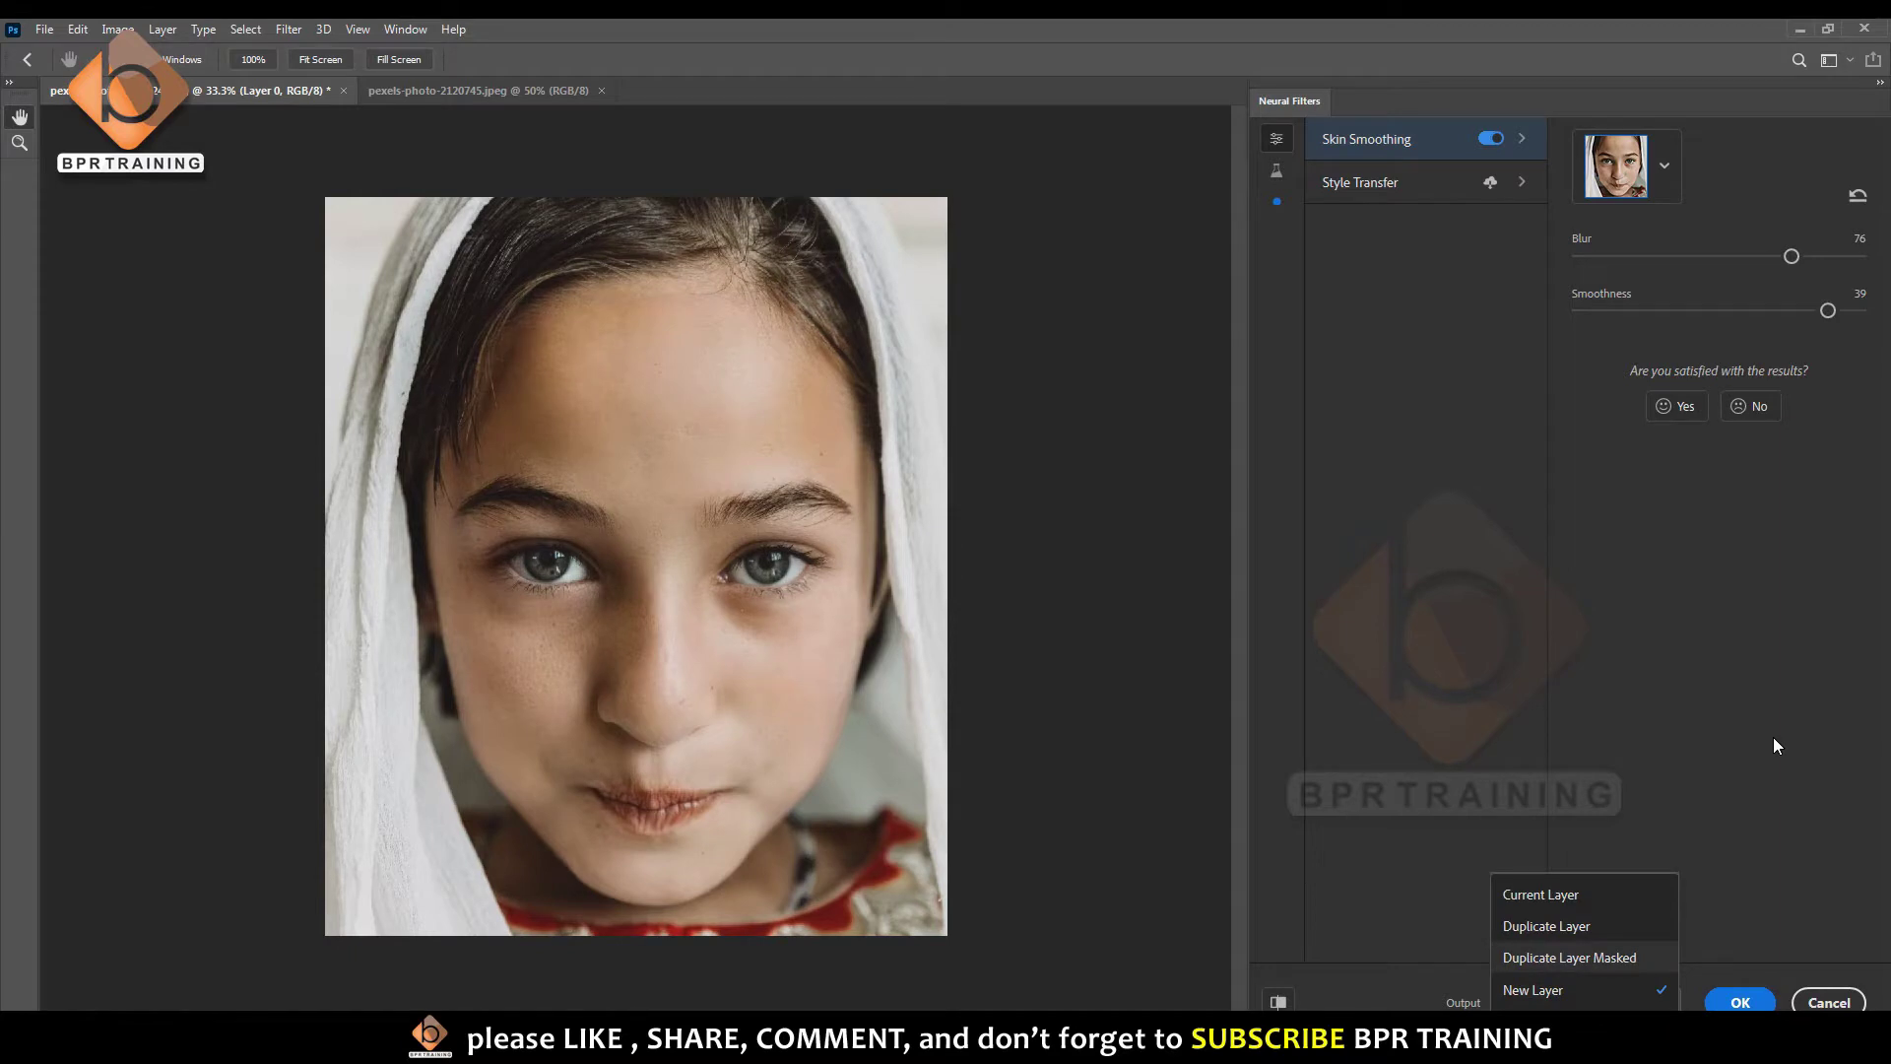
pyautogui.click(1716, 743)
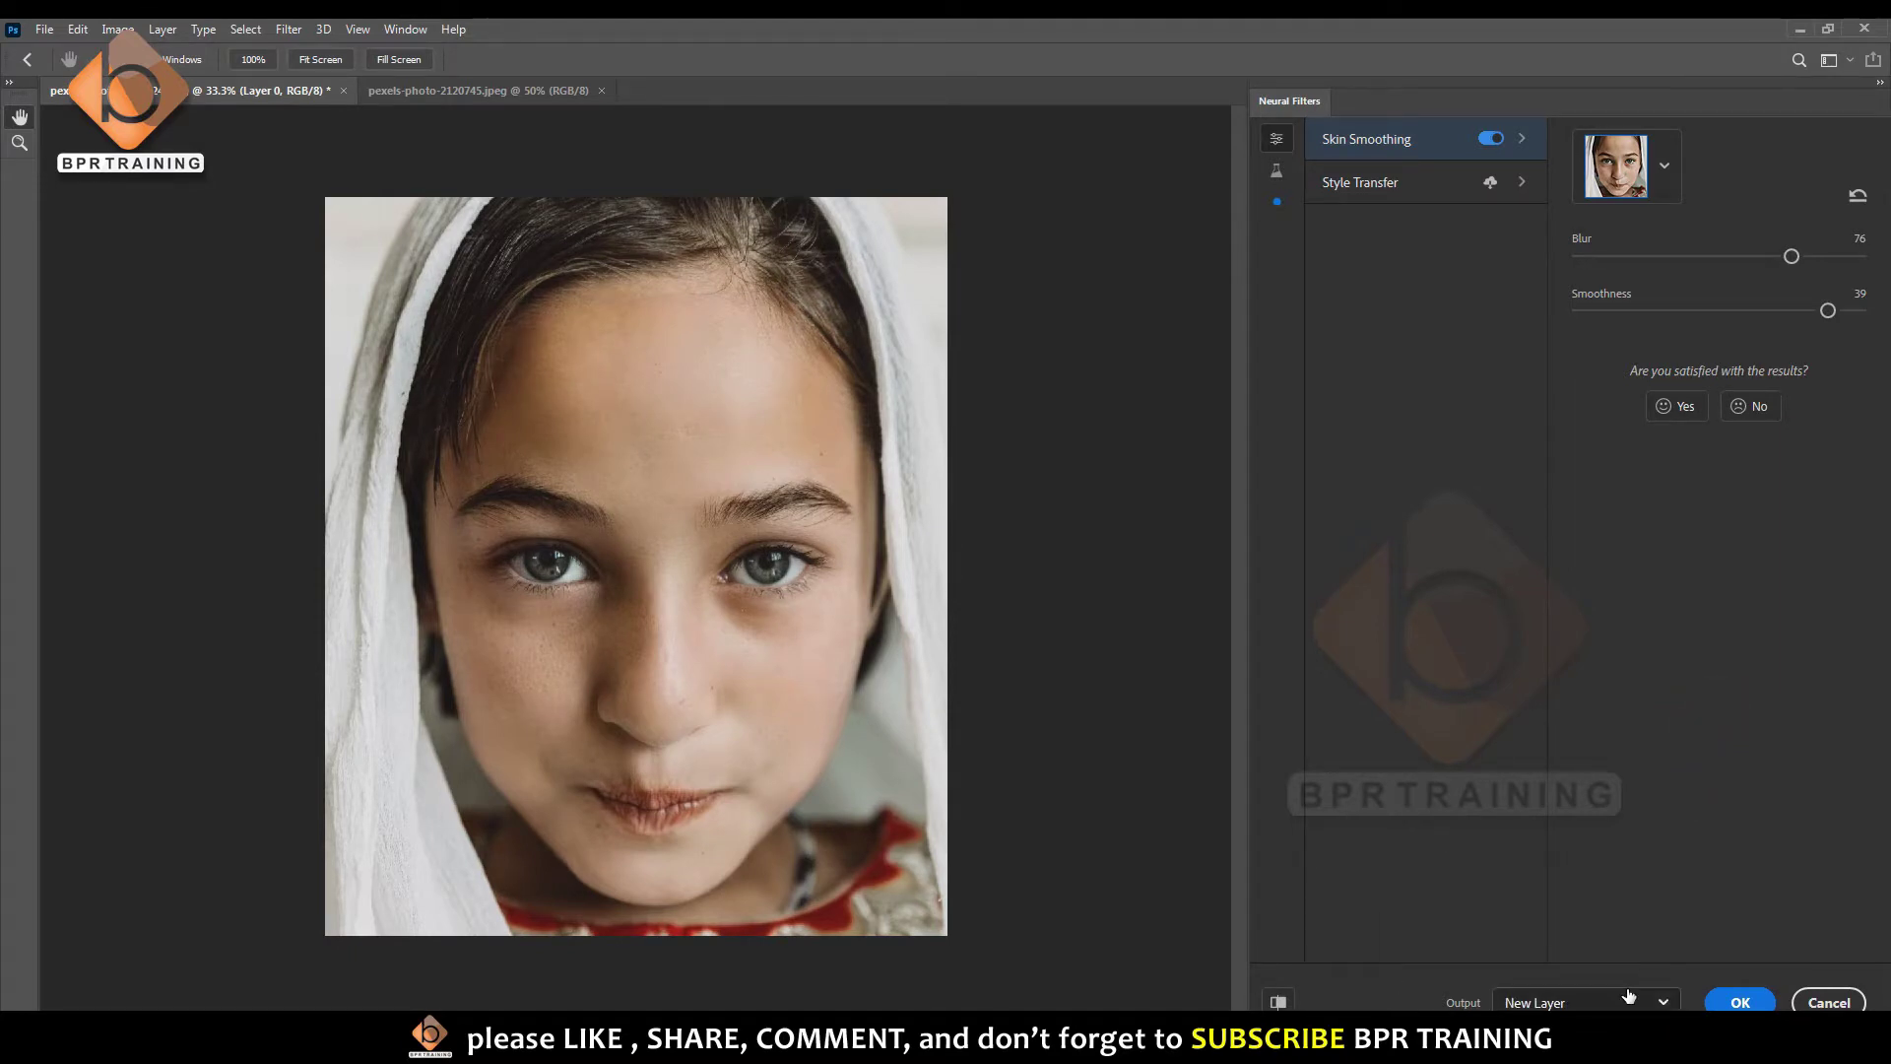
pyautogui.click(1739, 1003)
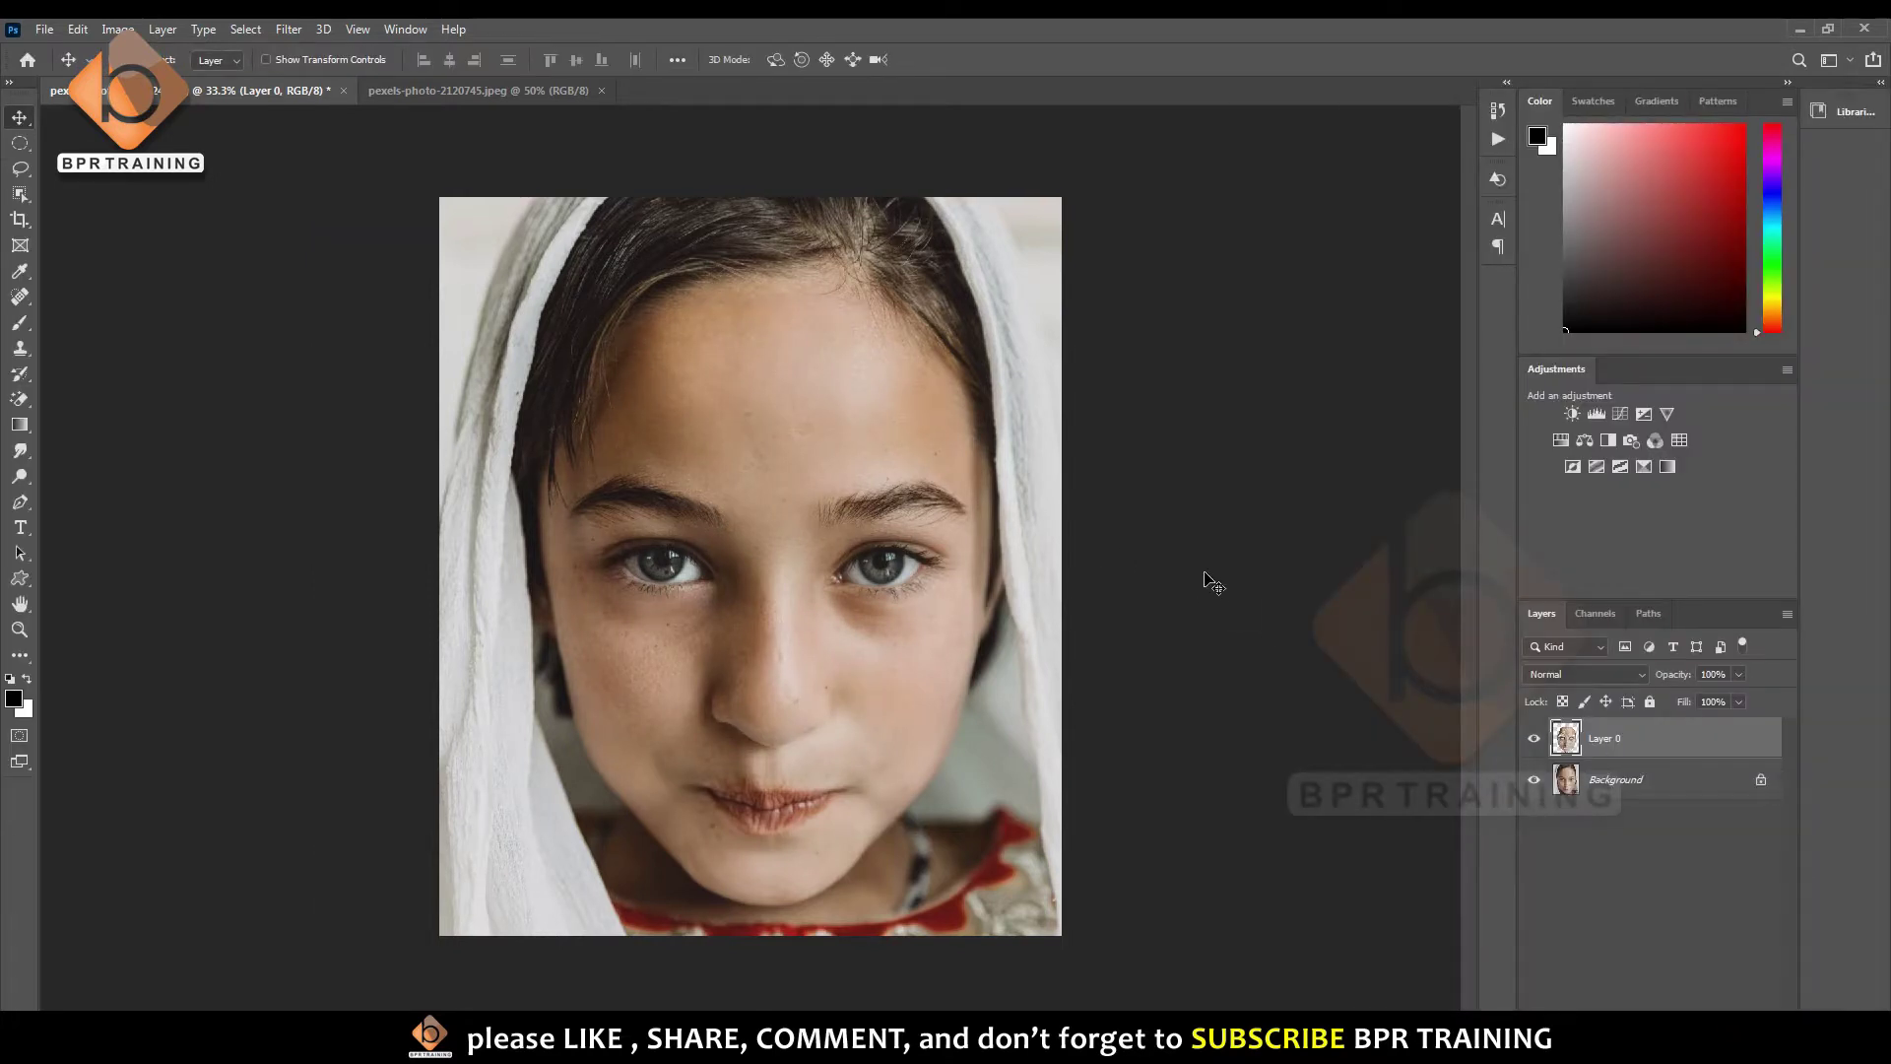
# - Compare the smoothed layer up close, then merge it down into the Background
pyautogui.click(1534, 740)
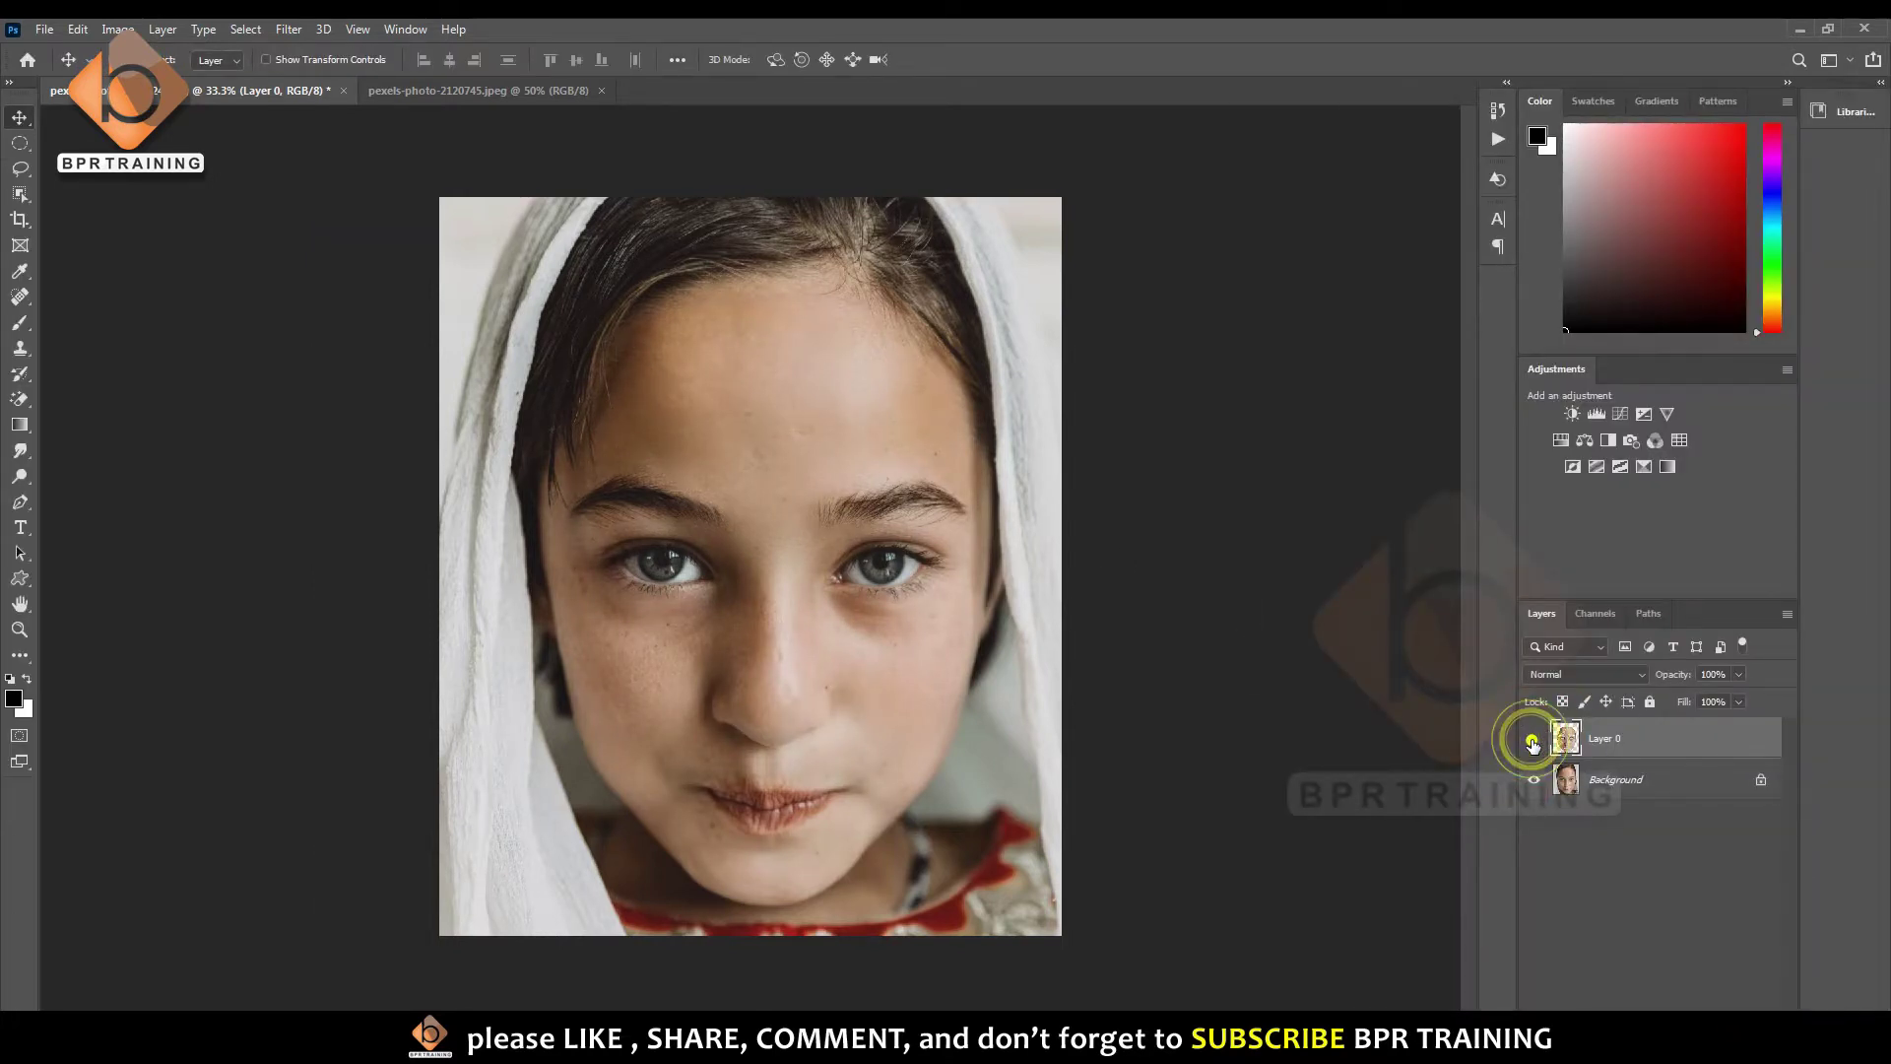
pyautogui.click(1533, 740)
pyautogui.keyDown('ctrl'); pyautogui.click(907, 645); pyautogui.keyUp('ctrl')
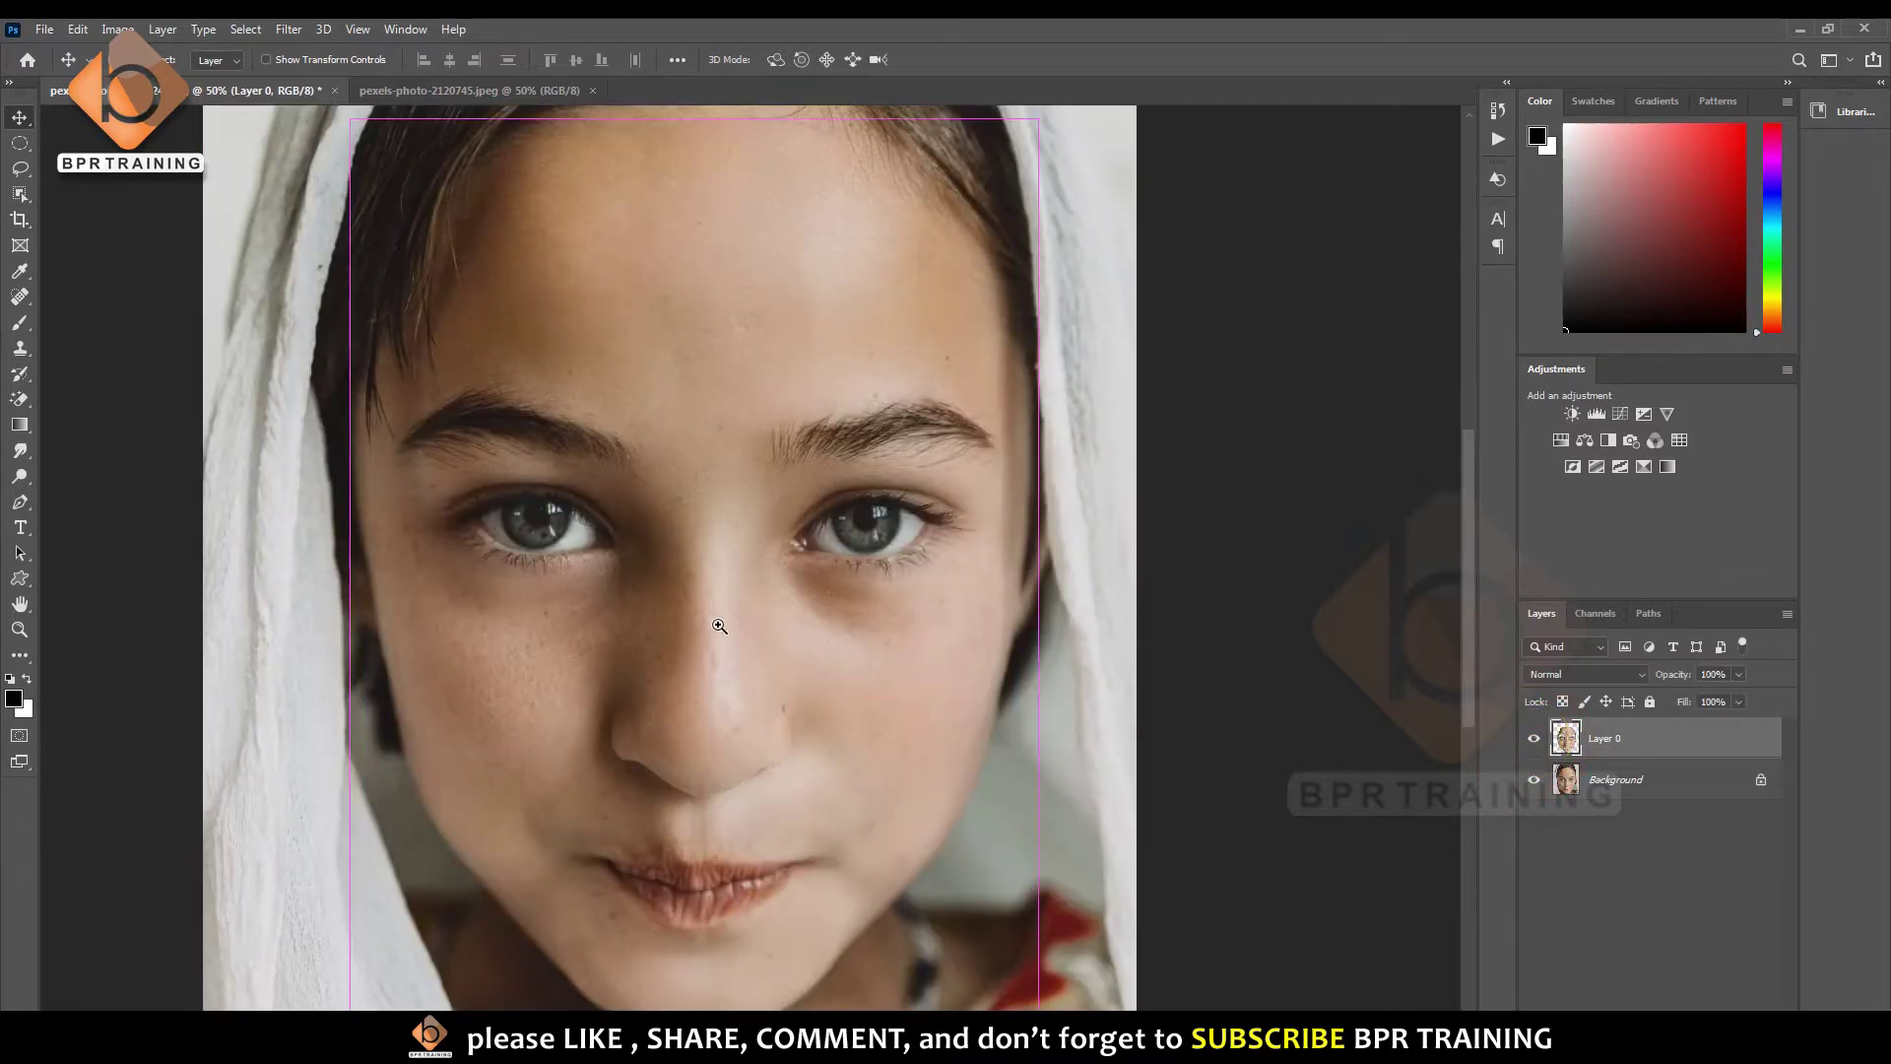
pyautogui.hotkey('ctrl', '-')
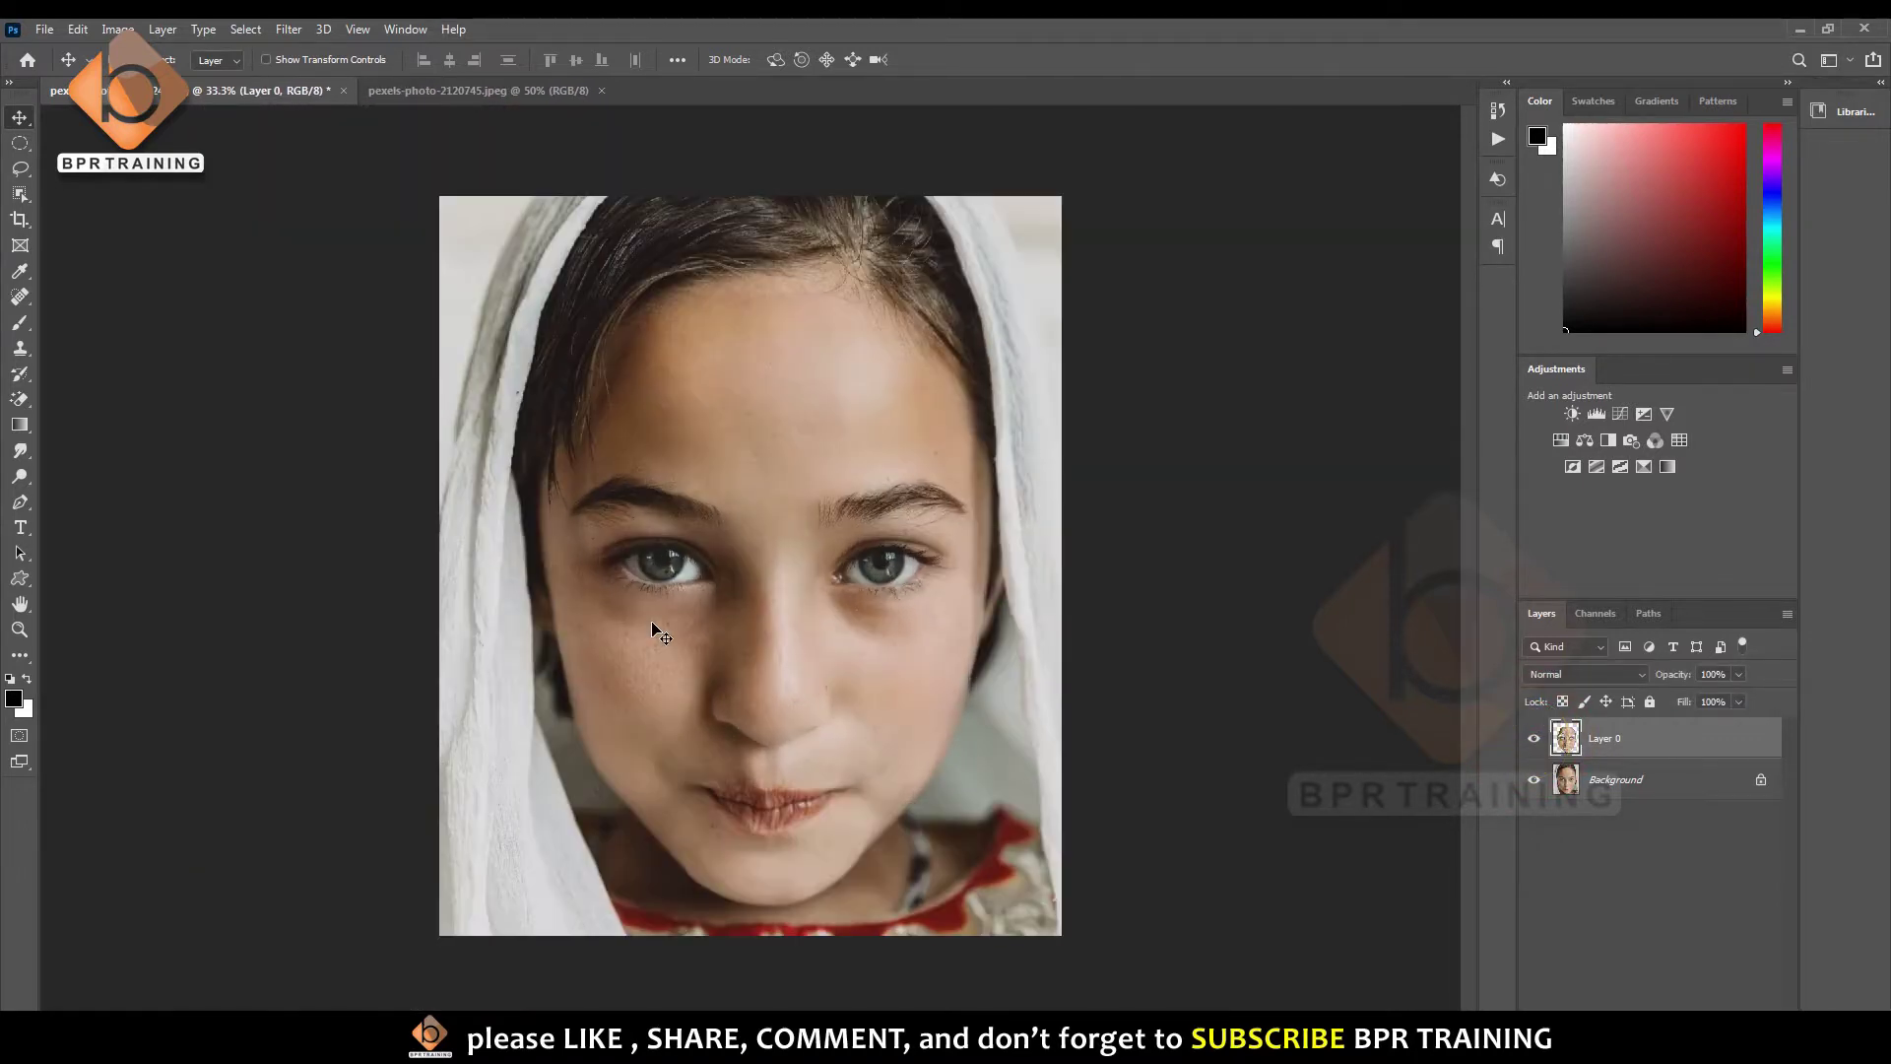
pyautogui.hotkey('ctrl', '+')
pyautogui.hotkey('ctrl', '+')
pyautogui.hotkey('ctrl', '-')
pyautogui.hotkey('ctrl', '-')
pyautogui.hotkey('ctrl', '-')
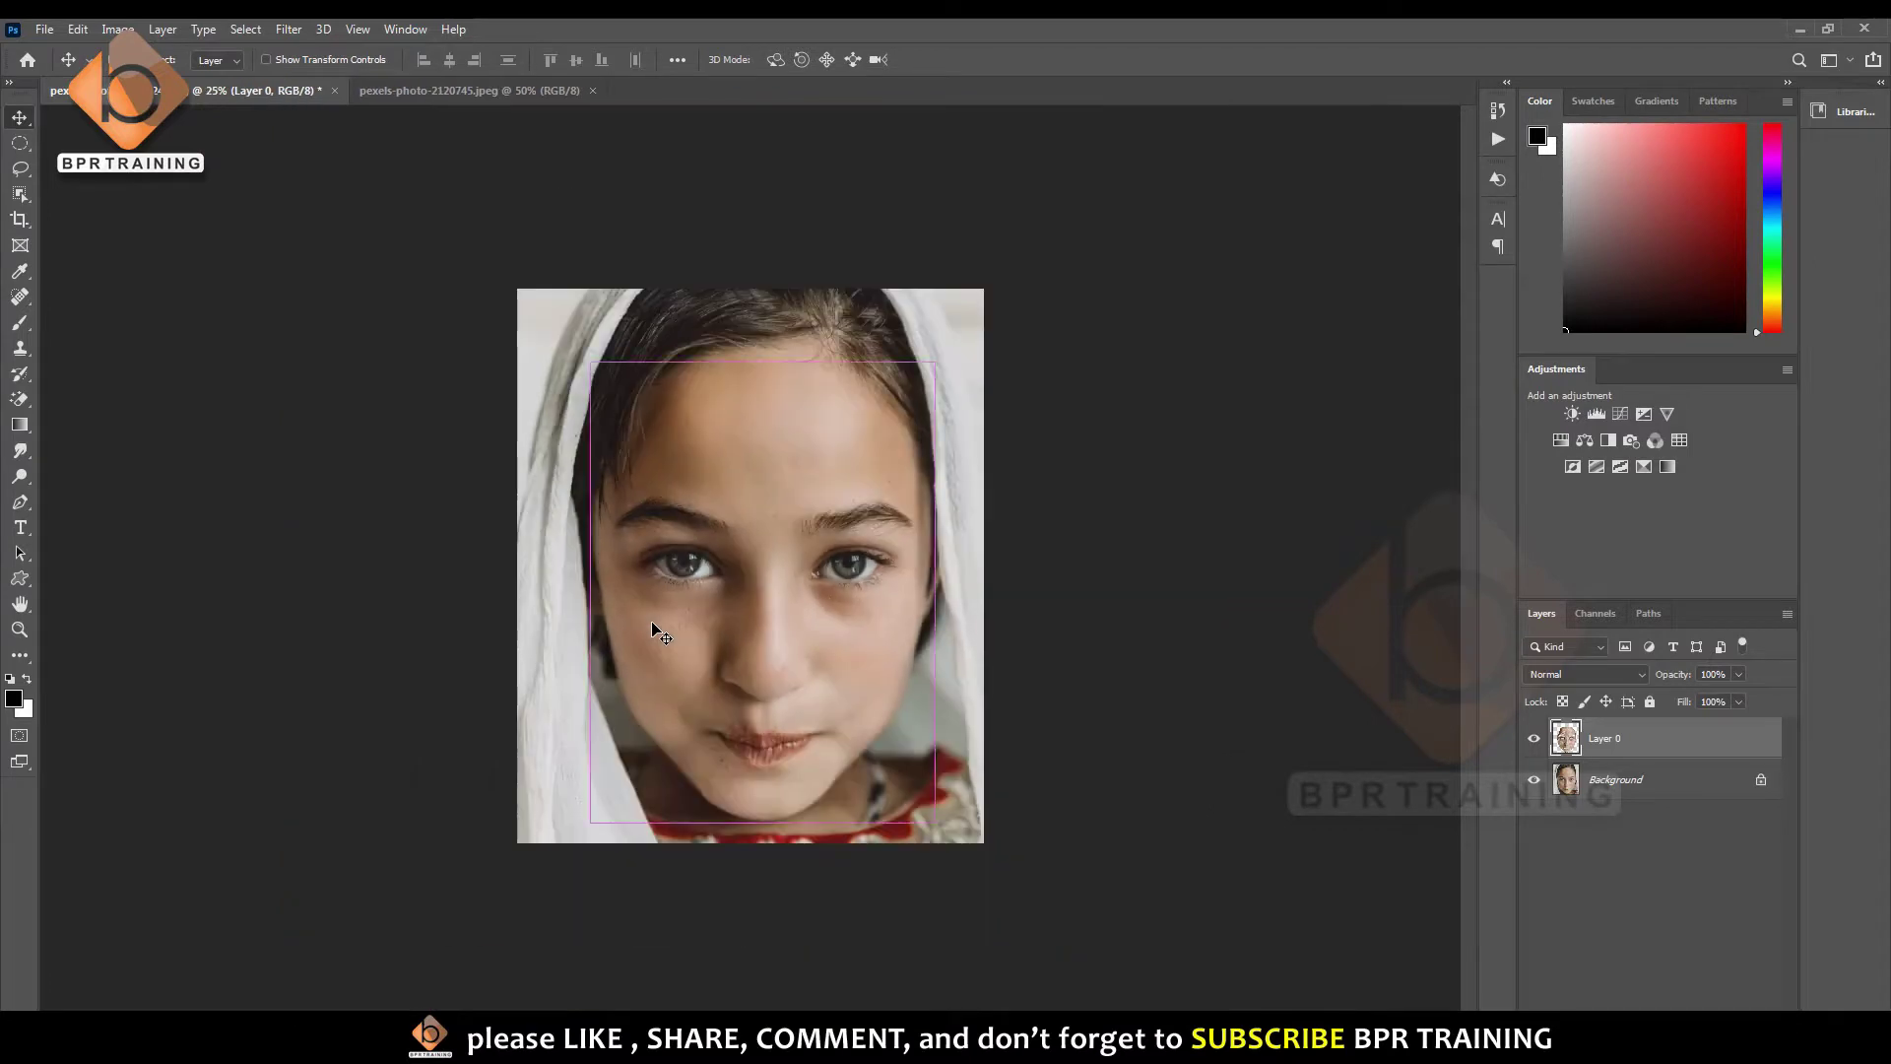
pyautogui.hotkey('ctrl', '+')
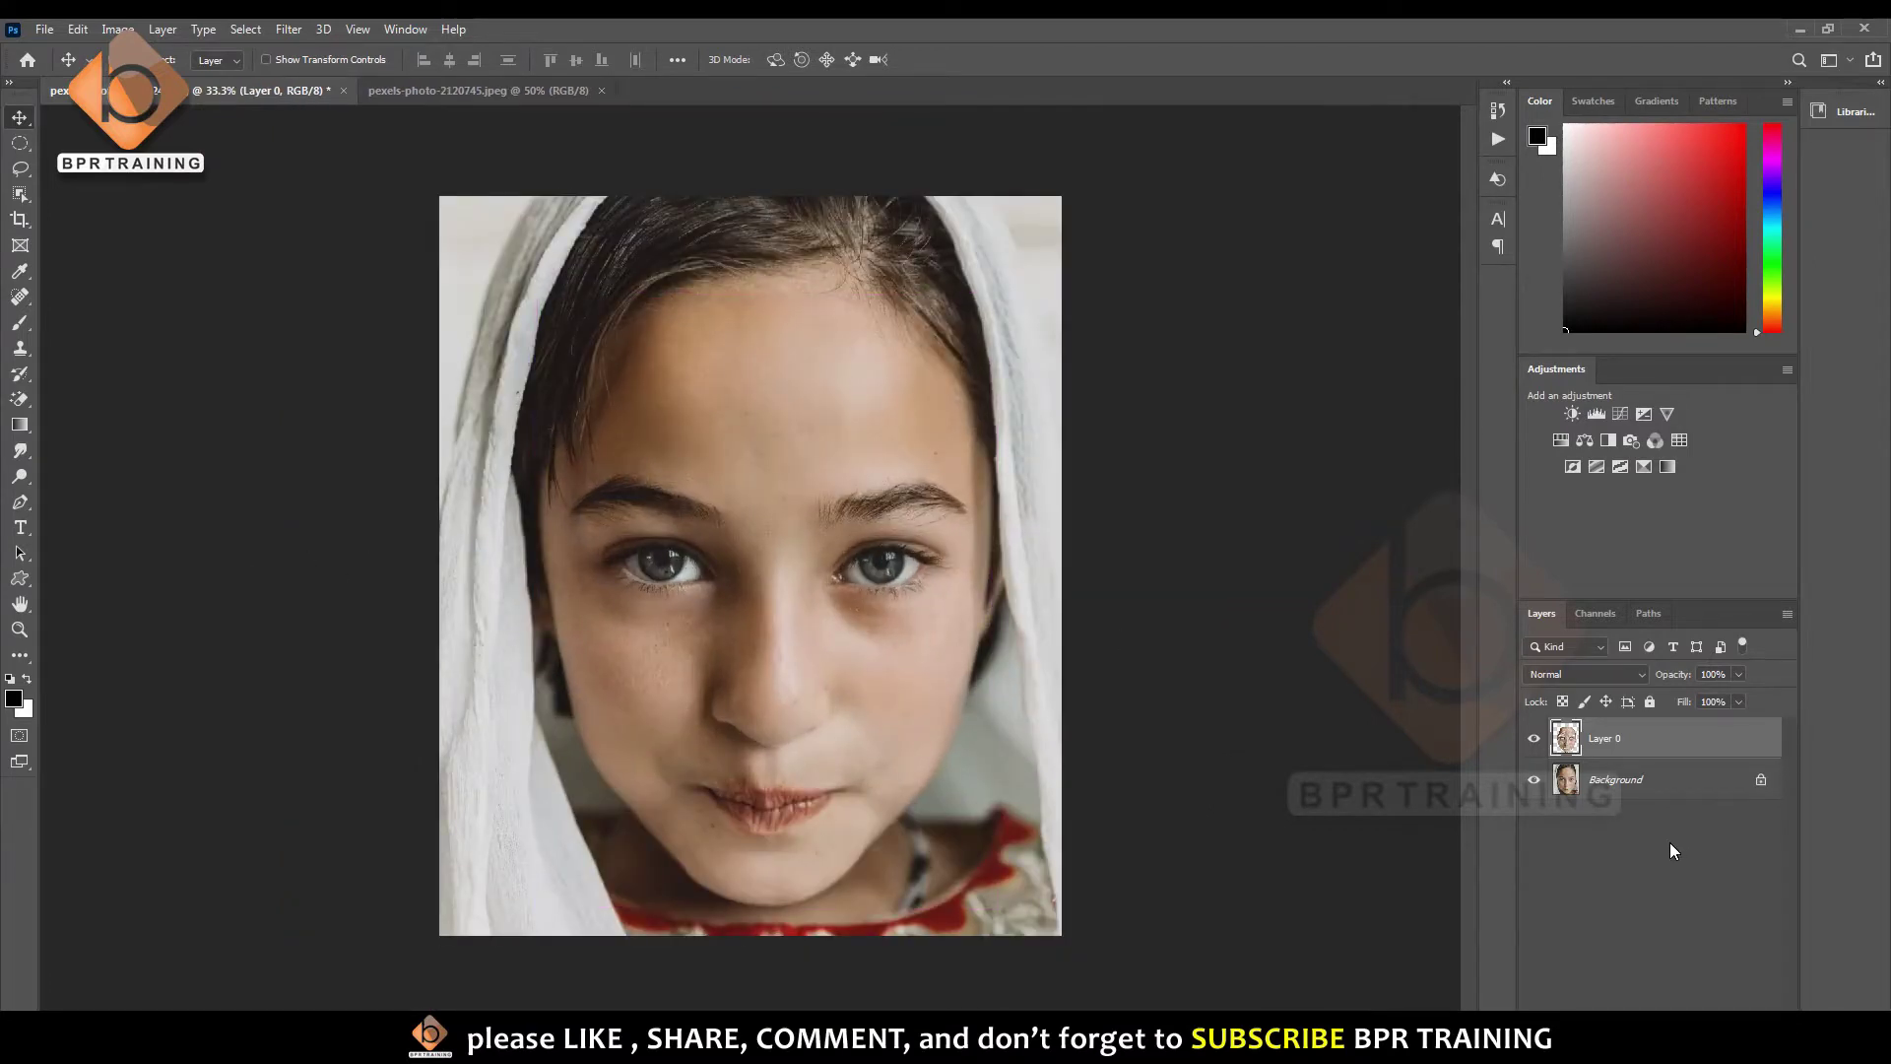
pyautogui.hotkey('ctrl', 'e')
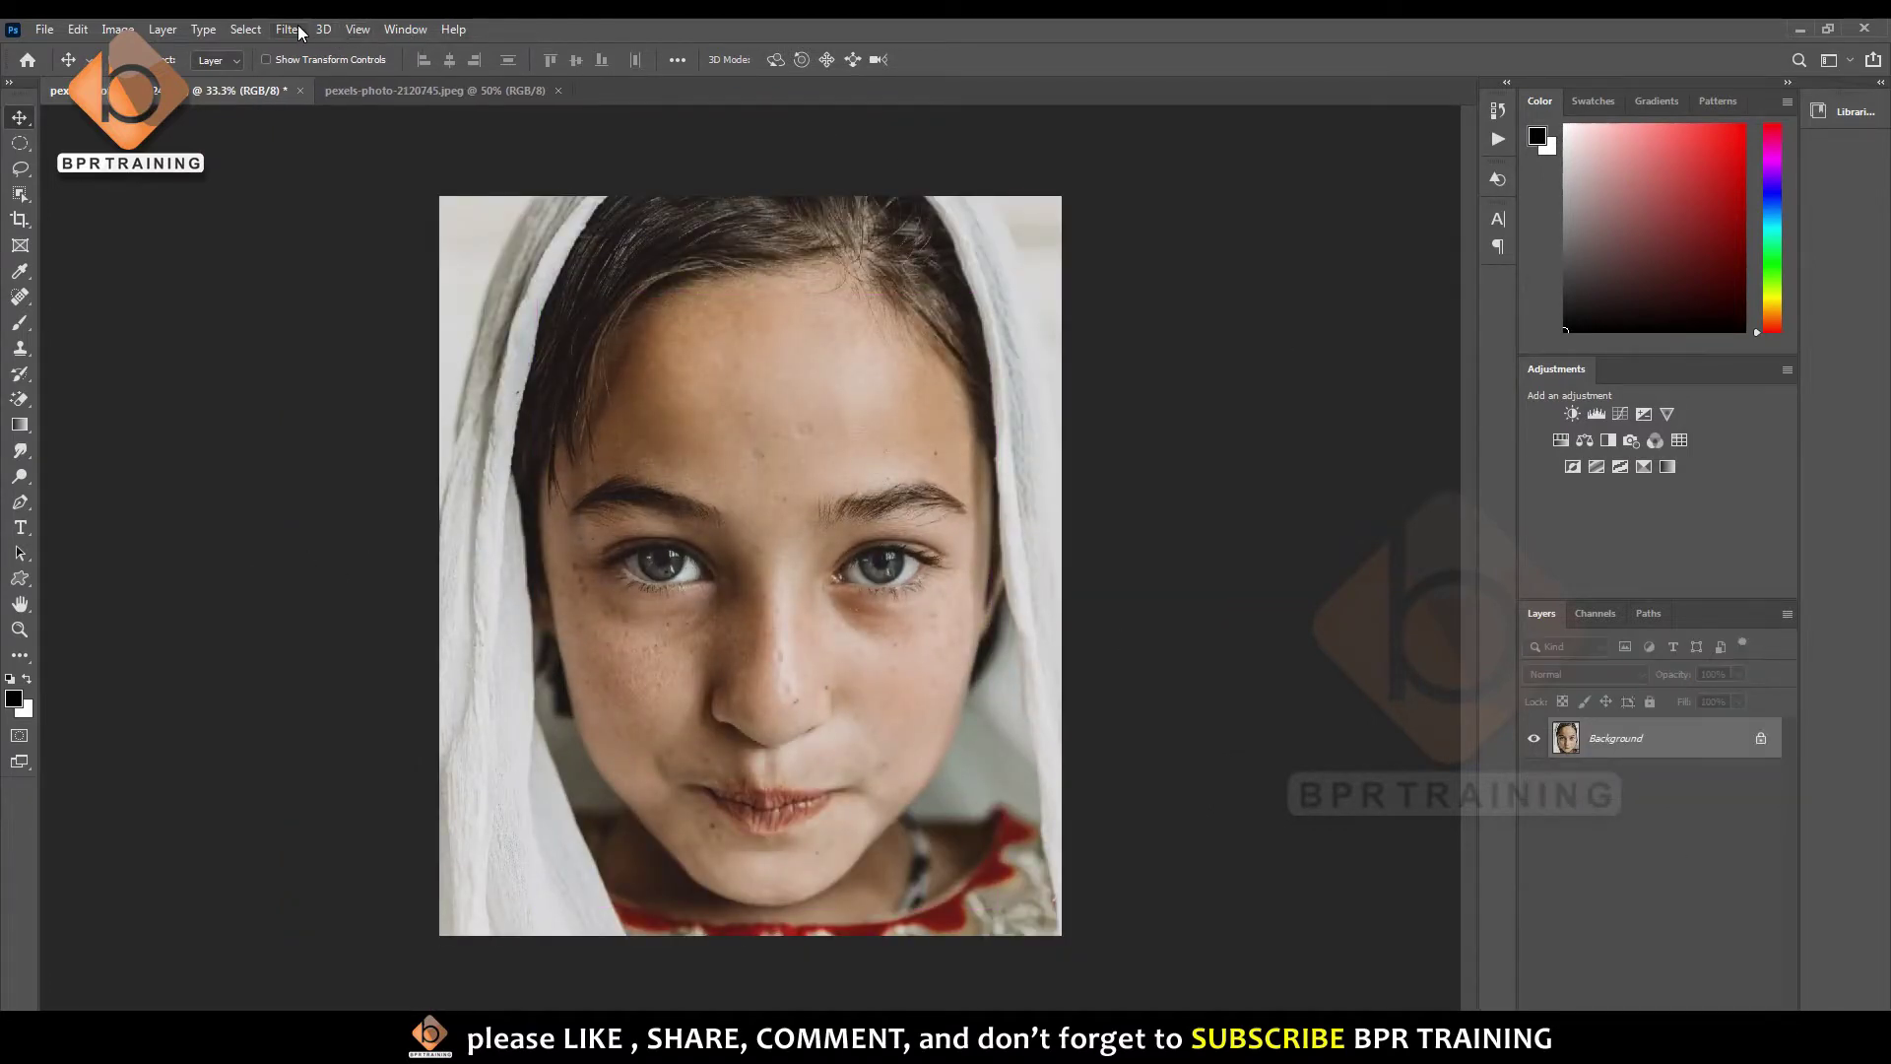
pyautogui.click(289, 29)
# - Reopen Neural Filters, check Style Transfer, then show the beta filters list
pyautogui.click(325, 109)
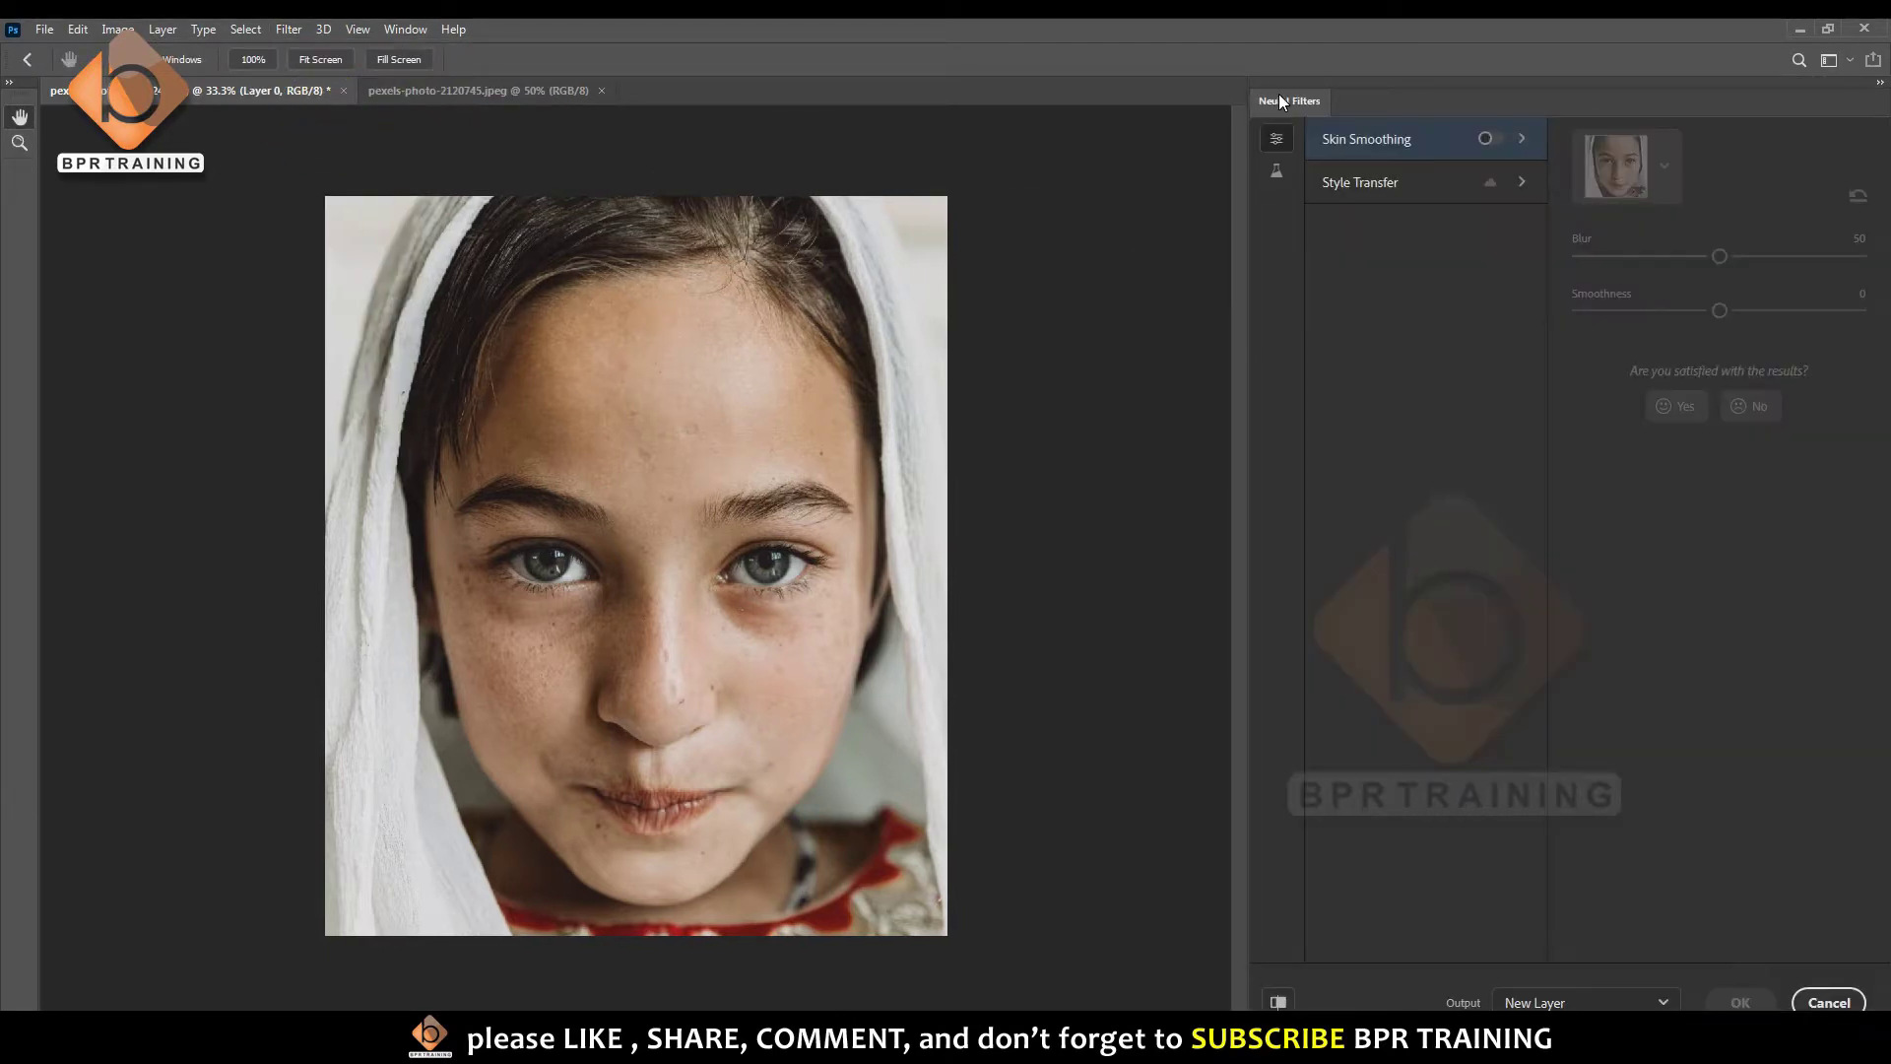
pyautogui.click(1429, 185)
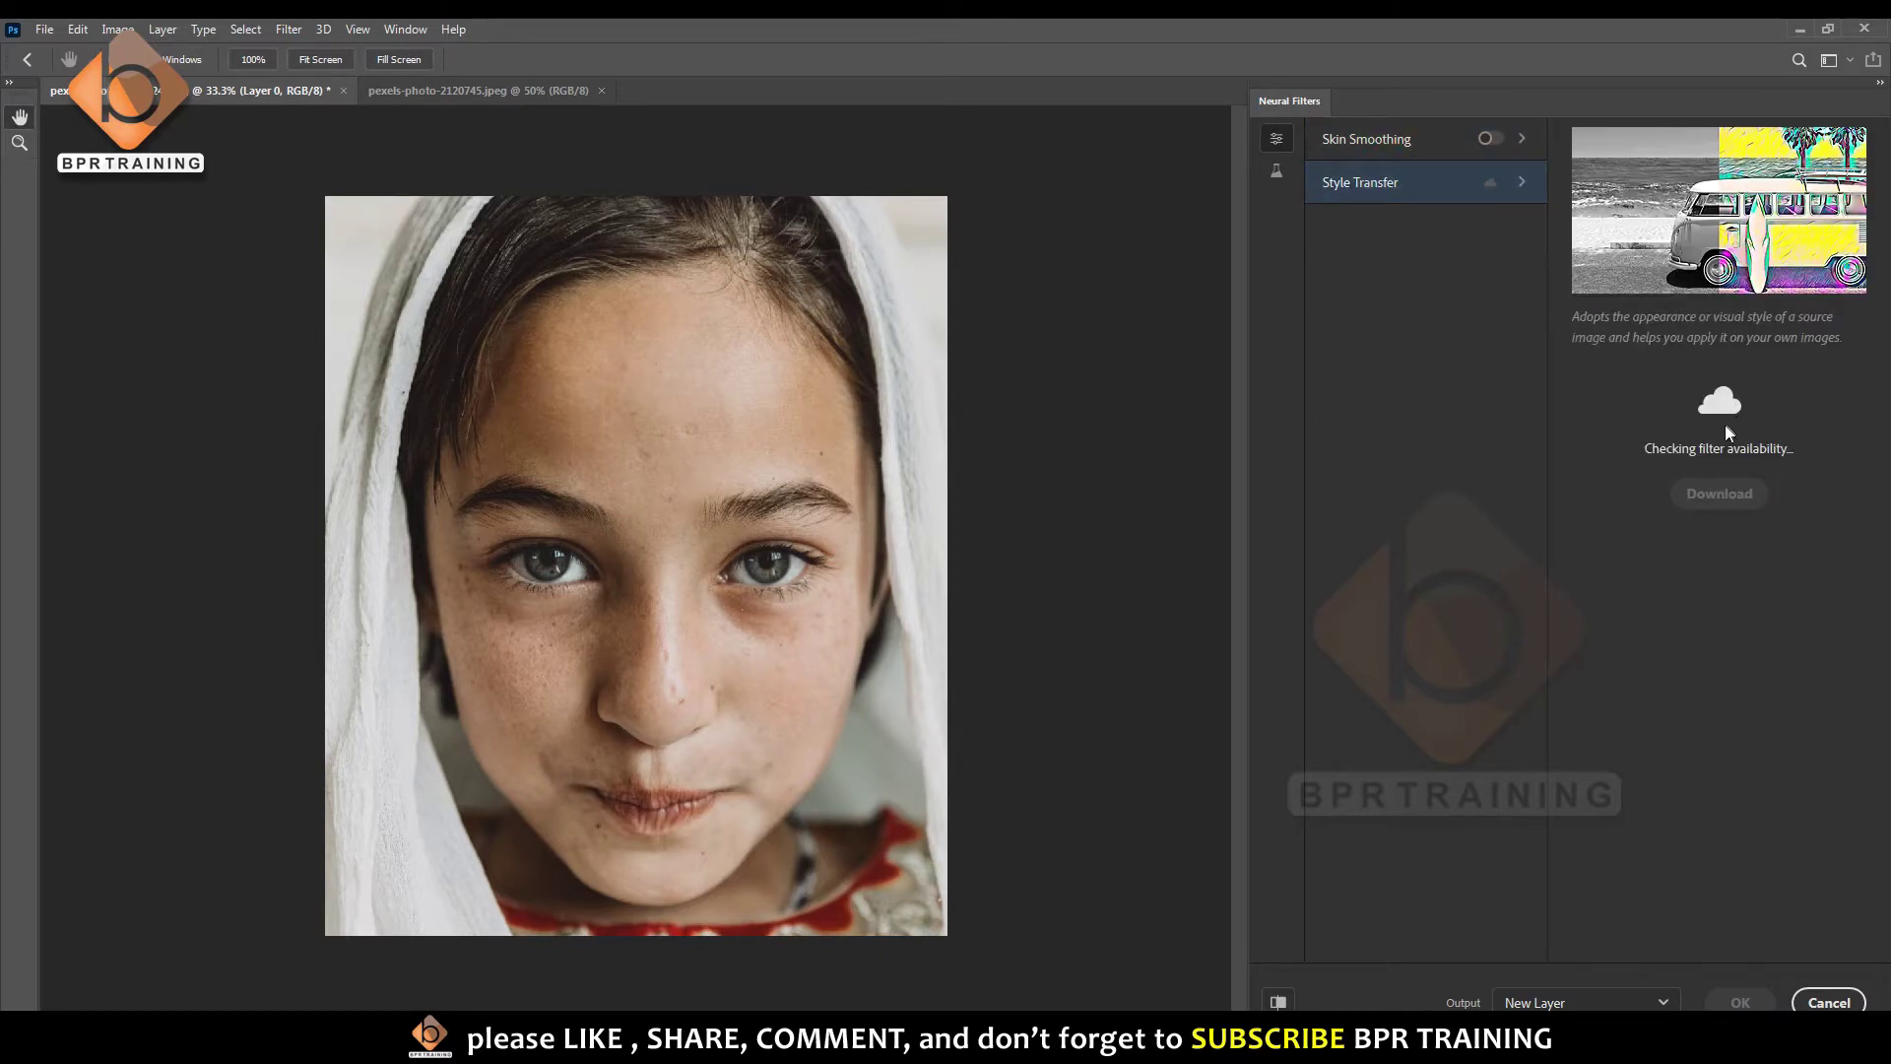
pyautogui.click(1701, 333)
pyautogui.click(1278, 164)
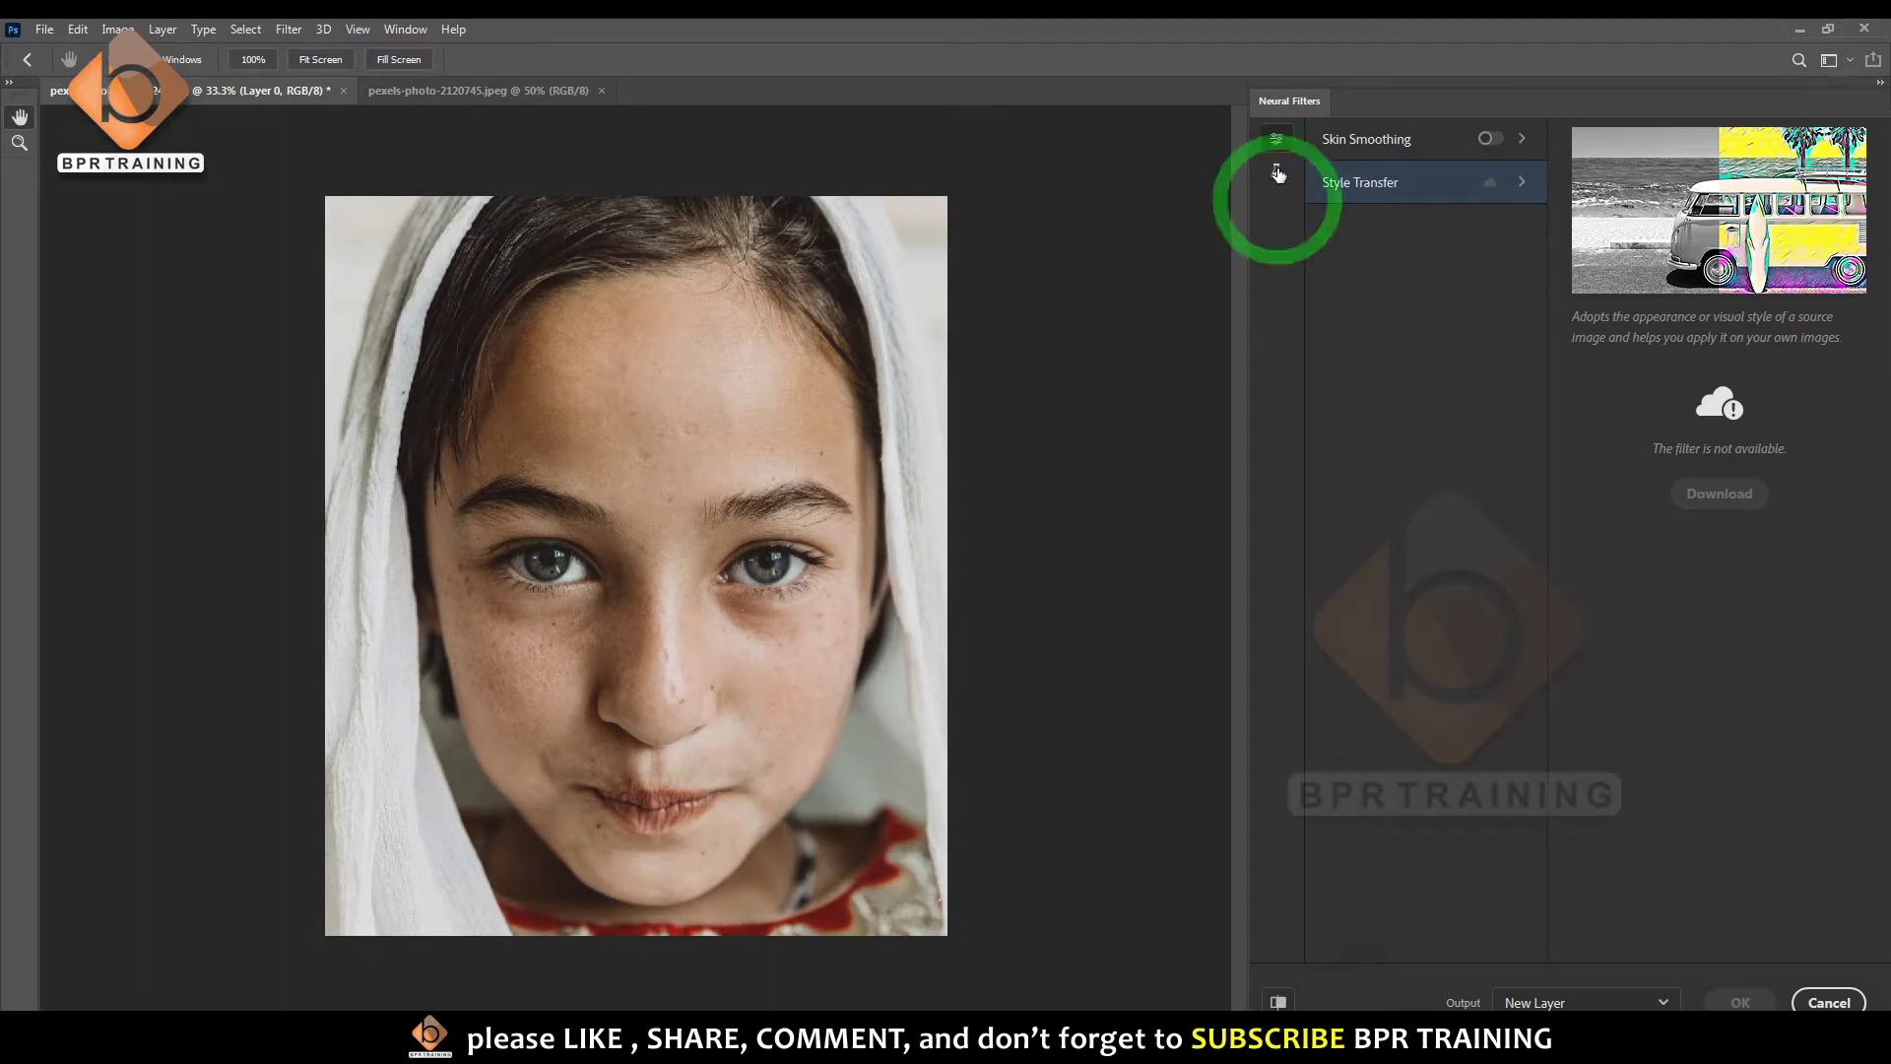
pyautogui.click(1277, 169)
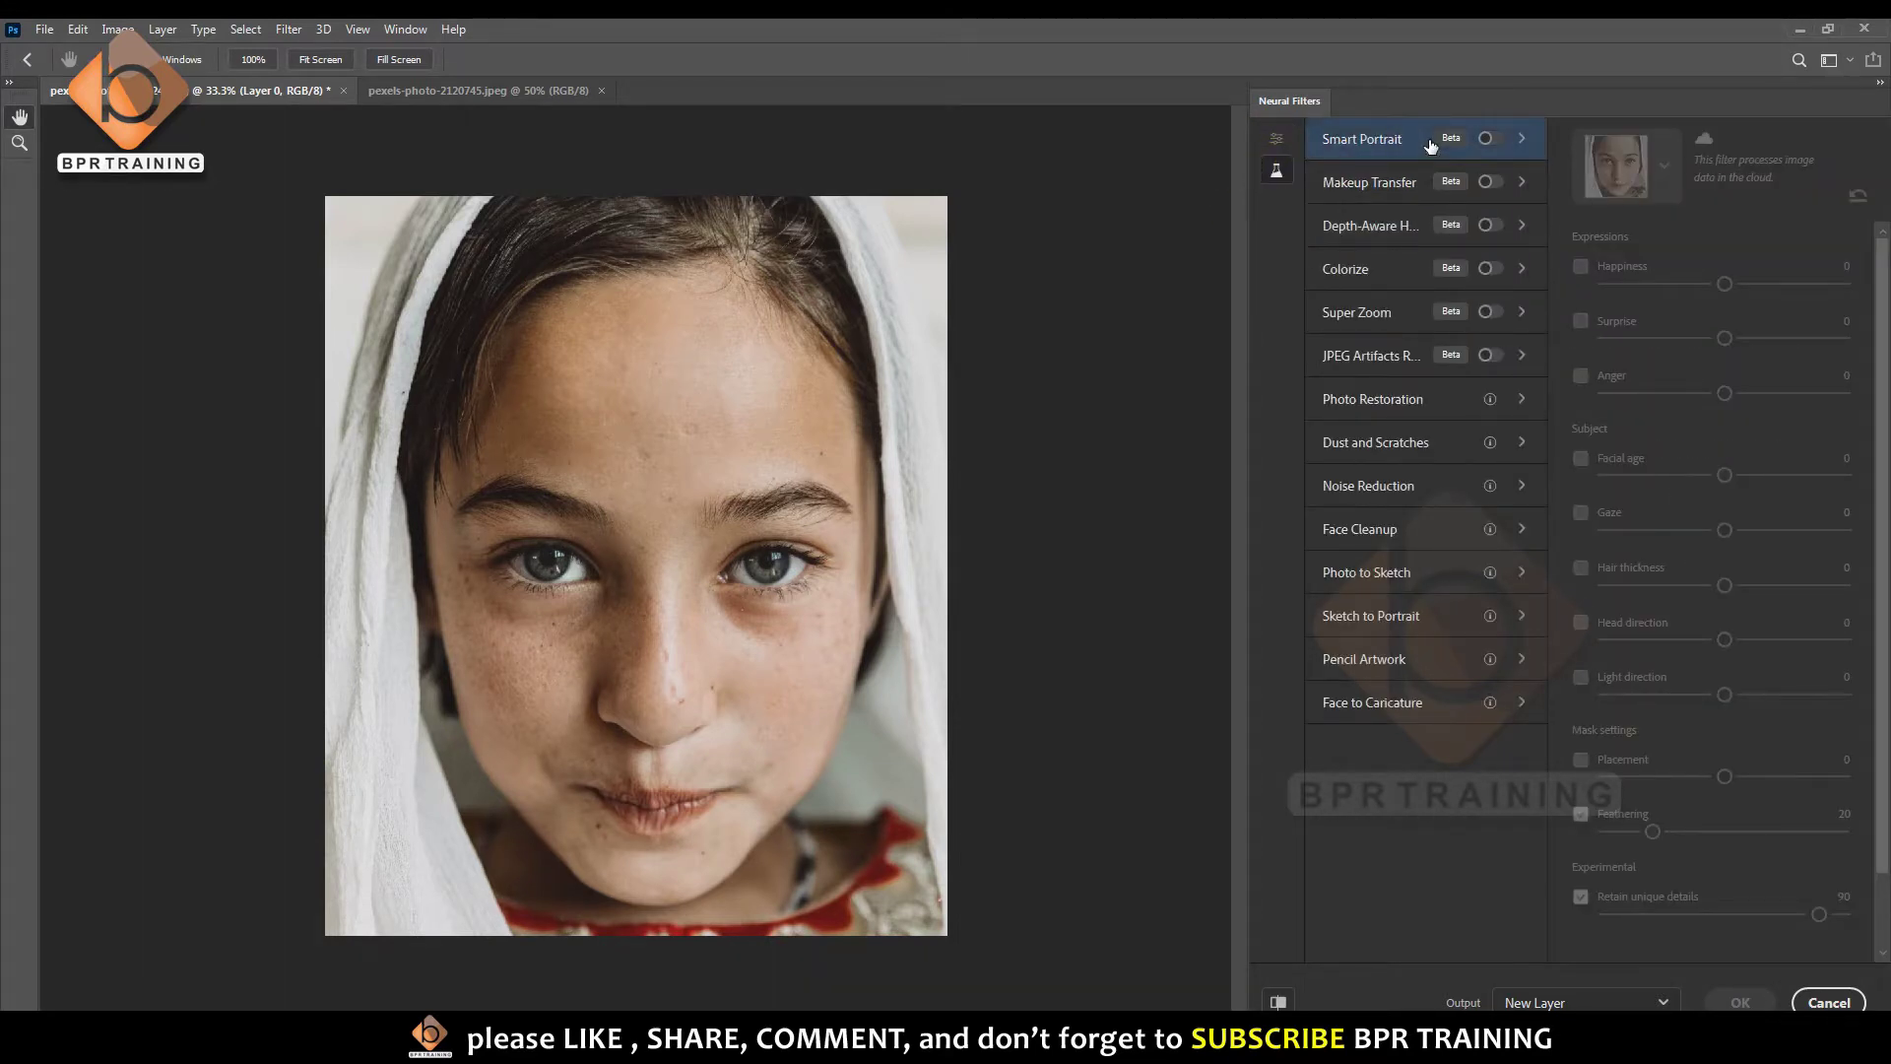
# - Enable Smart Portrait with Happiness at -50 and compare against the original face
pyautogui.click(1488, 139)
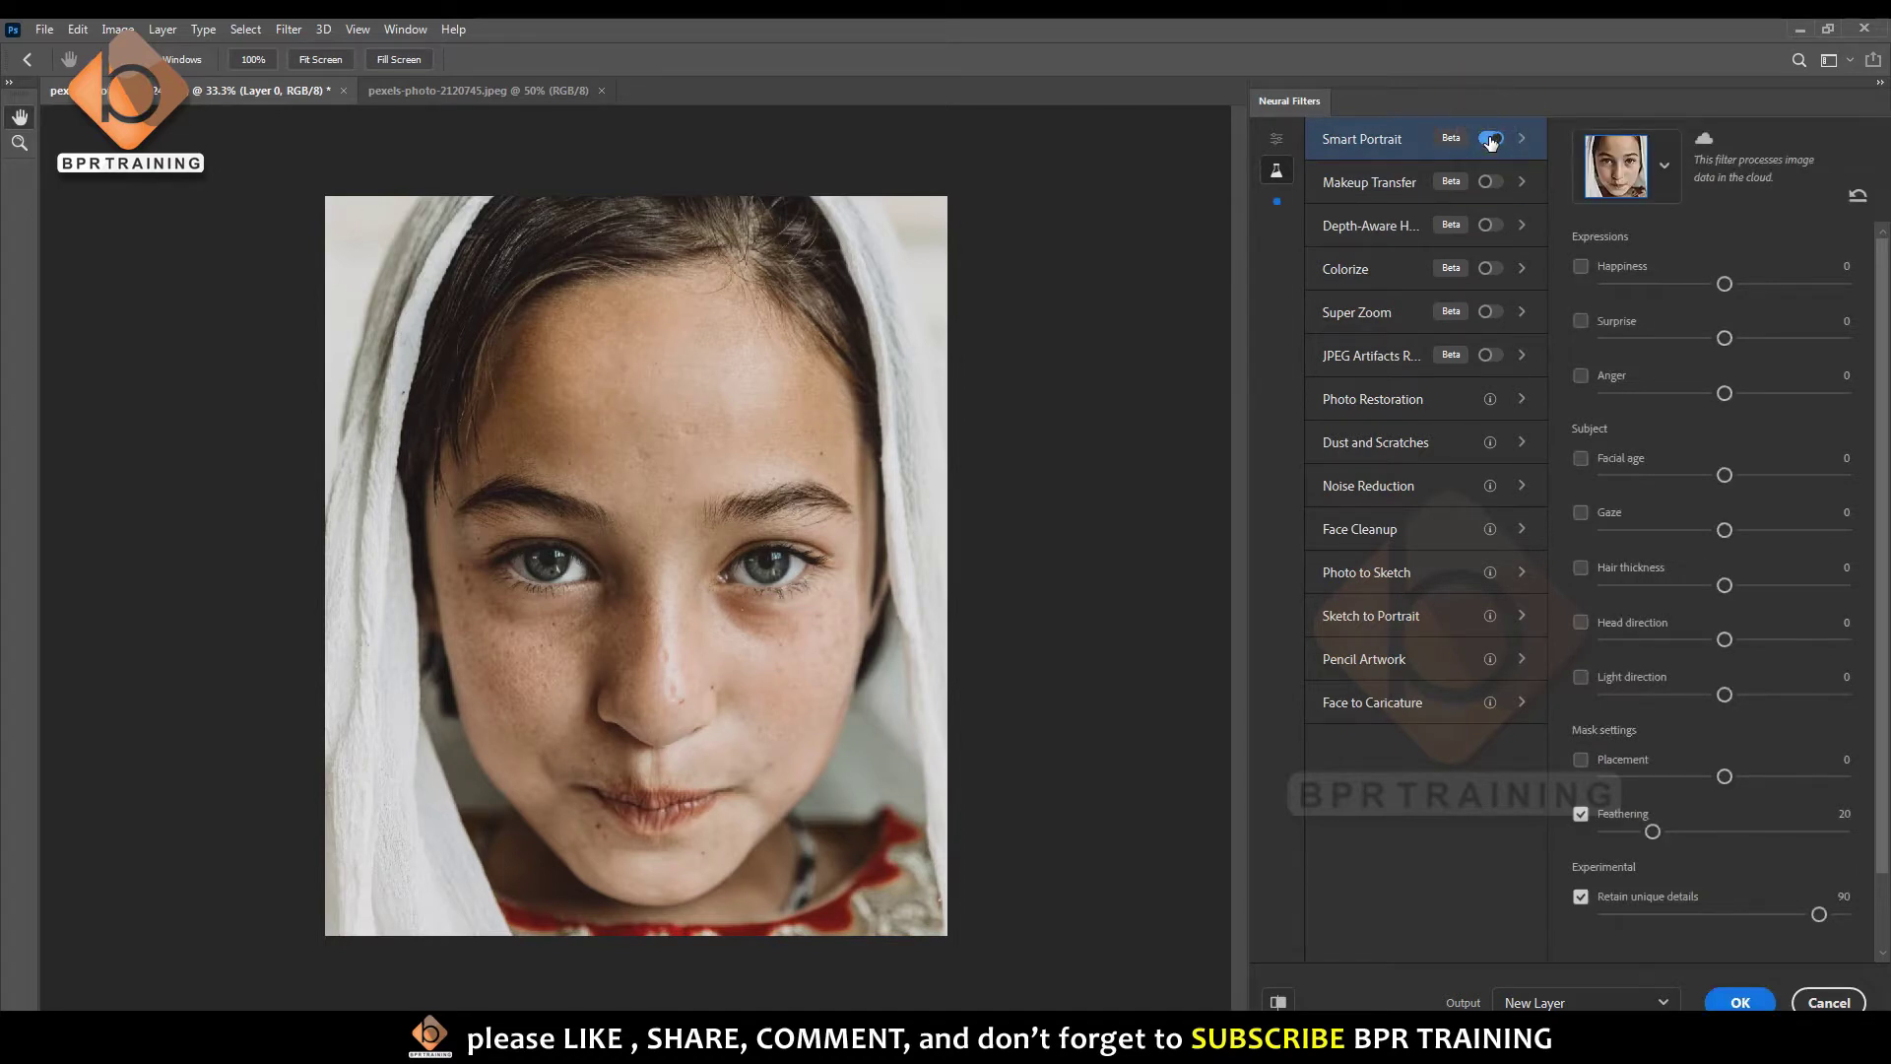
pyautogui.click(1277, 205)
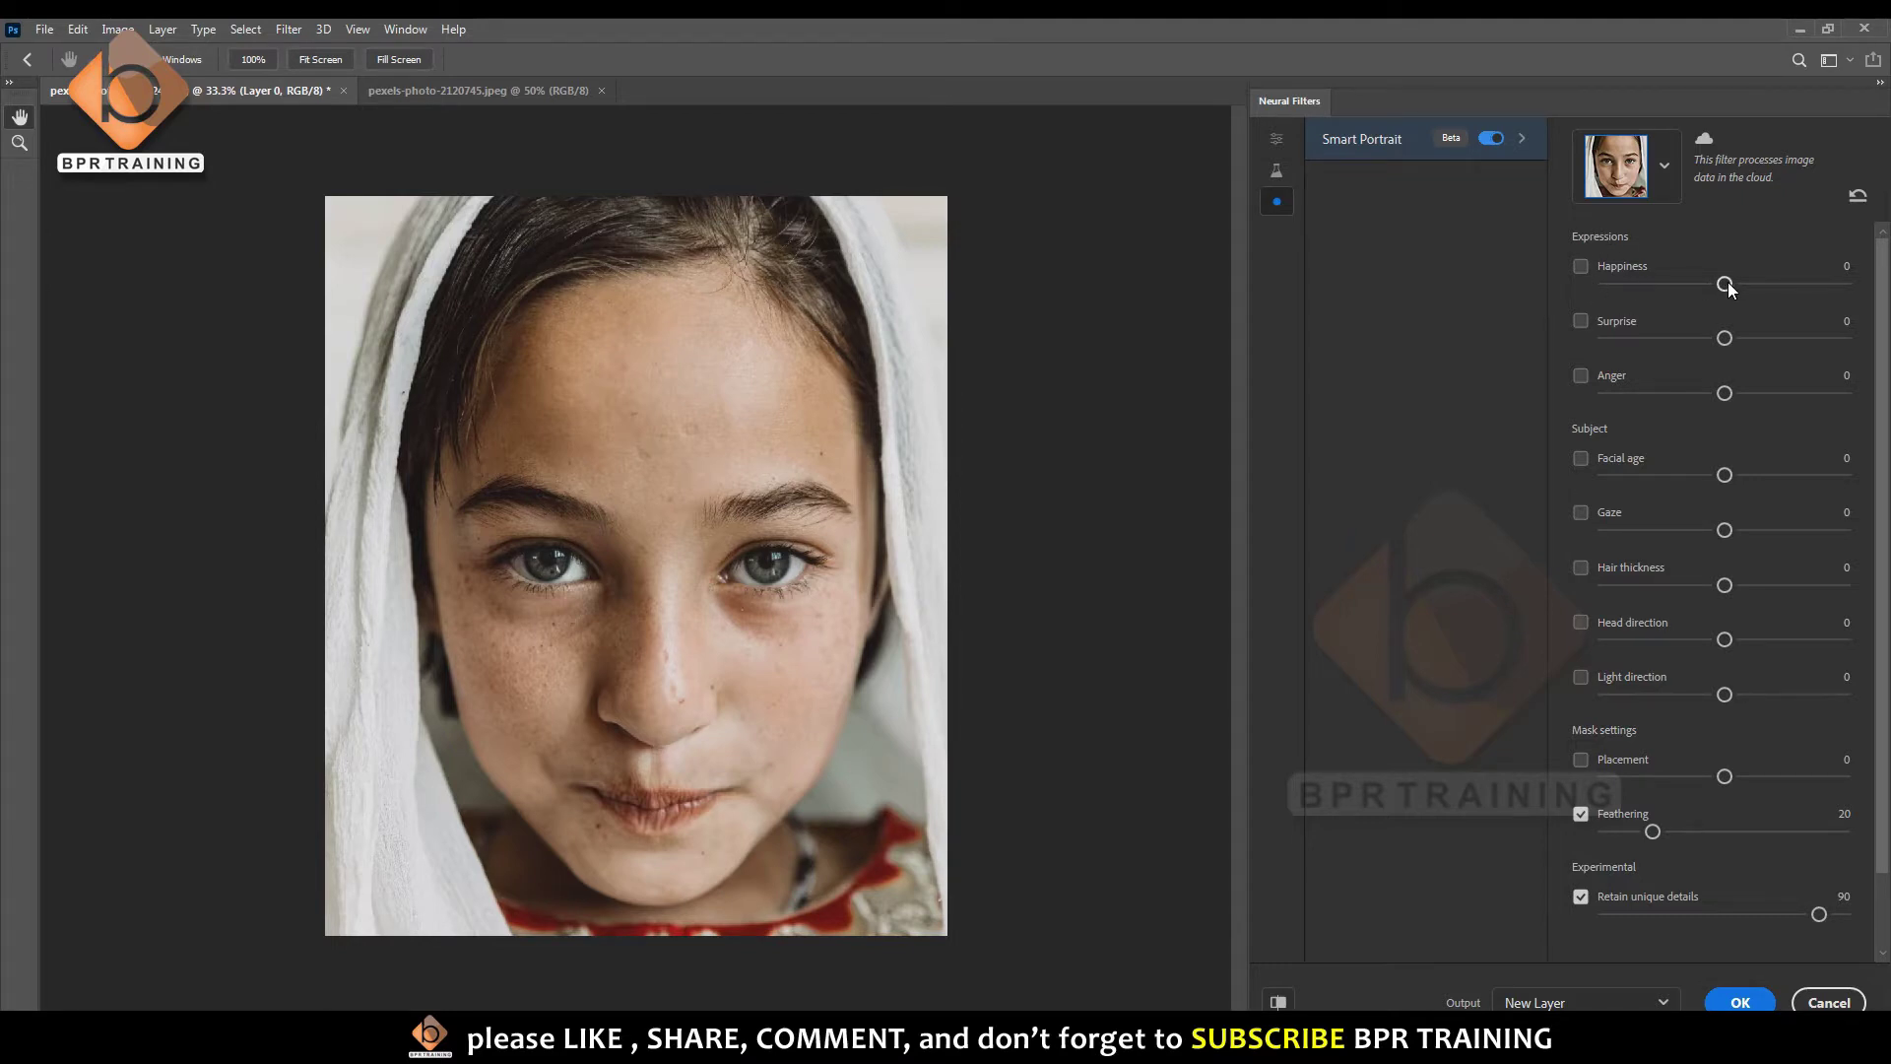
pyautogui.moveTo(1728, 282); pyautogui.dragTo(1031, 270)
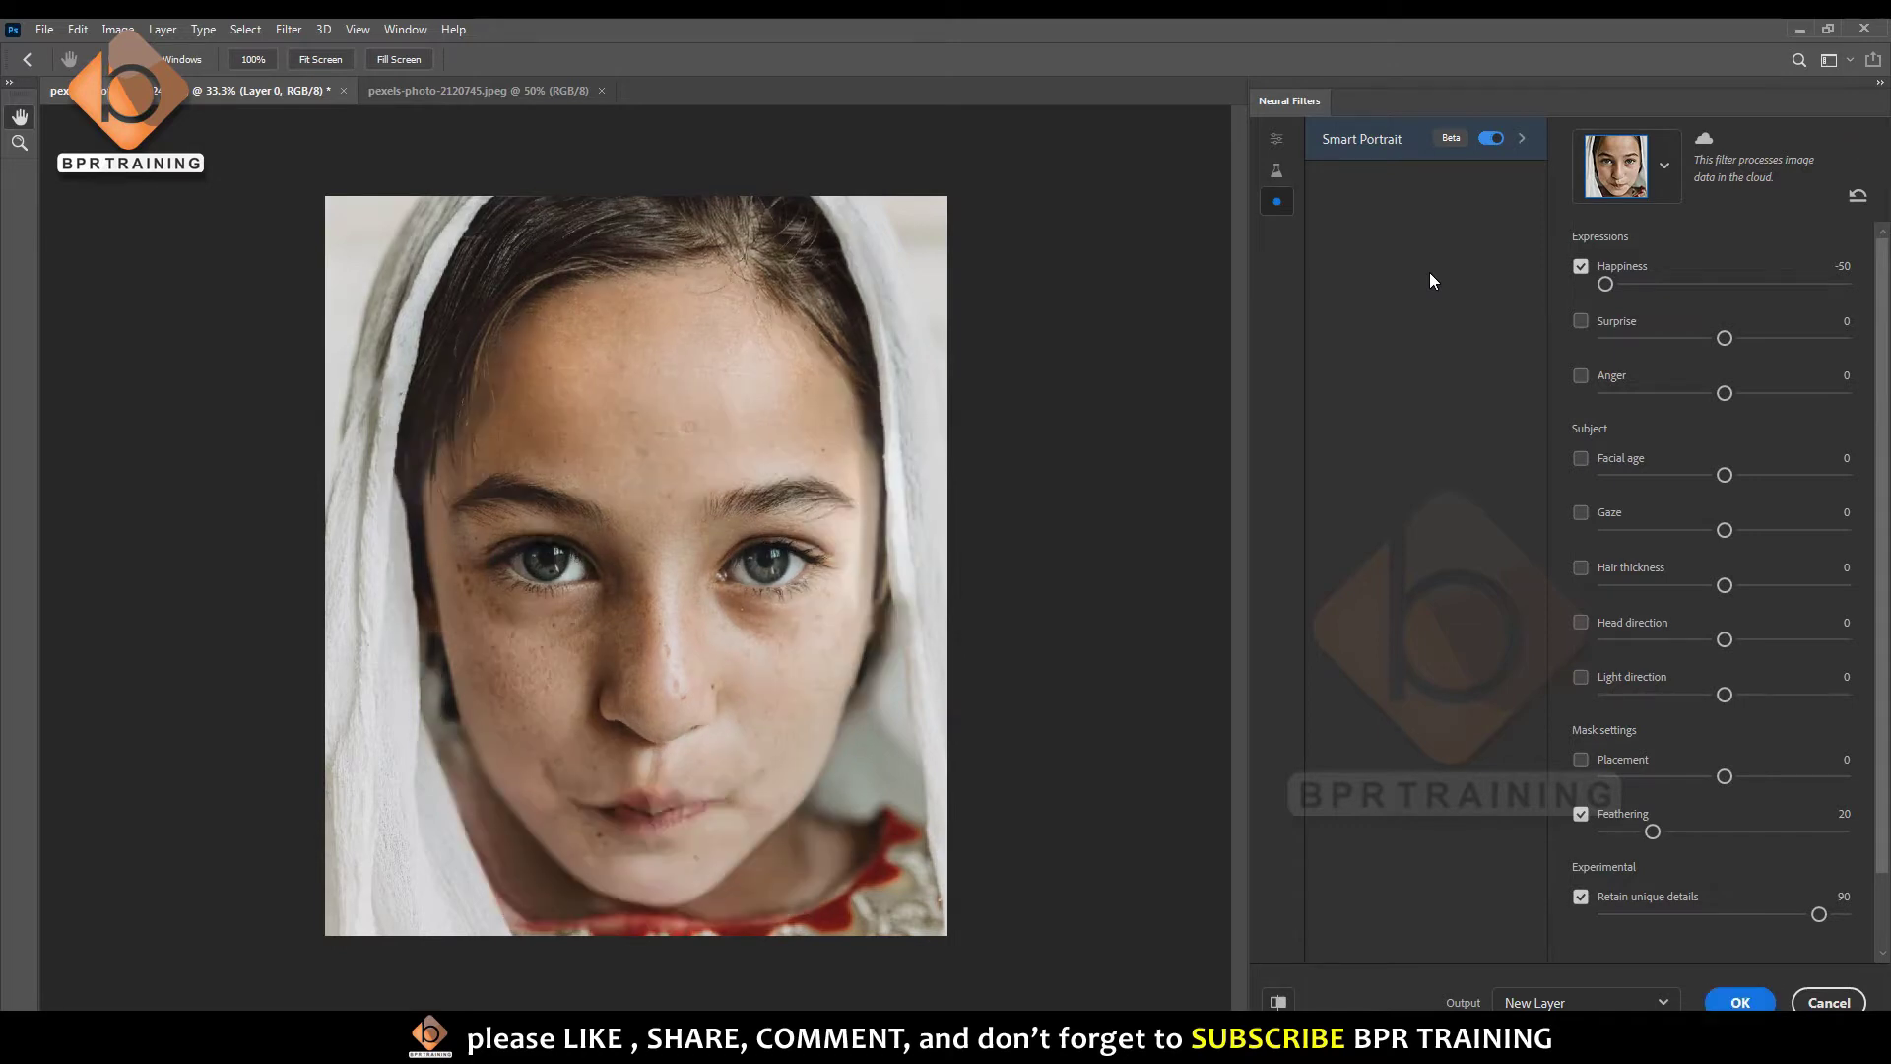
pyautogui.click(1276, 1002)
pyautogui.click(1275, 1002)
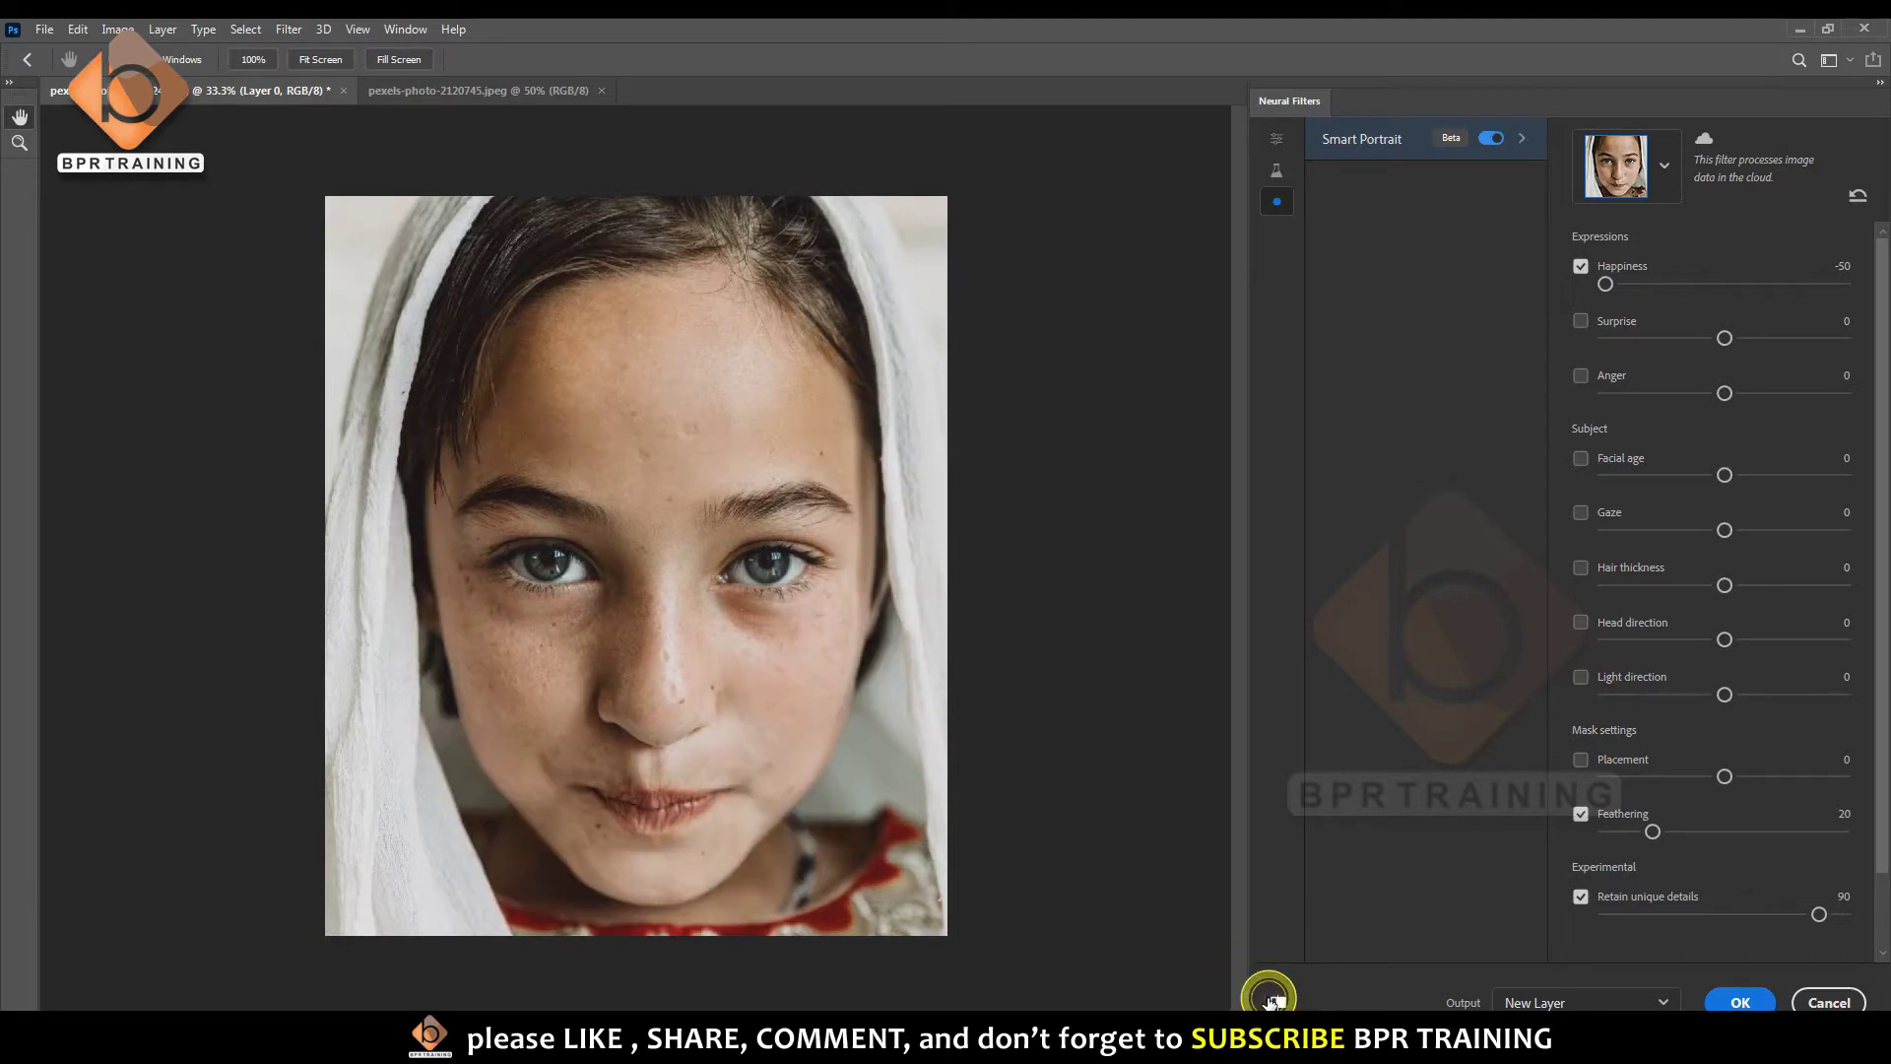
pyautogui.click(1275, 1001)
pyautogui.click(1275, 1002)
# - Raise Happiness to 50 for a smile and compare with the original
pyautogui.moveTo(1605, 285); pyautogui.dragTo(1843, 285)
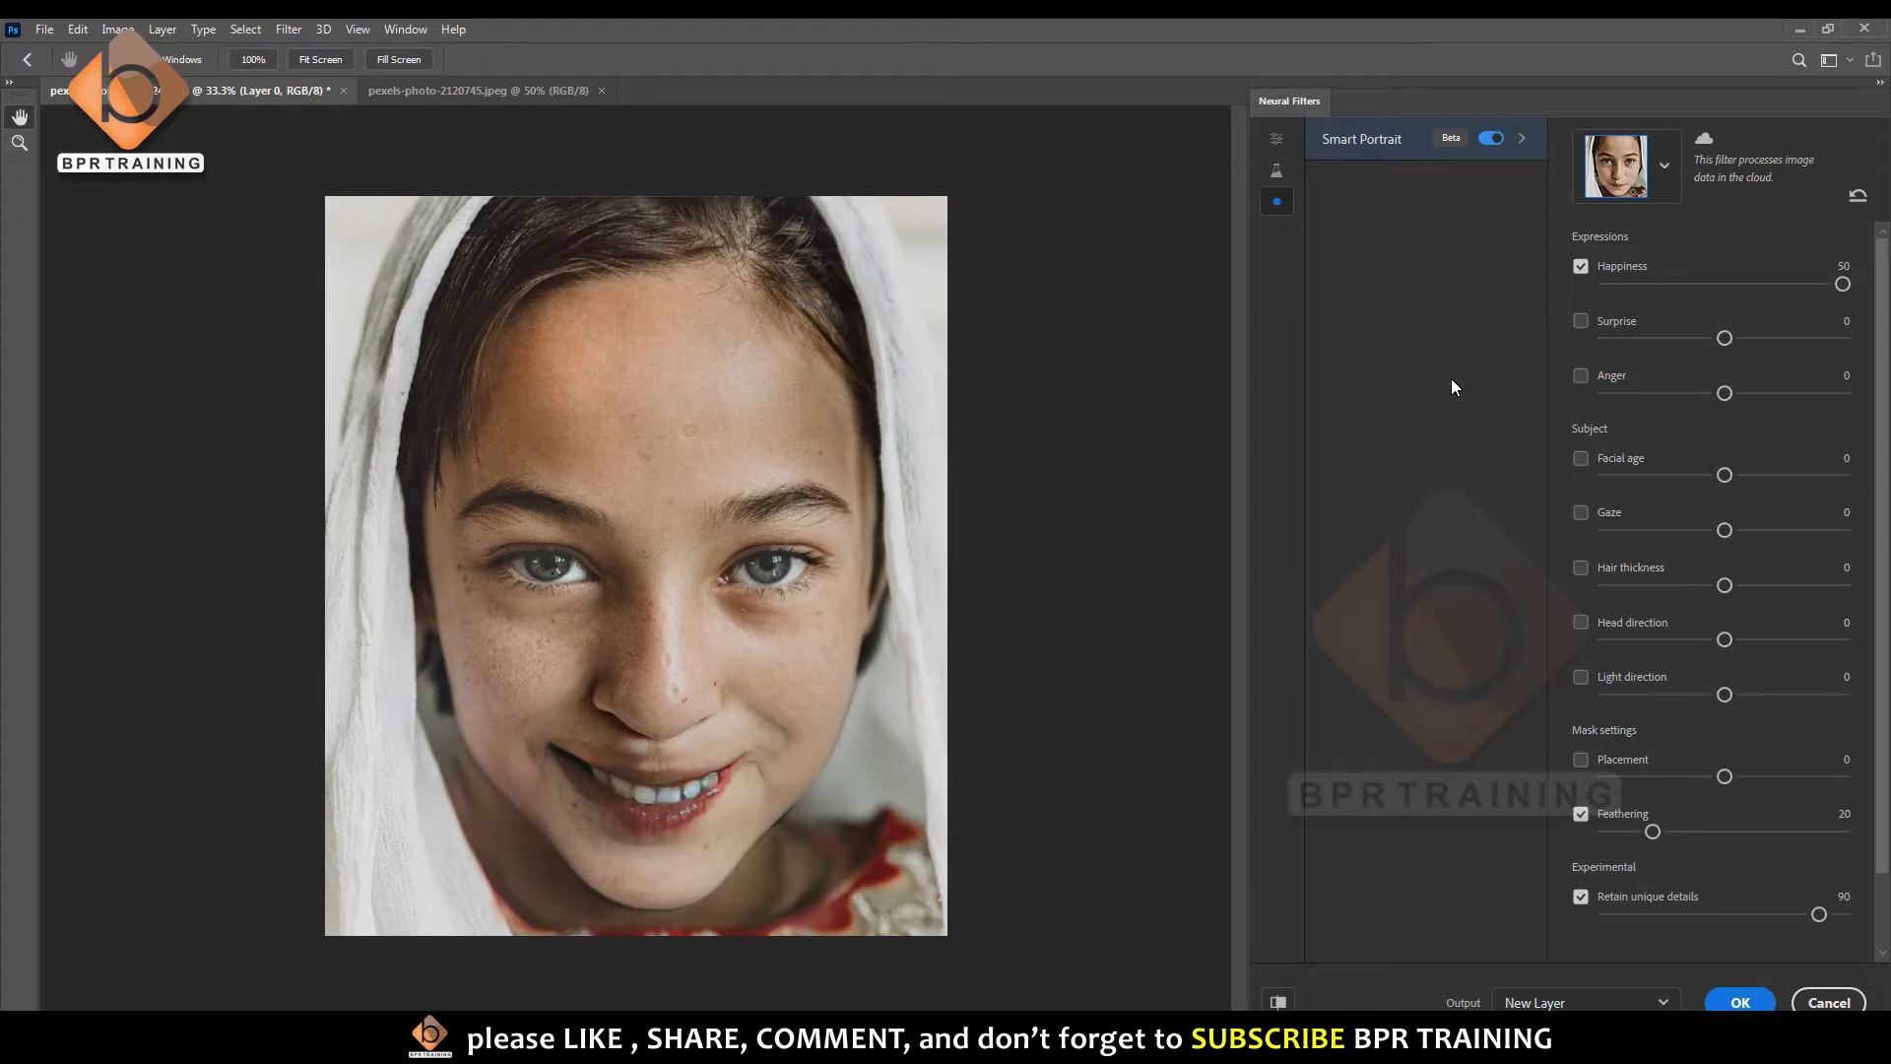
pyautogui.click(1280, 1002)
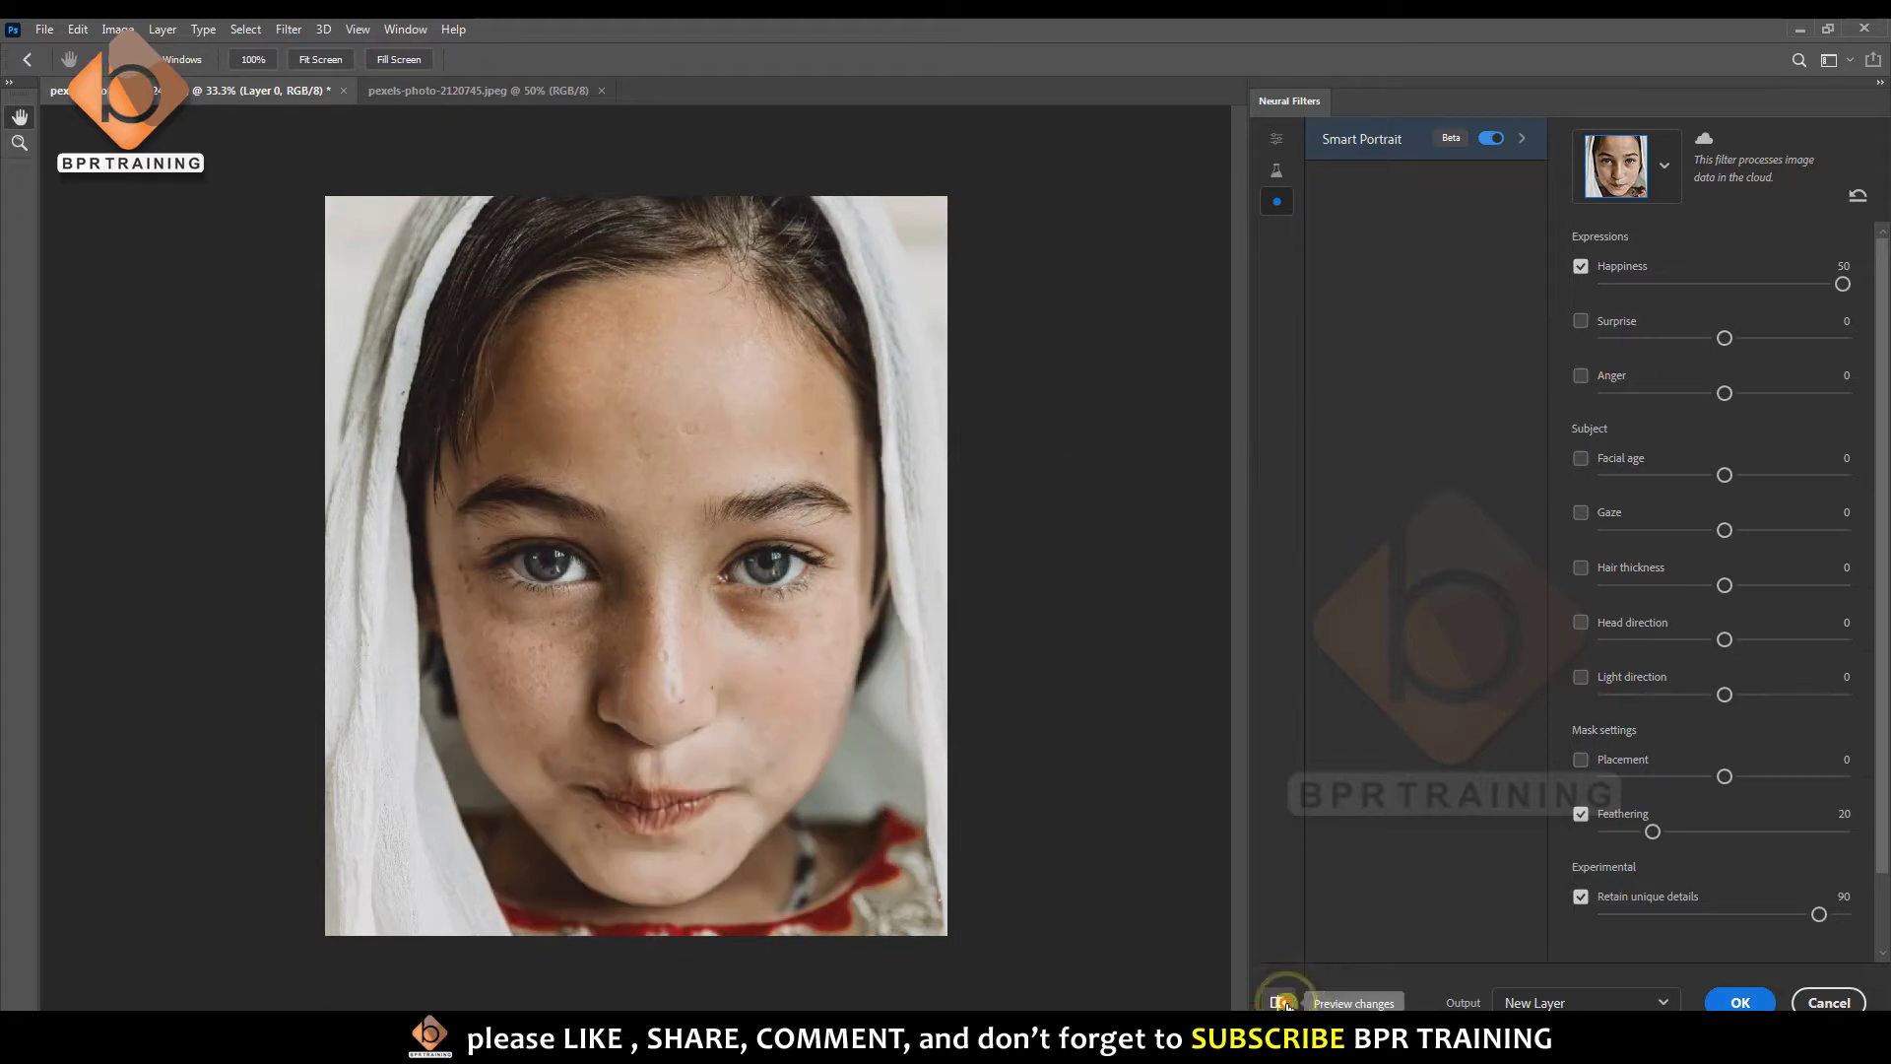
pyautogui.click(1278, 1001)
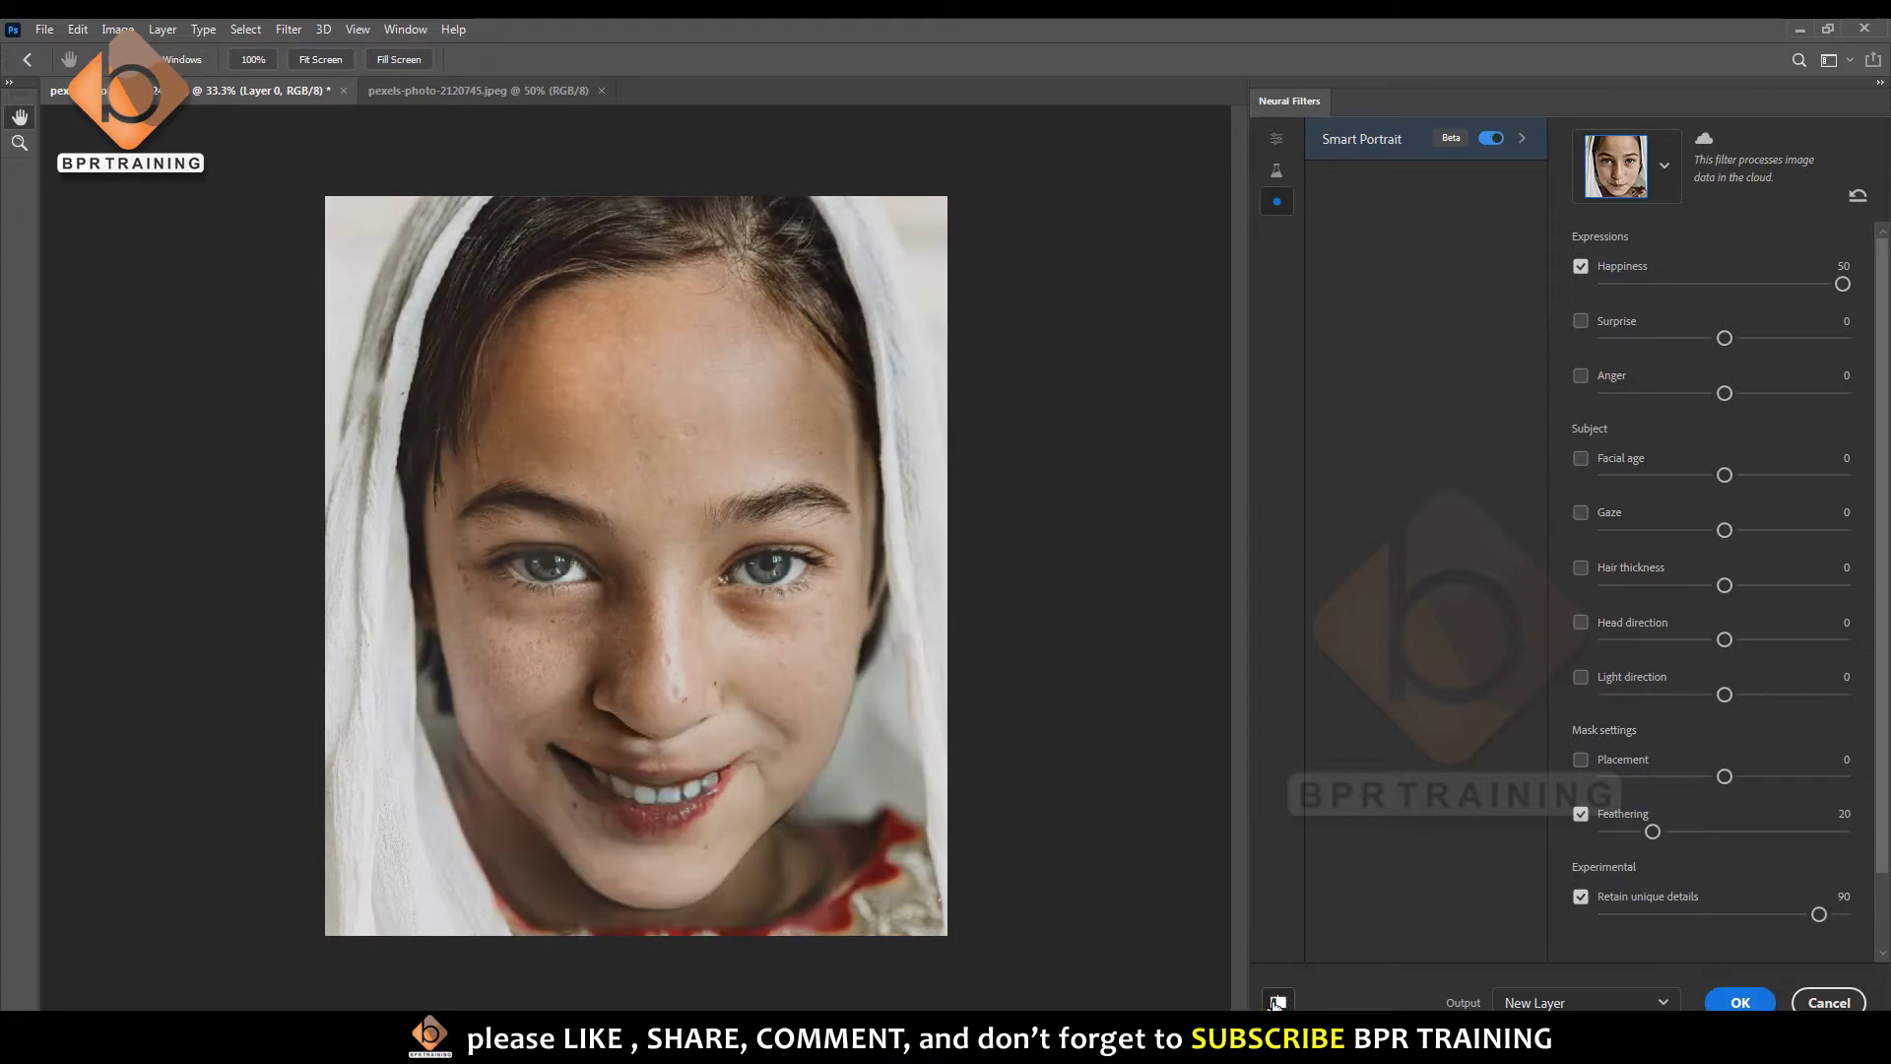
pyautogui.click(1277, 1002)
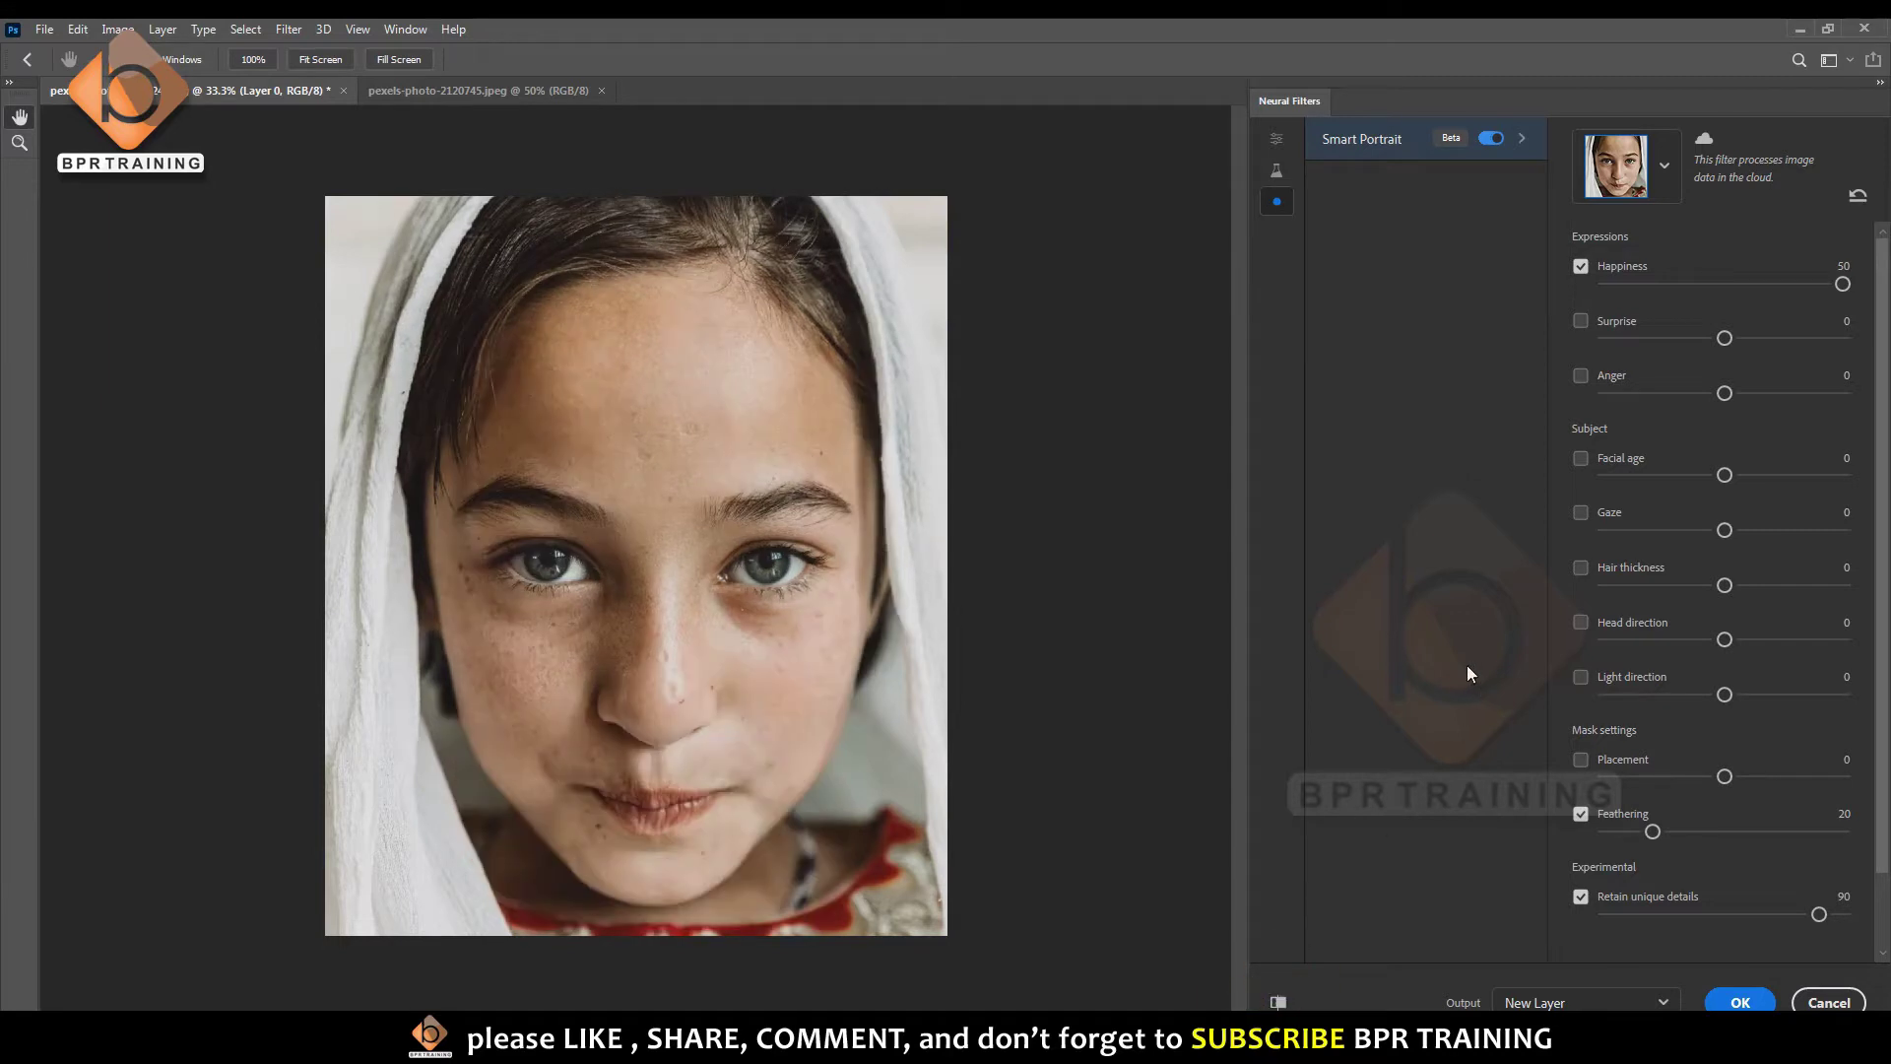
# - Turn off Happiness and try Surprise at -50, then 50, comparing with the original
pyautogui.click(1581, 266)
pyautogui.moveTo(1720, 338); pyautogui.dragTo(1351, 335)
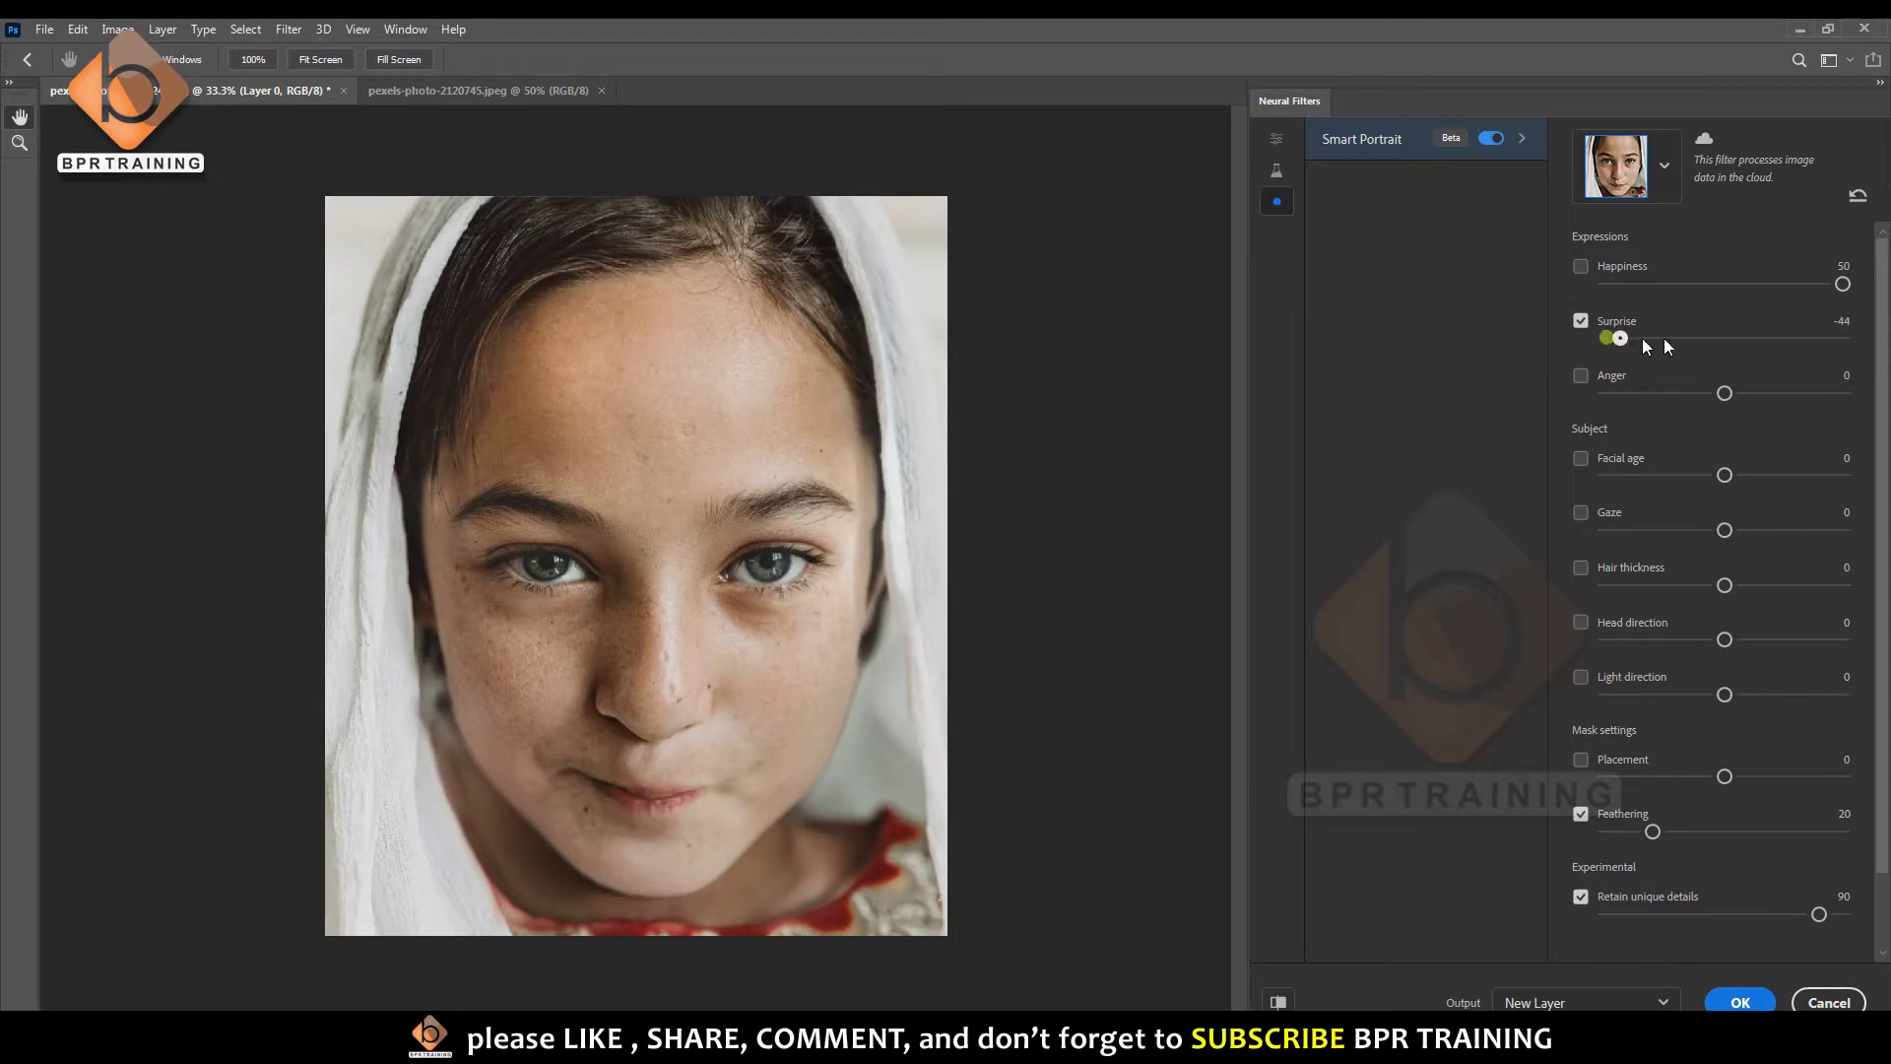
pyautogui.moveTo(1605, 338); pyautogui.dragTo(1843, 337)
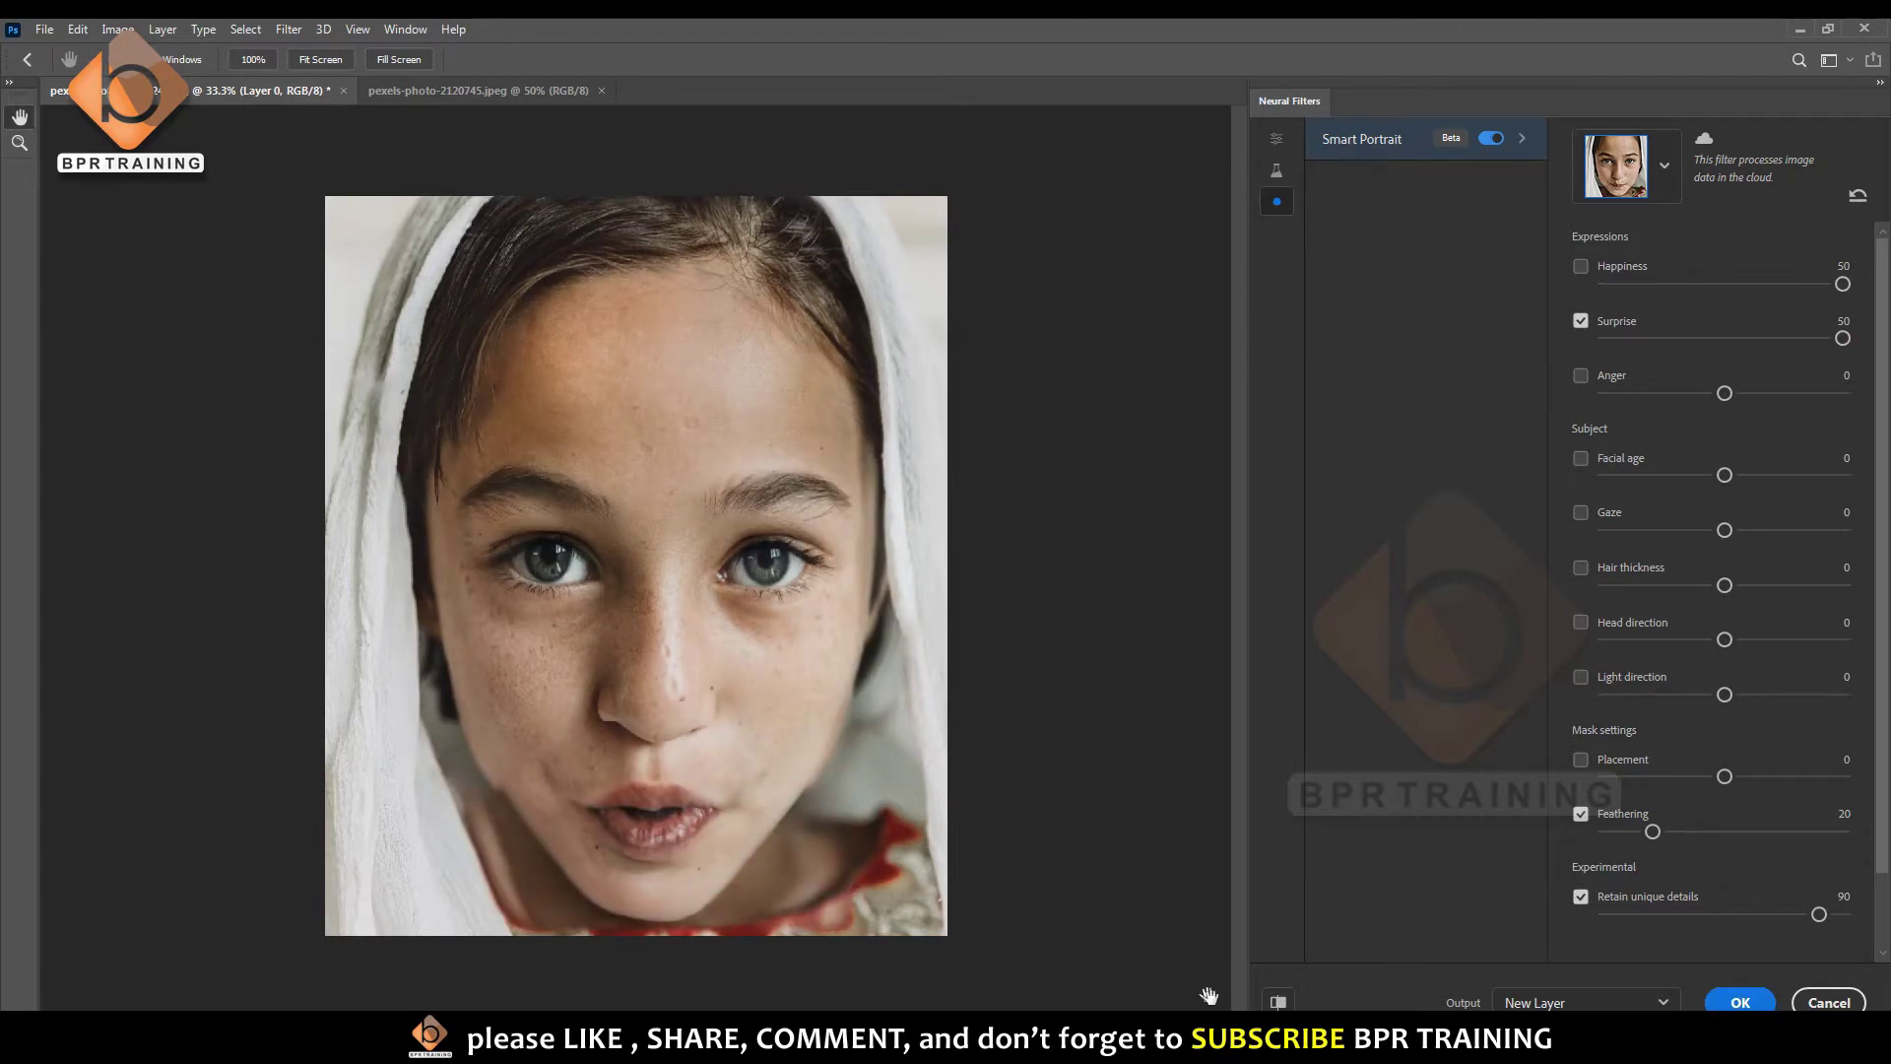
pyautogui.click(1278, 1001)
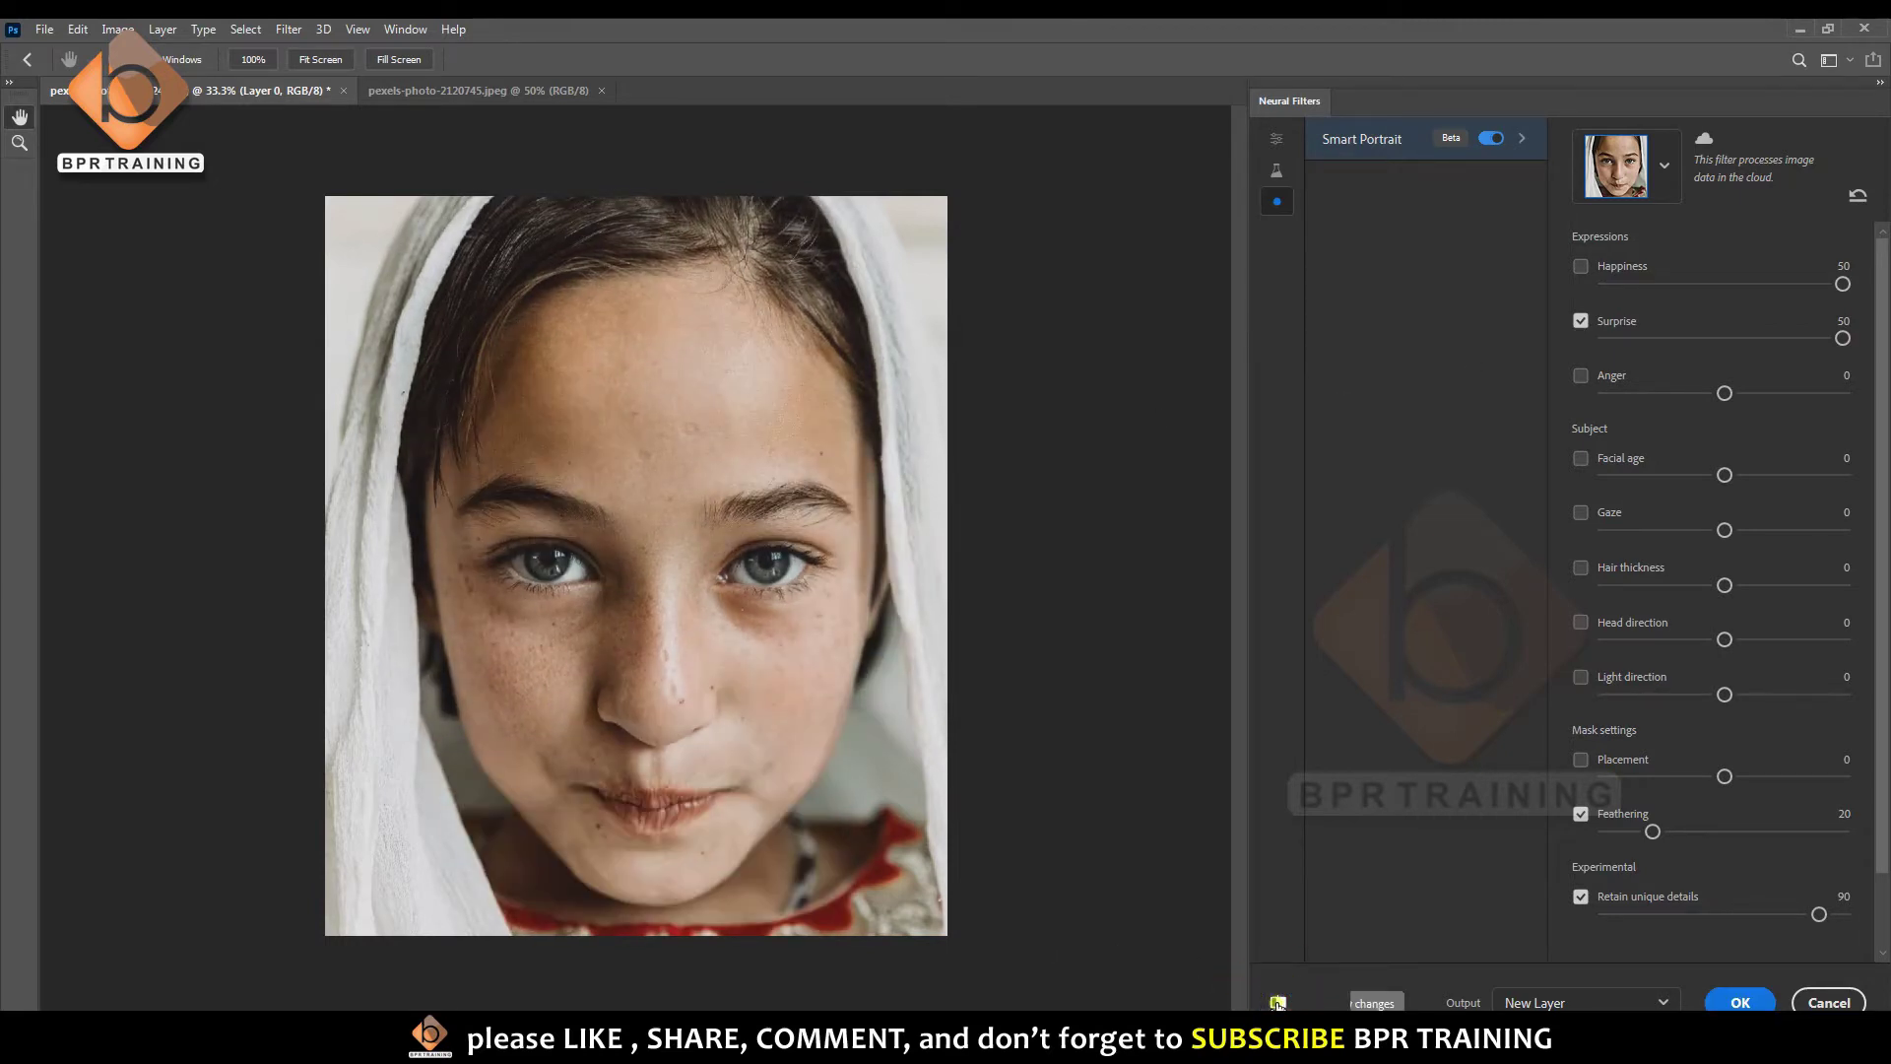
pyautogui.click(1278, 1002)
pyautogui.click(1277, 1002)
# - Turn off Surprise and set Anger from -50 up to 50
pyautogui.click(1580, 320)
pyautogui.moveTo(1725, 395); pyautogui.dragTo(1169, 383)
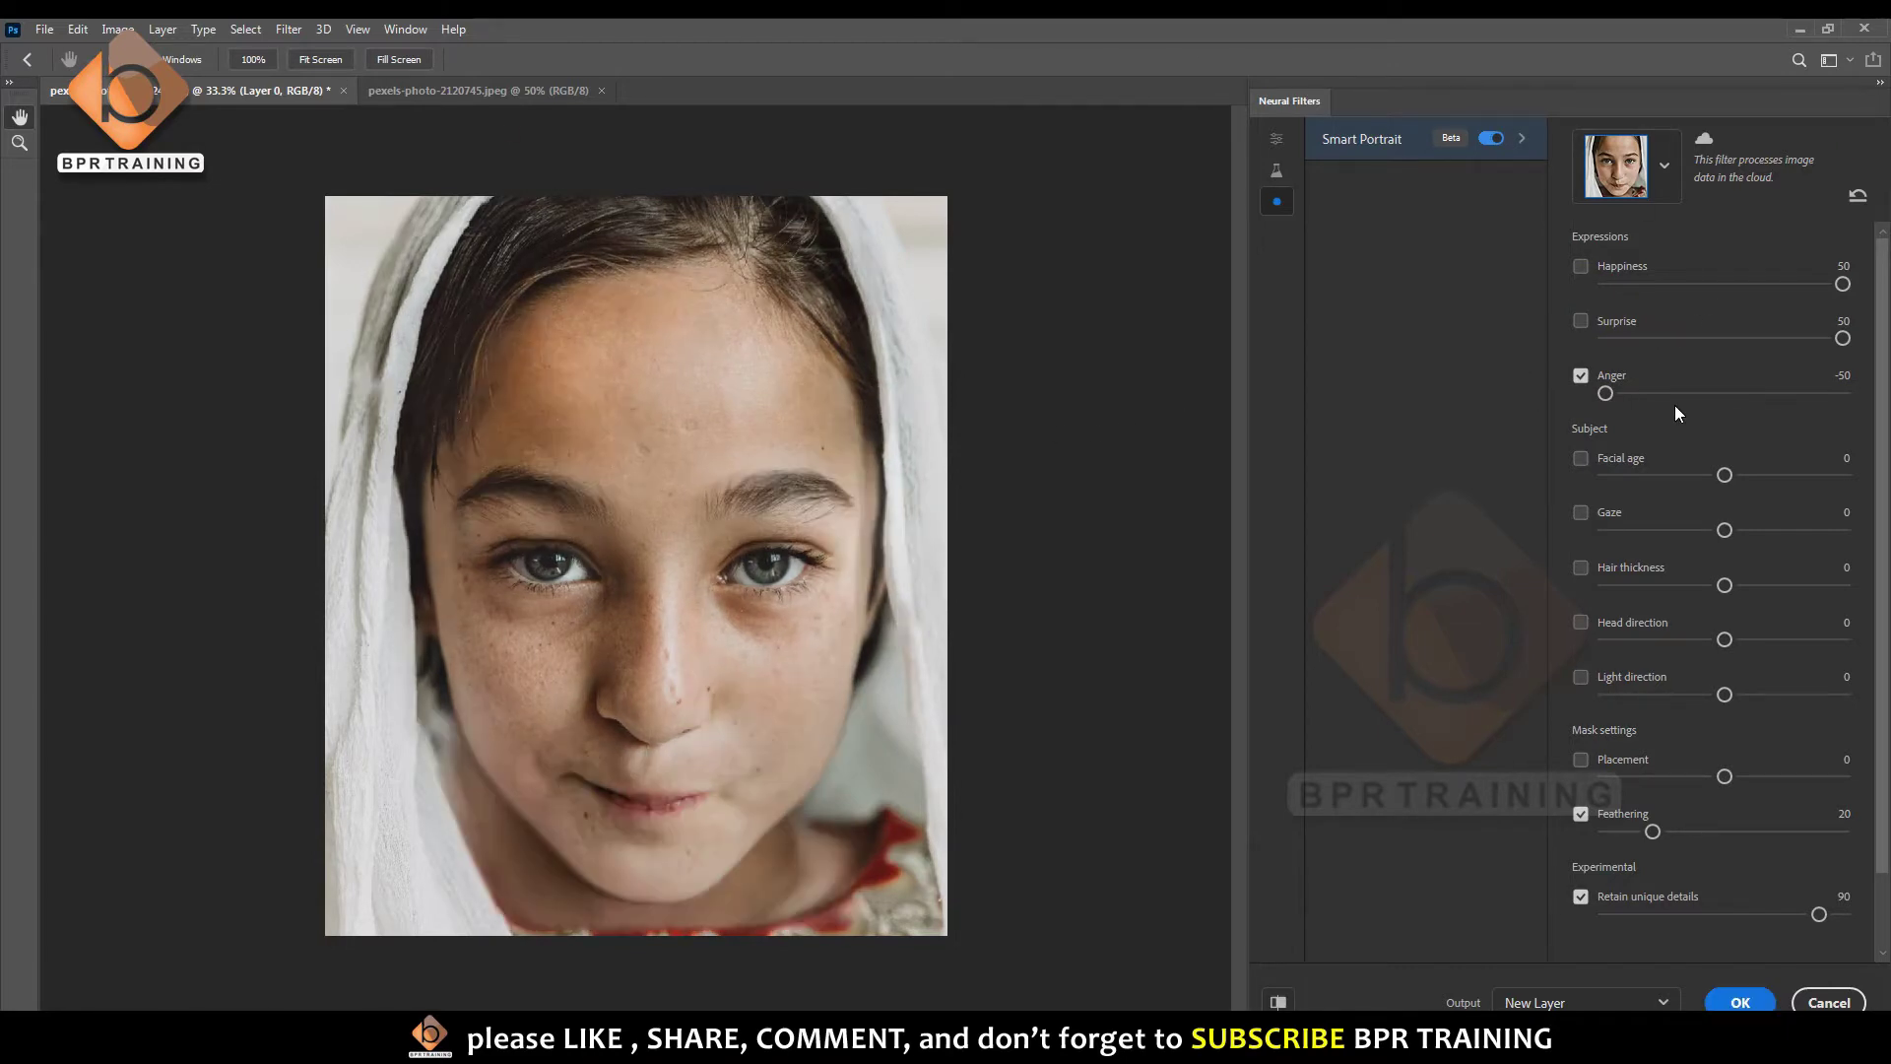
pyautogui.moveTo(1603, 393); pyautogui.dragTo(1843, 393)
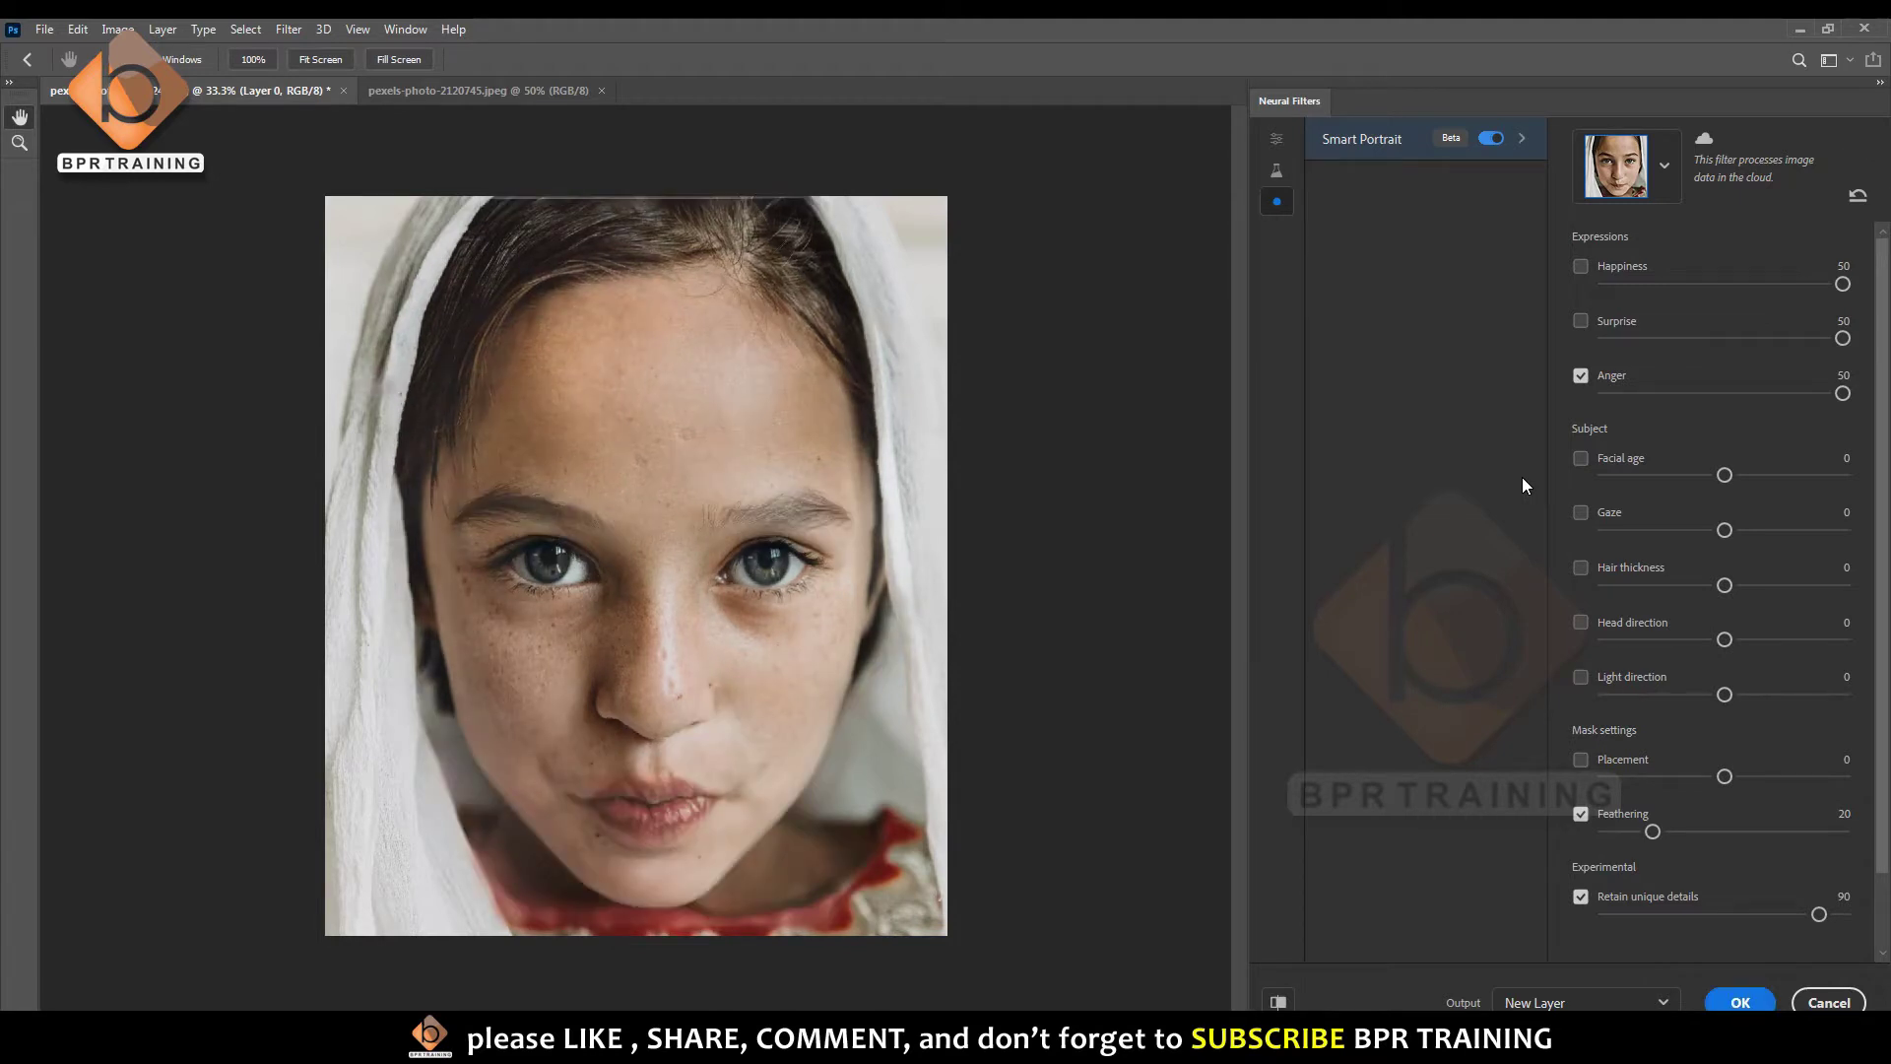
# - Turn off Anger and try Facial age at -50, then 50, toggling to compare
pyautogui.click(1580, 376)
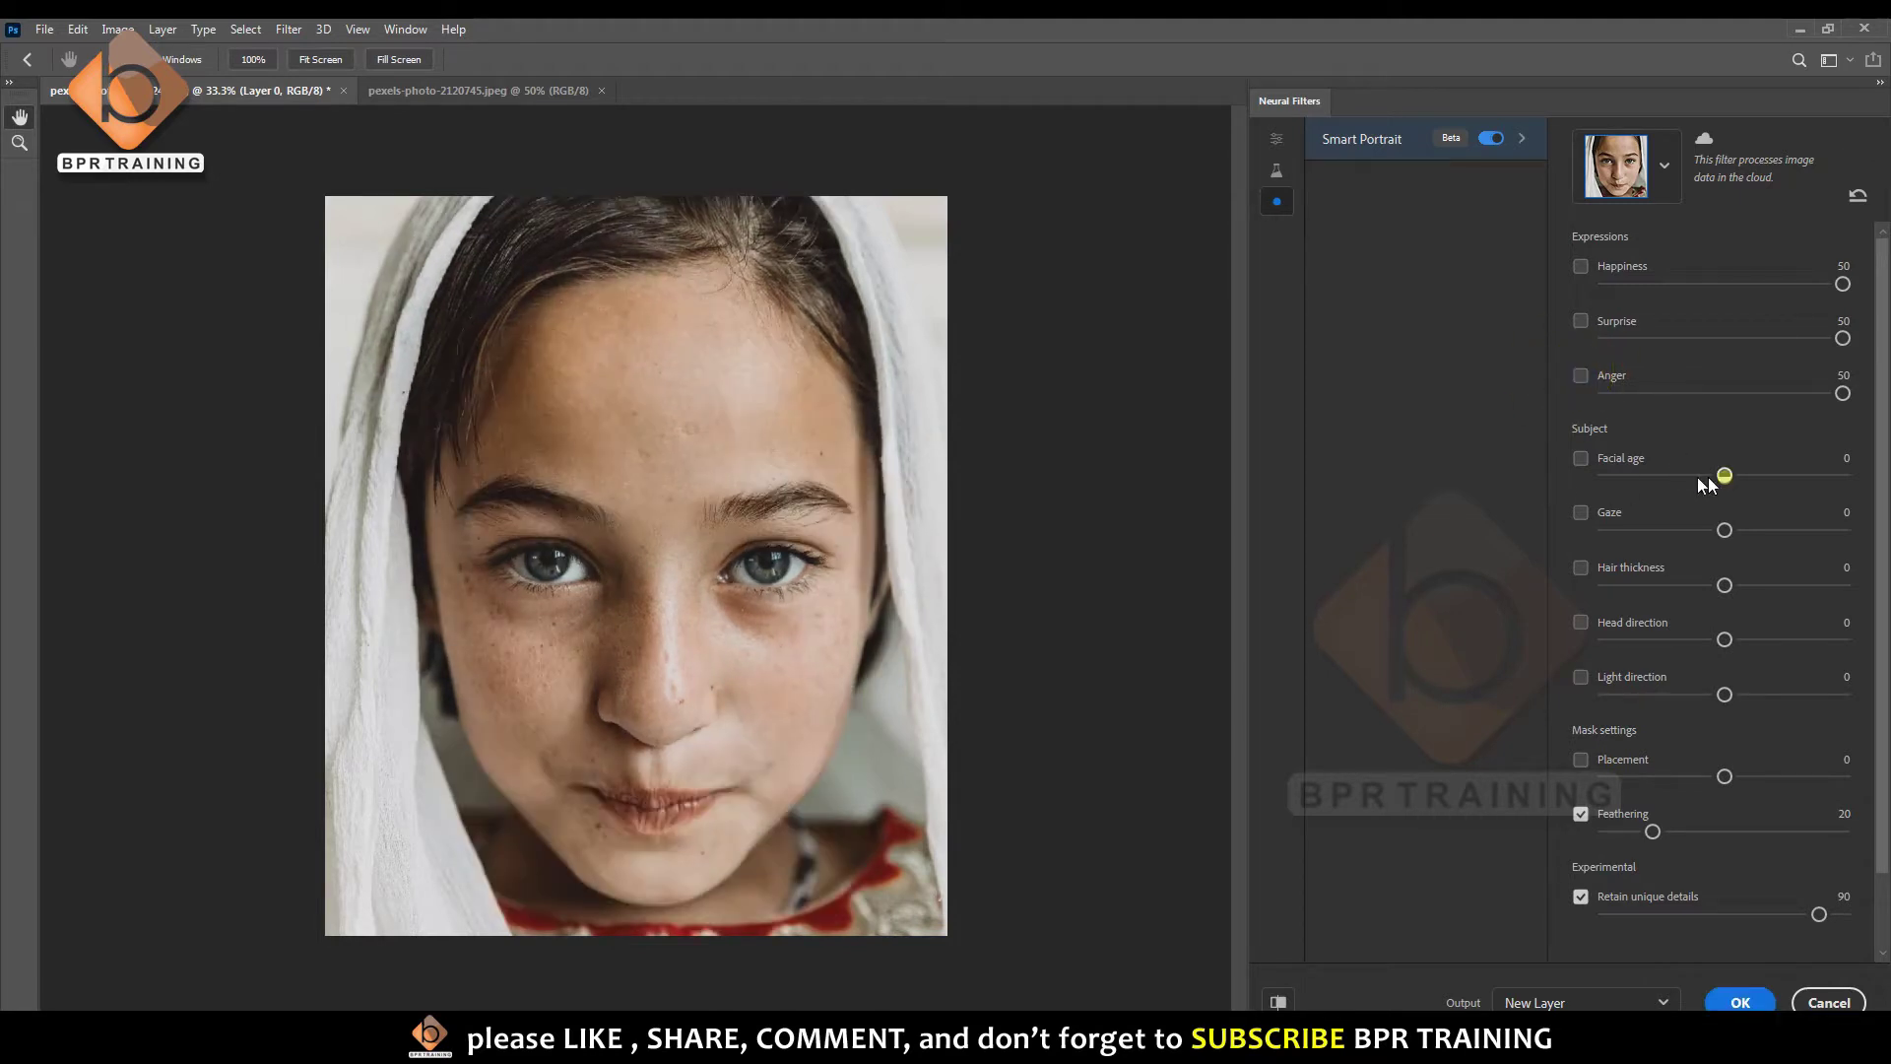
pyautogui.moveTo(1724, 474); pyautogui.dragTo(1605, 474)
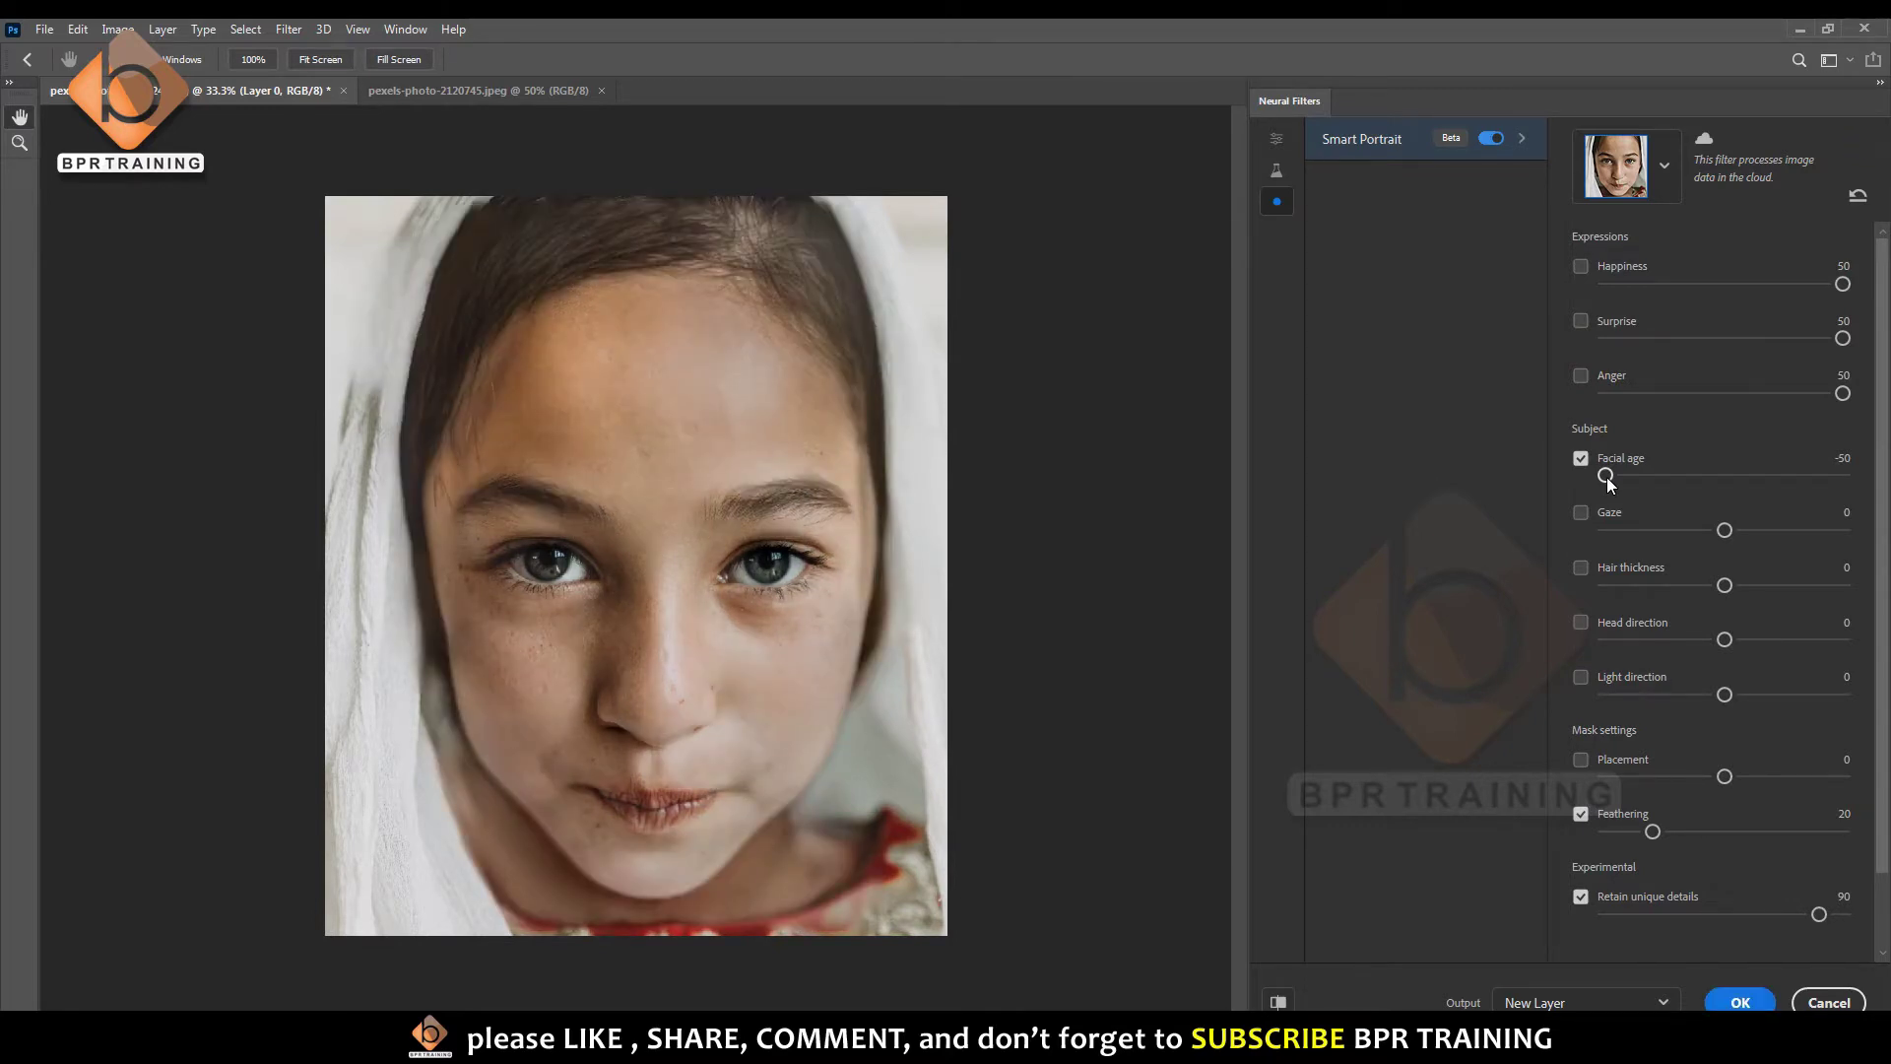
pyautogui.moveTo(1606, 476); pyautogui.dragTo(1842, 476)
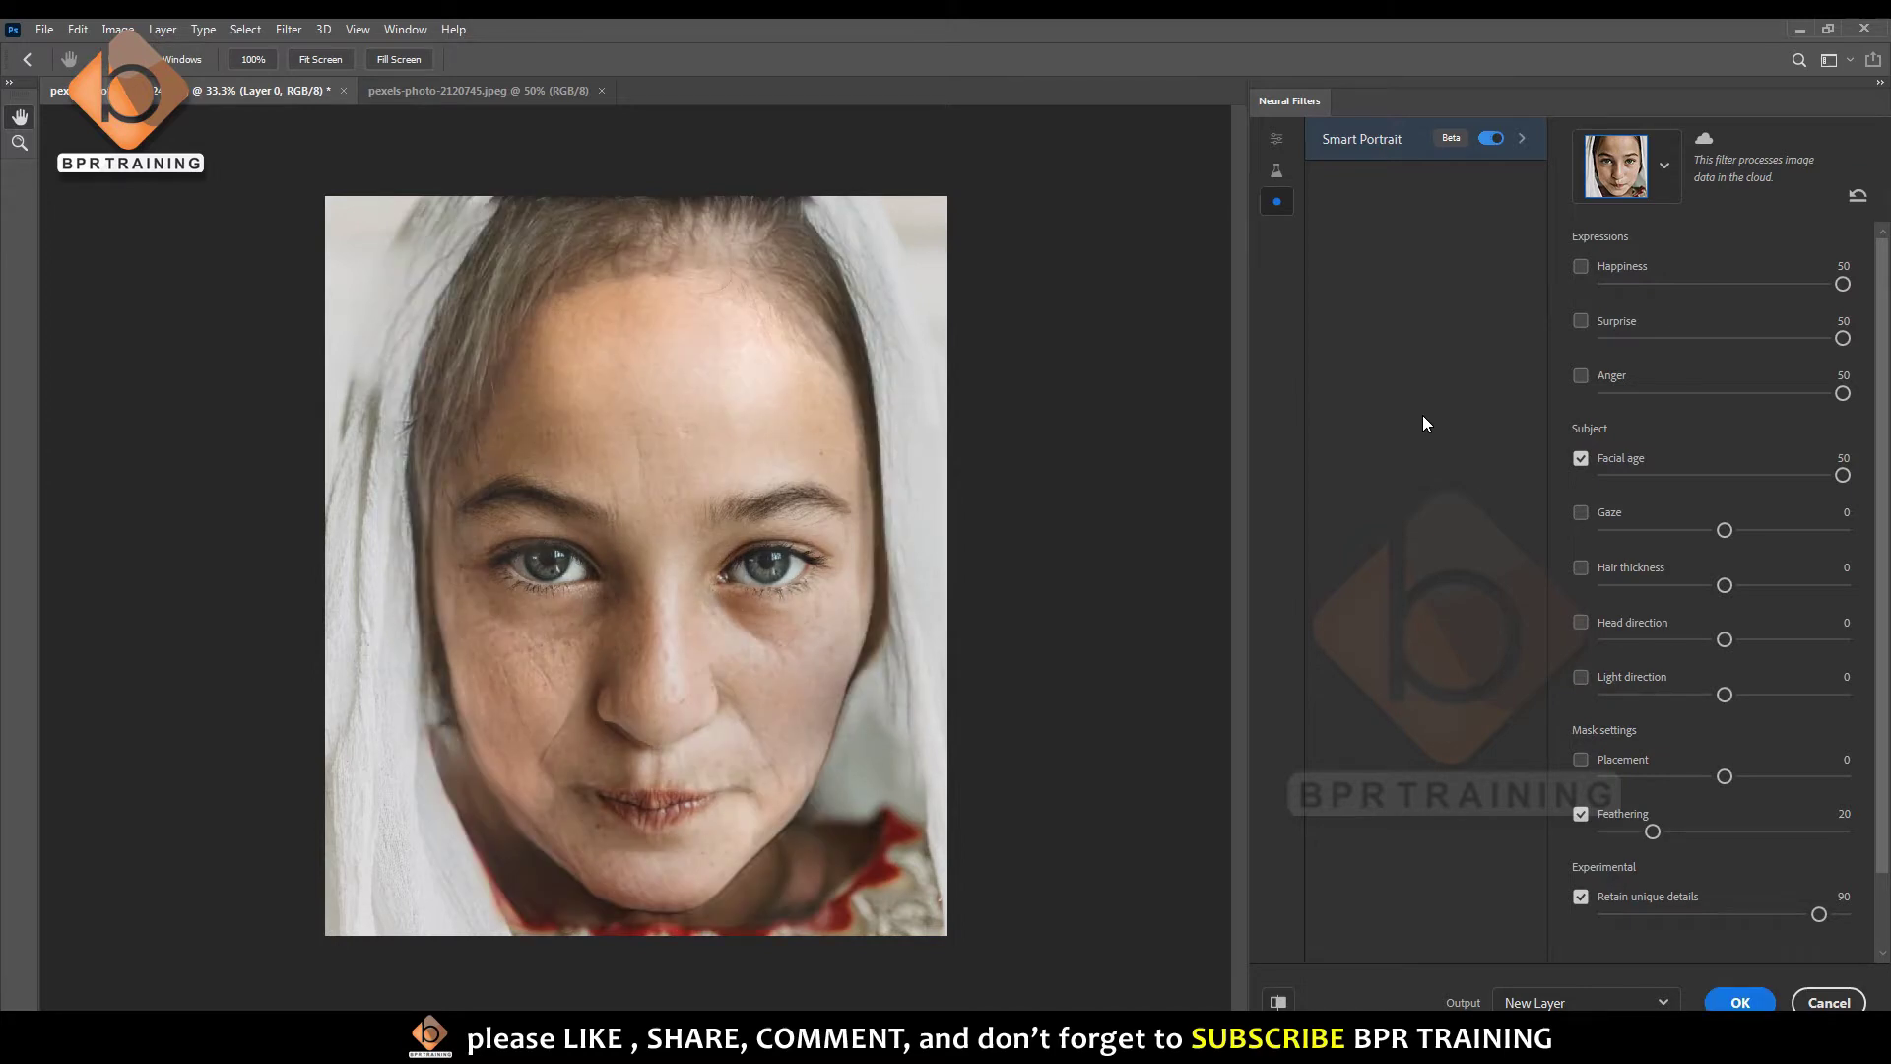
pyautogui.click(1581, 458)
# - Turn off Facial age, try Gaze at -50 and 50 with comparisons, then disable Gaze
pyautogui.click(1580, 458)
pyautogui.moveTo(1724, 530); pyautogui.dragTo(1392, 540)
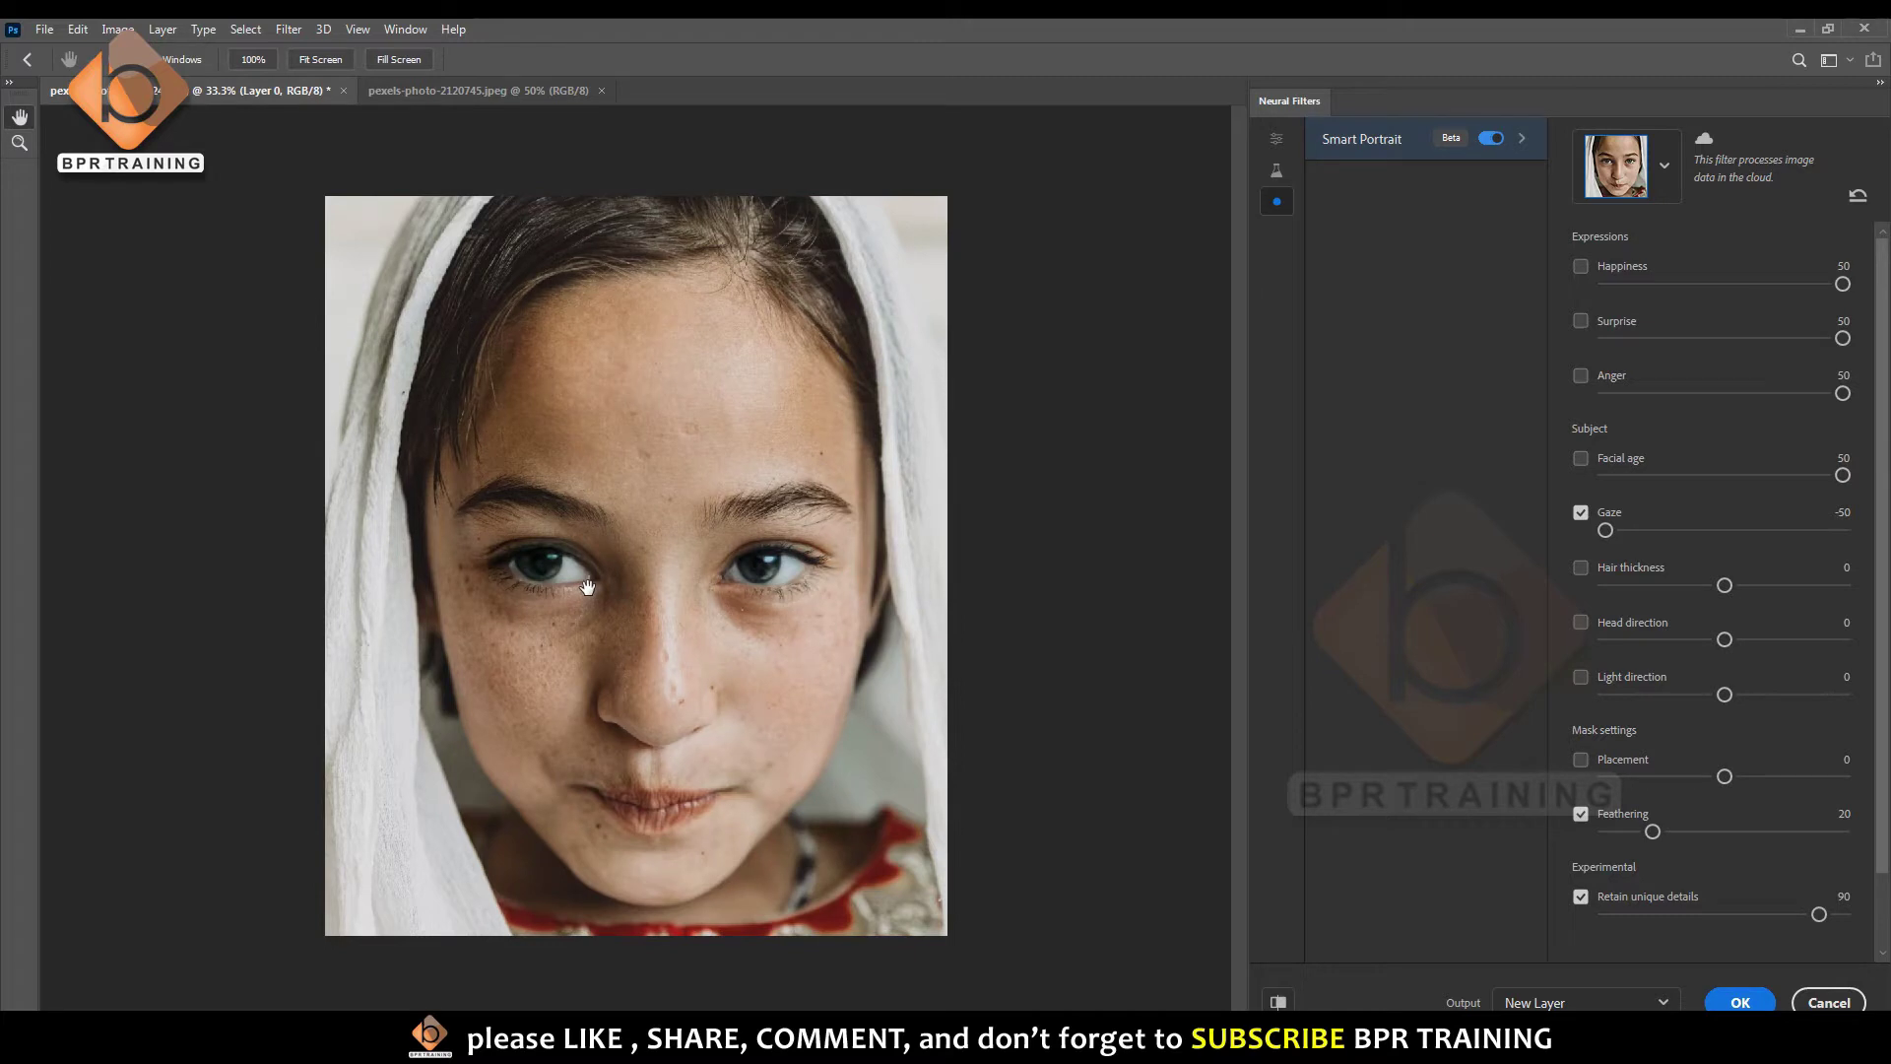
pyautogui.click(1278, 1002)
pyautogui.click(1278, 1002)
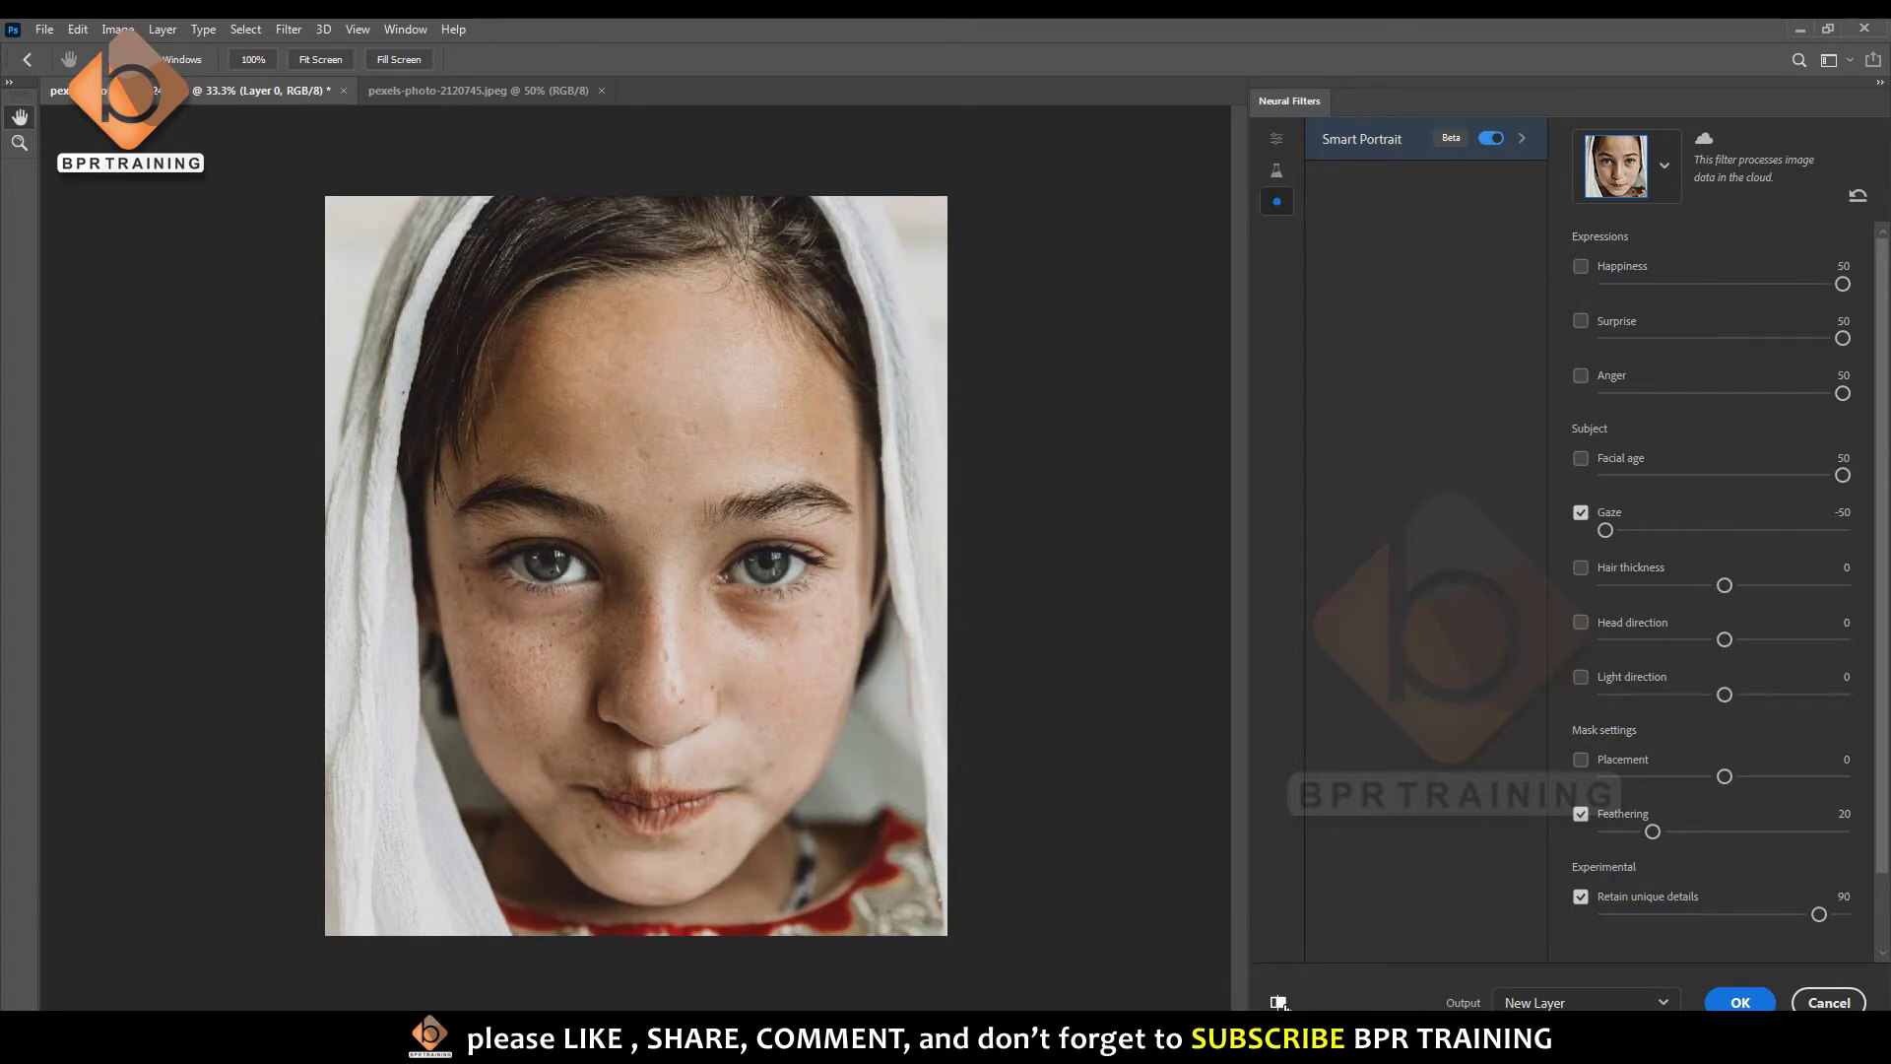
pyautogui.click(1276, 1002)
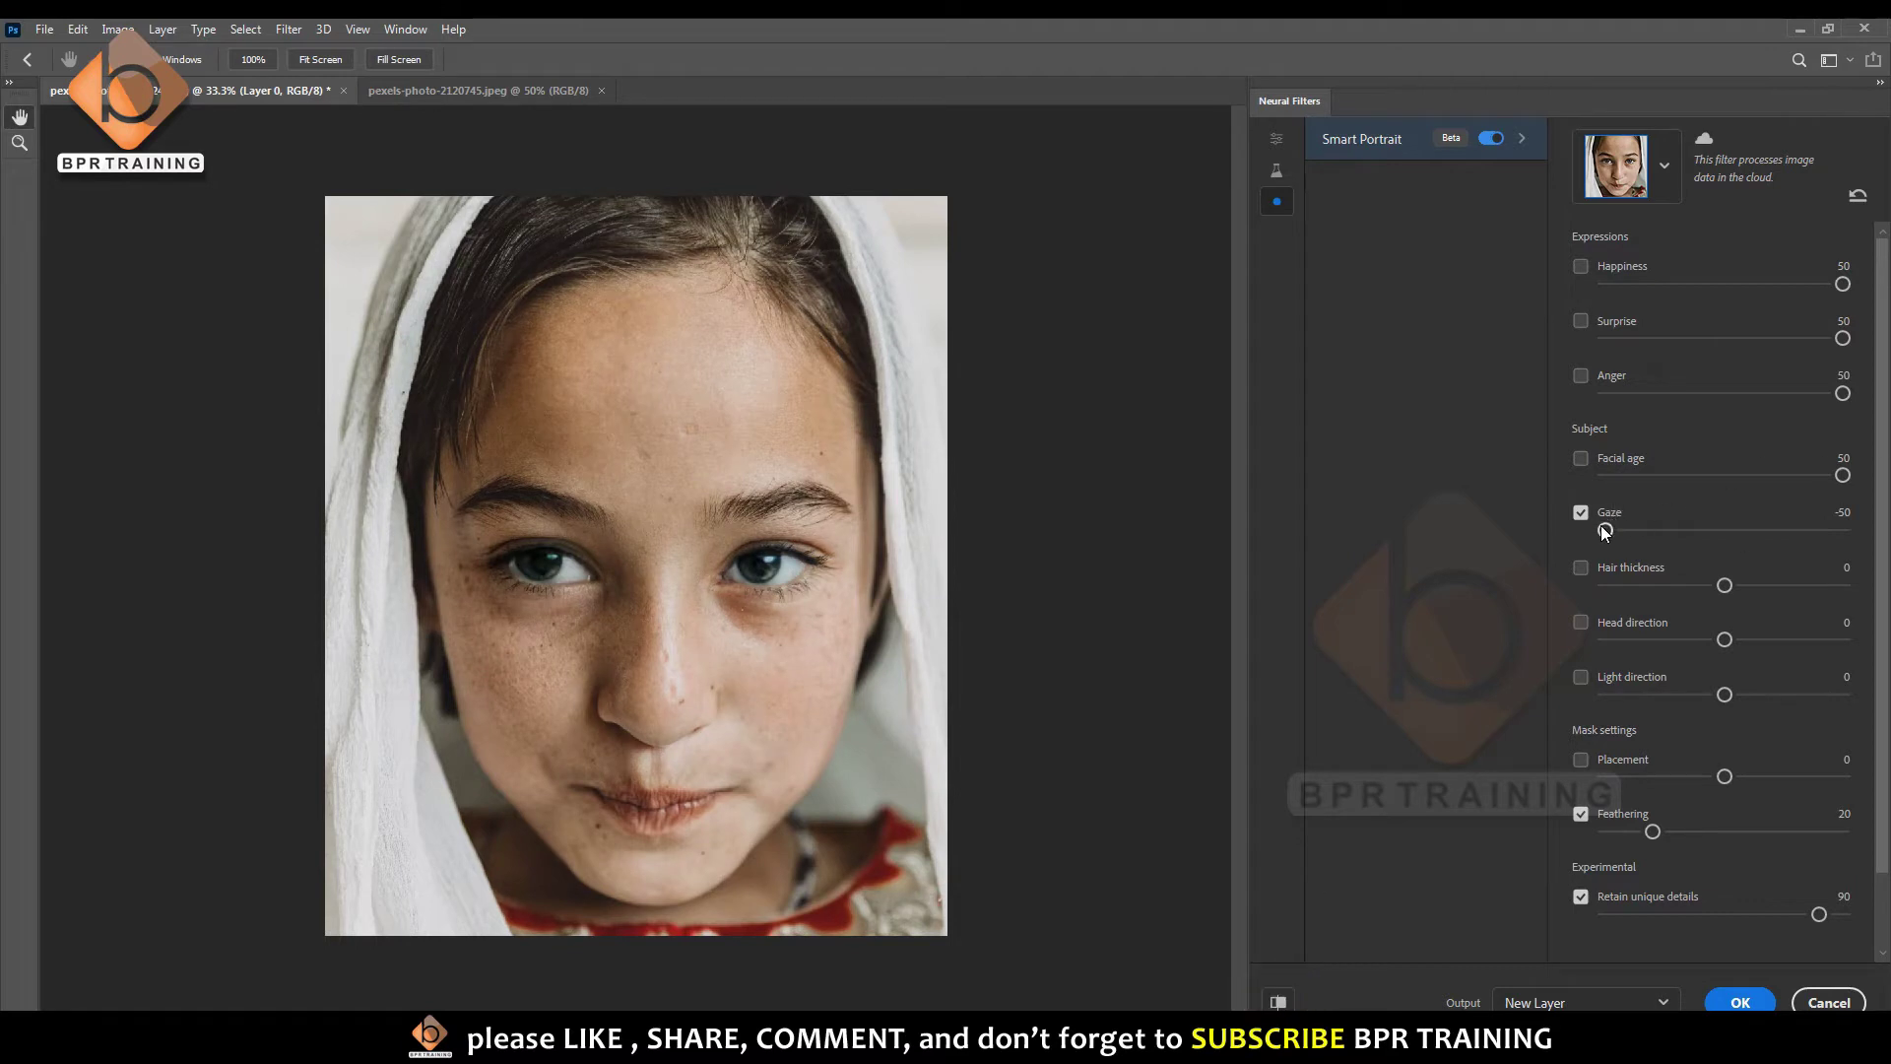
pyautogui.moveTo(1605, 530); pyautogui.dragTo(1857, 537)
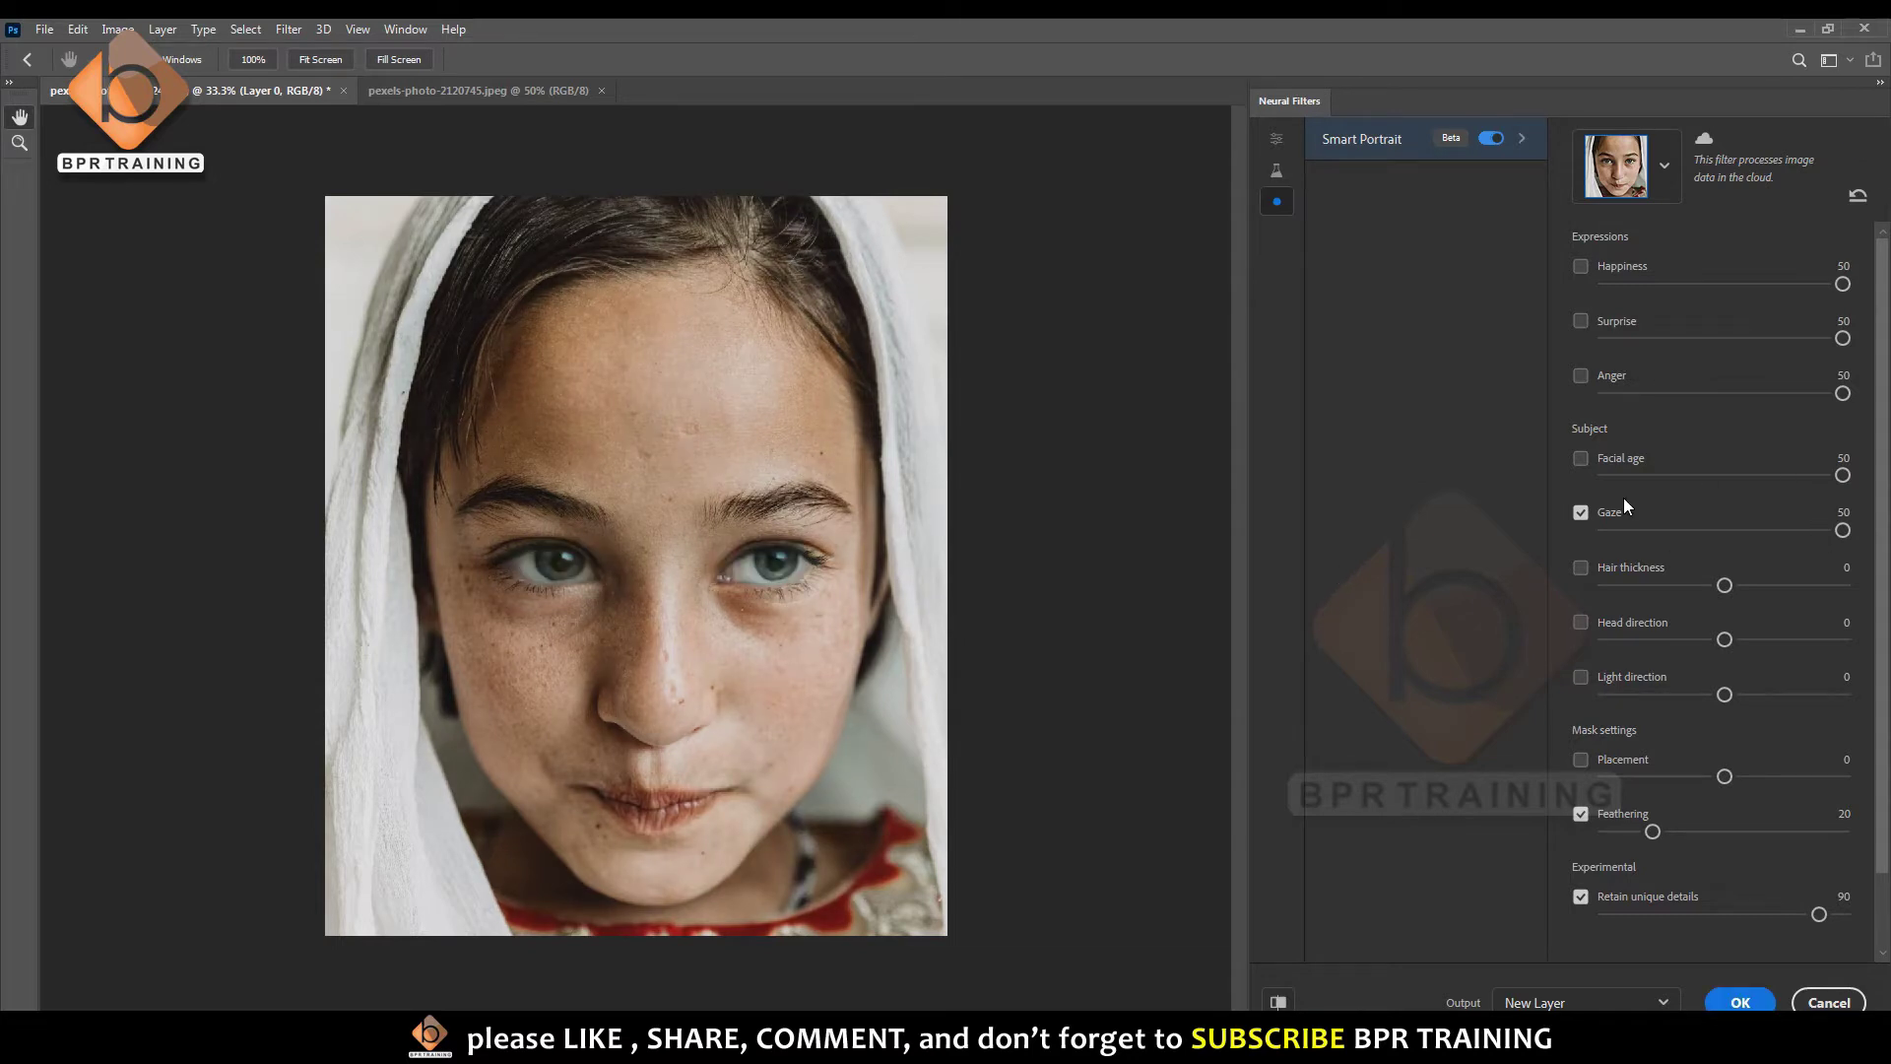
pyautogui.click(1581, 514)
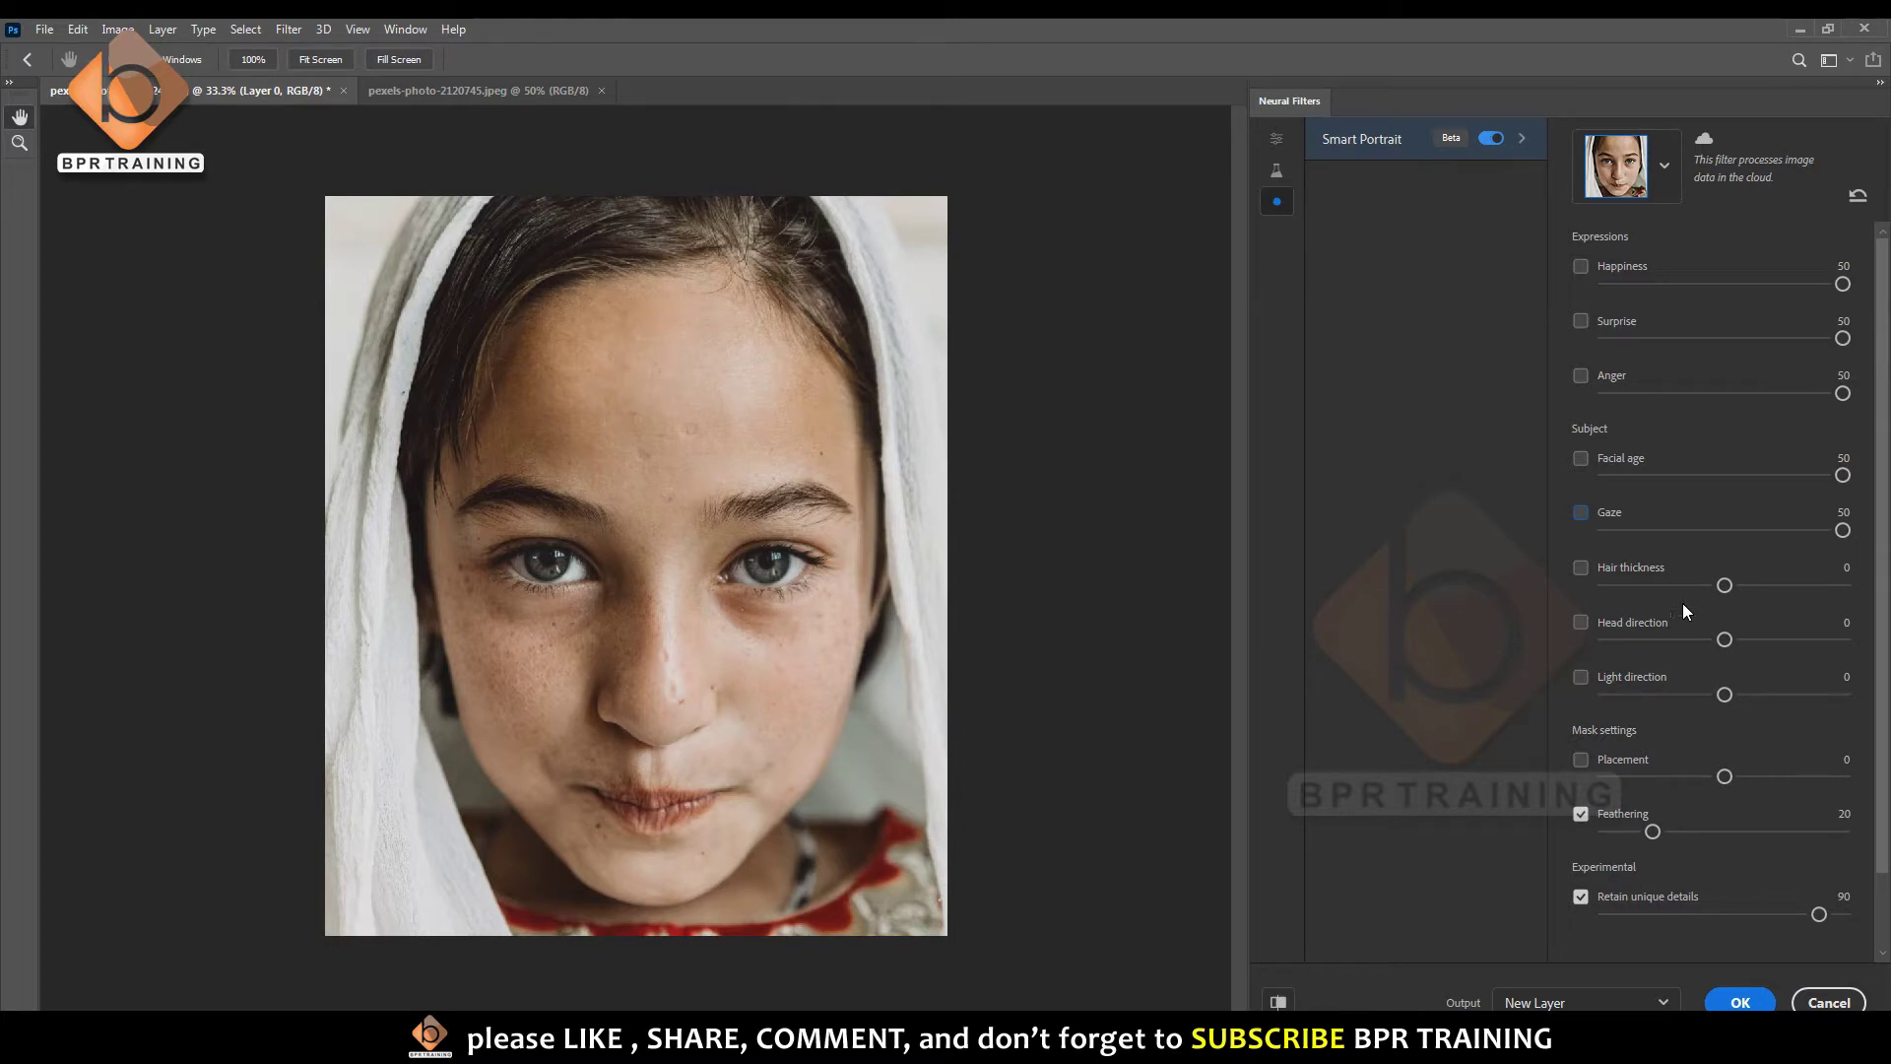
# - Set Hair thickness from -50 to 28 and compare with the original photo
pyautogui.moveTo(1725, 588); pyautogui.dragTo(1606, 585)
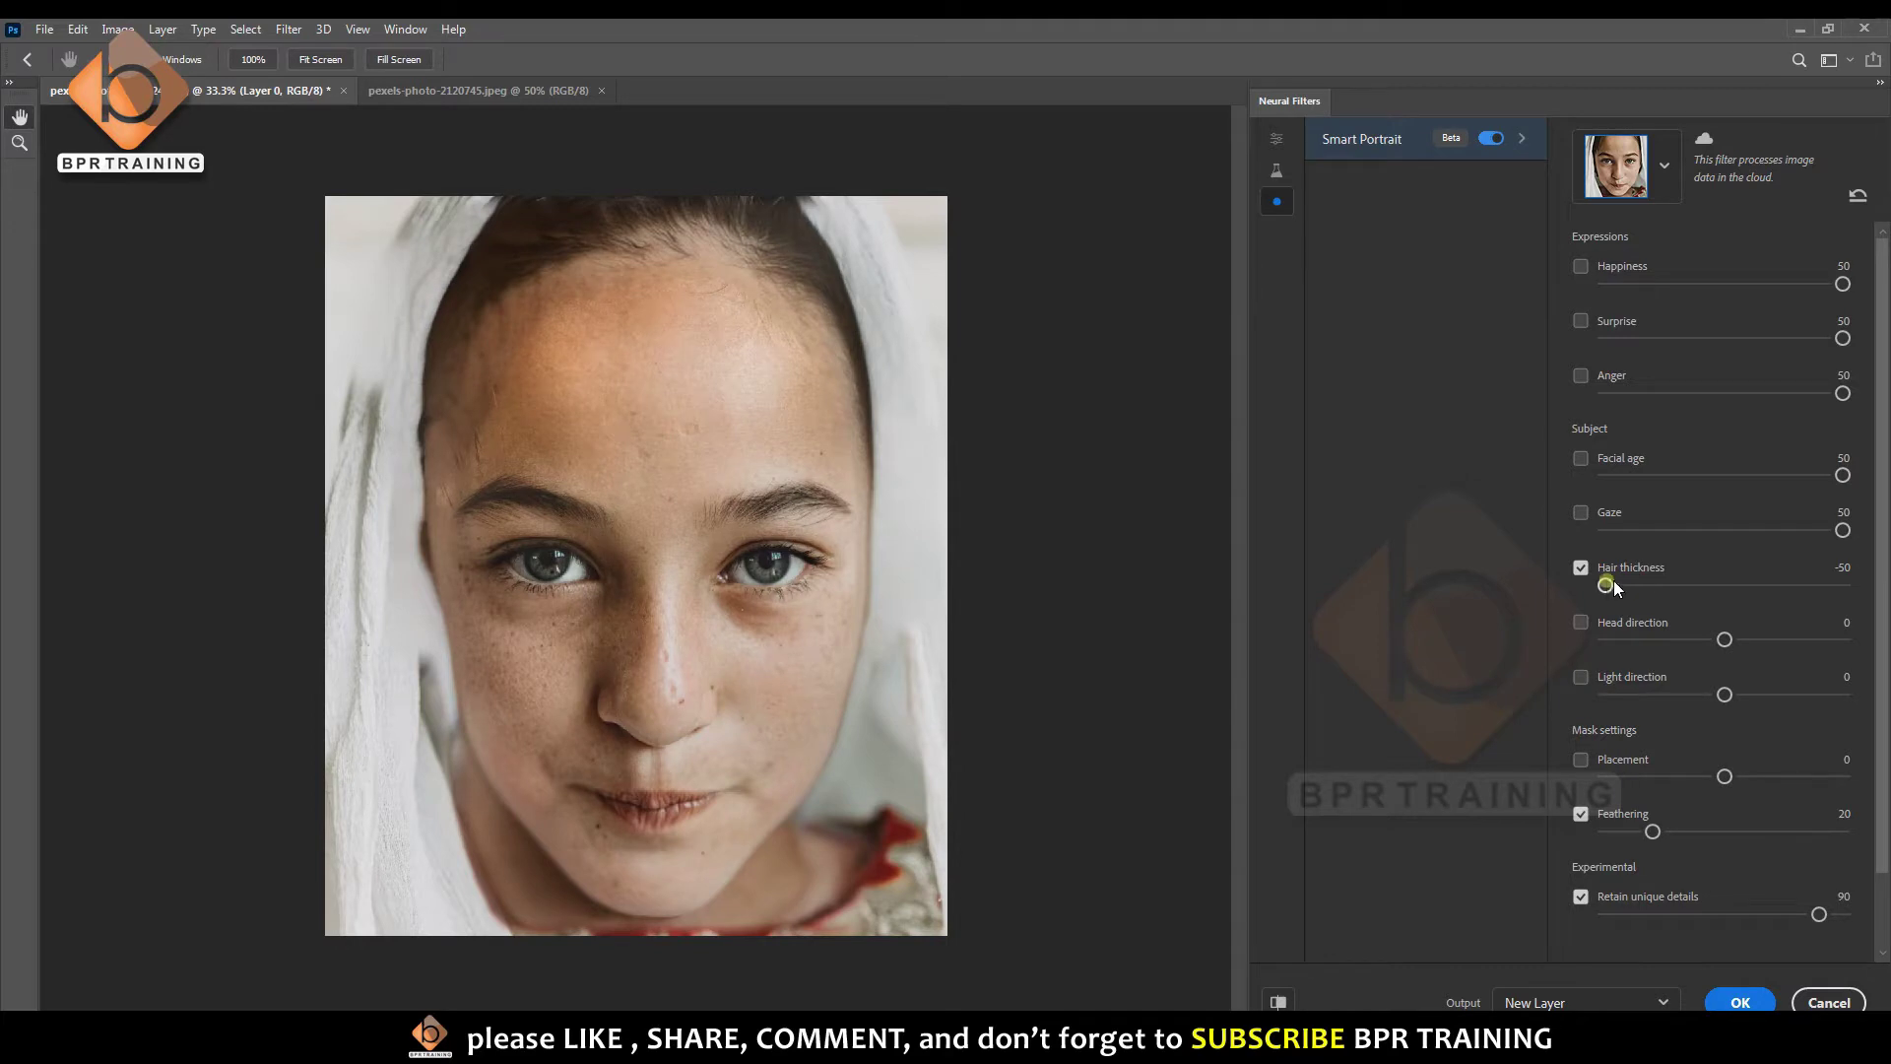
pyautogui.moveTo(1612, 583); pyautogui.dragTo(1795, 586)
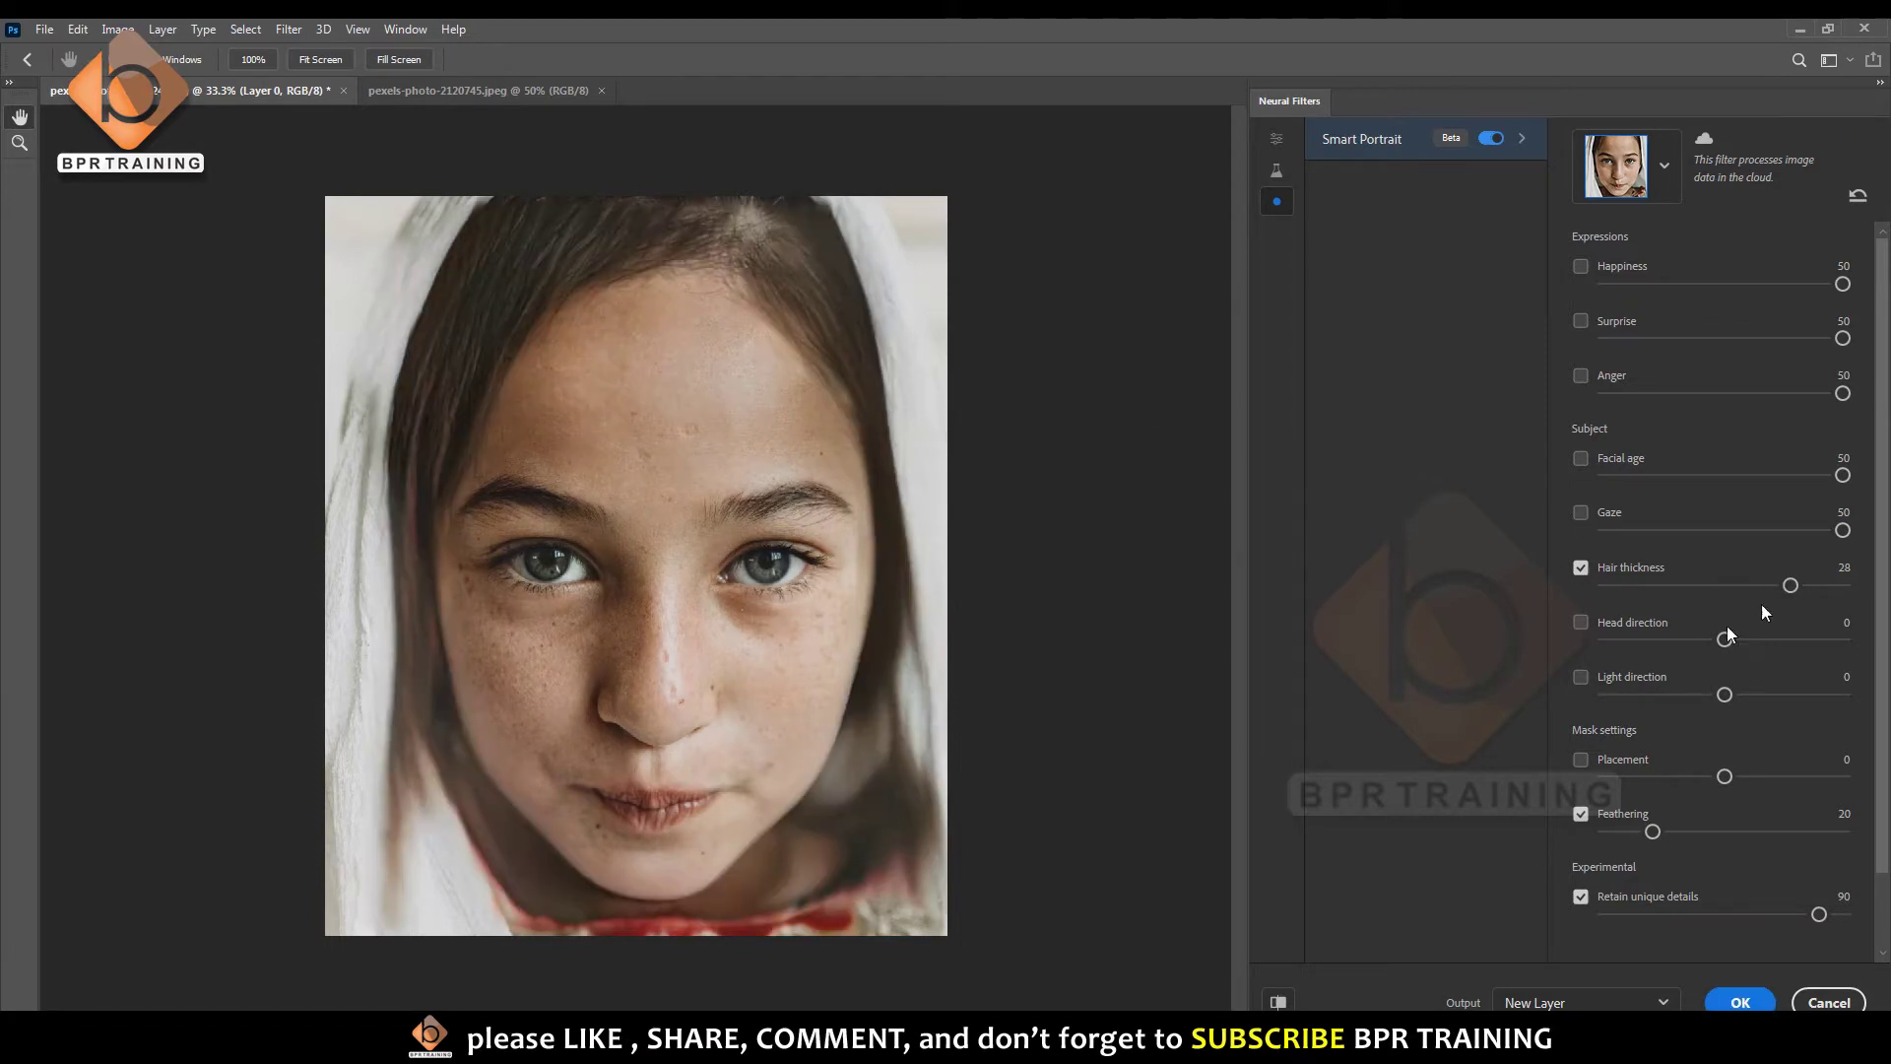
pyautogui.click(1278, 1002)
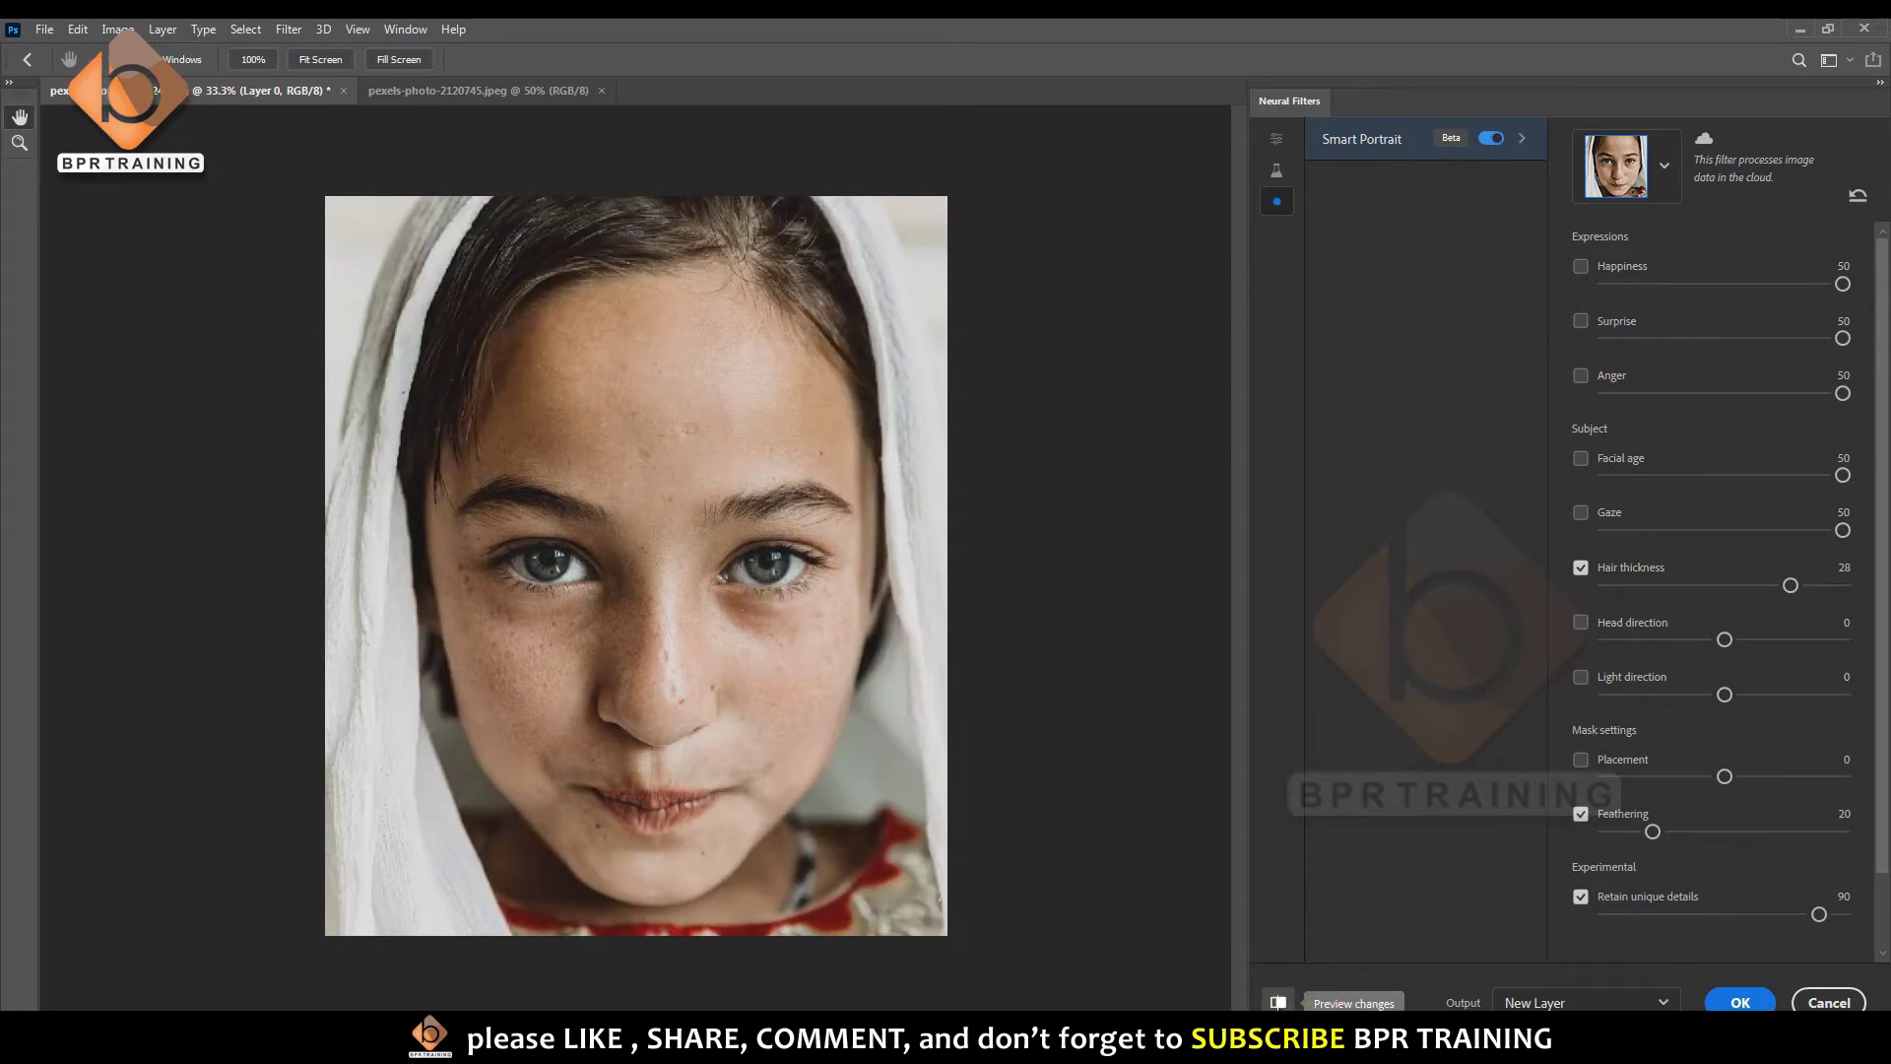
pyautogui.click(1277, 1001)
# - Turn off Hair thickness and try Head direction at -43 then 26, then disable it
pyautogui.click(1277, 1002)
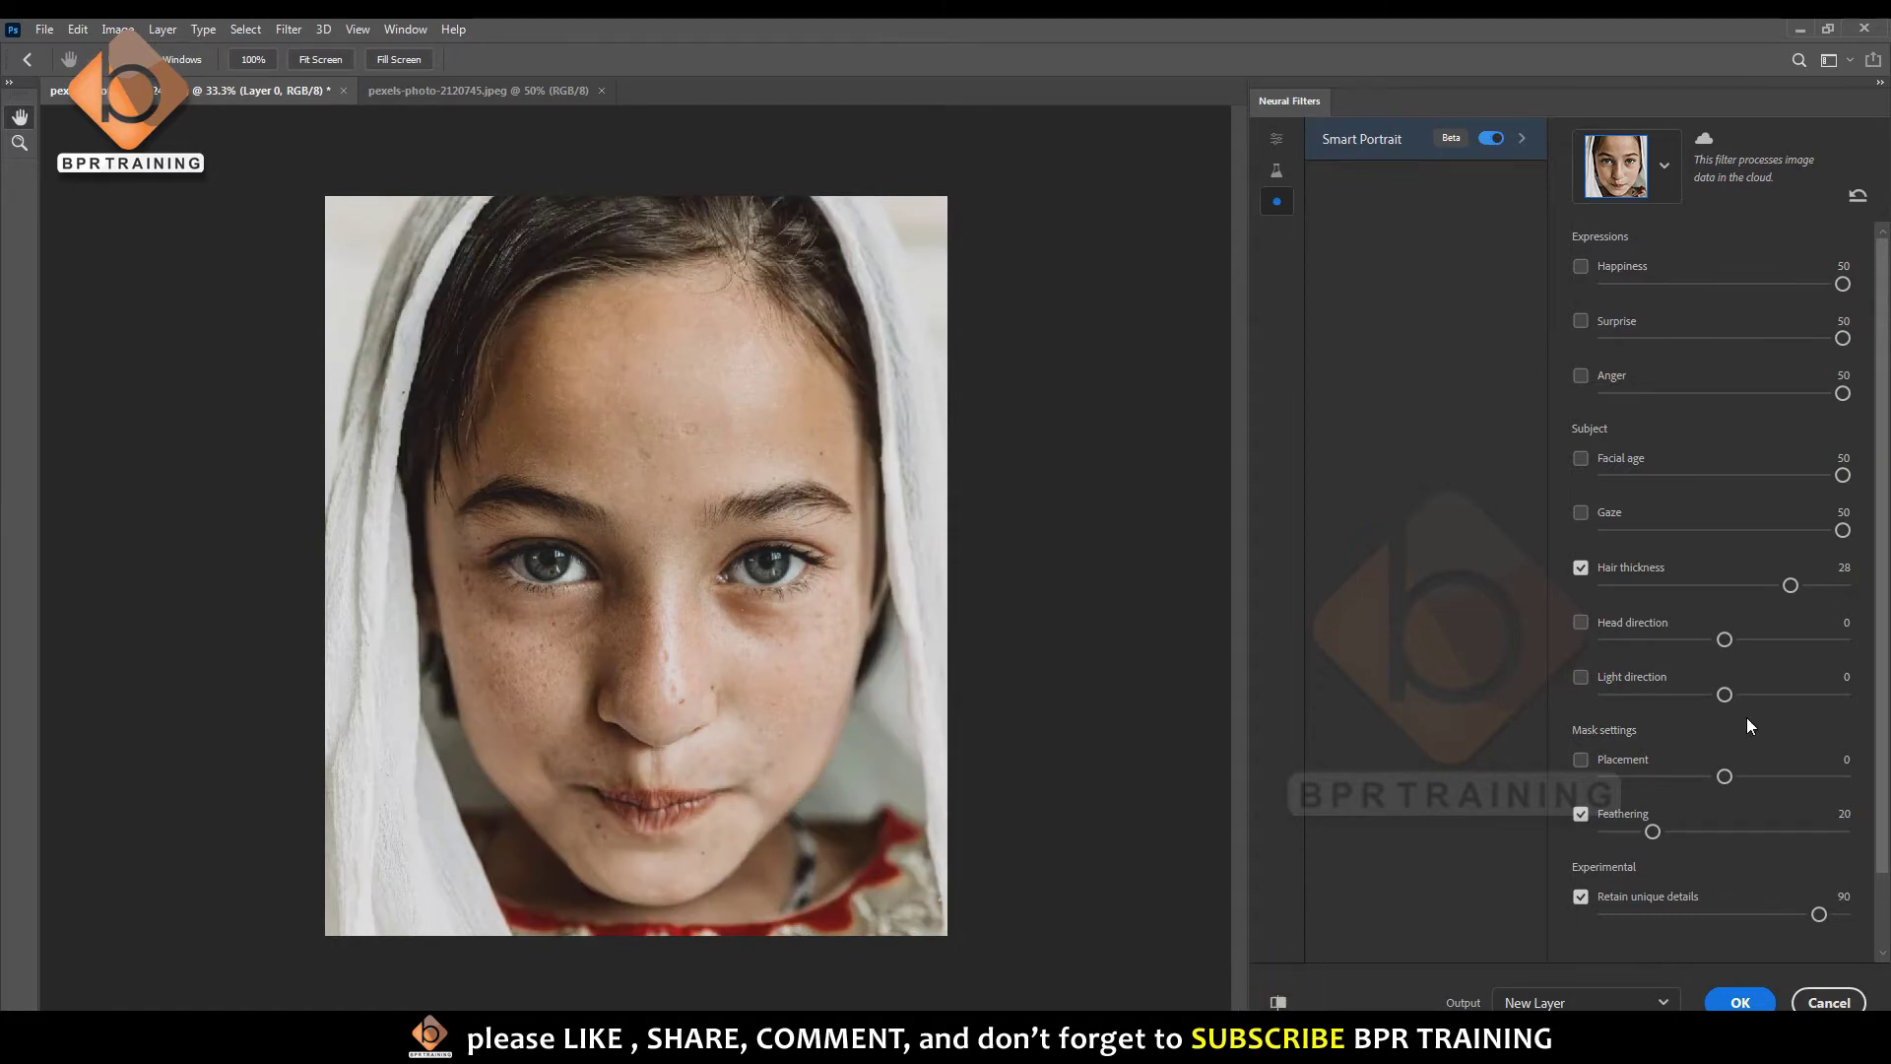
pyautogui.click(1581, 568)
pyautogui.moveTo(1723, 639); pyautogui.dragTo(1613, 643)
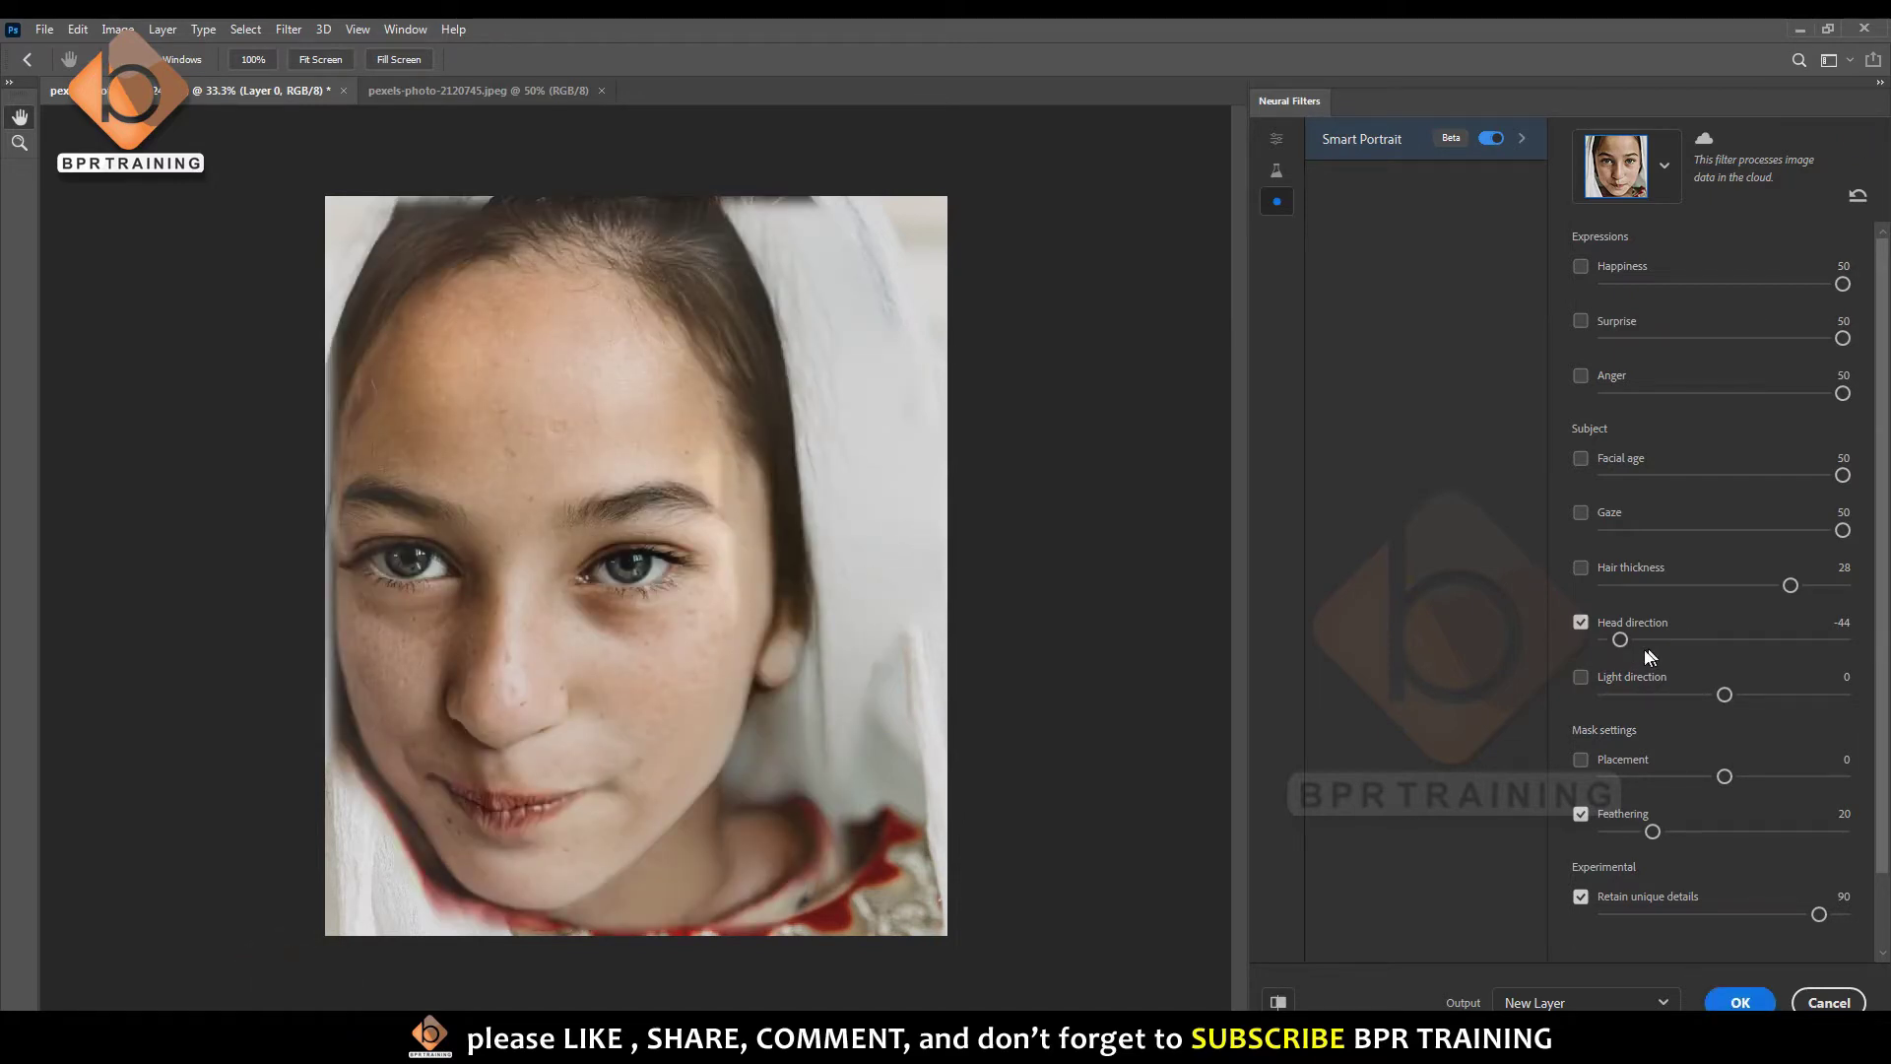
pyautogui.moveTo(1715, 642); pyautogui.dragTo(1786, 642)
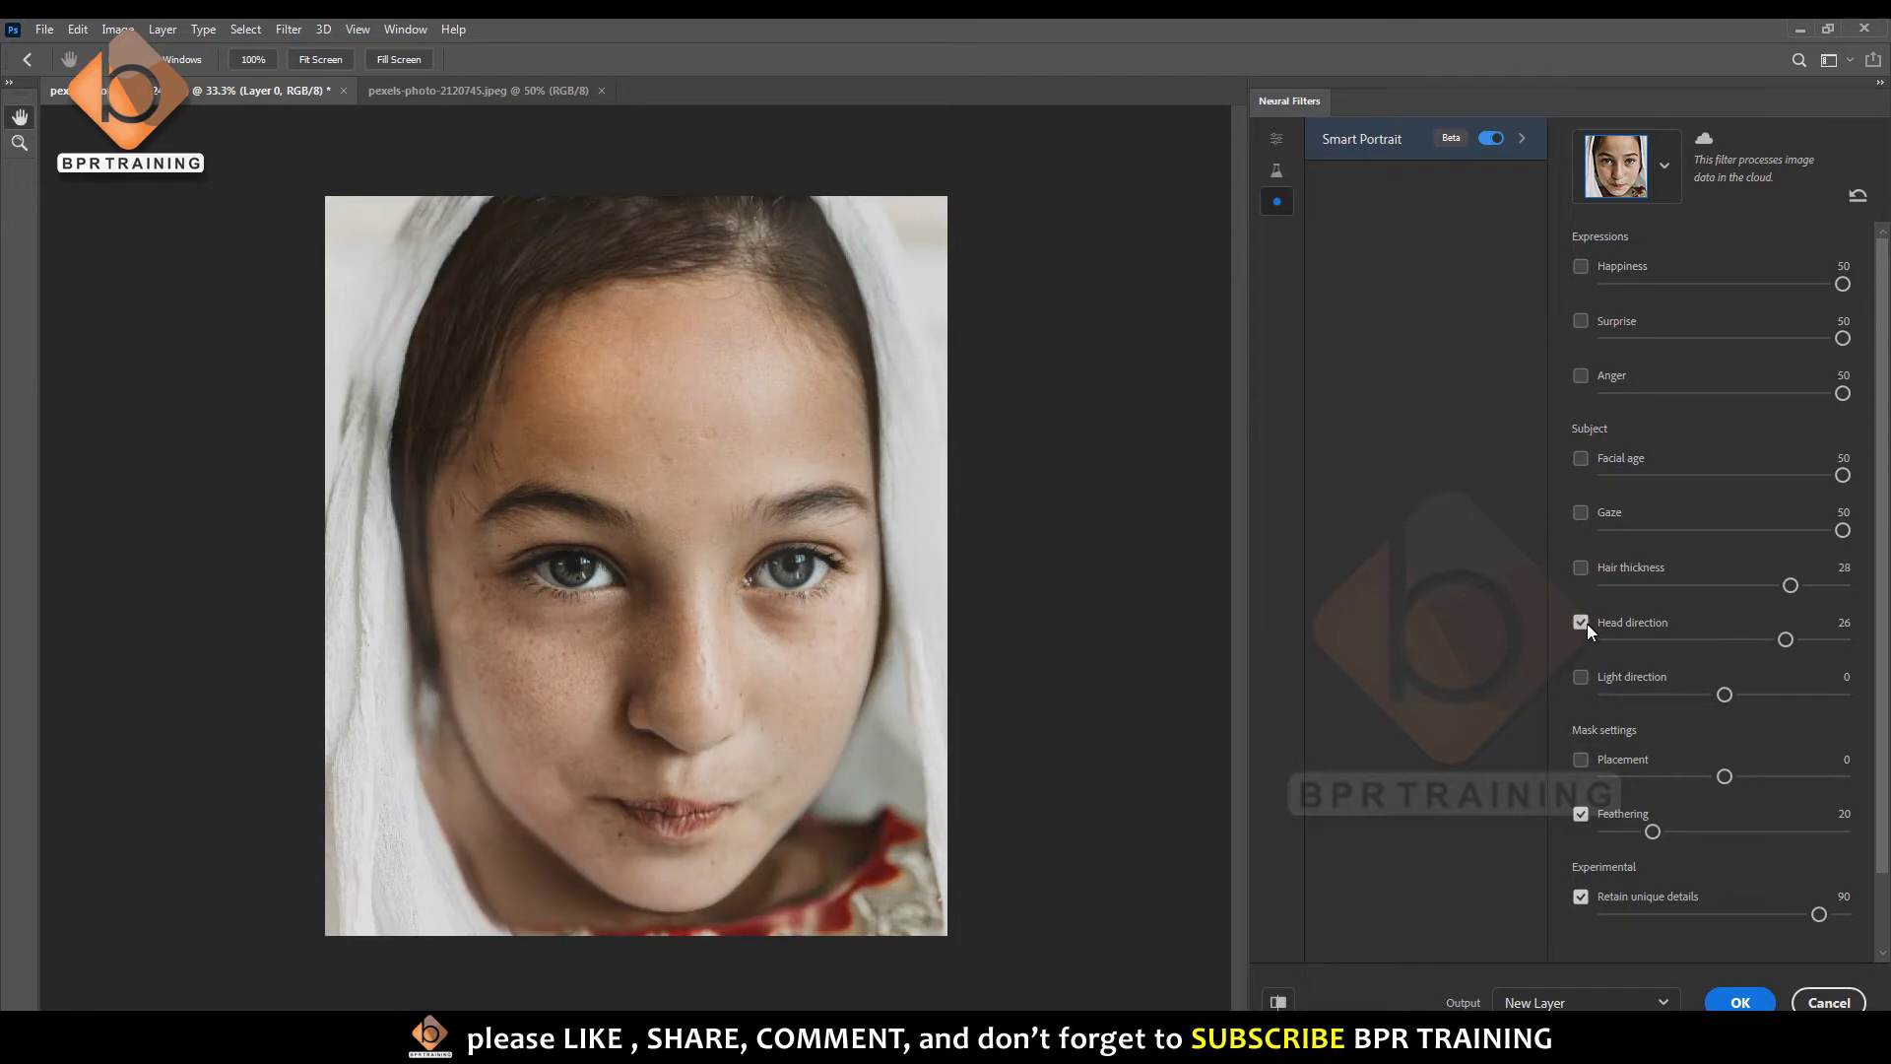
pyautogui.click(1585, 624)
# - Test Light direction -25 and Placement -32, disable both, then set Gaze to -50
pyautogui.click(1586, 684)
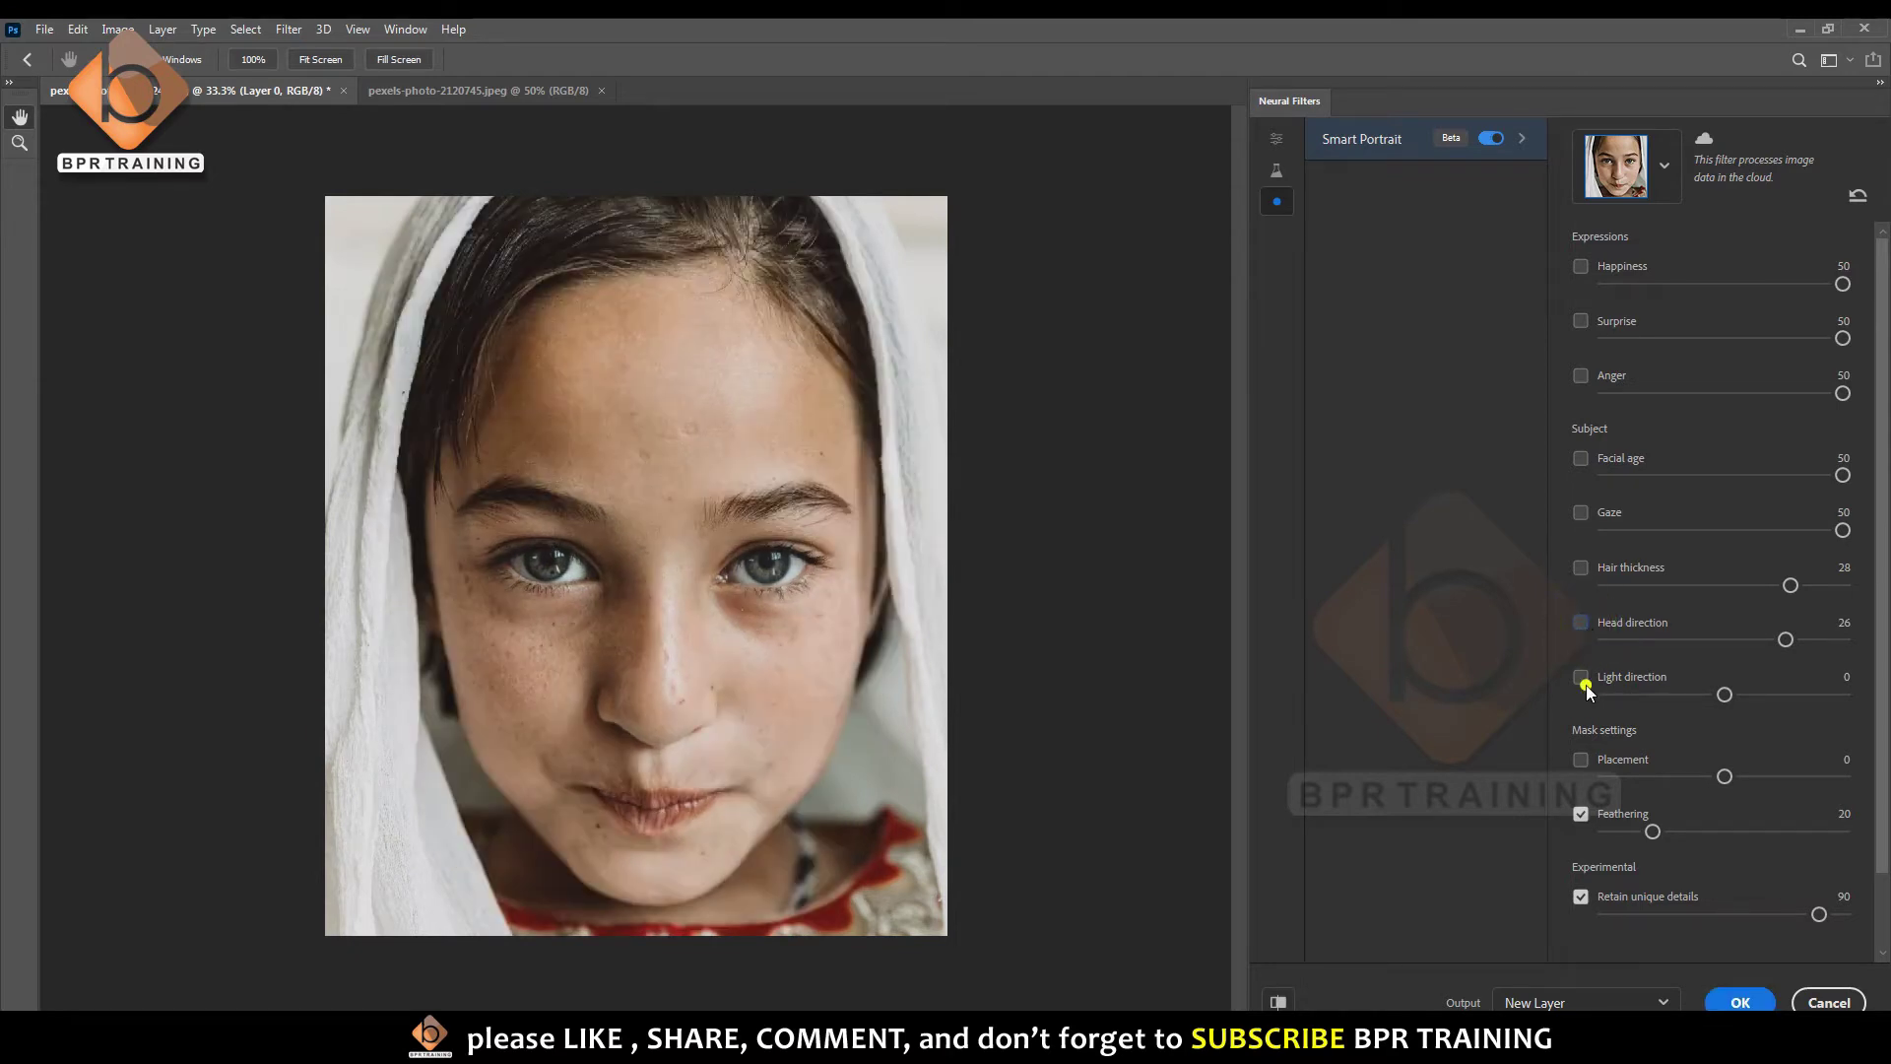
pyautogui.click(1658, 693)
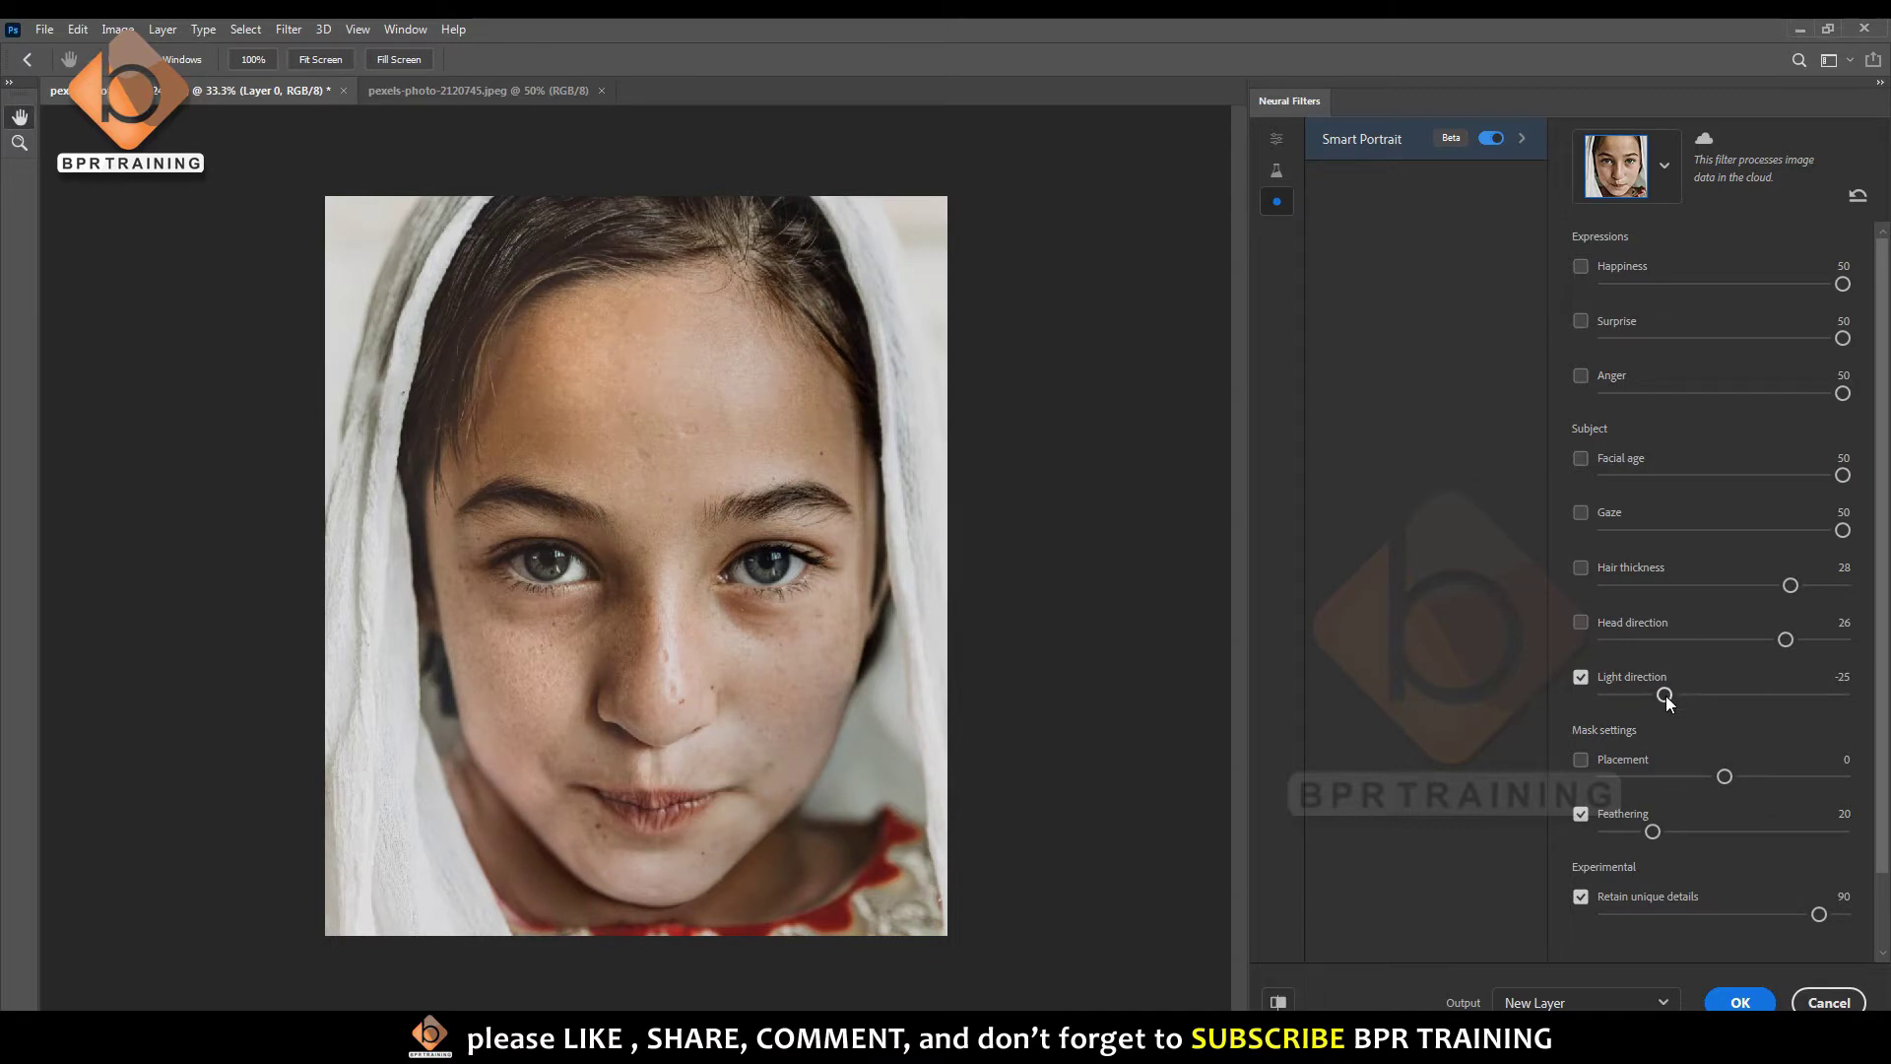
pyautogui.click(1581, 678)
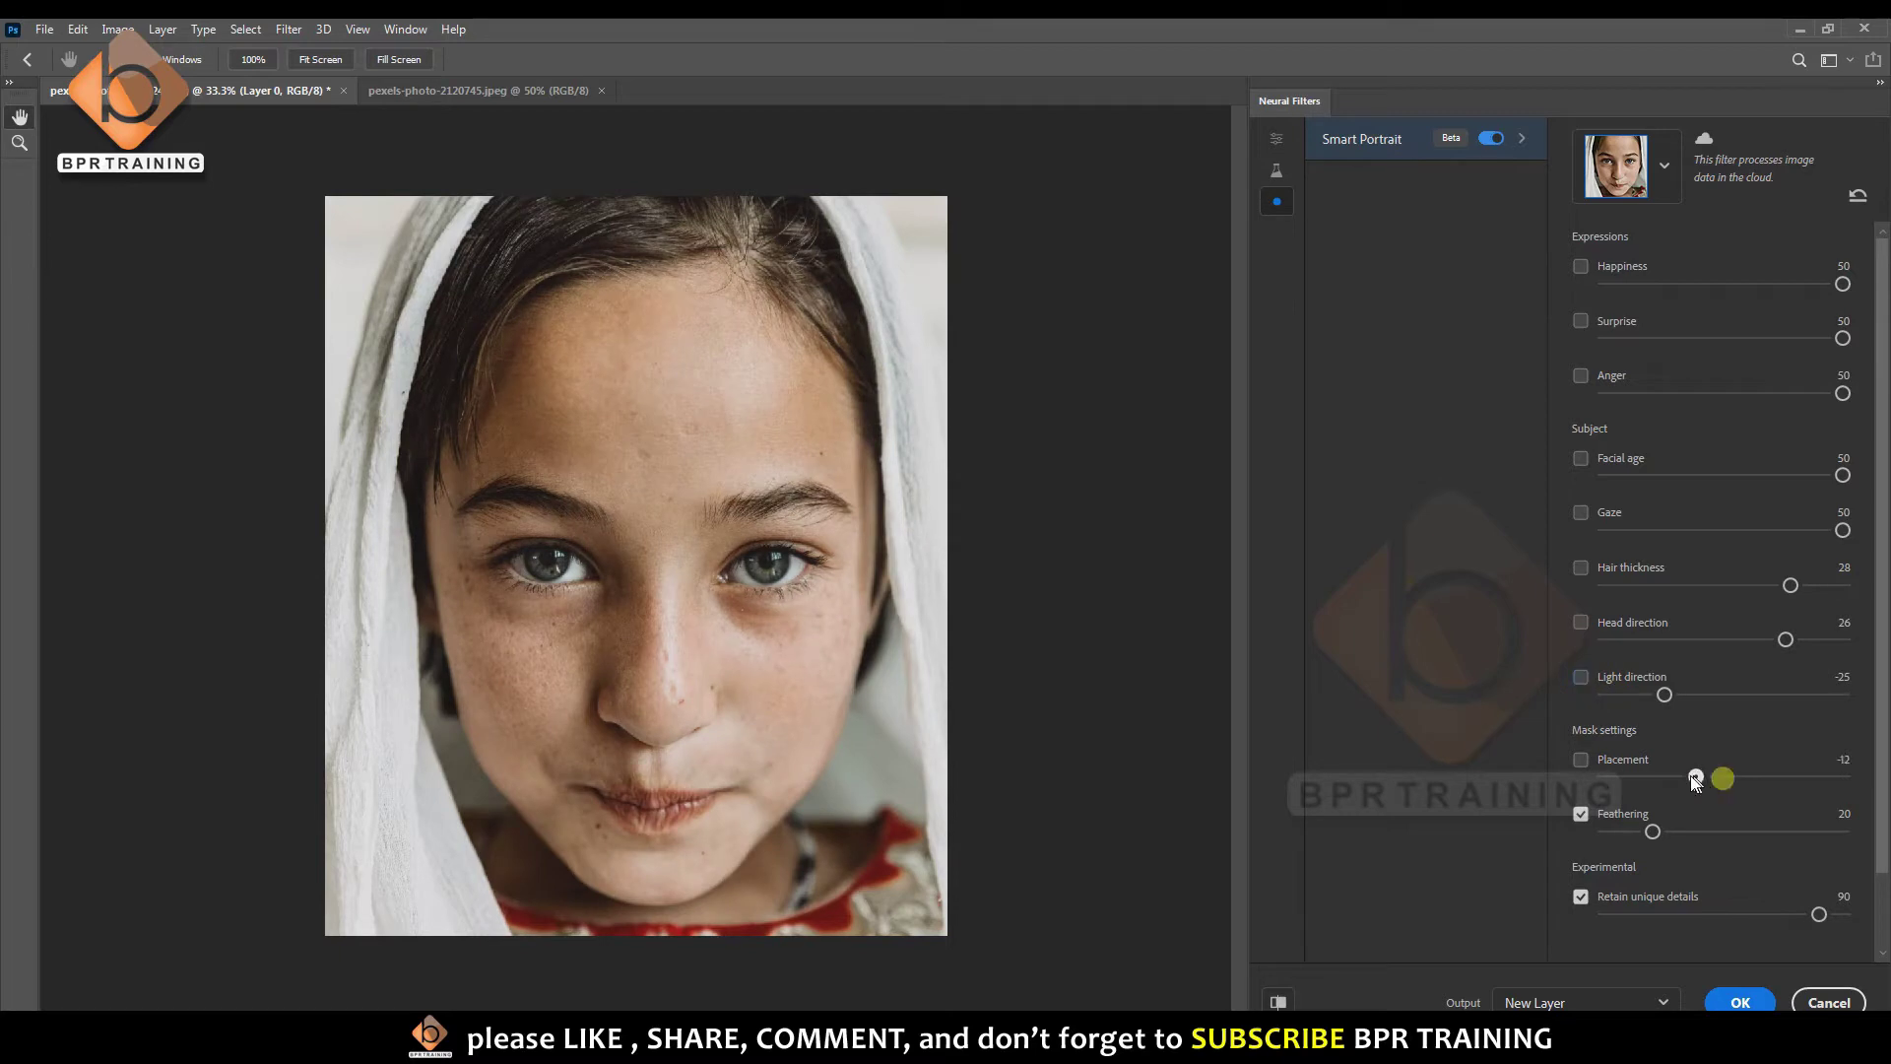
pyautogui.moveTo(1724, 776); pyautogui.dragTo(1648, 776)
pyautogui.click(1581, 759)
pyautogui.scroll(-2, 1625, 788)
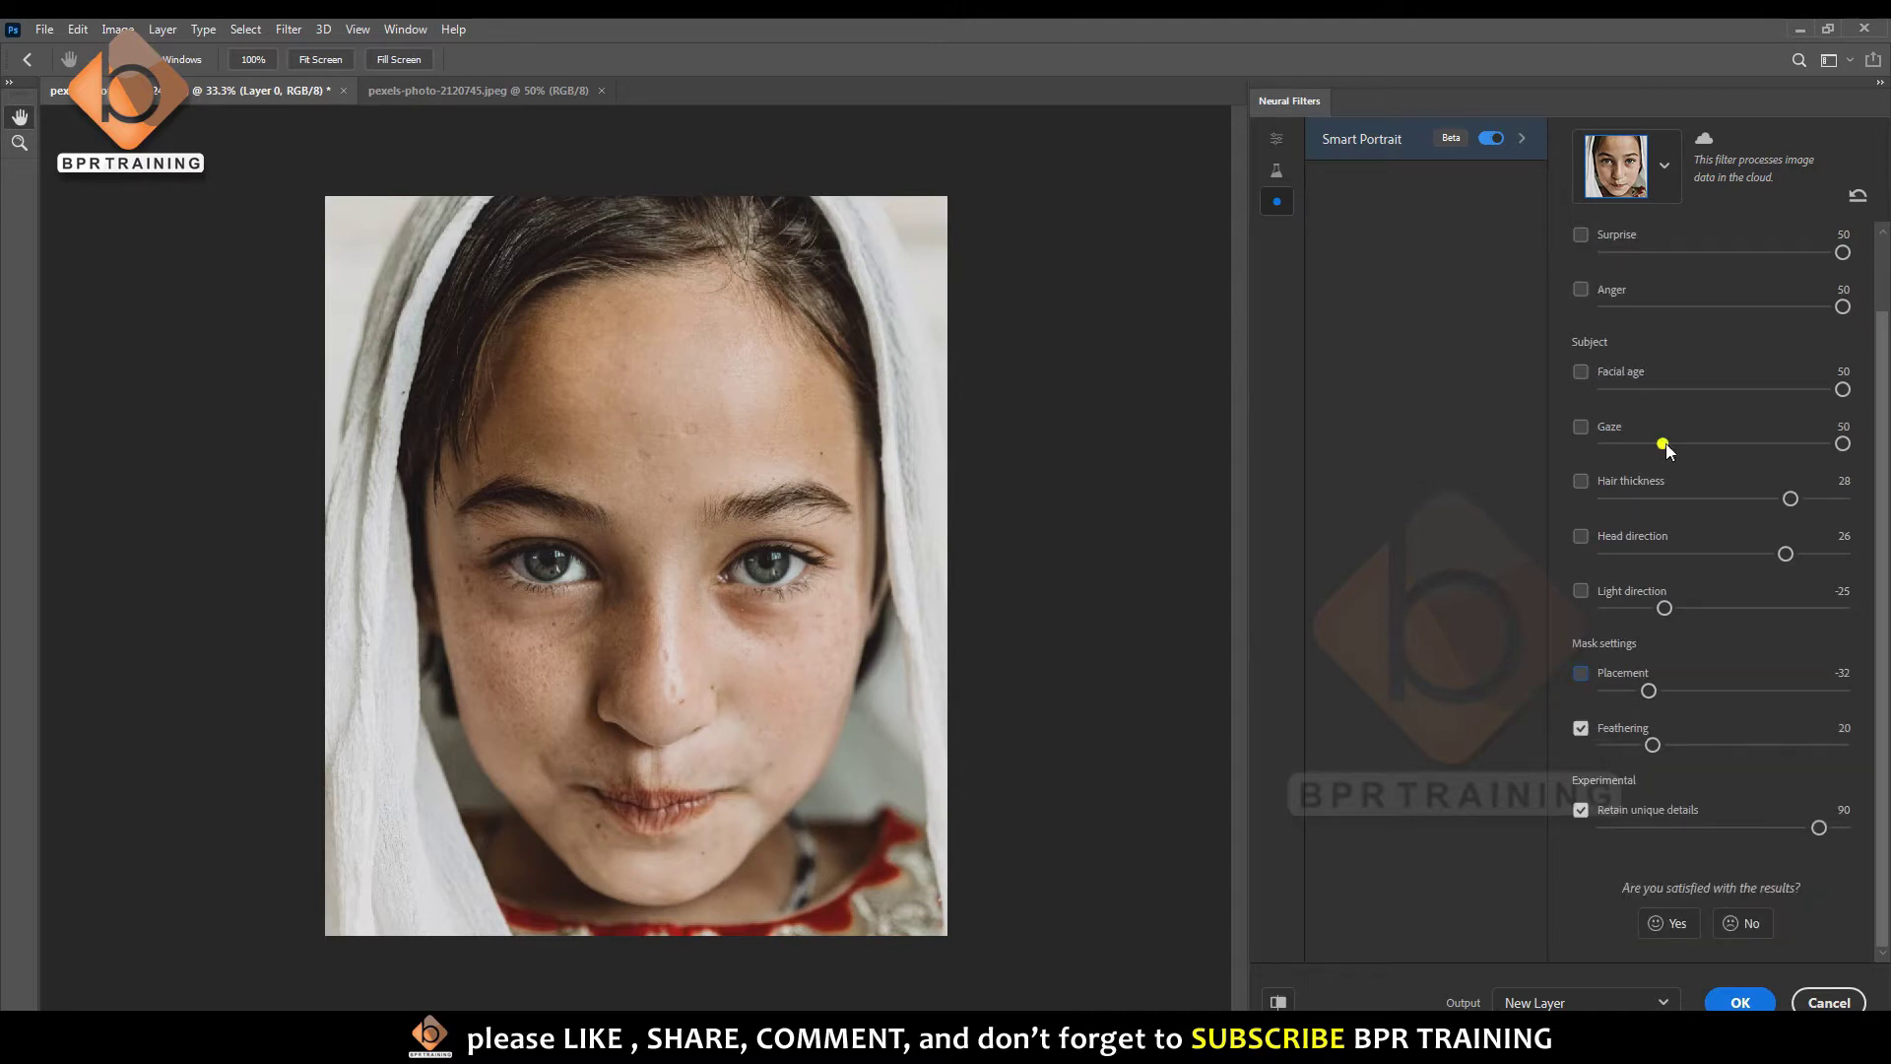
pyautogui.moveTo(1663, 444); pyautogui.dragTo(1617, 445)
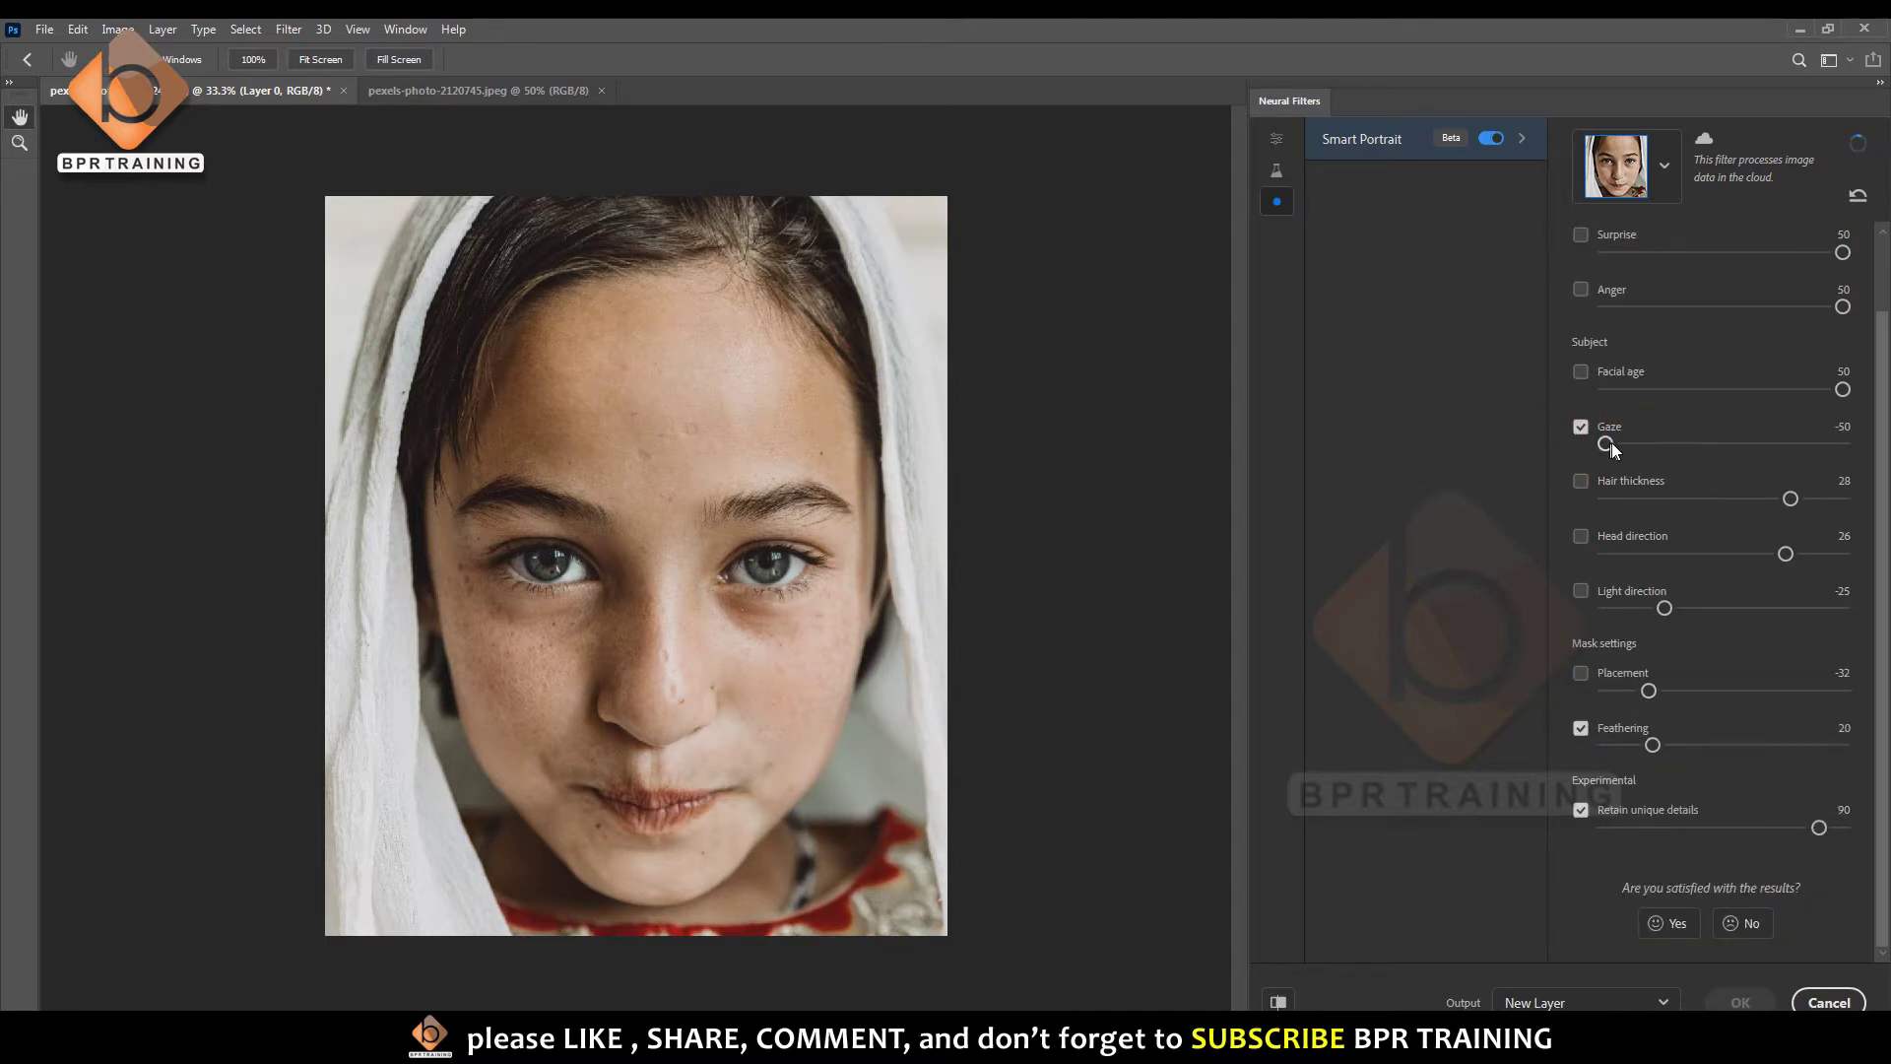
# - Set Facial age 14, Surprise 33, Happiness 36, Anger about 41, and apply as a new layer
pyautogui.click(1581, 536)
pyautogui.scroll(2, 1633, 559)
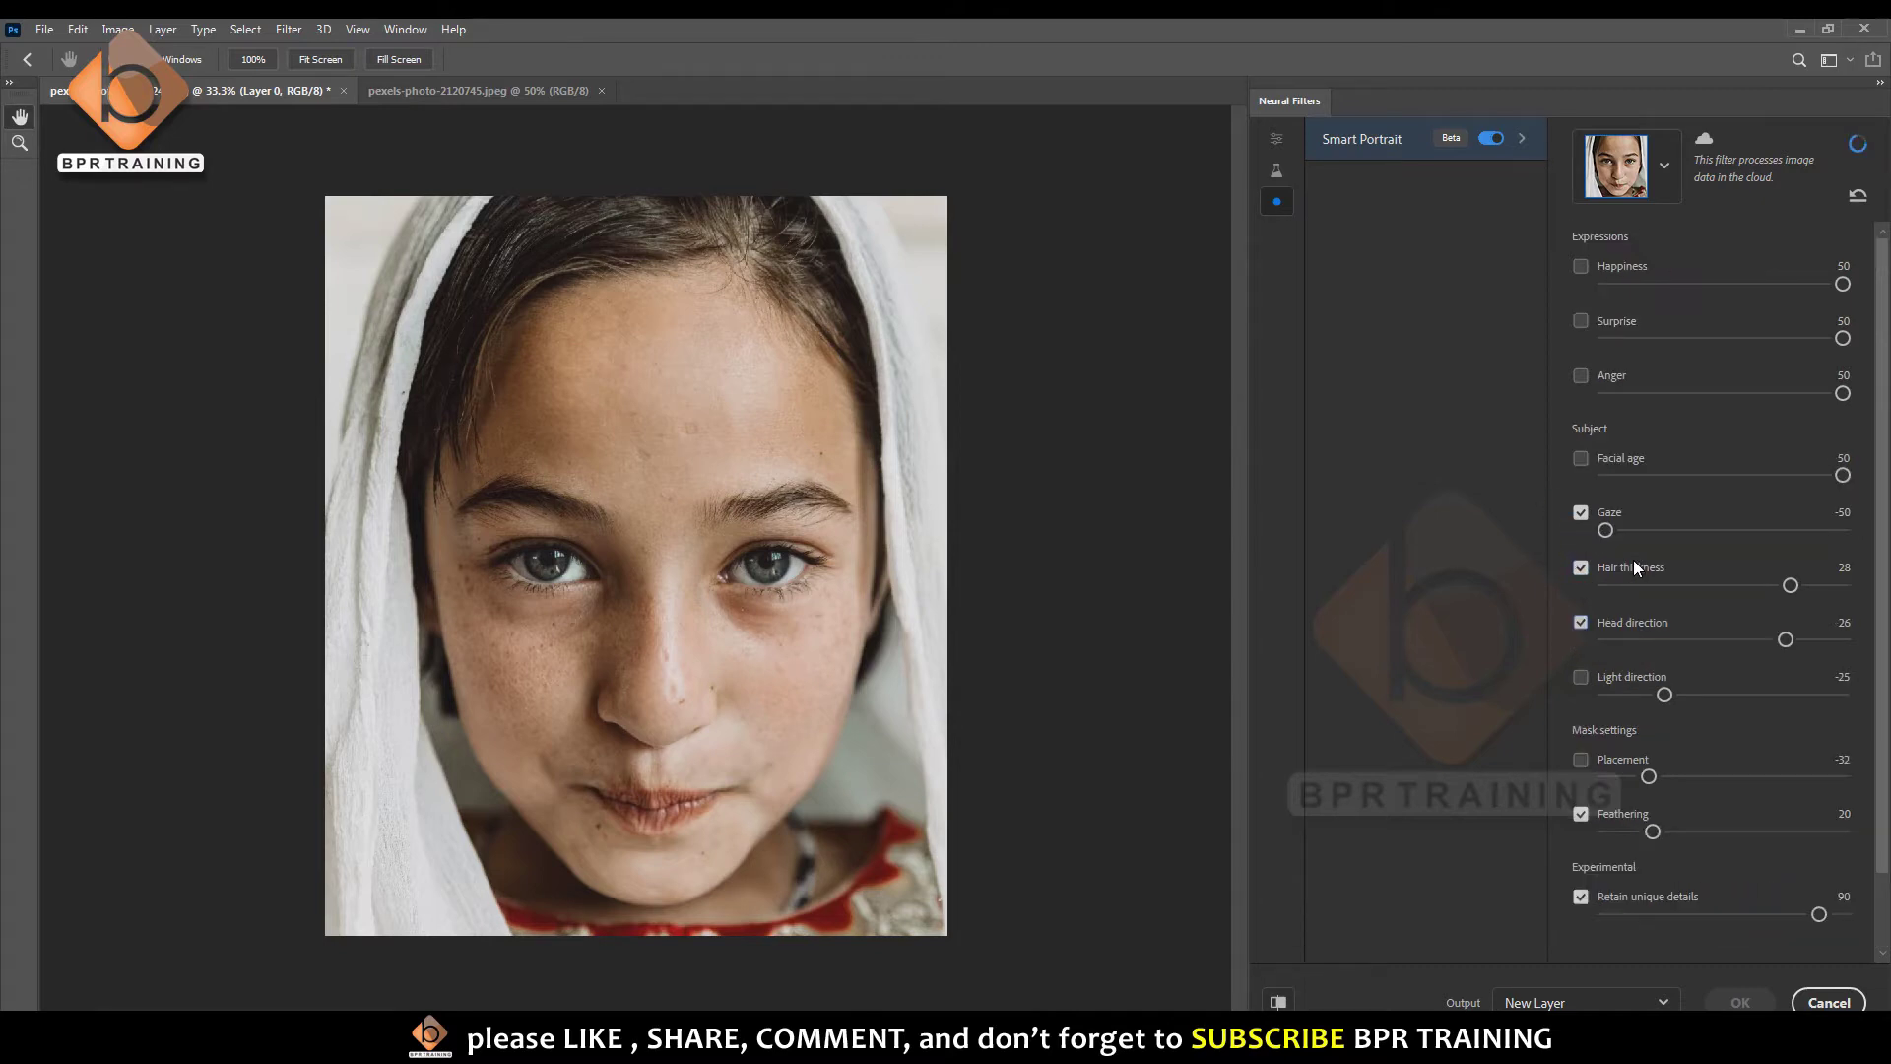
pyautogui.click(1581, 459)
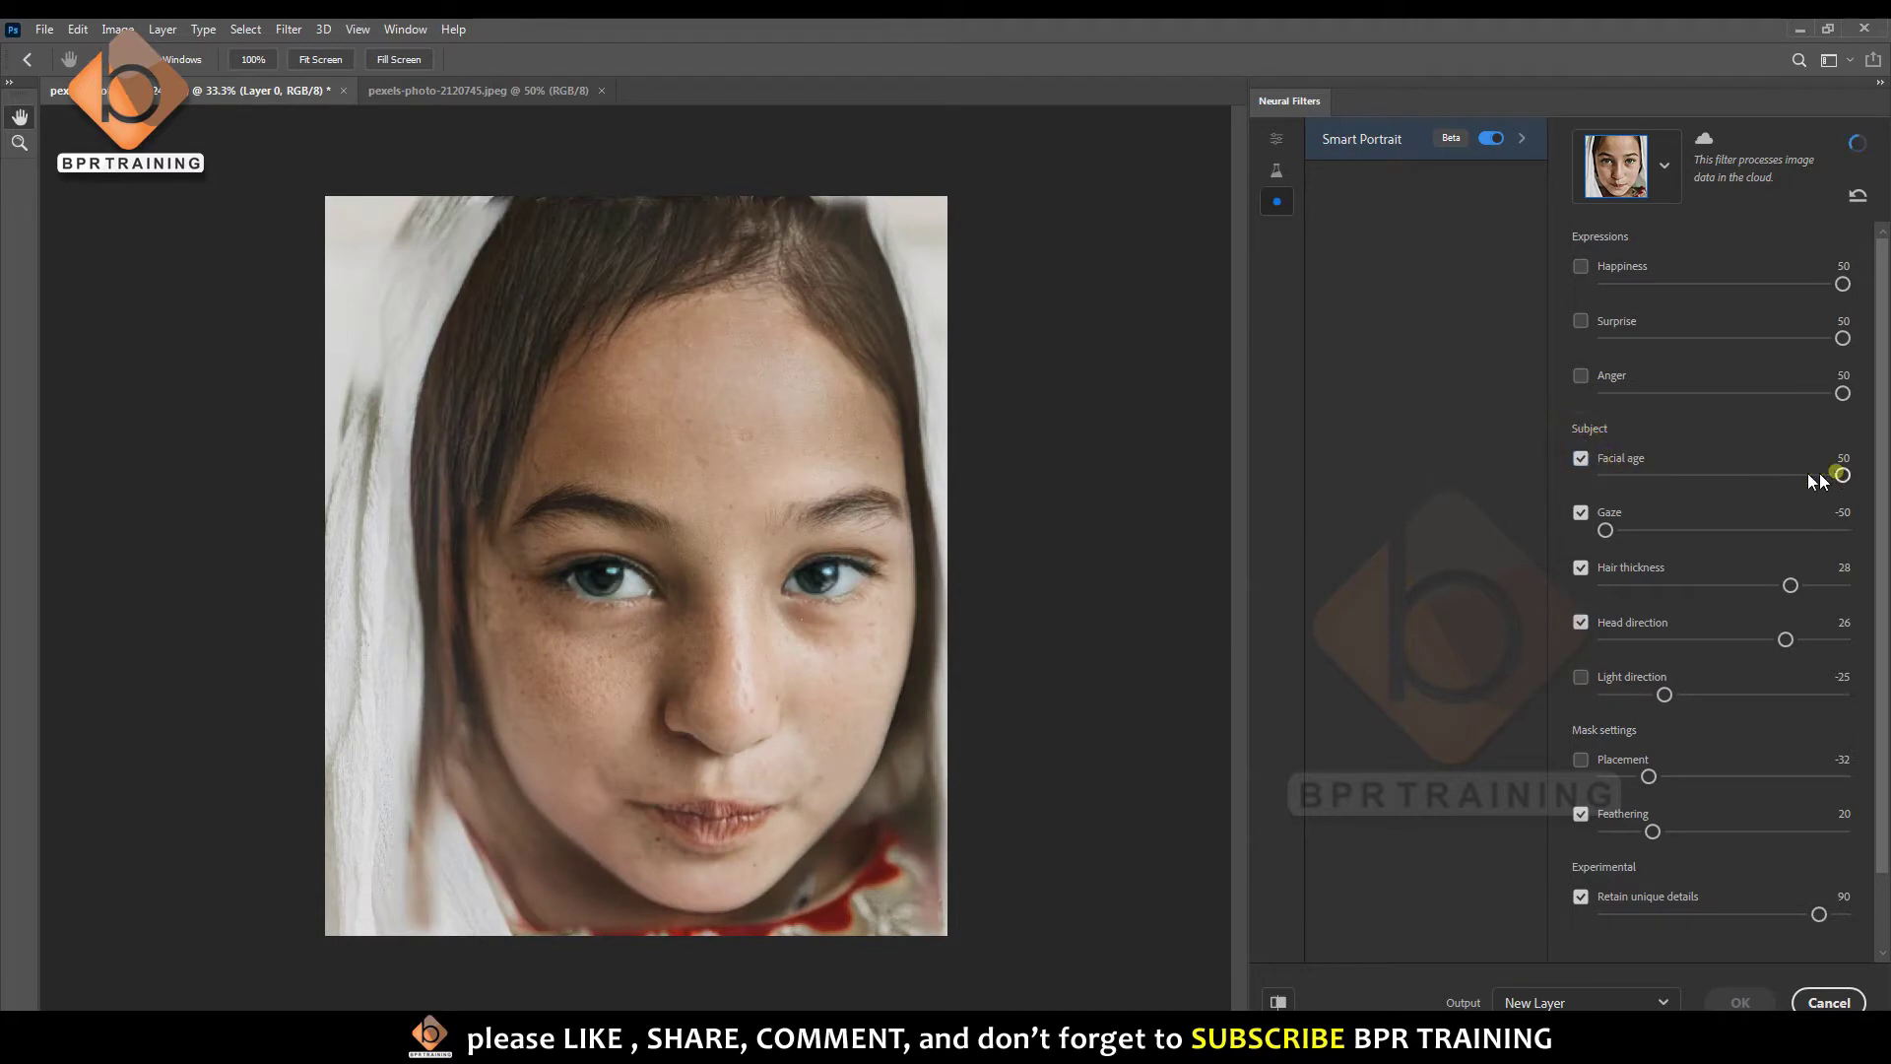
pyautogui.moveTo(1810, 474); pyautogui.dragTo(1759, 476)
pyautogui.moveTo(1842, 338); pyautogui.dragTo(1803, 338)
pyautogui.click(1580, 376)
pyautogui.moveTo(1843, 284); pyautogui.dragTo(1809, 284)
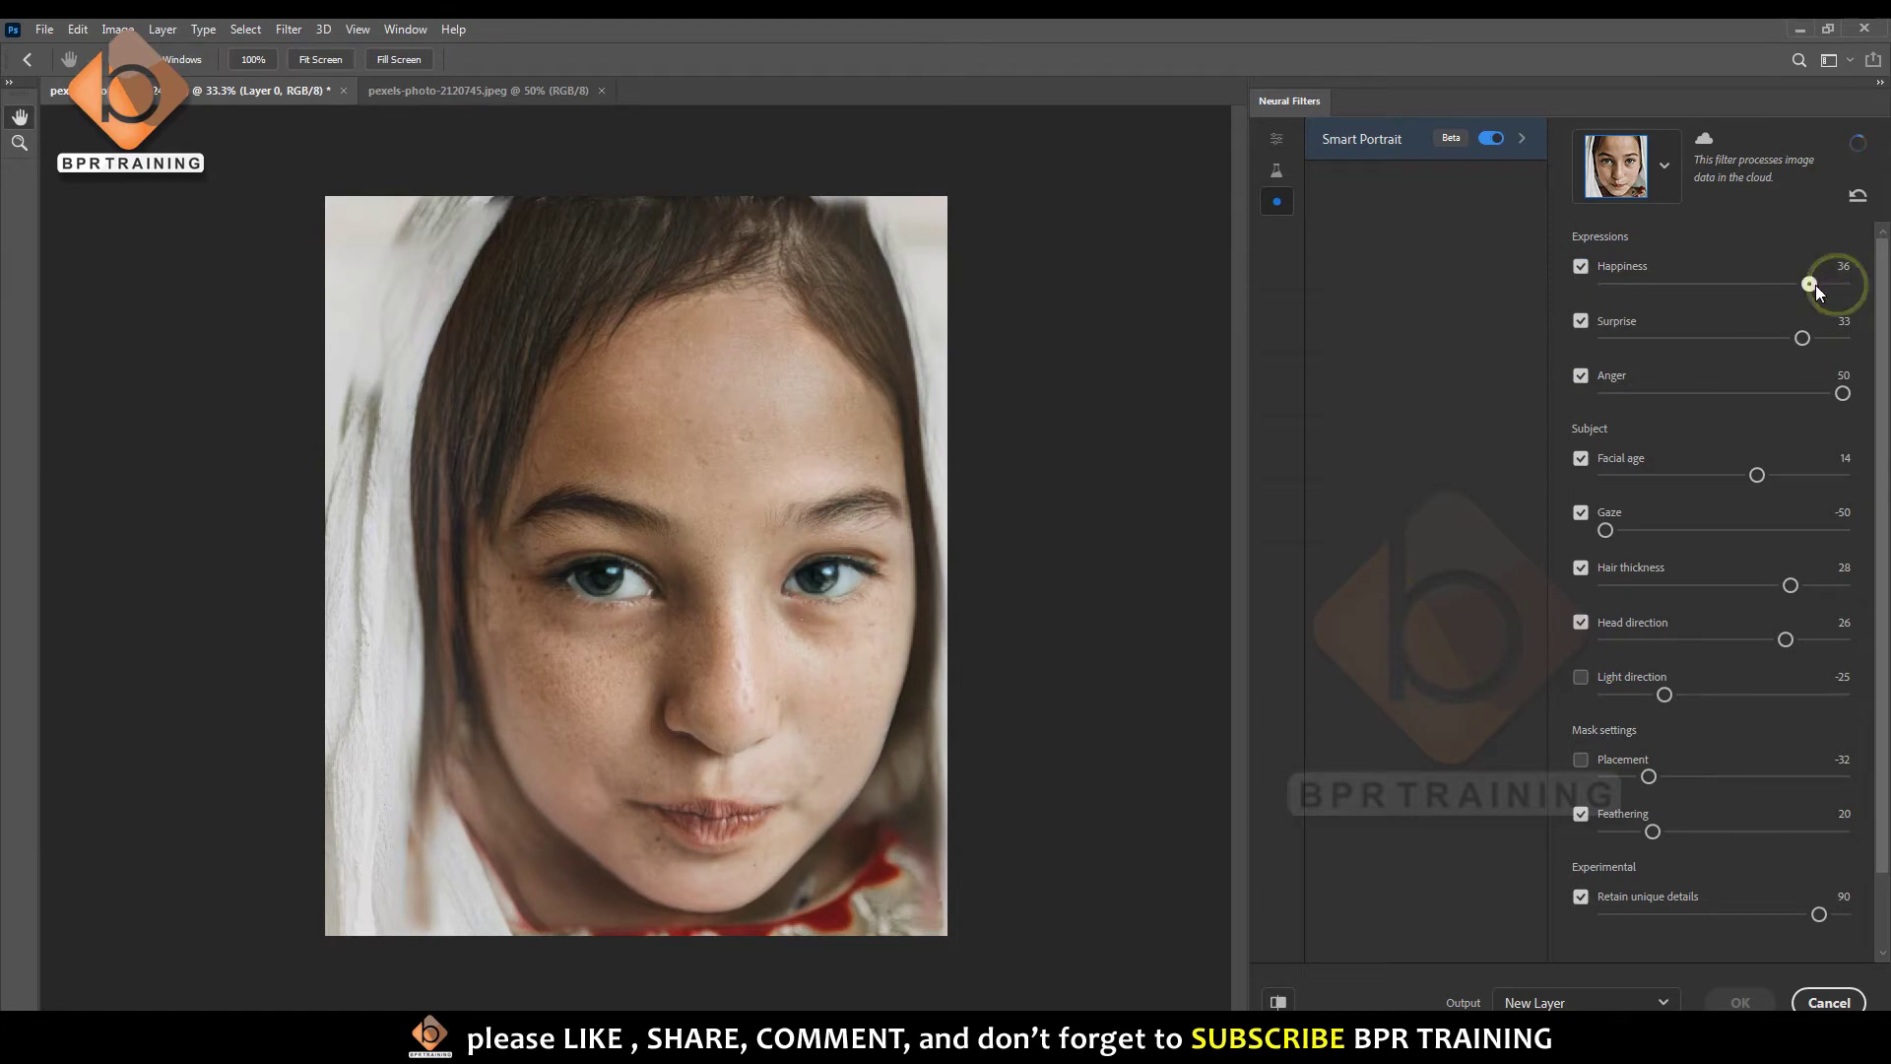
pyautogui.moveTo(1843, 394); pyautogui.dragTo(1825, 394)
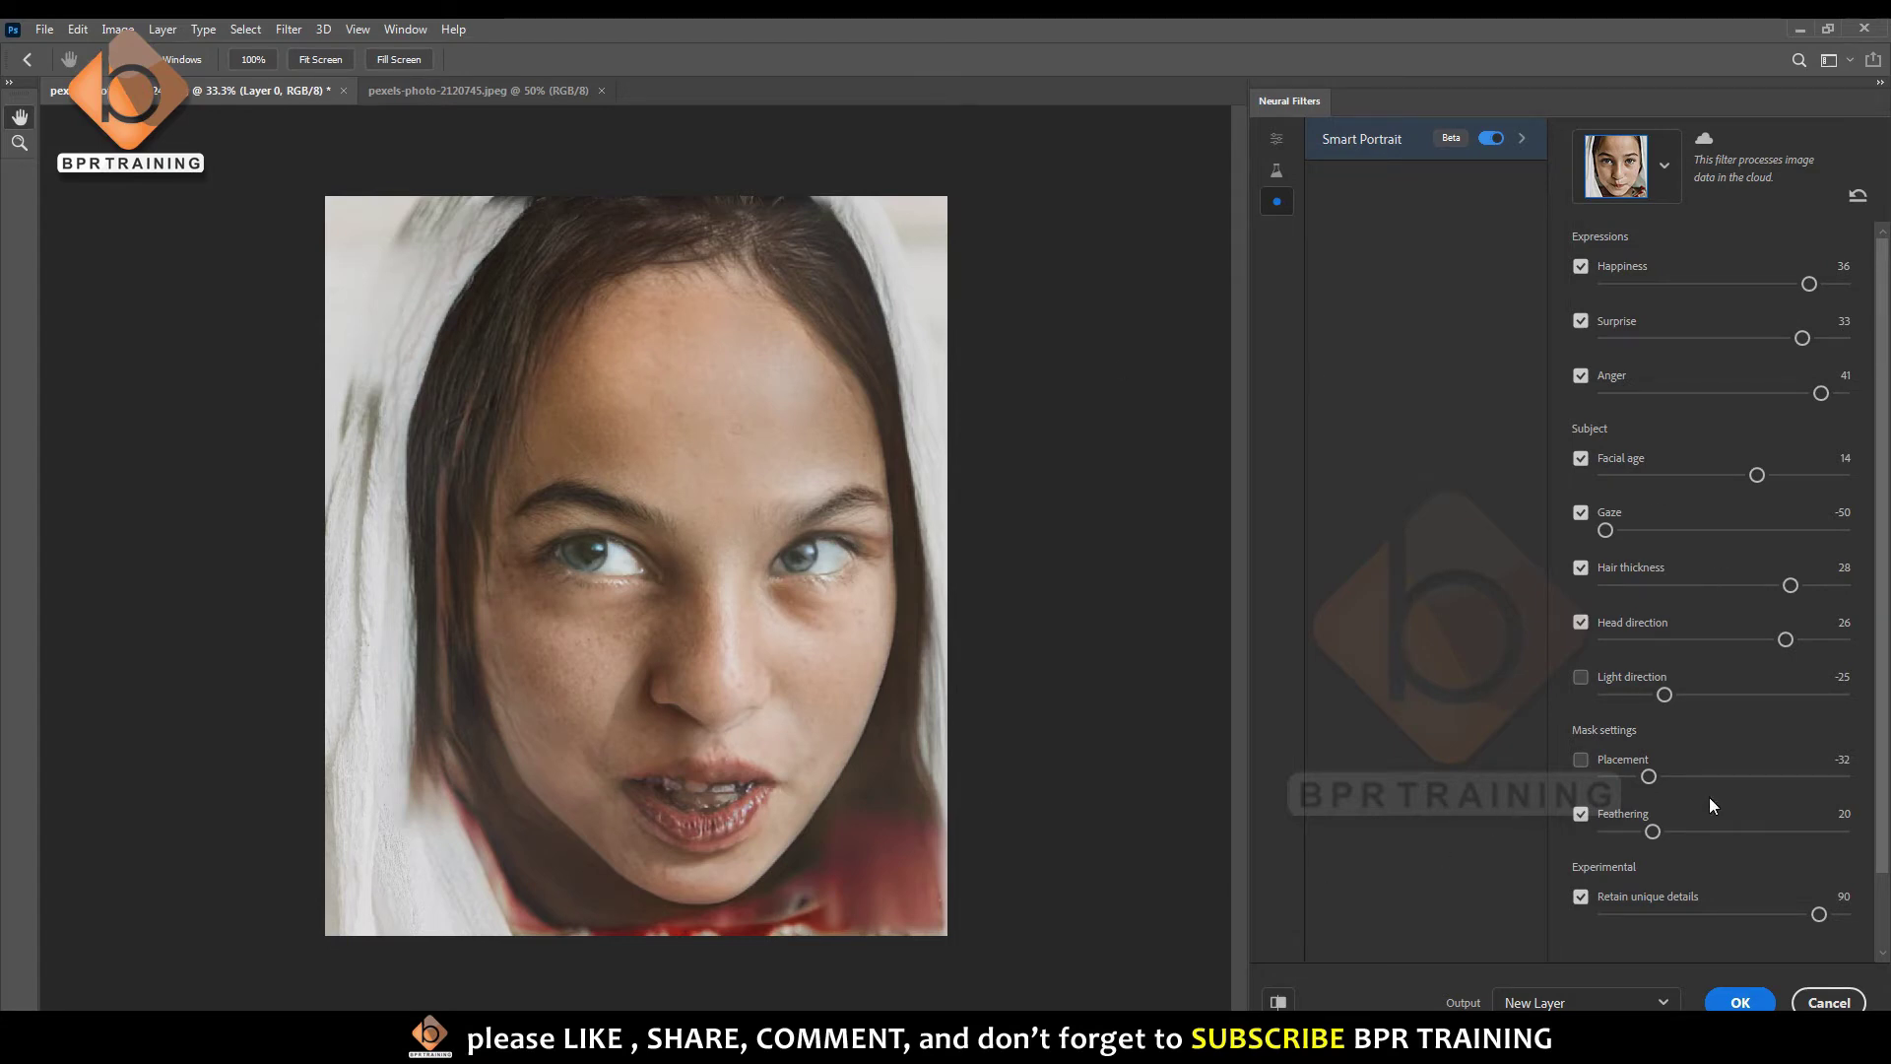
pyautogui.click(1740, 1003)
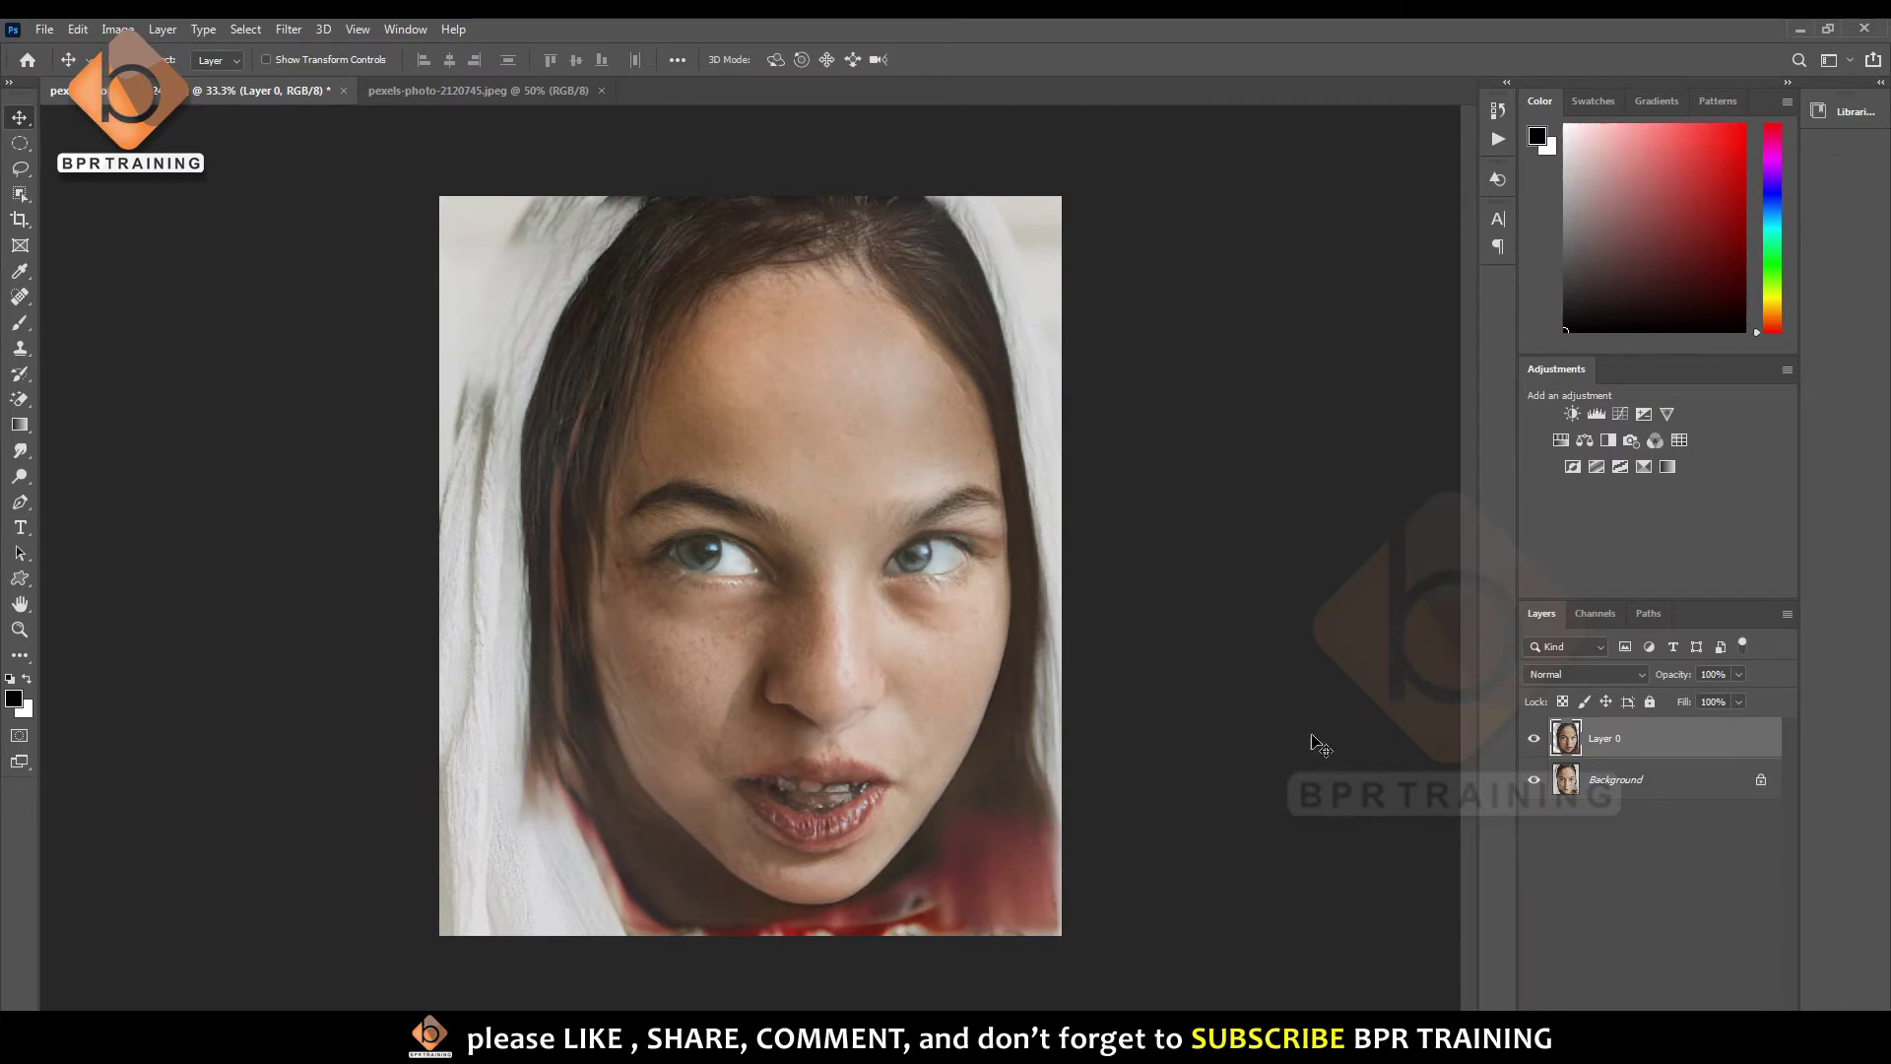
# - Compare the Smart Portrait layer against the original, then delete that Layer 0
pyautogui.click(1534, 739)
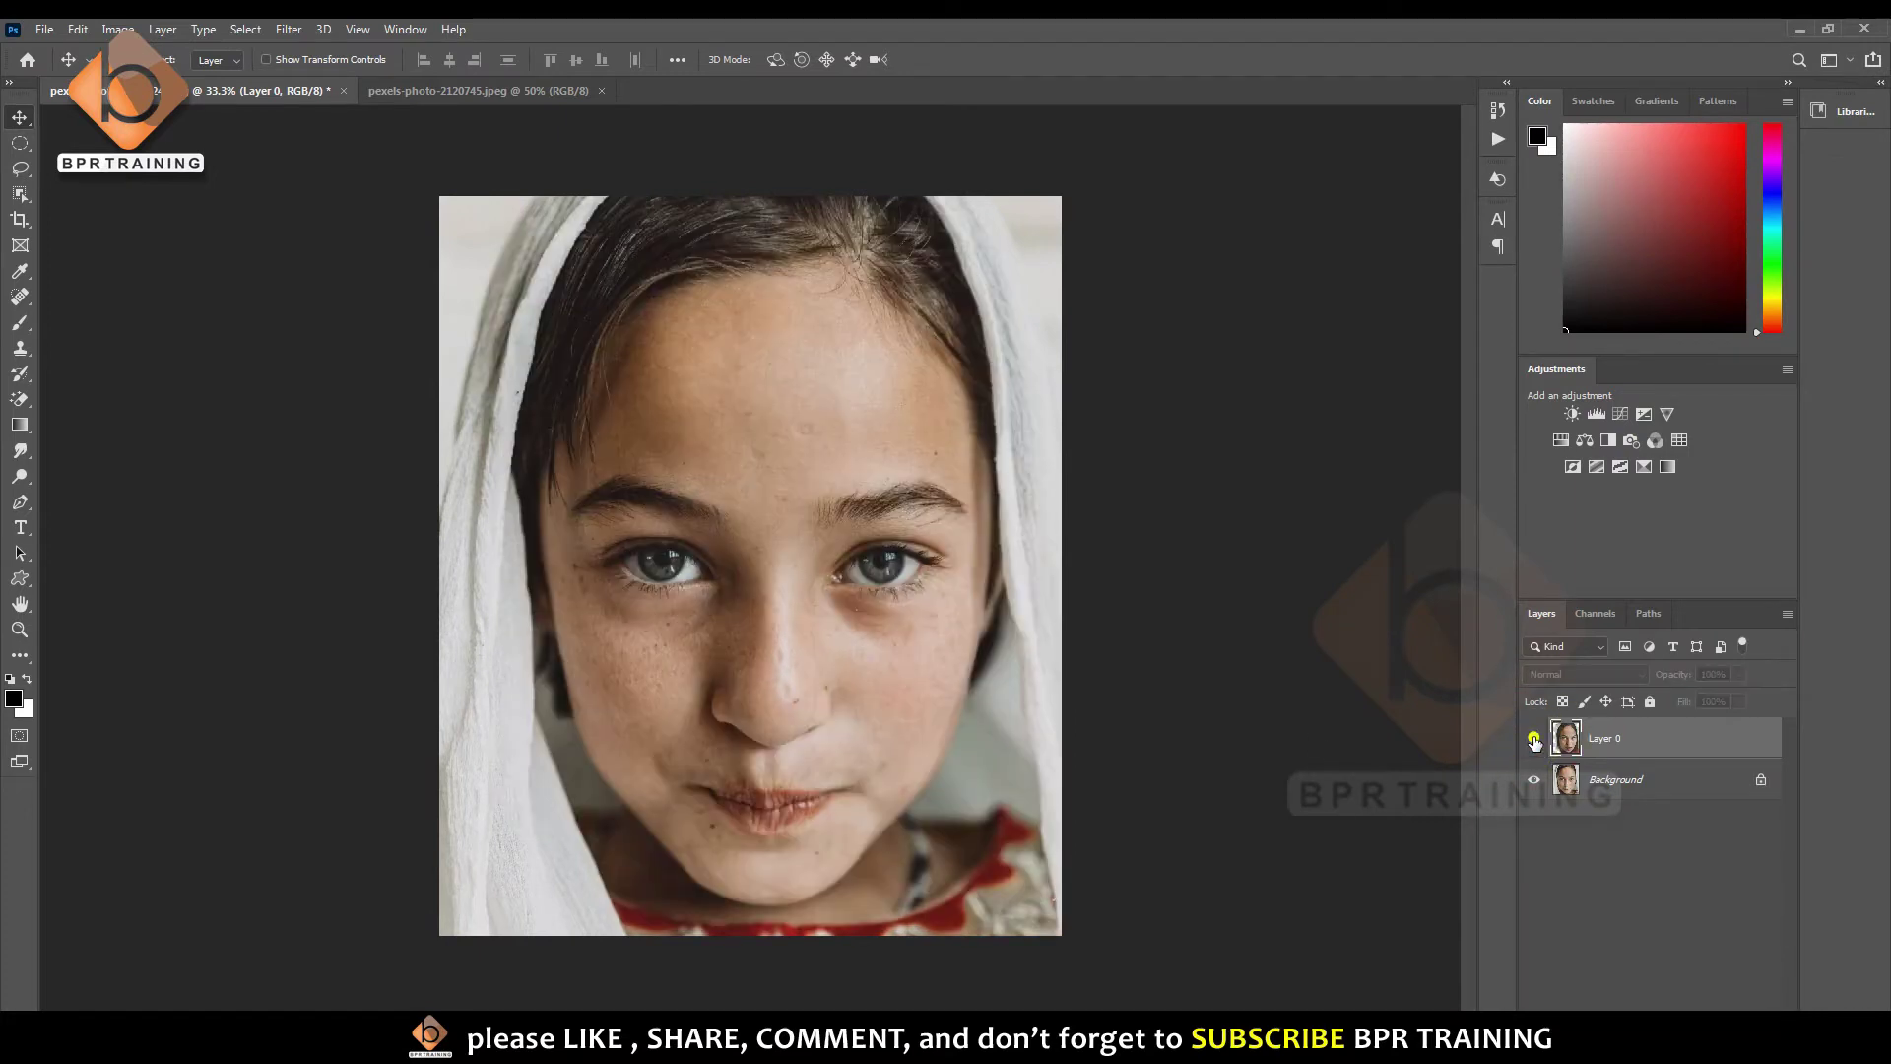
pyautogui.click(1534, 739)
pyautogui.click(1533, 739)
pyautogui.click(1533, 739)
pyautogui.press('Delete')
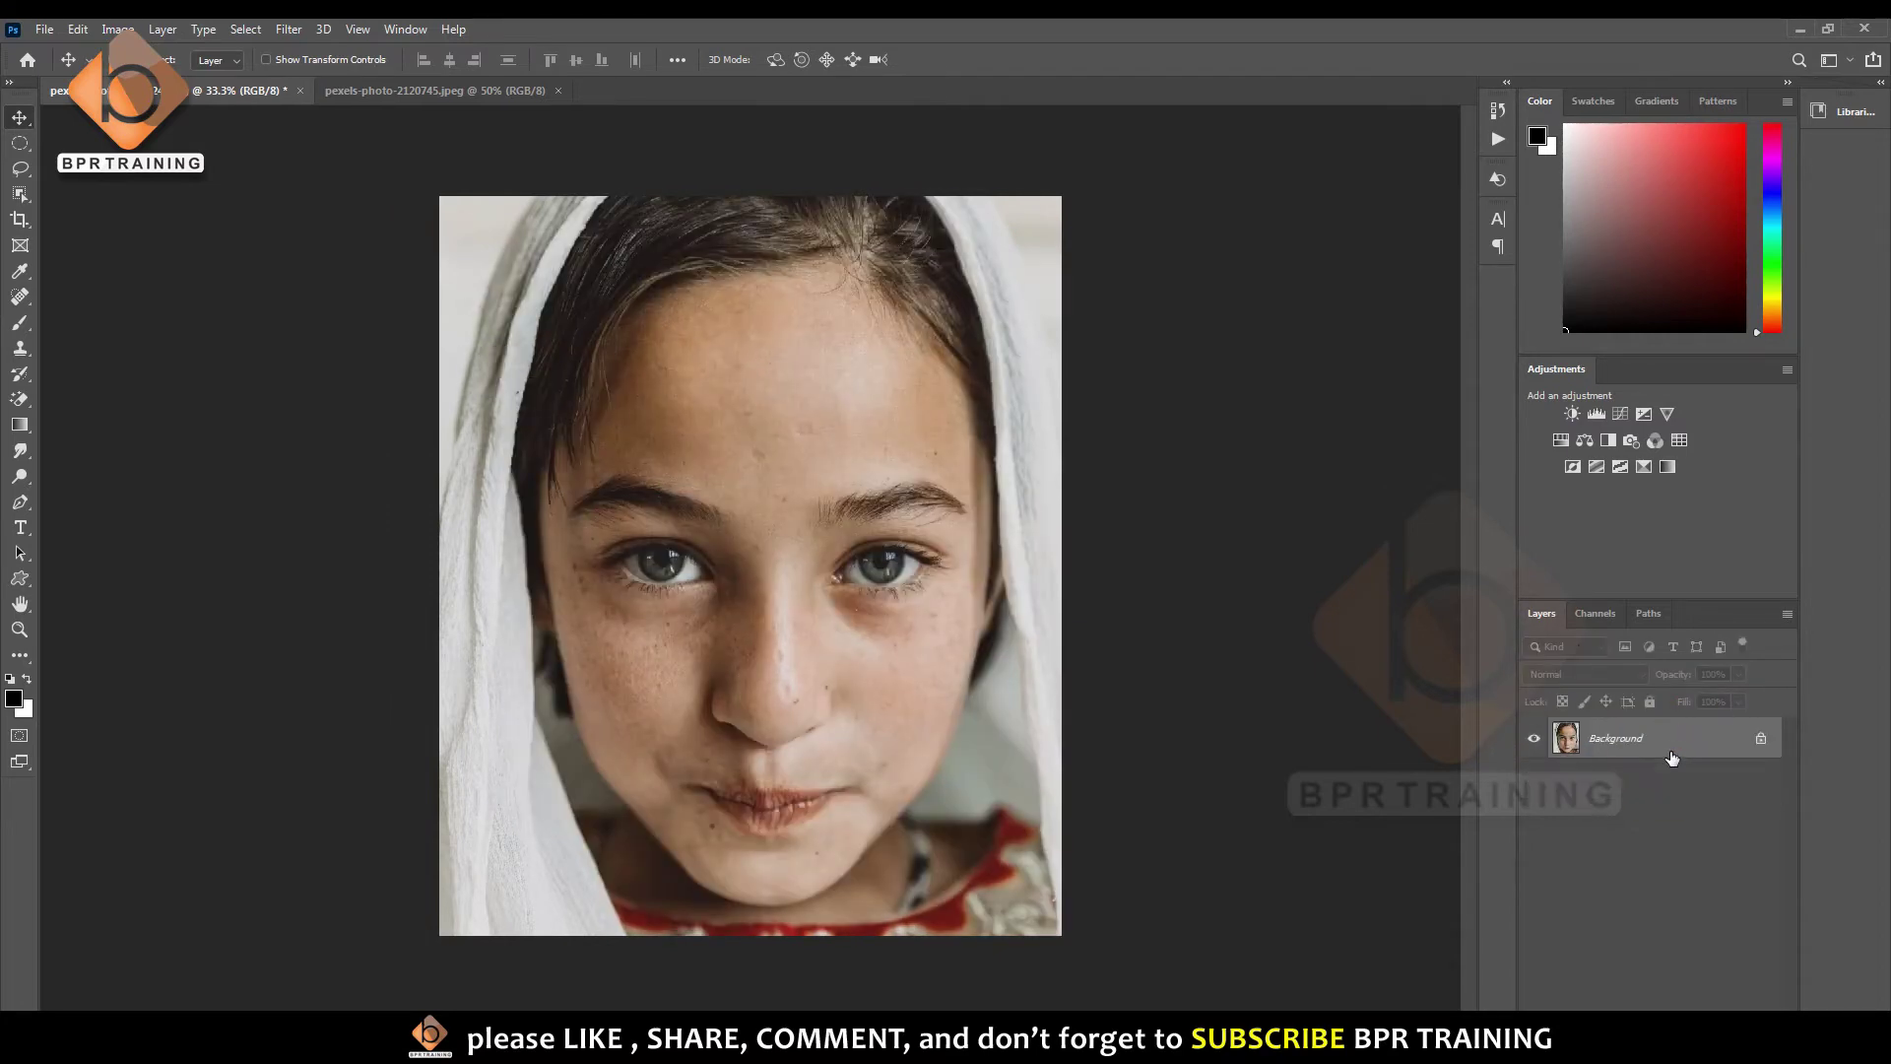
# - Reopen Neural Filters showing the Beta filters list
pyautogui.click(296, 29)
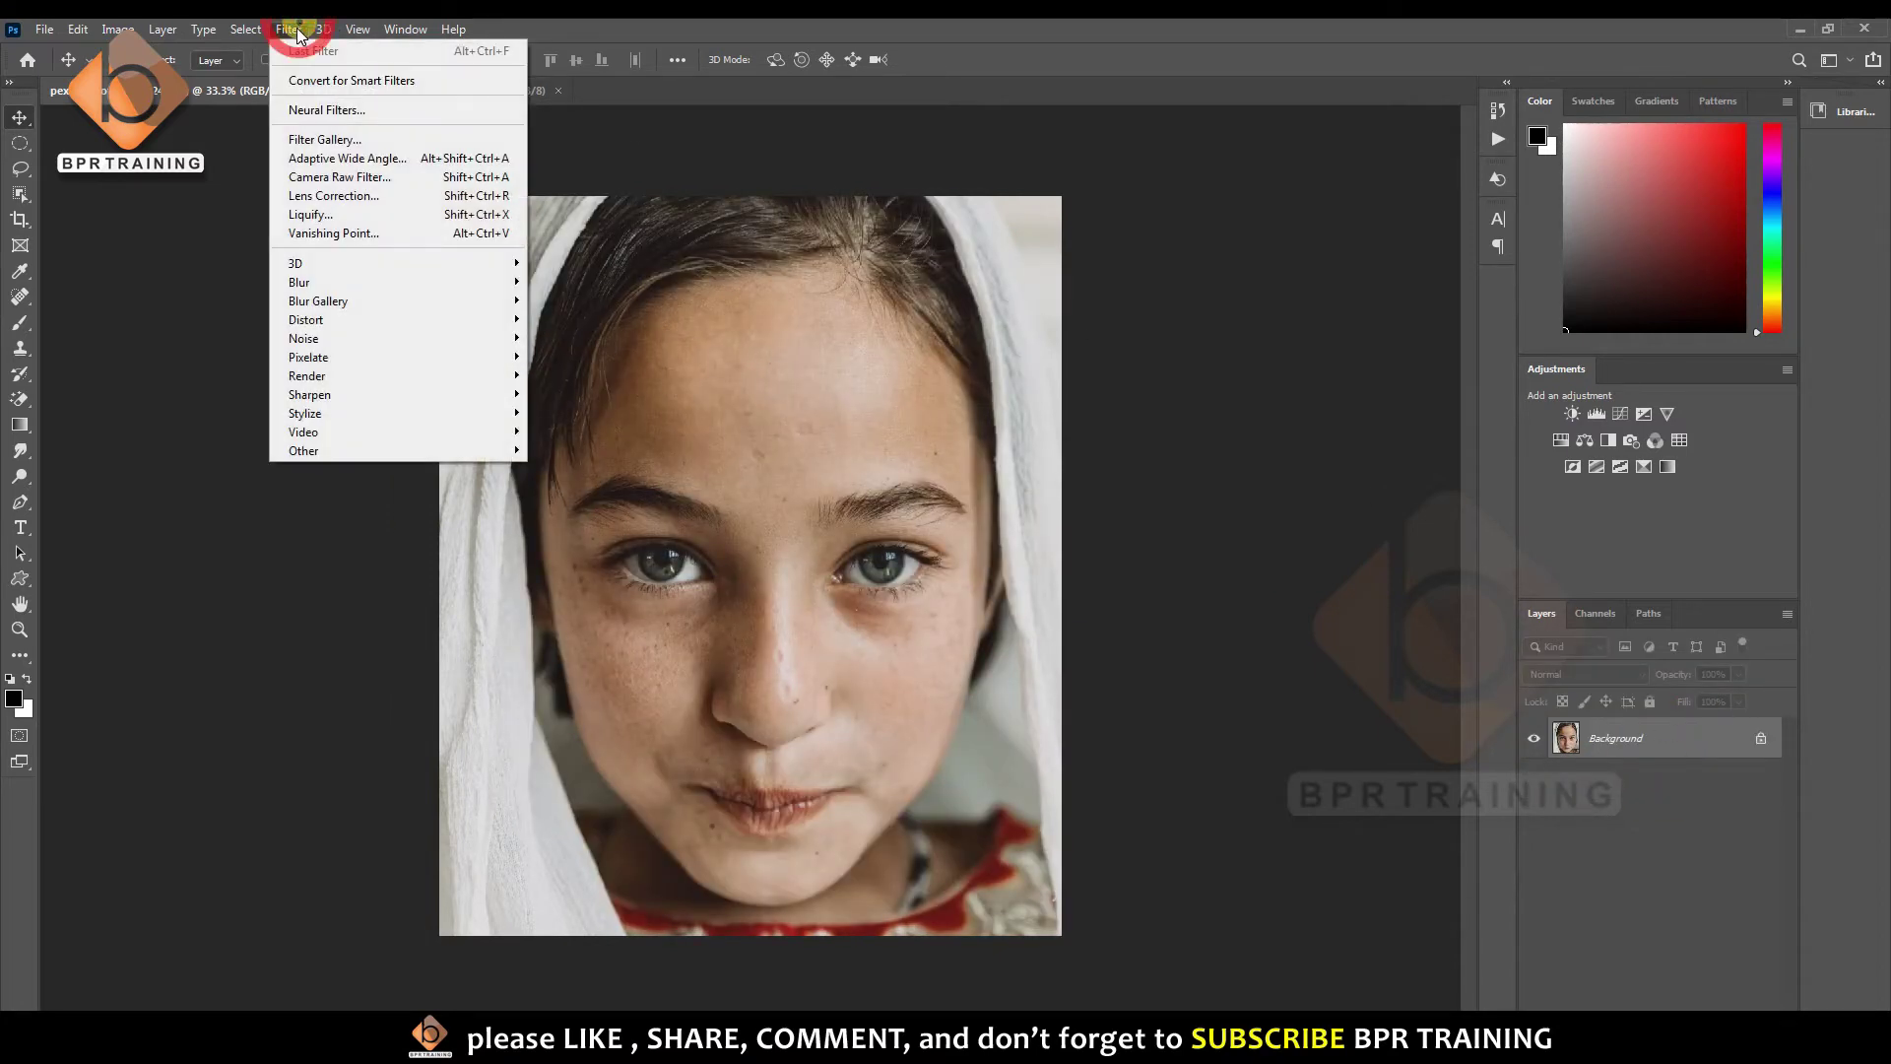
pyautogui.click(327, 109)
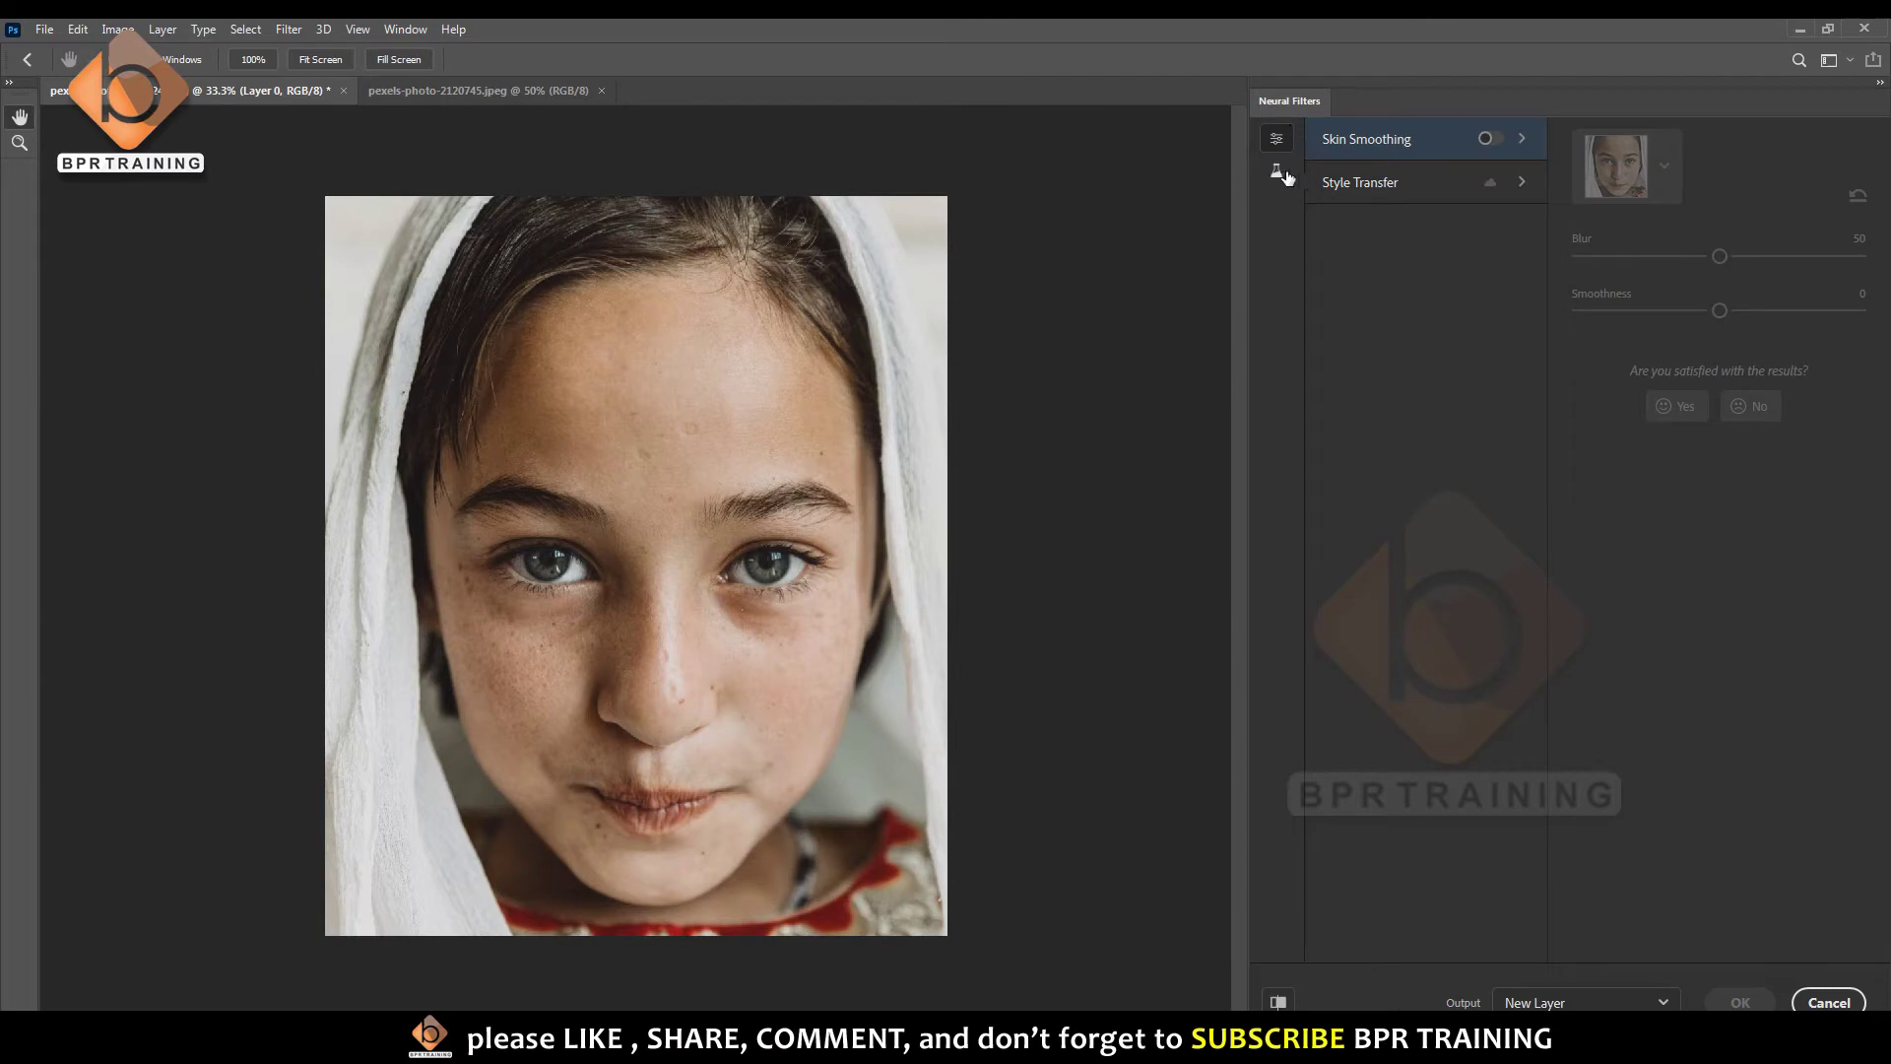
pyautogui.click(1276, 171)
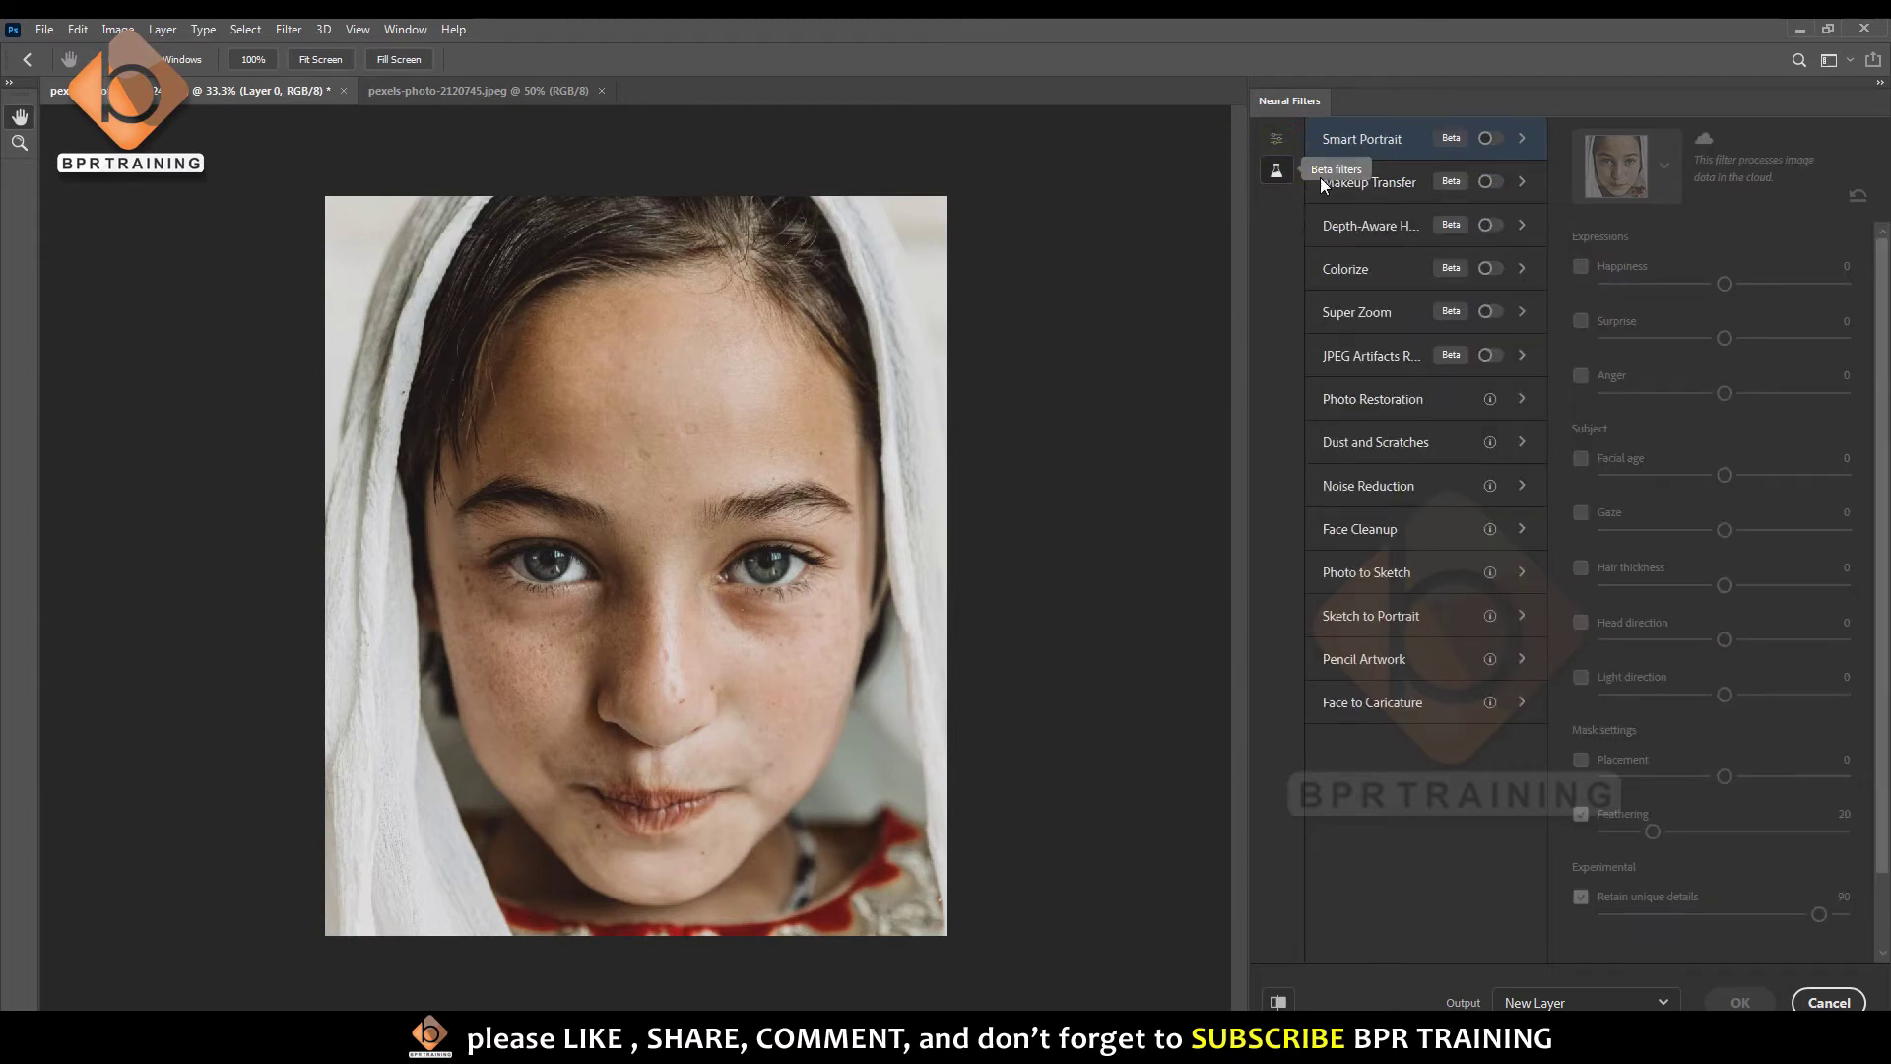
# - Enable Makeup Transfer, check its reference image list, then cancel Neural Filters unapplied
pyautogui.click(1405, 187)
pyautogui.click(1489, 183)
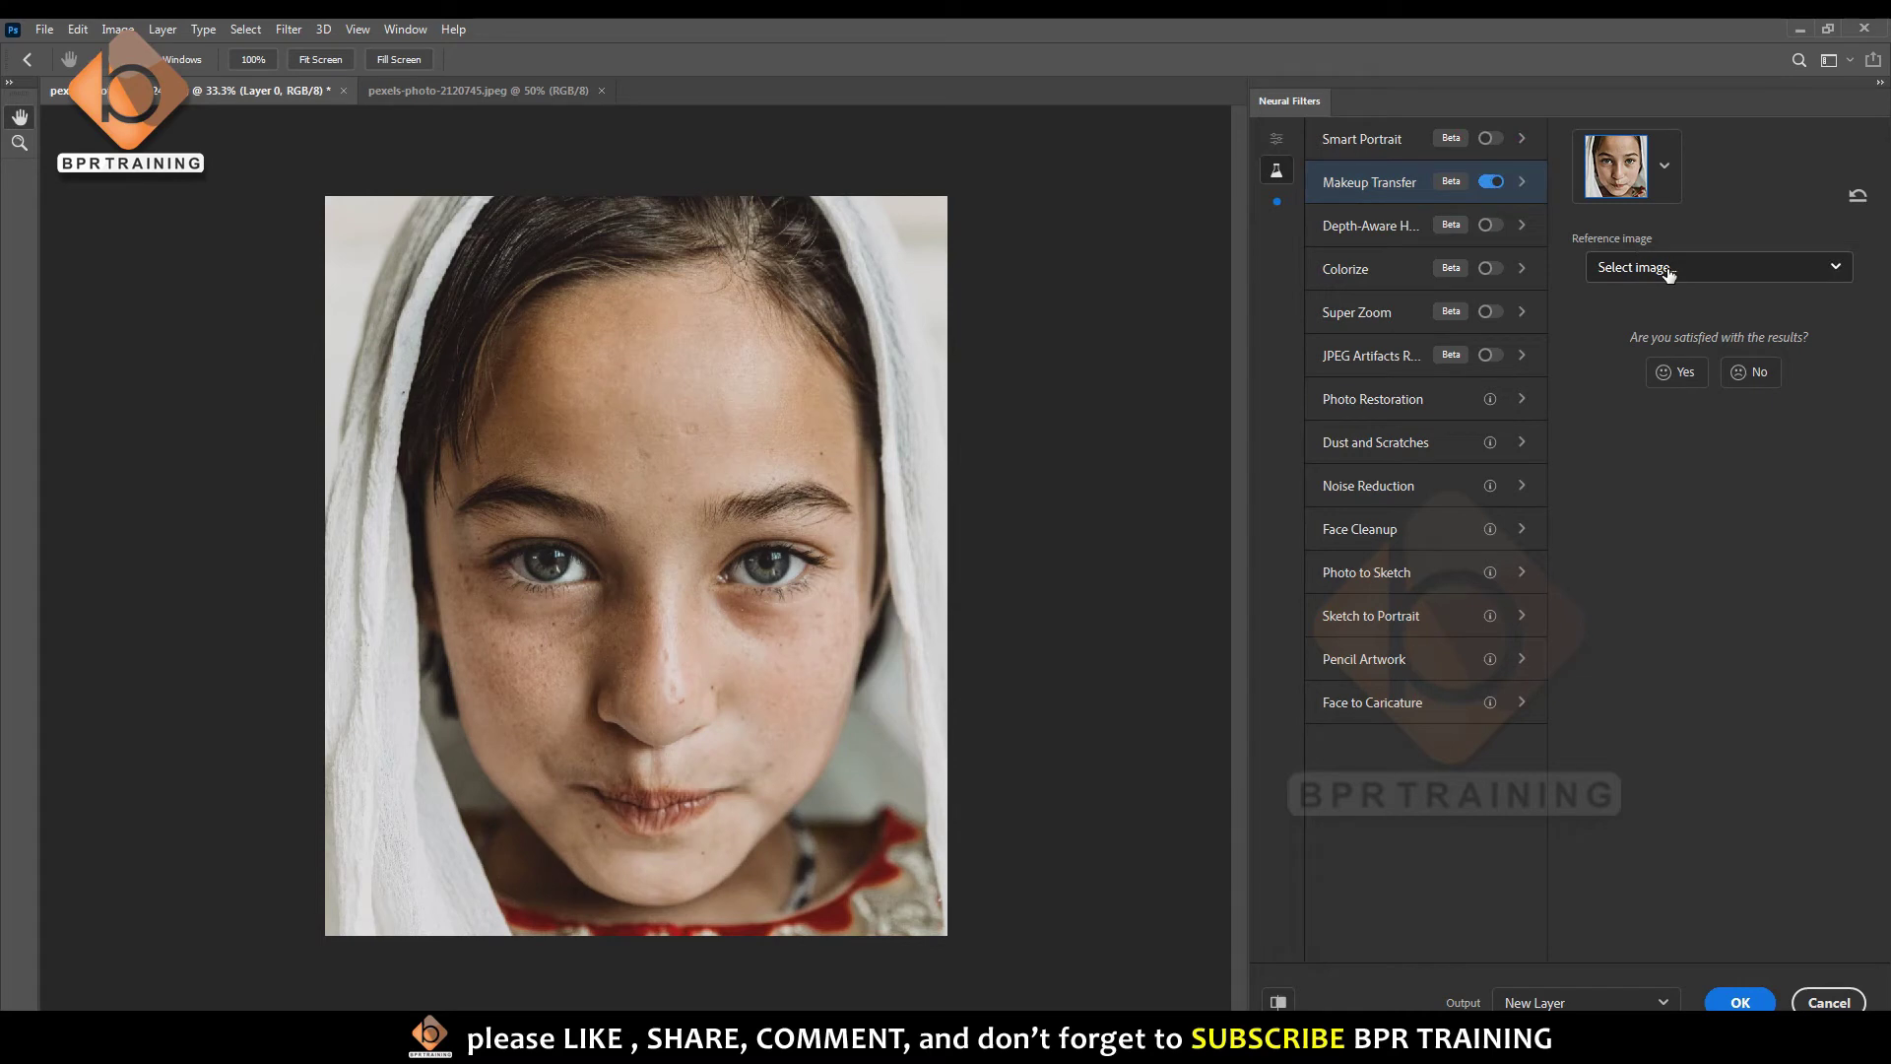
pyautogui.click(1832, 271)
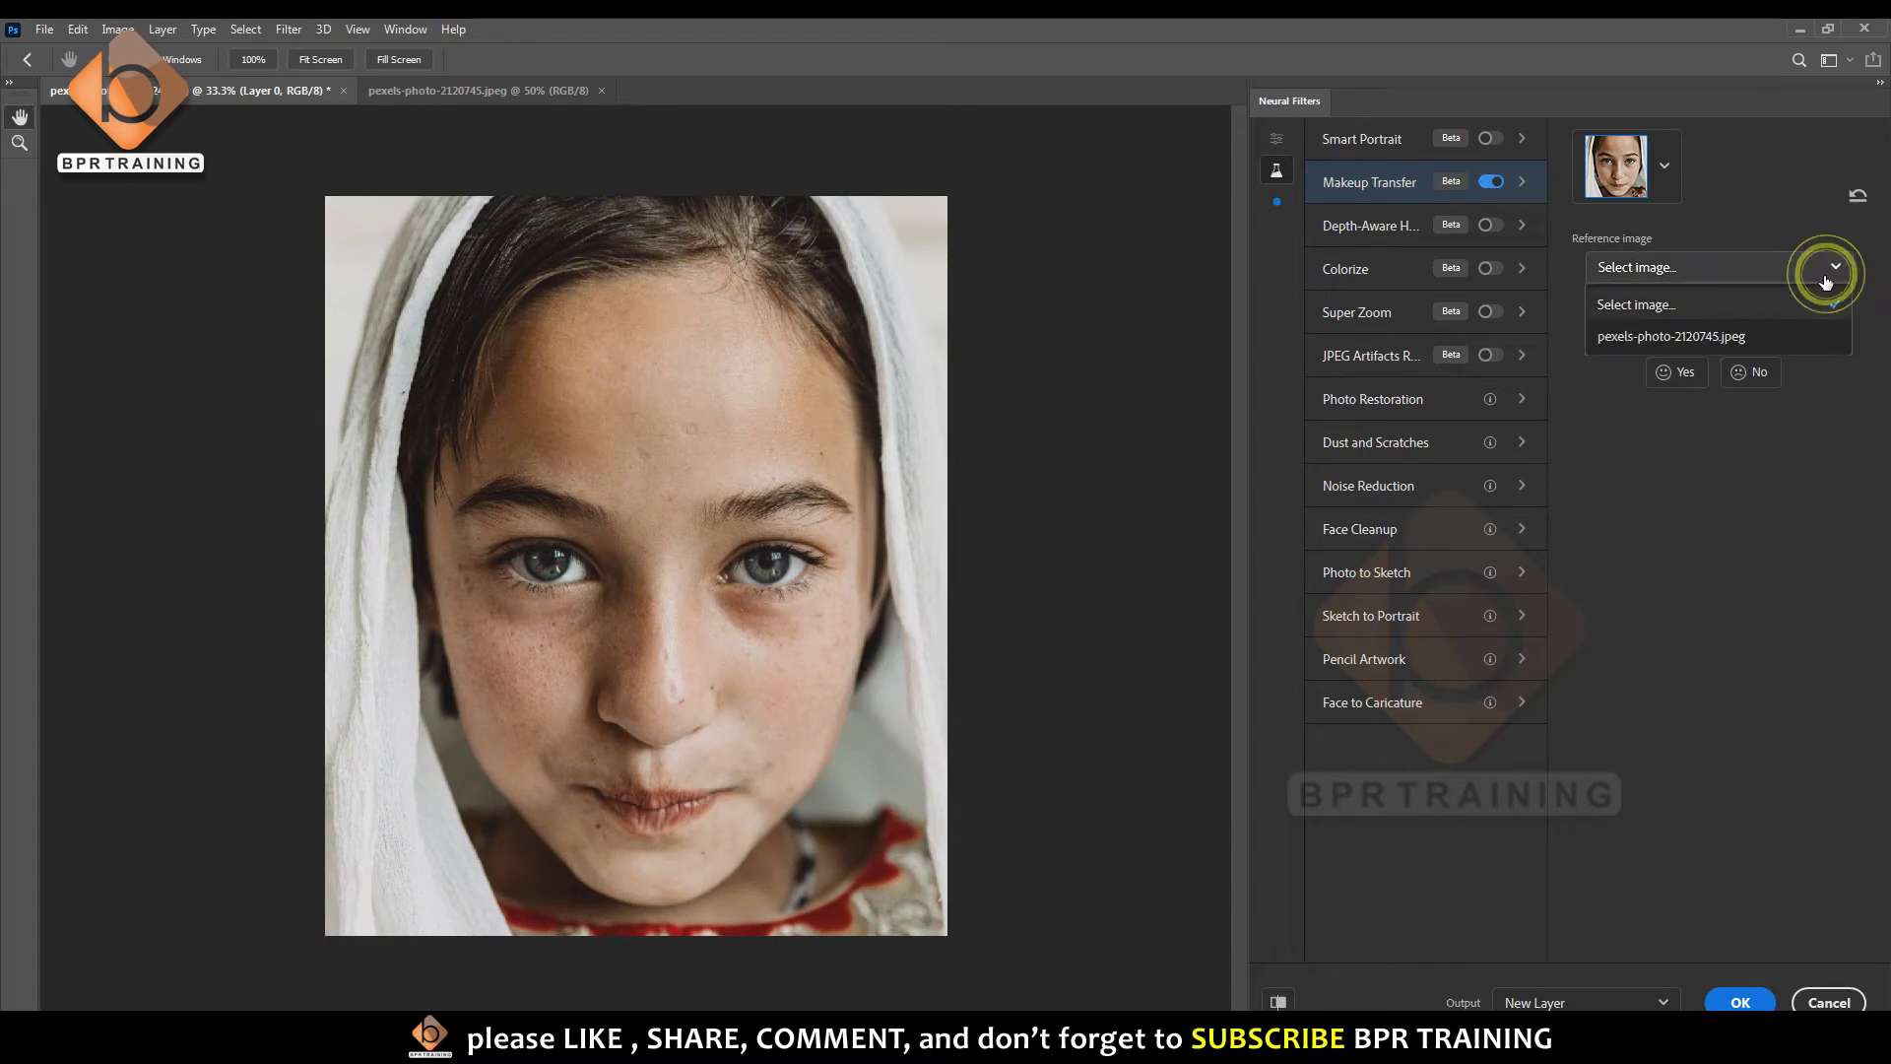
pyautogui.click(1391, 184)
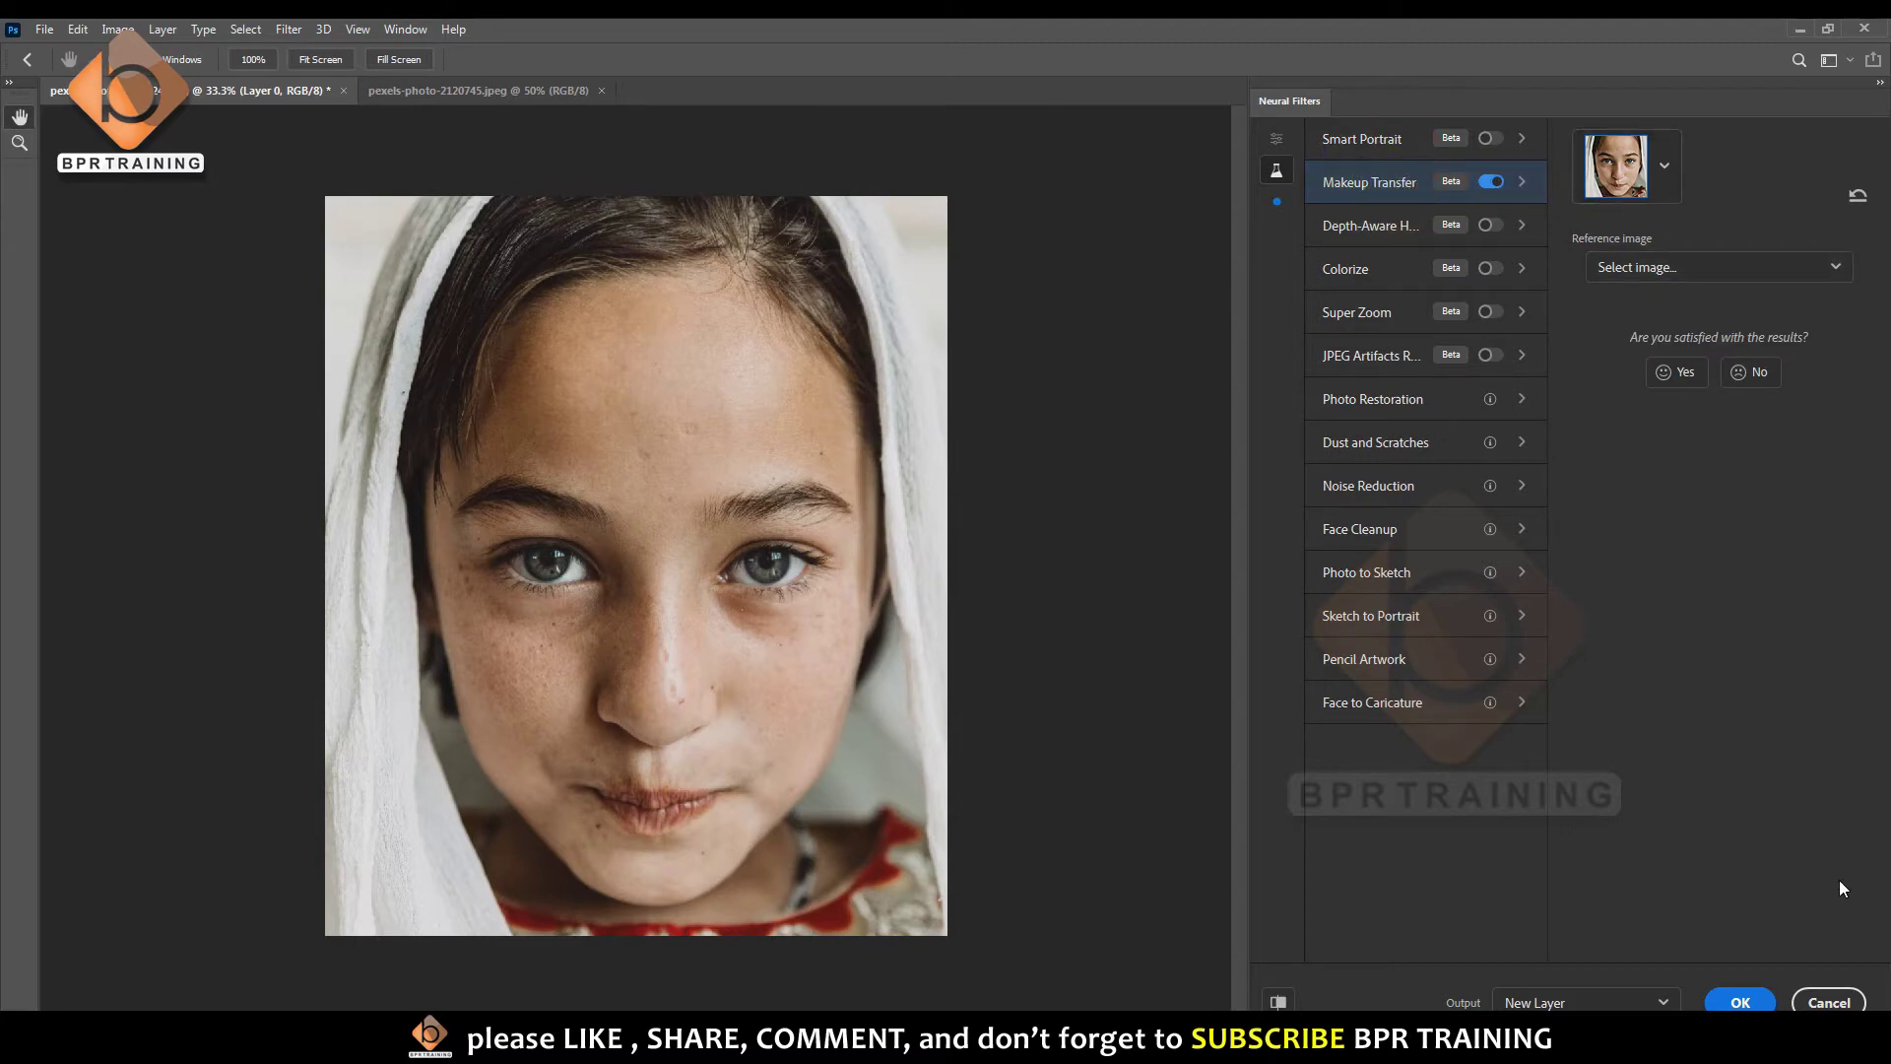
pyautogui.click(1829, 1003)
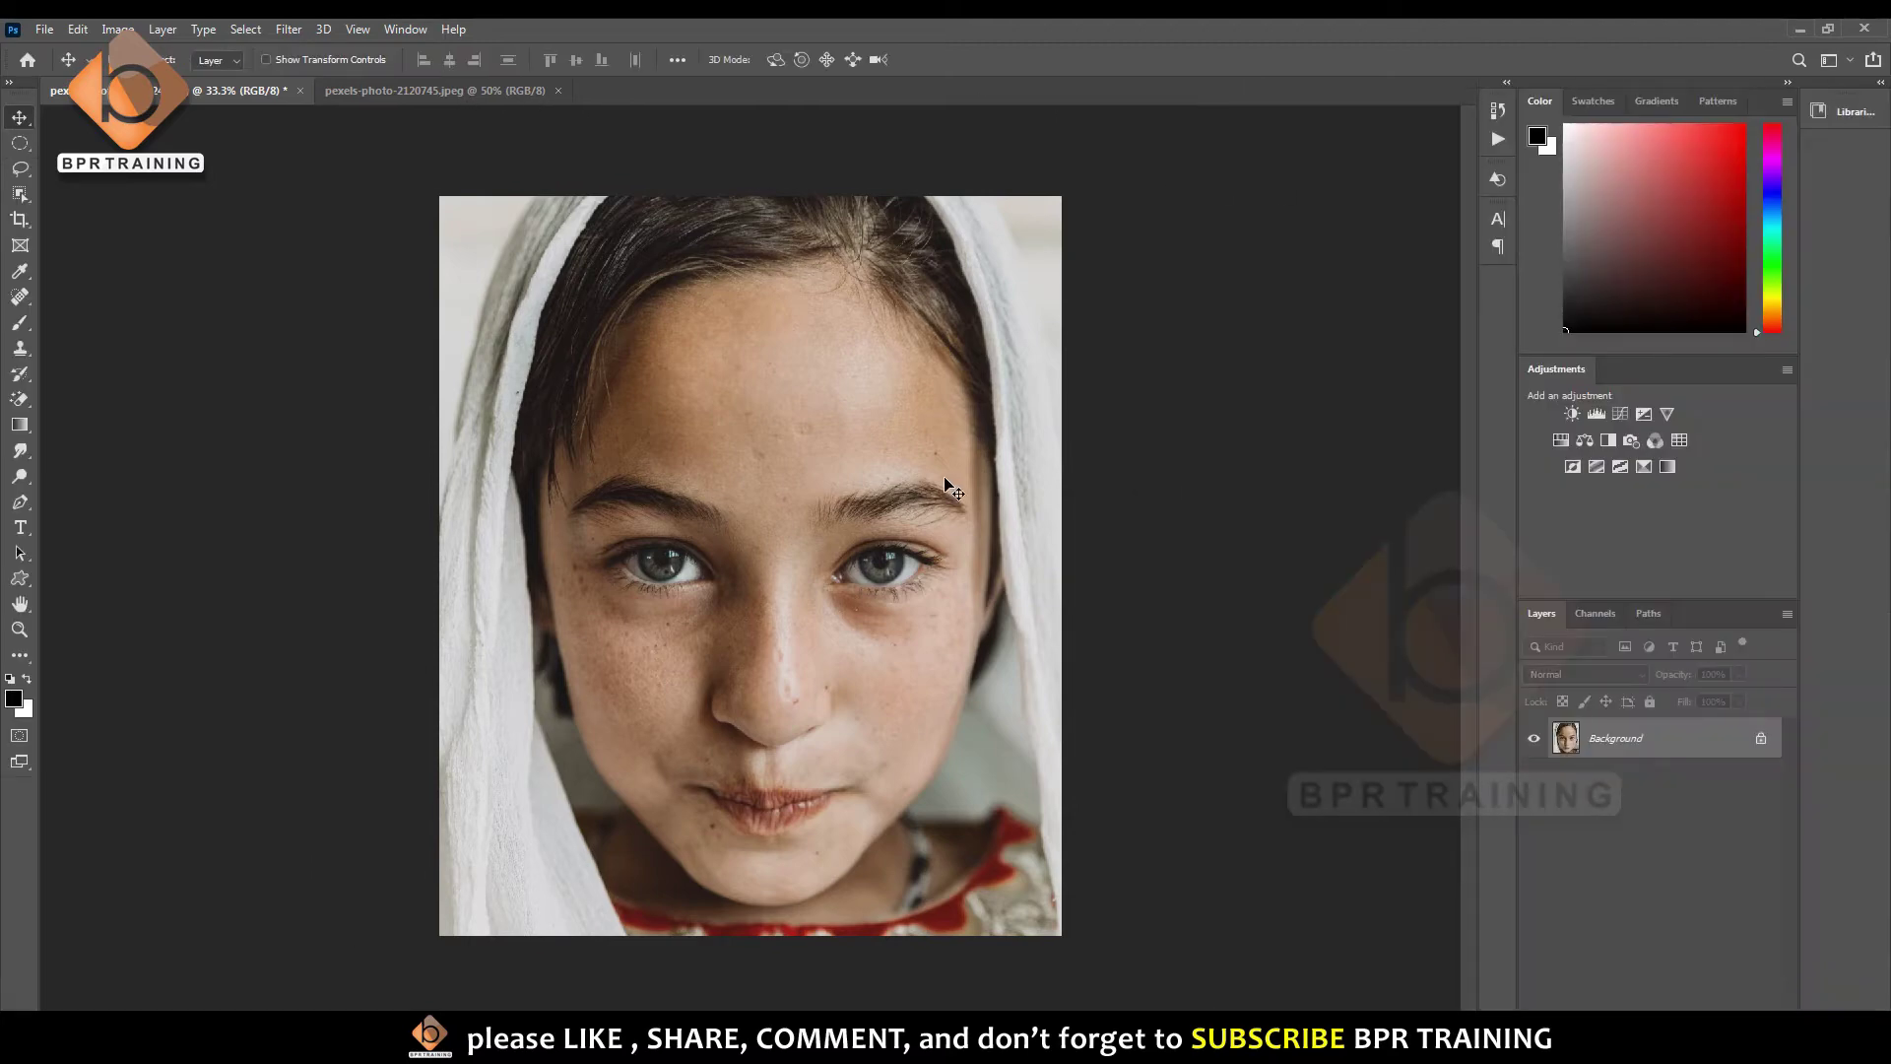
# - Open pexels-photo-839633.jpeg from the Desktop's photoshop 2020 footage folder
pyautogui.hotkey('ctrl', 'o')
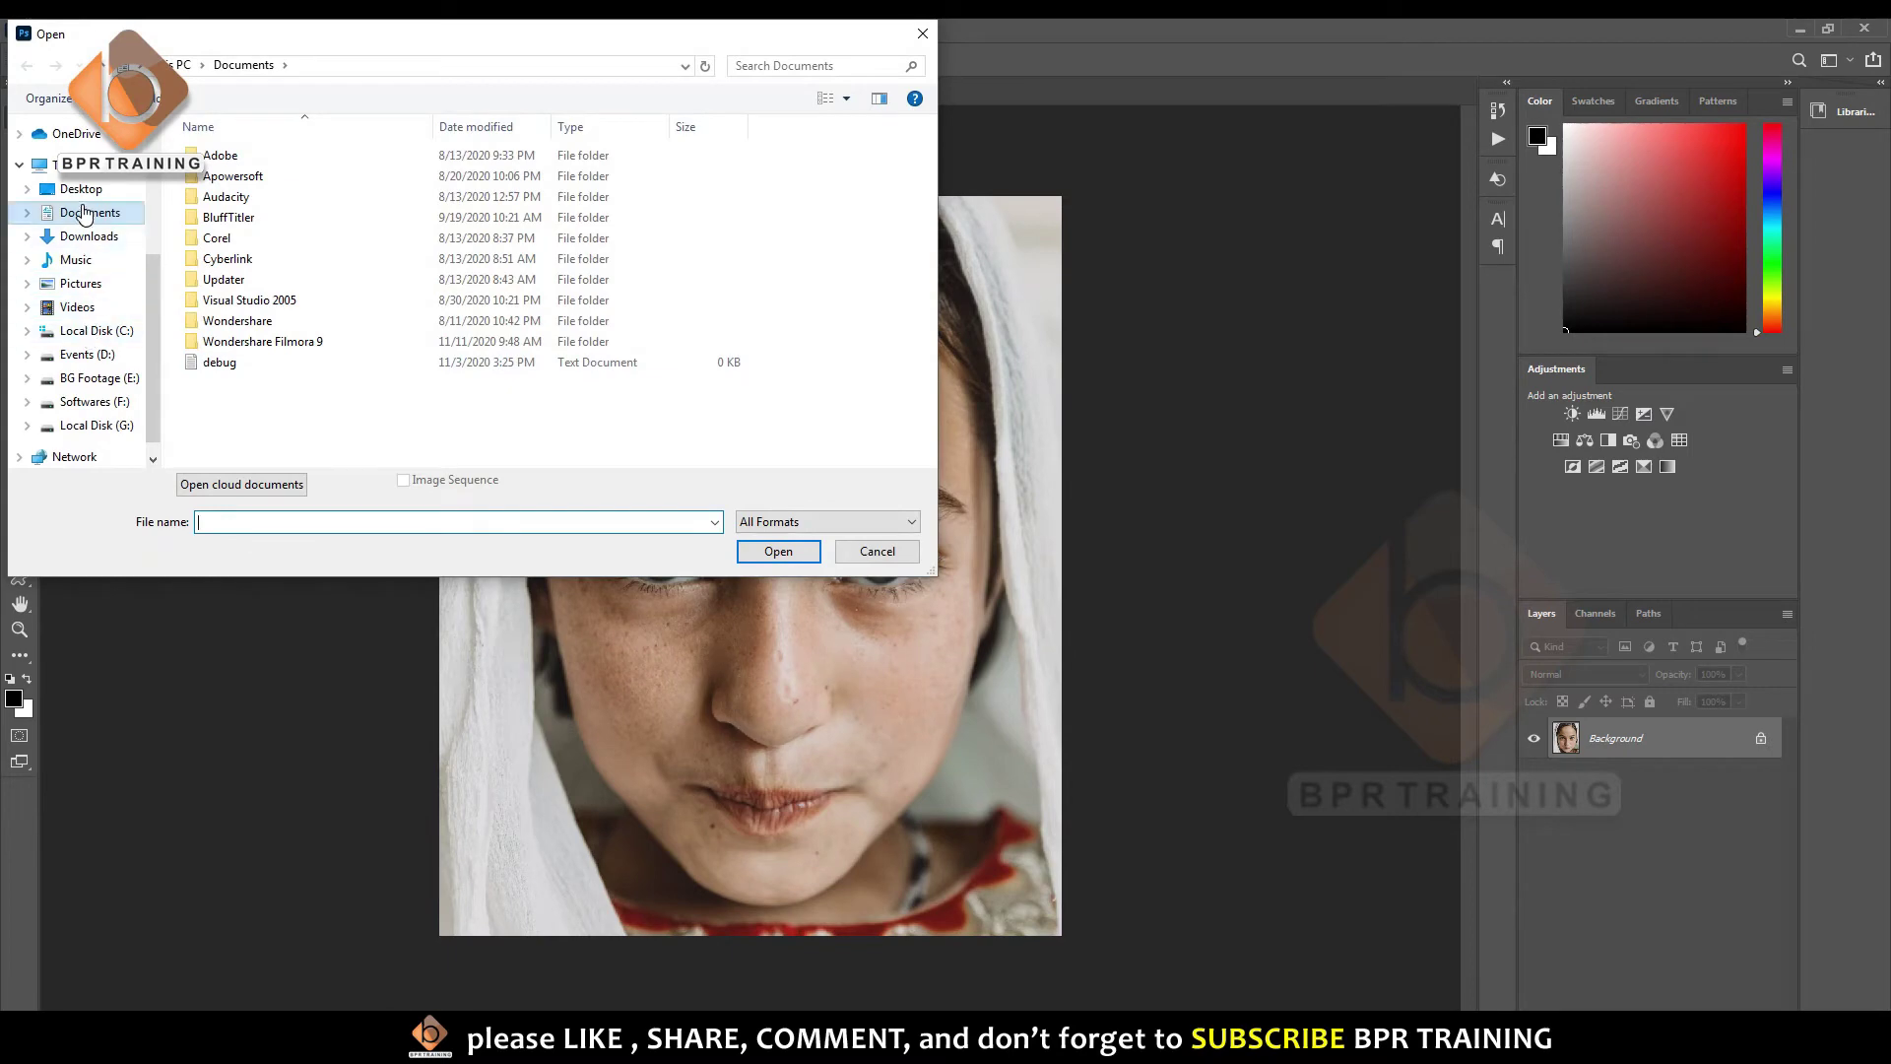
pyautogui.click(81, 189)
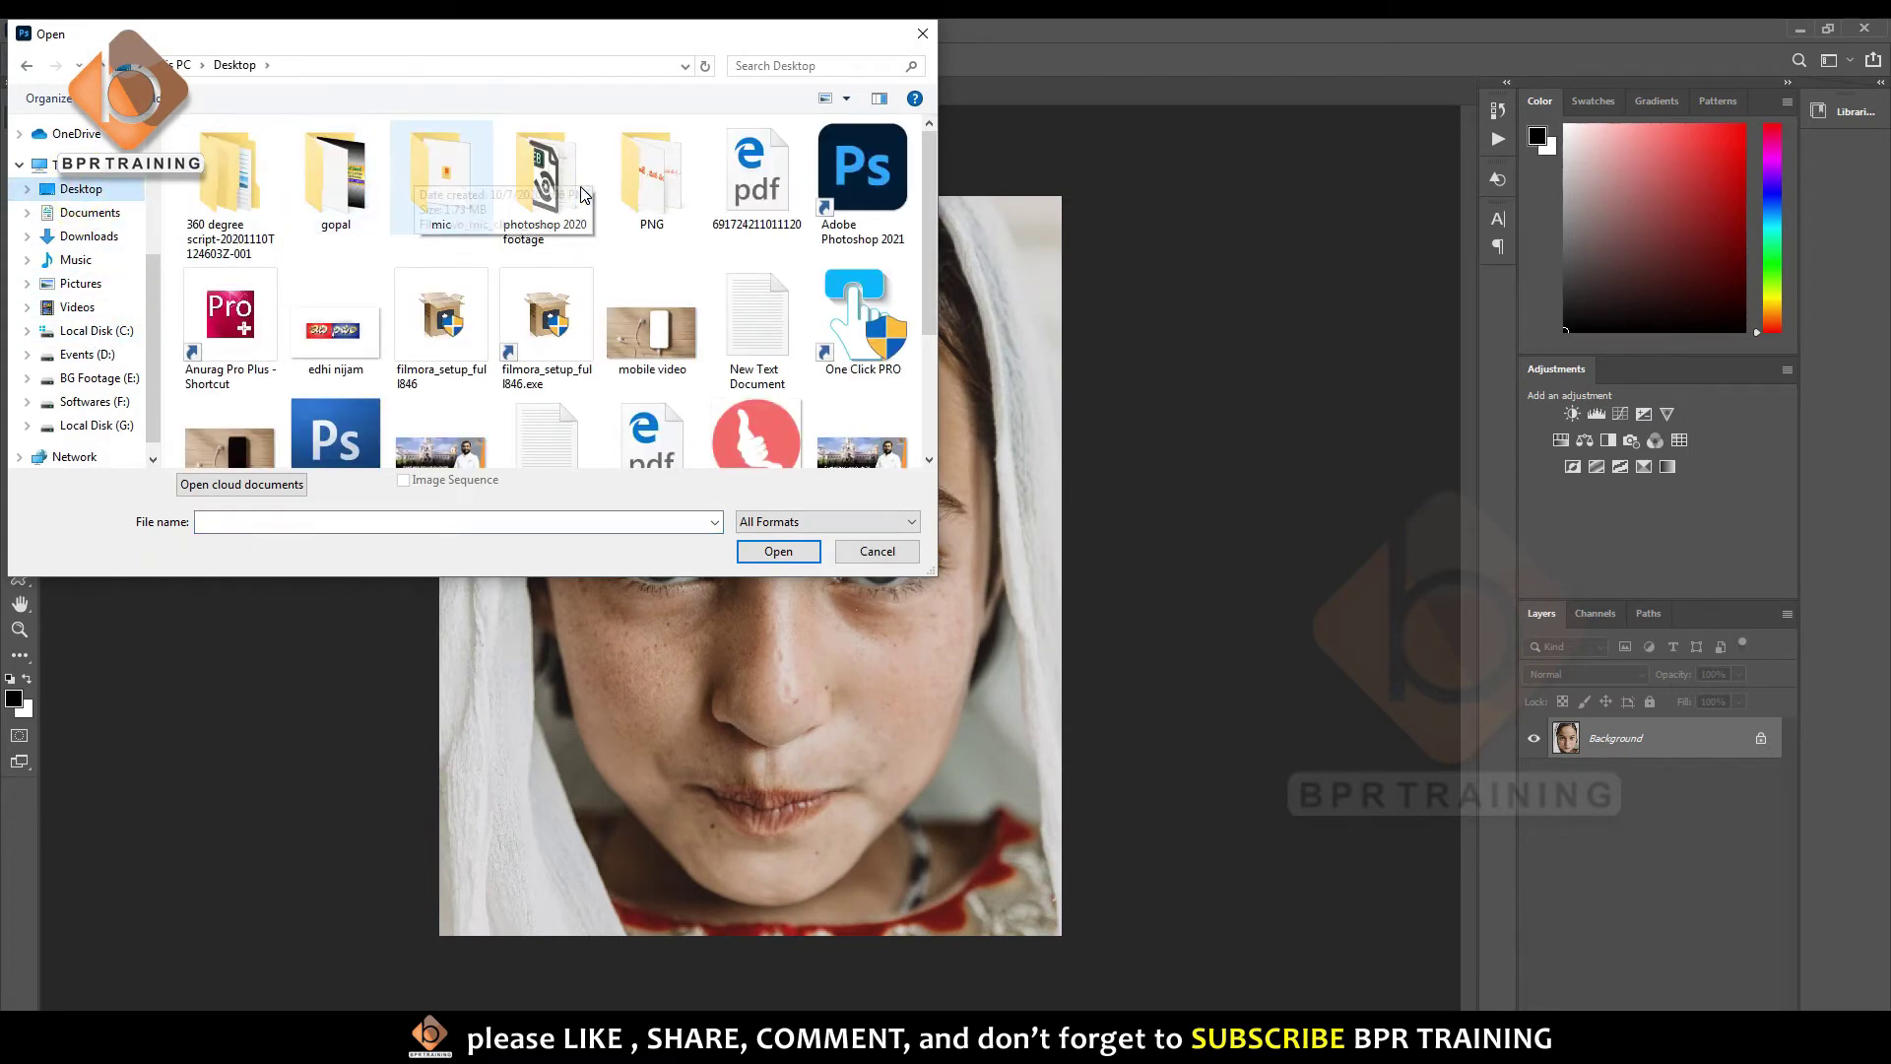
pyautogui.doubleClick(557, 169)
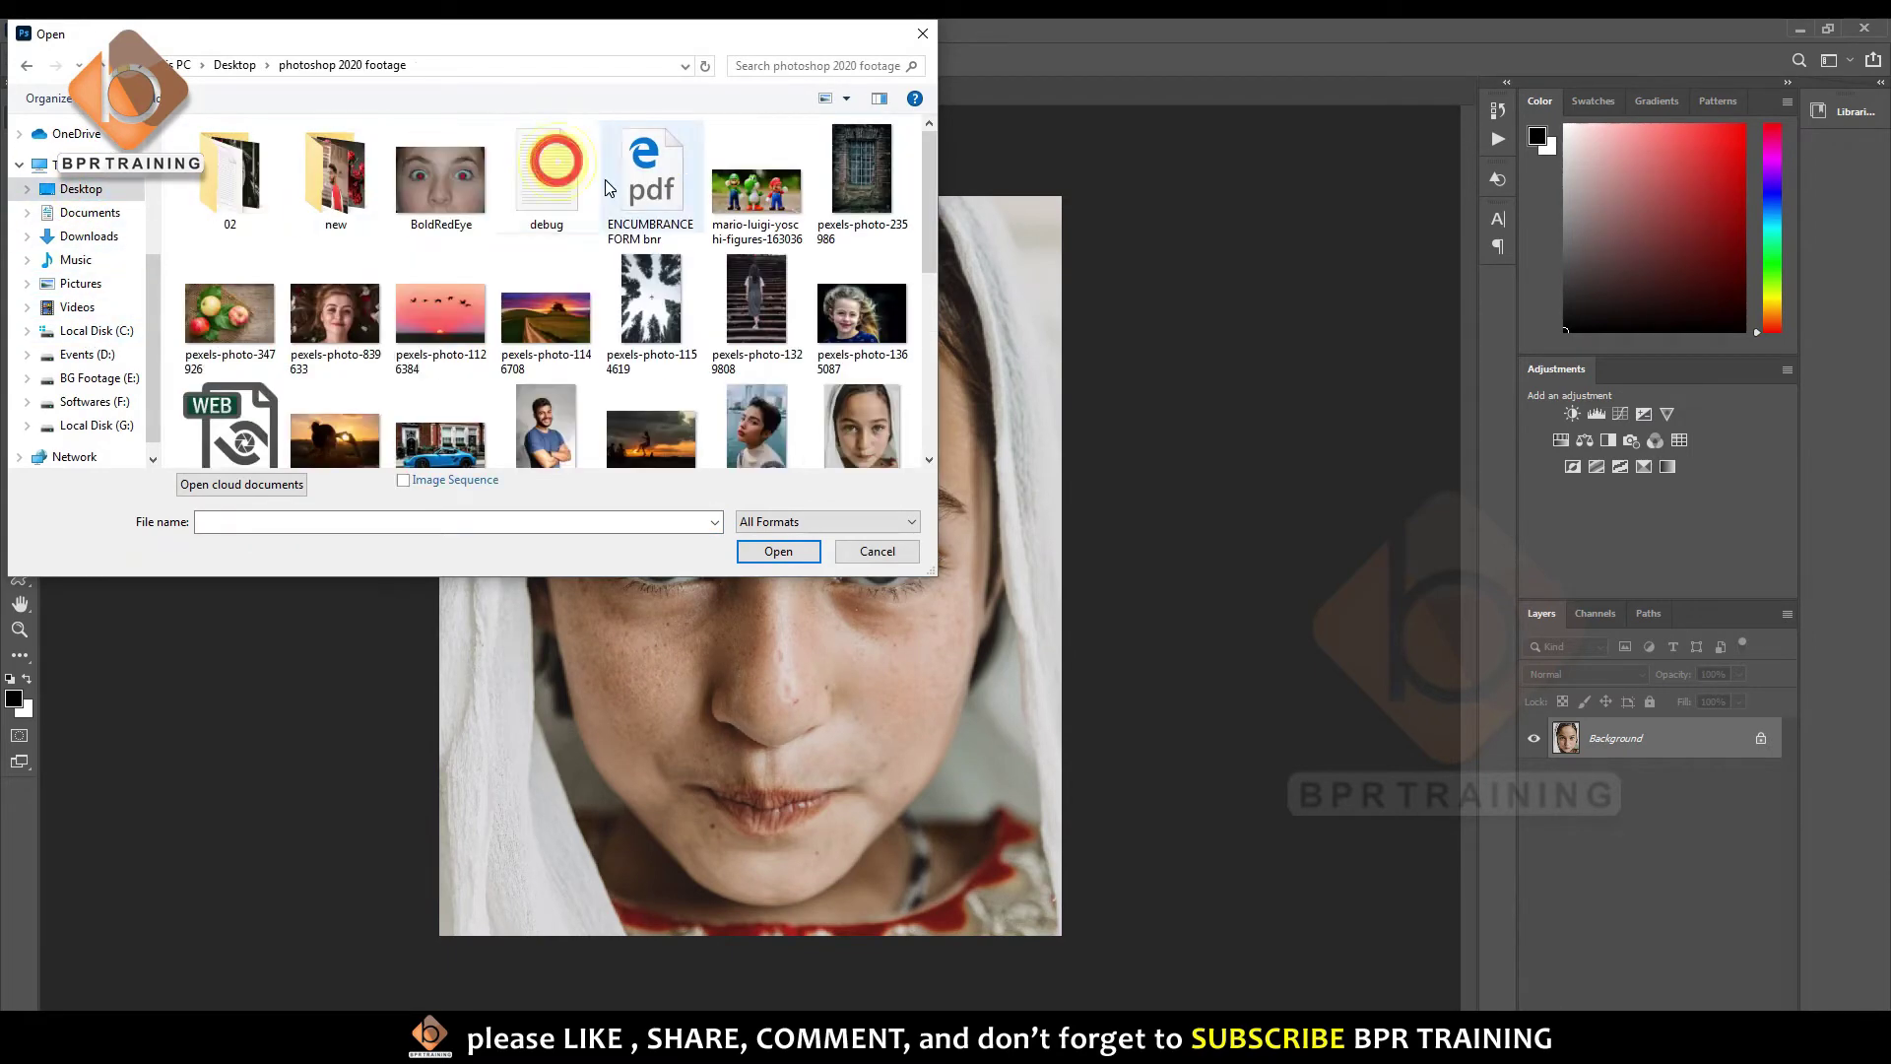
pyautogui.doubleClick(330, 328)
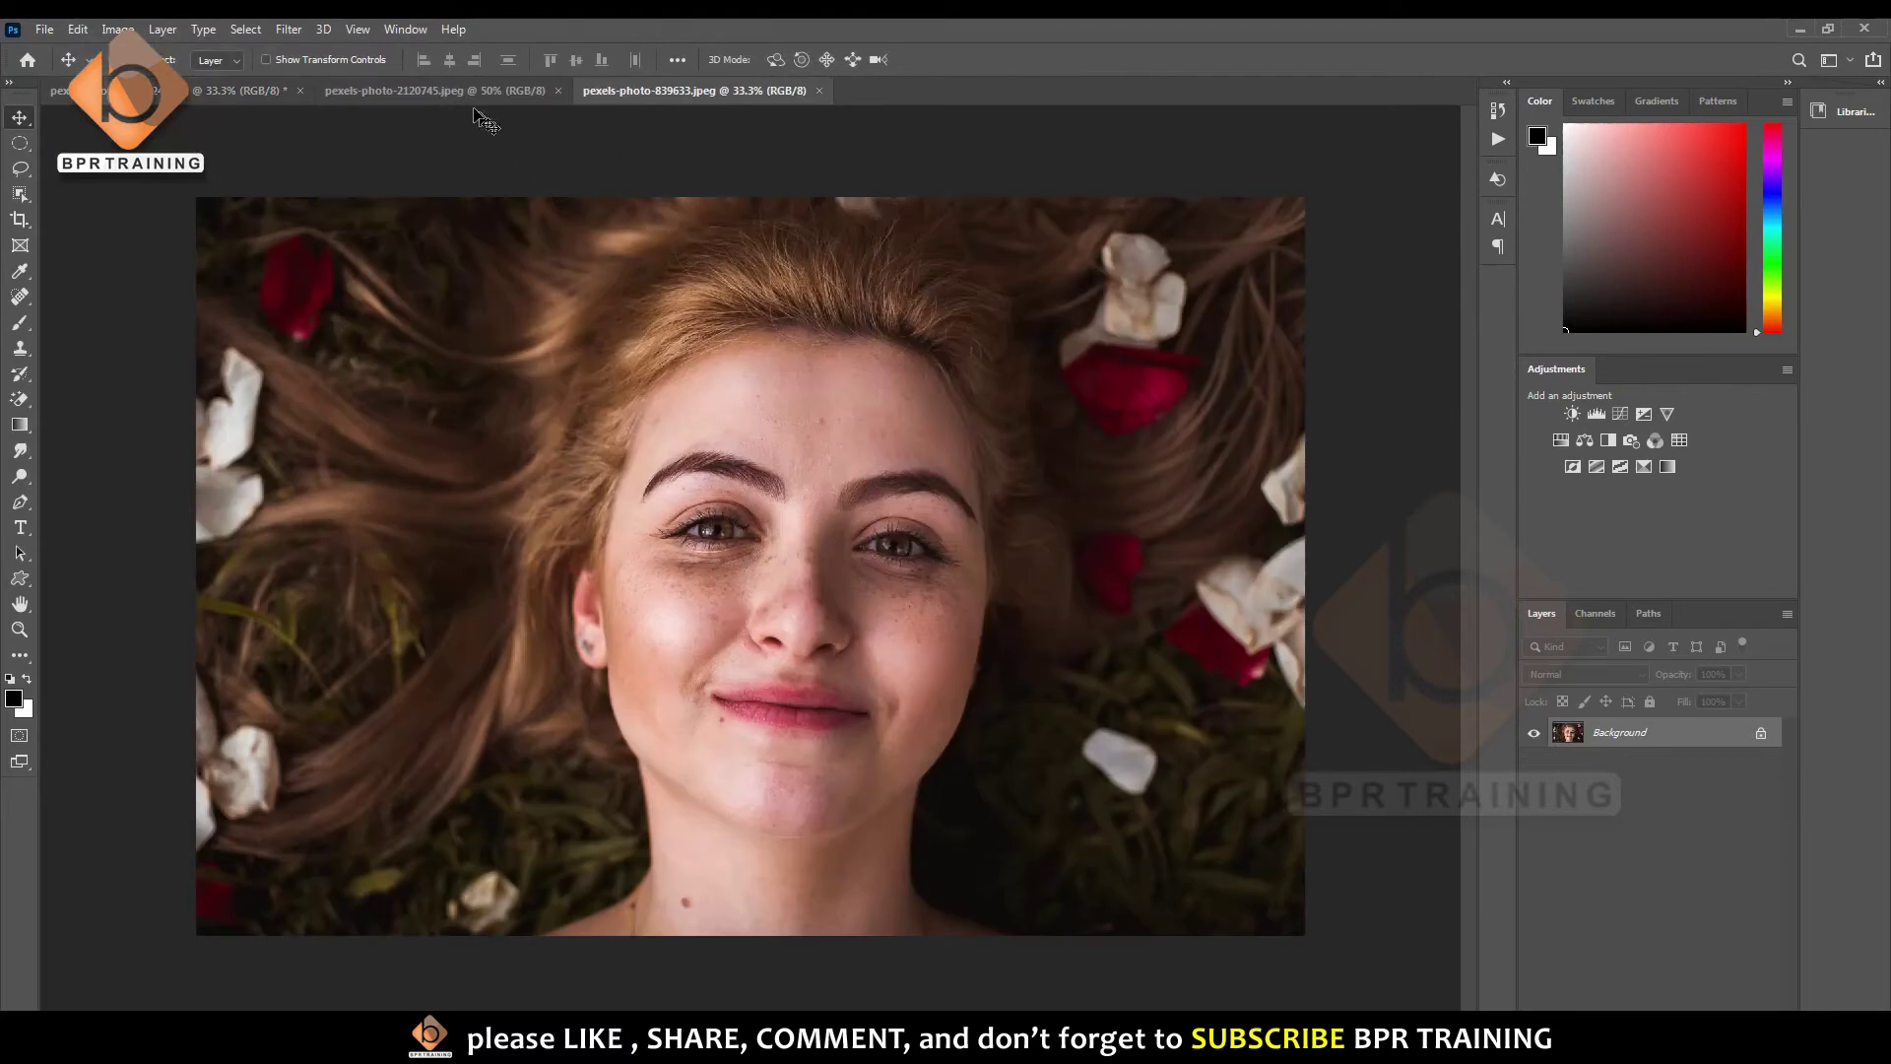
# - Move the pexels-photo-839633 document tab into second position
pyautogui.click(468, 92)
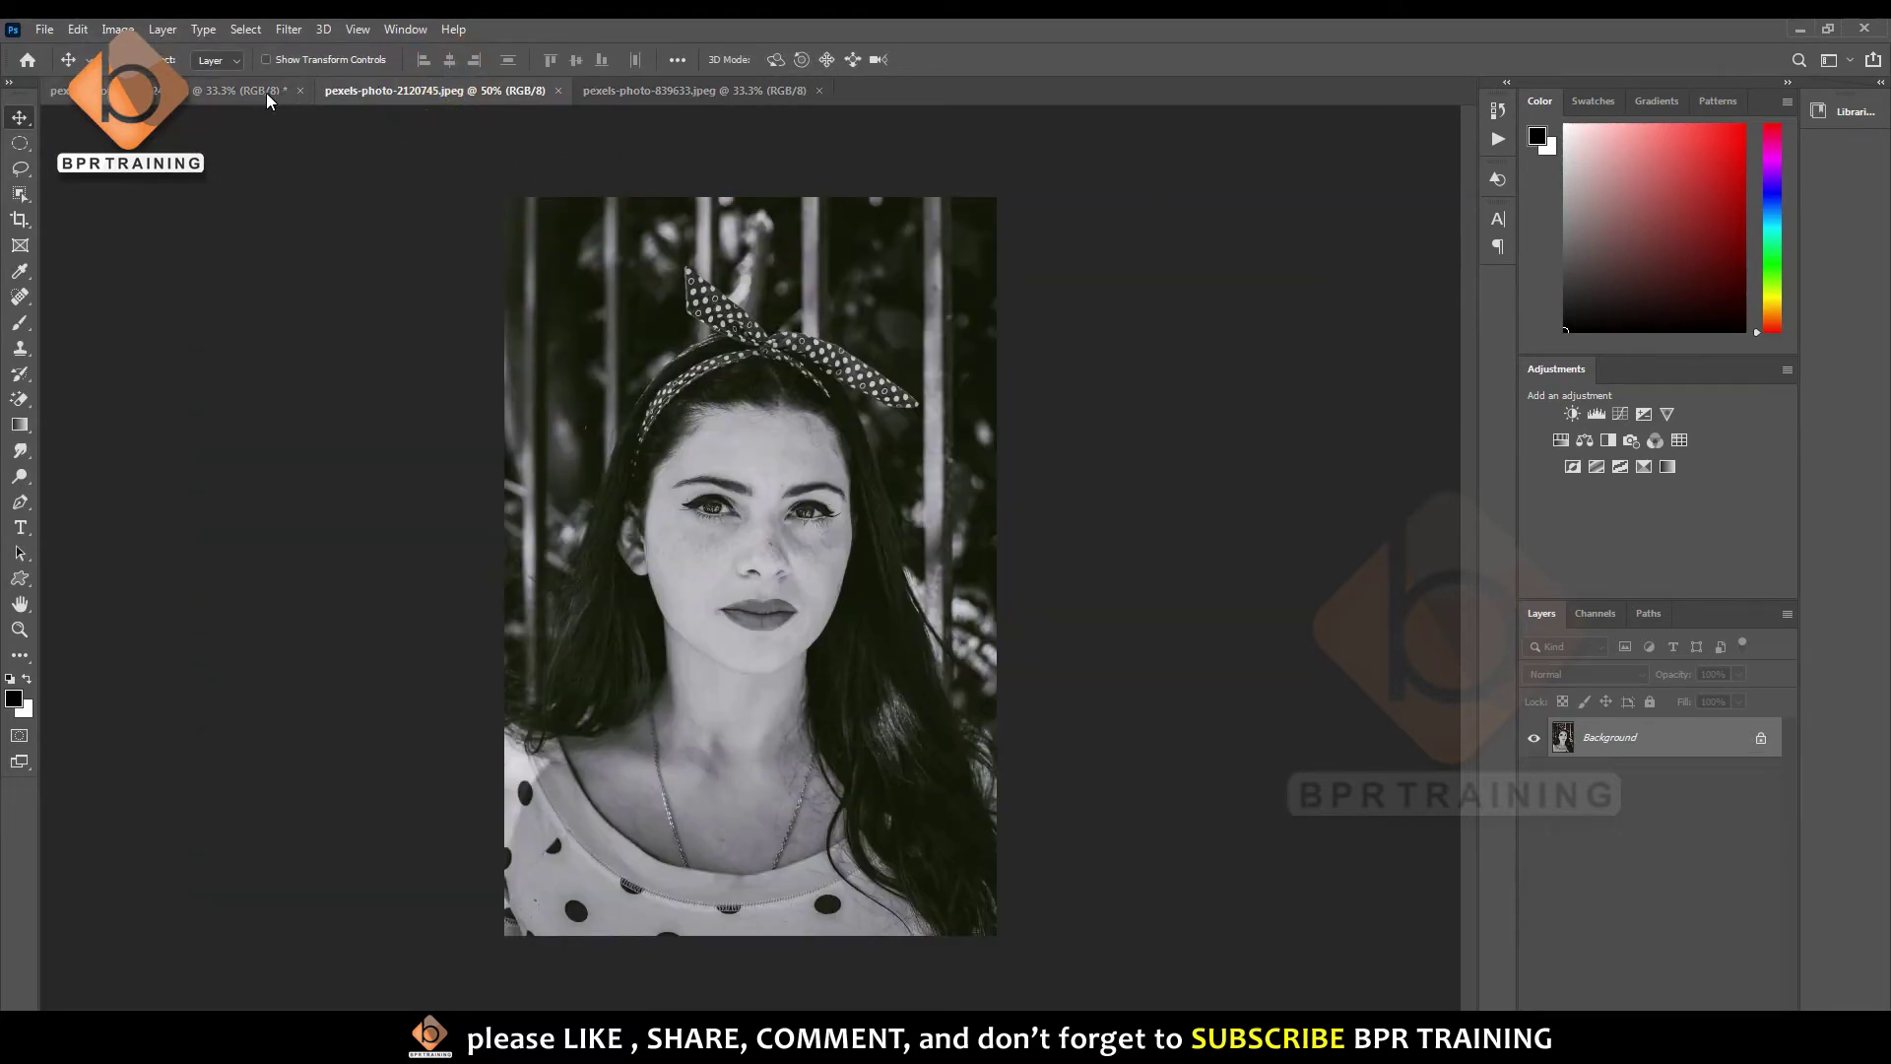
pyautogui.click(202, 89)
pyautogui.click(456, 89)
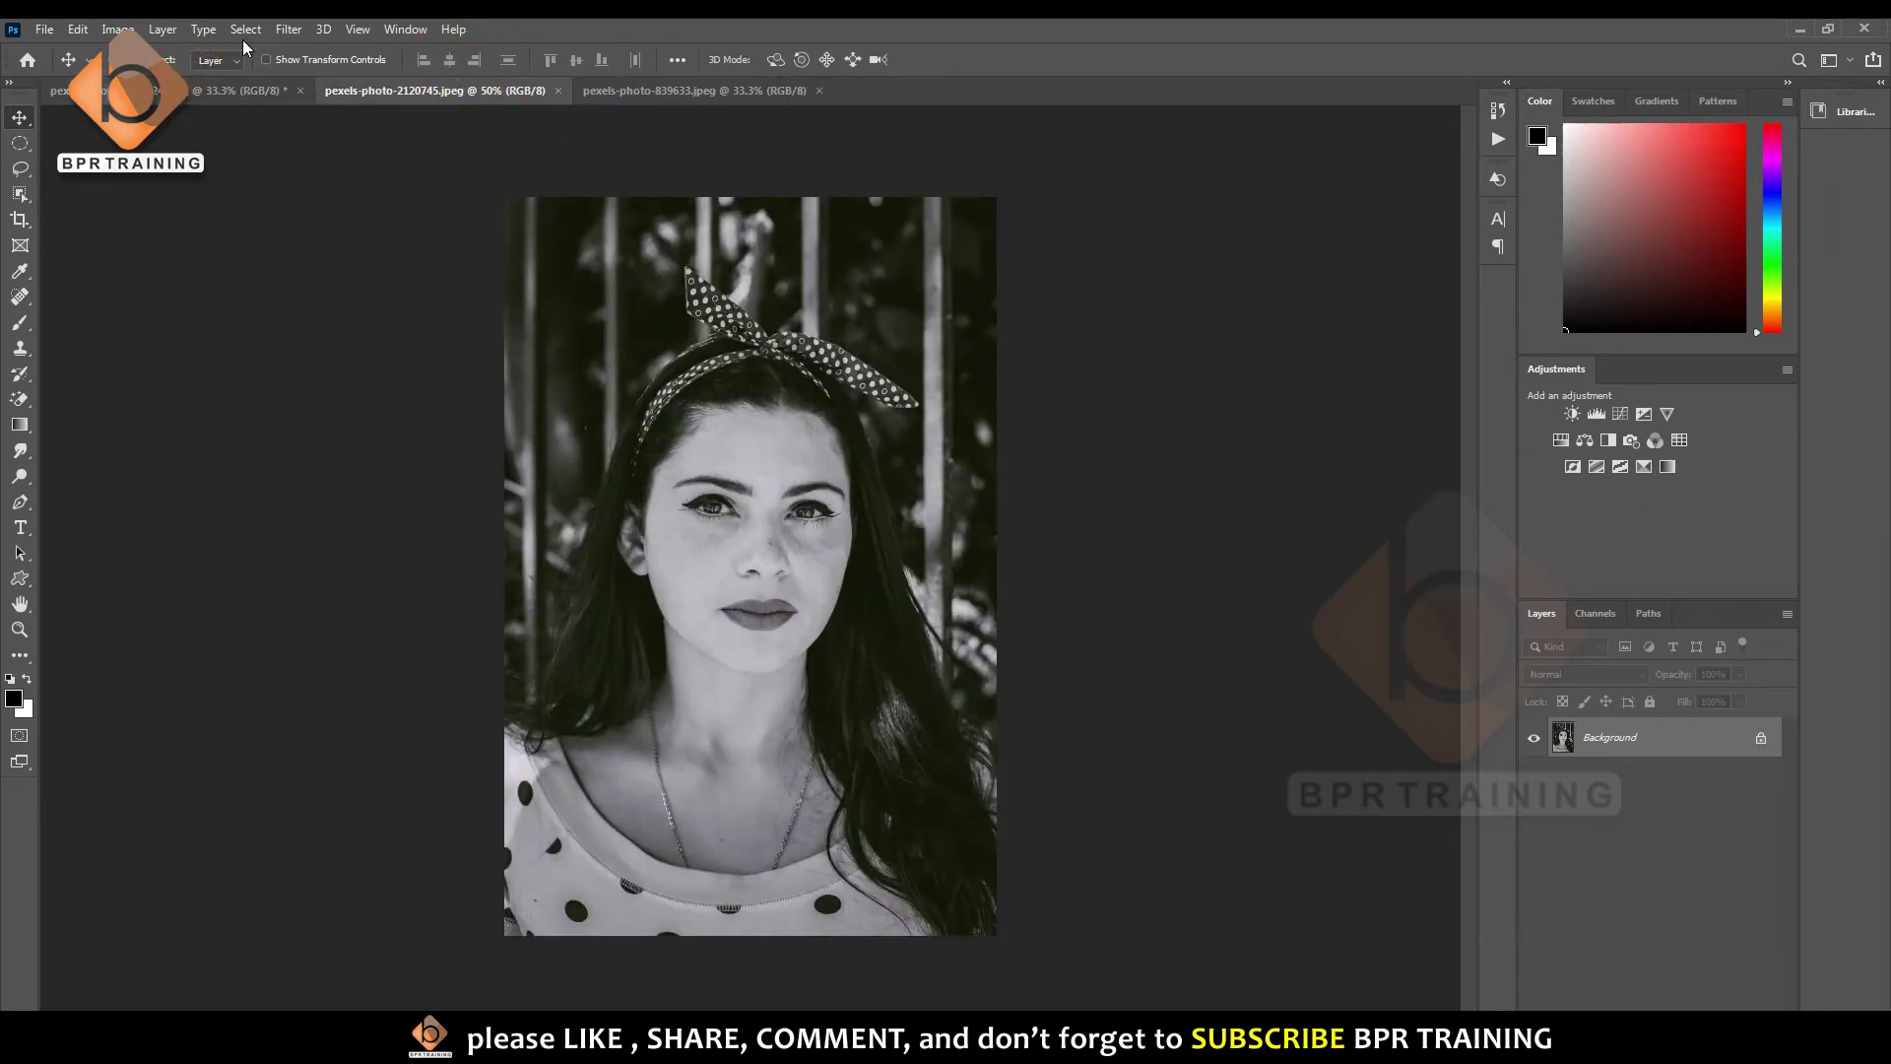
pyautogui.moveTo(679, 90); pyautogui.dragTo(393, 106)
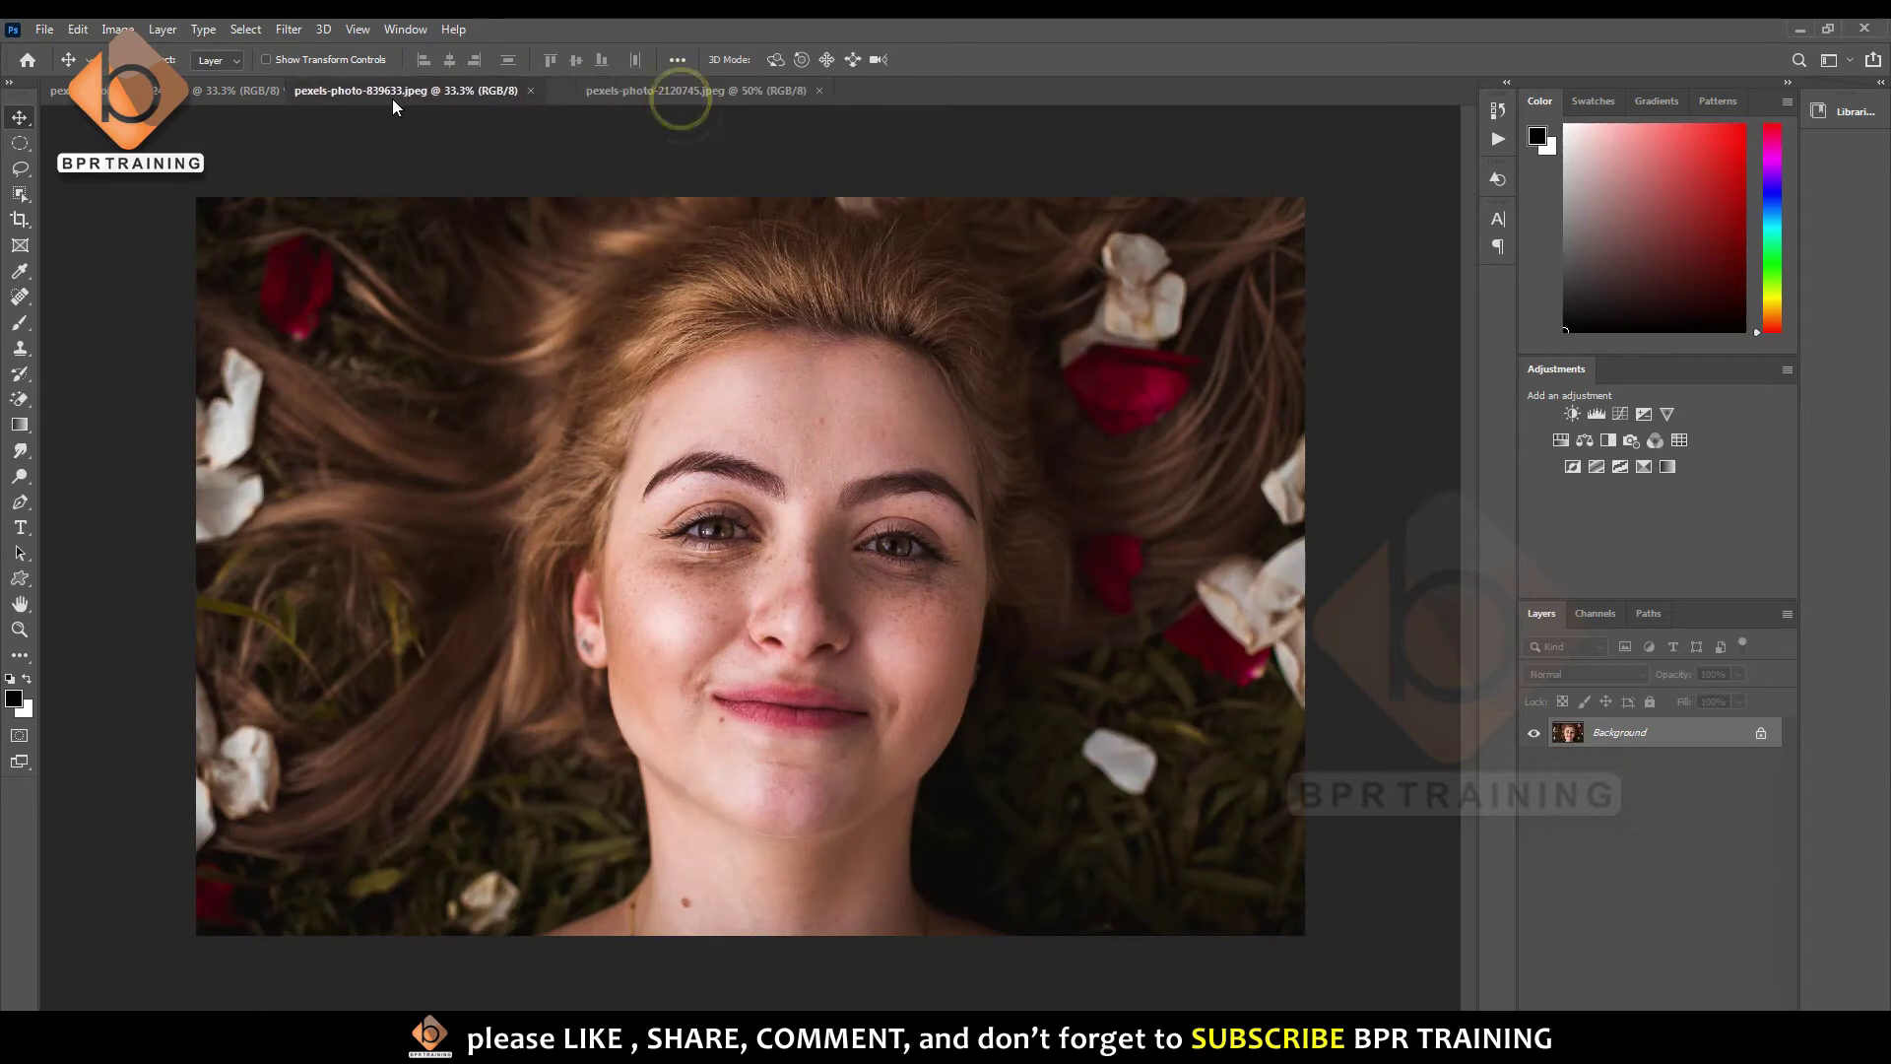
pyautogui.click(446, 93)
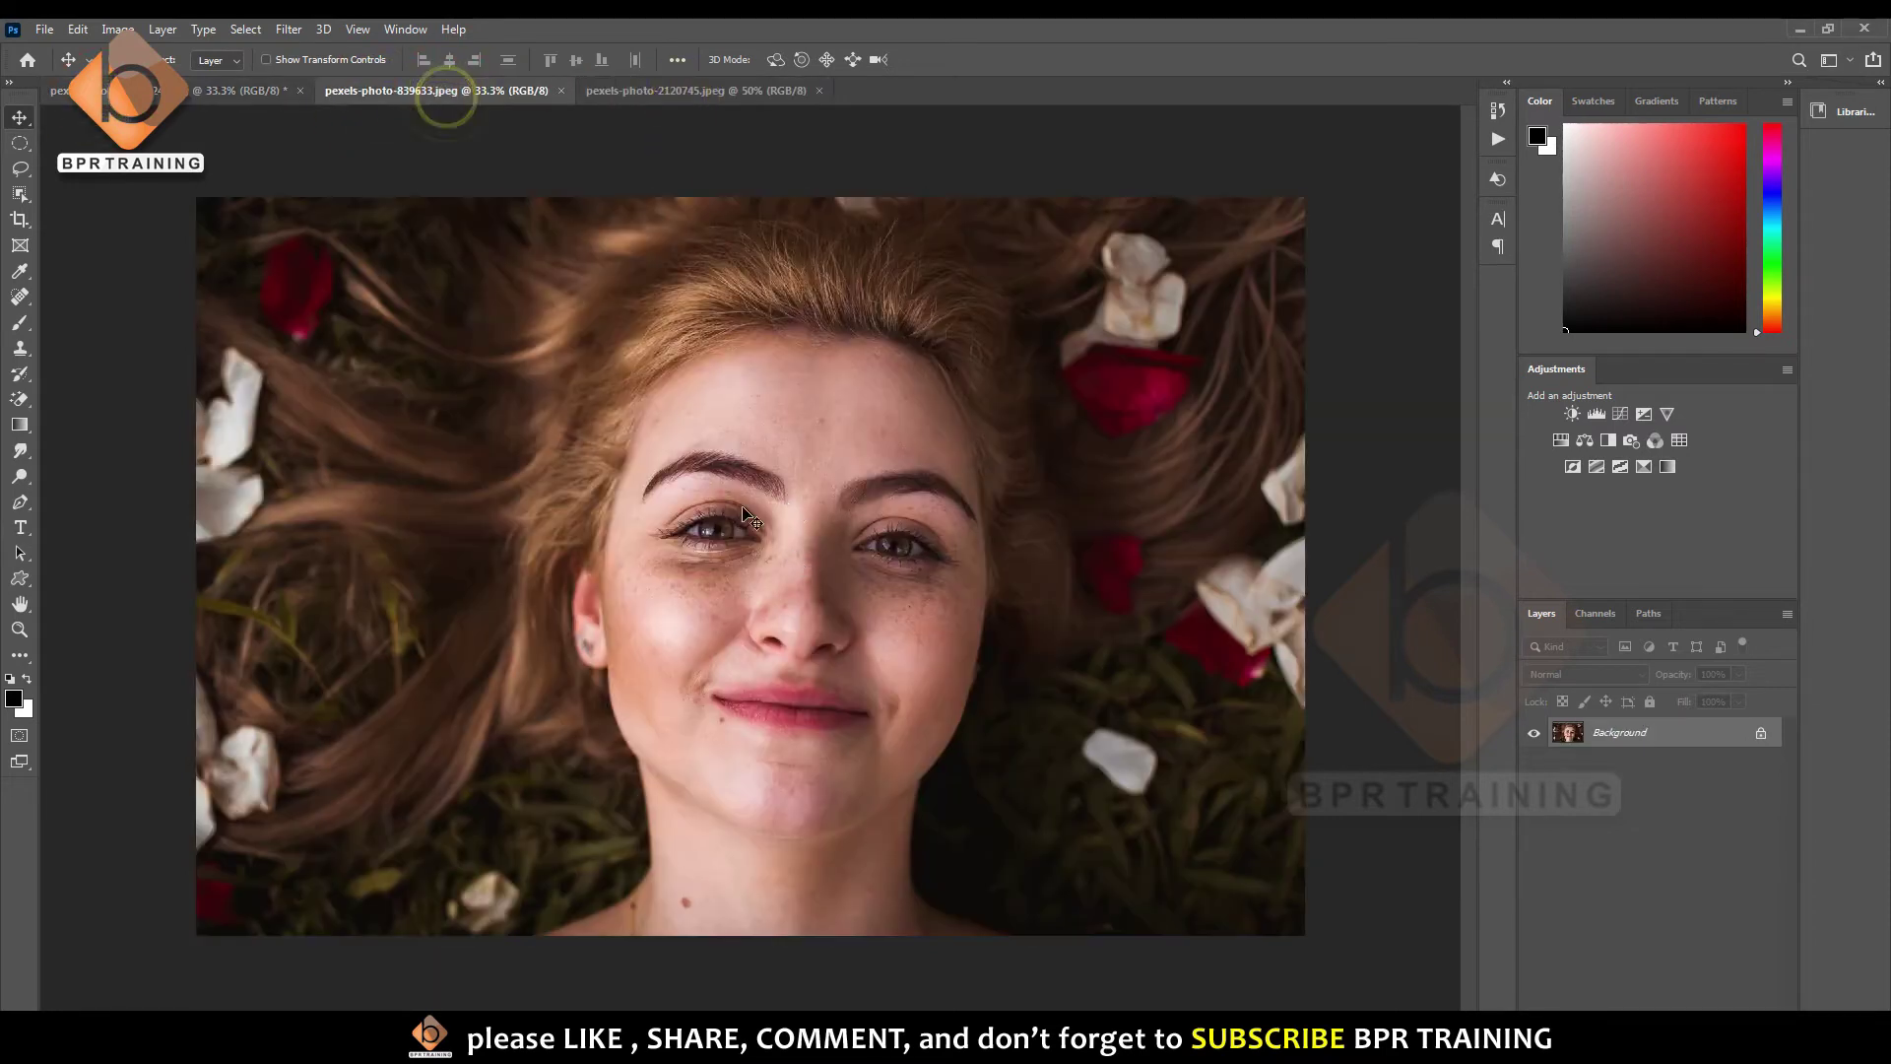
# - Return to the freckled girl's portrait and open Neural Filters on it
pyautogui.hotkey('ctrl', 'shift', 'Tab')
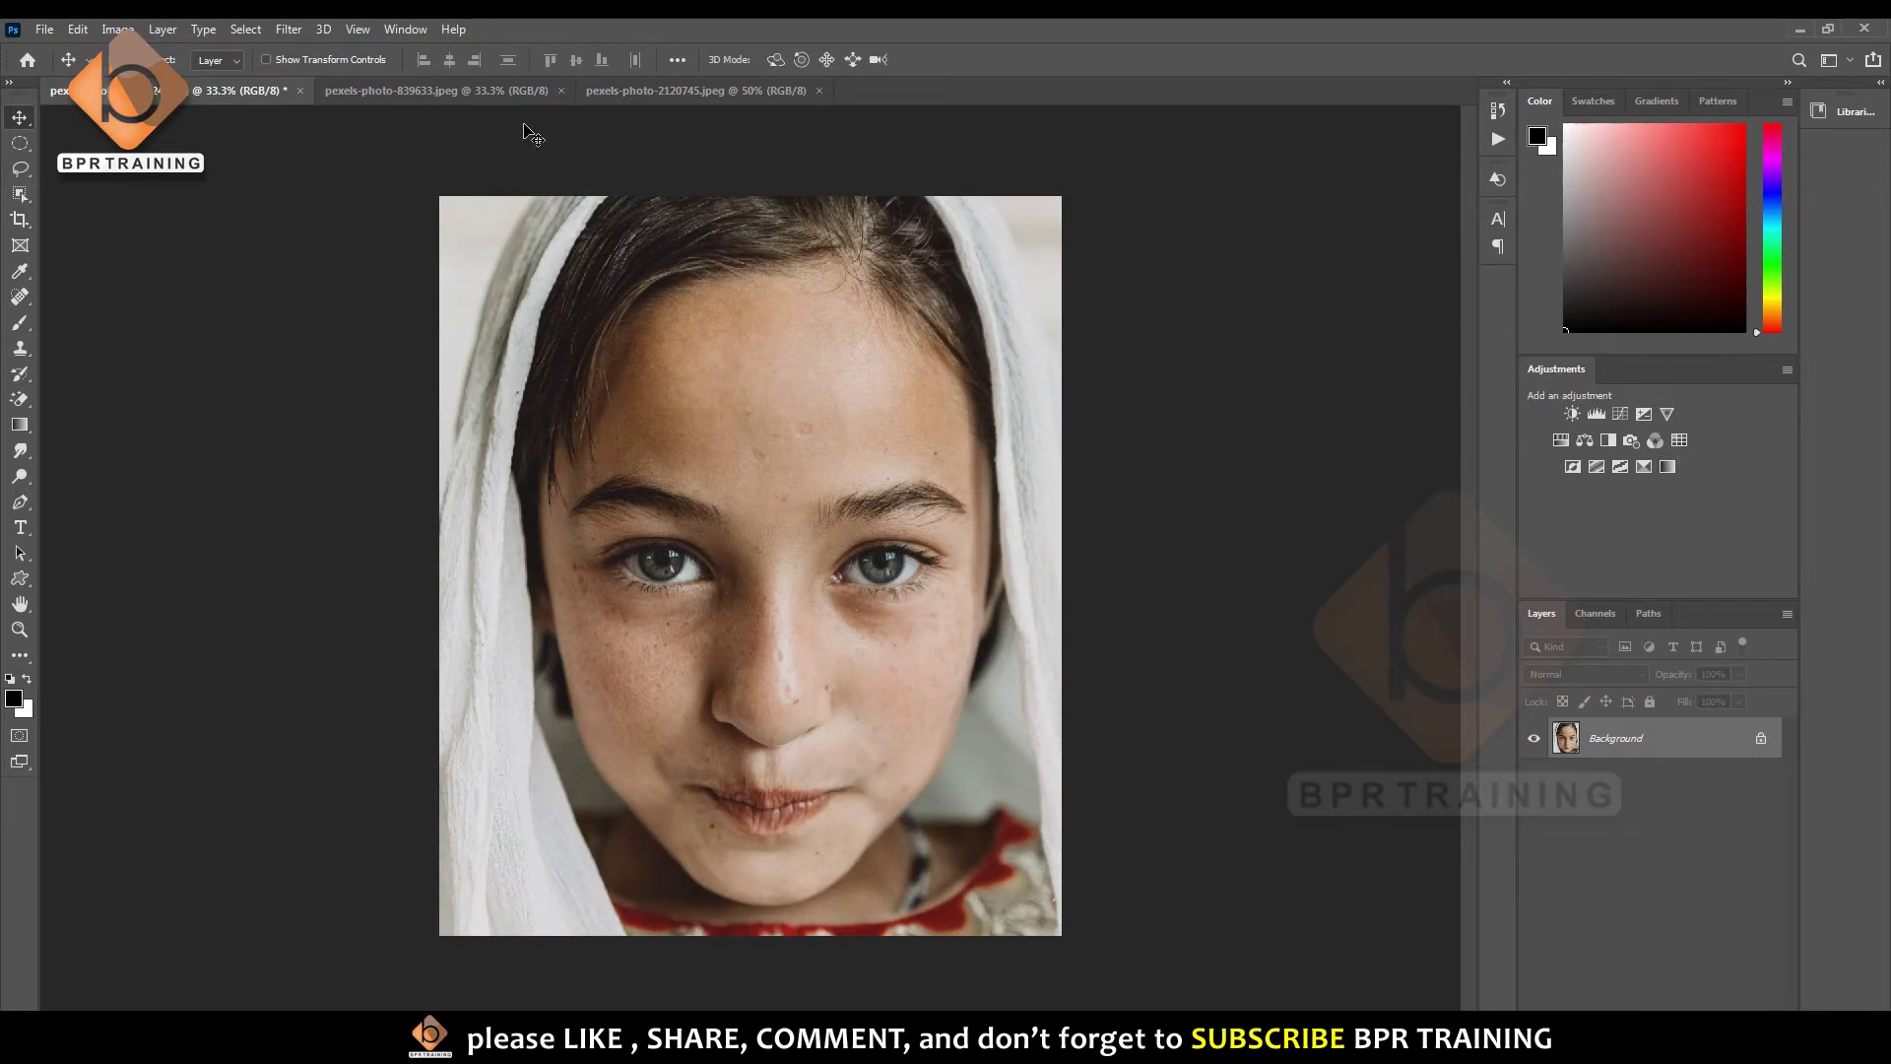
pyautogui.click(295, 30)
pyautogui.click(330, 111)
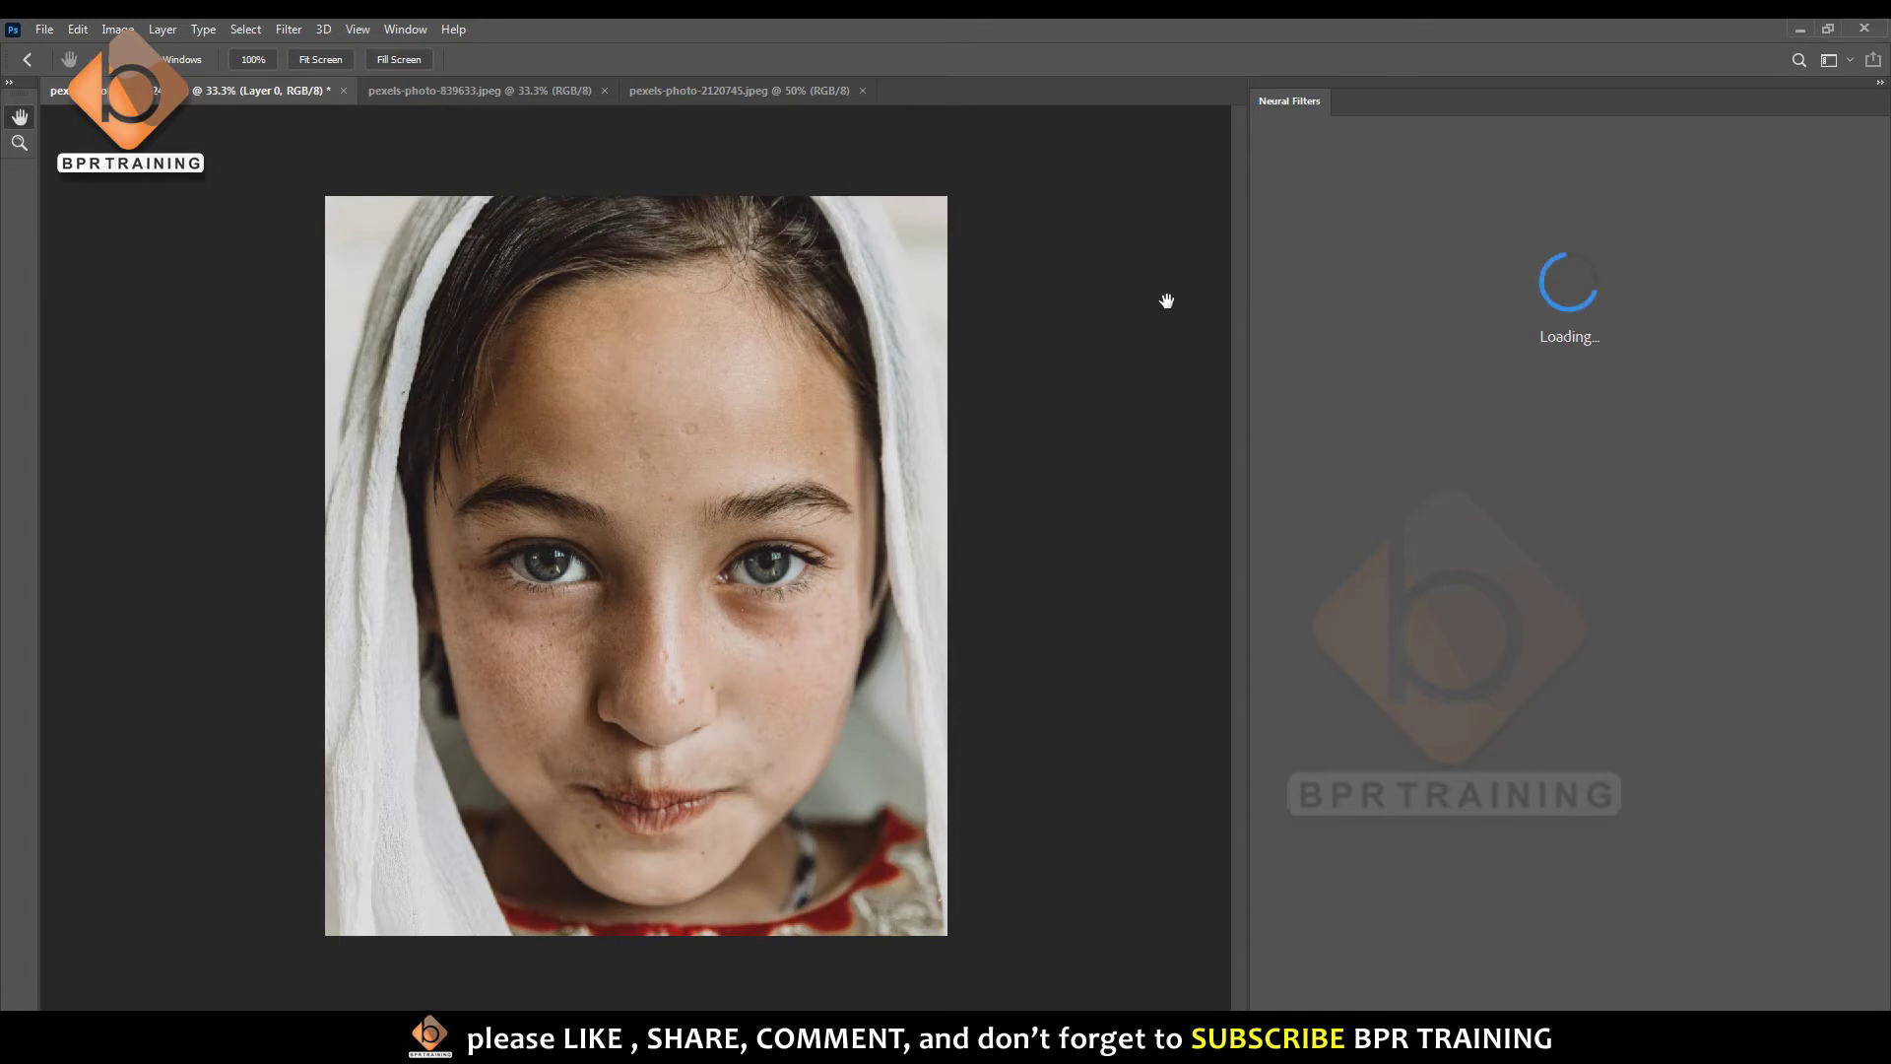
# - Apply Makeup Transfer with pexels-photo-839633.jpeg as reference, comparing the preview before confirming
pyautogui.click(1281, 170)
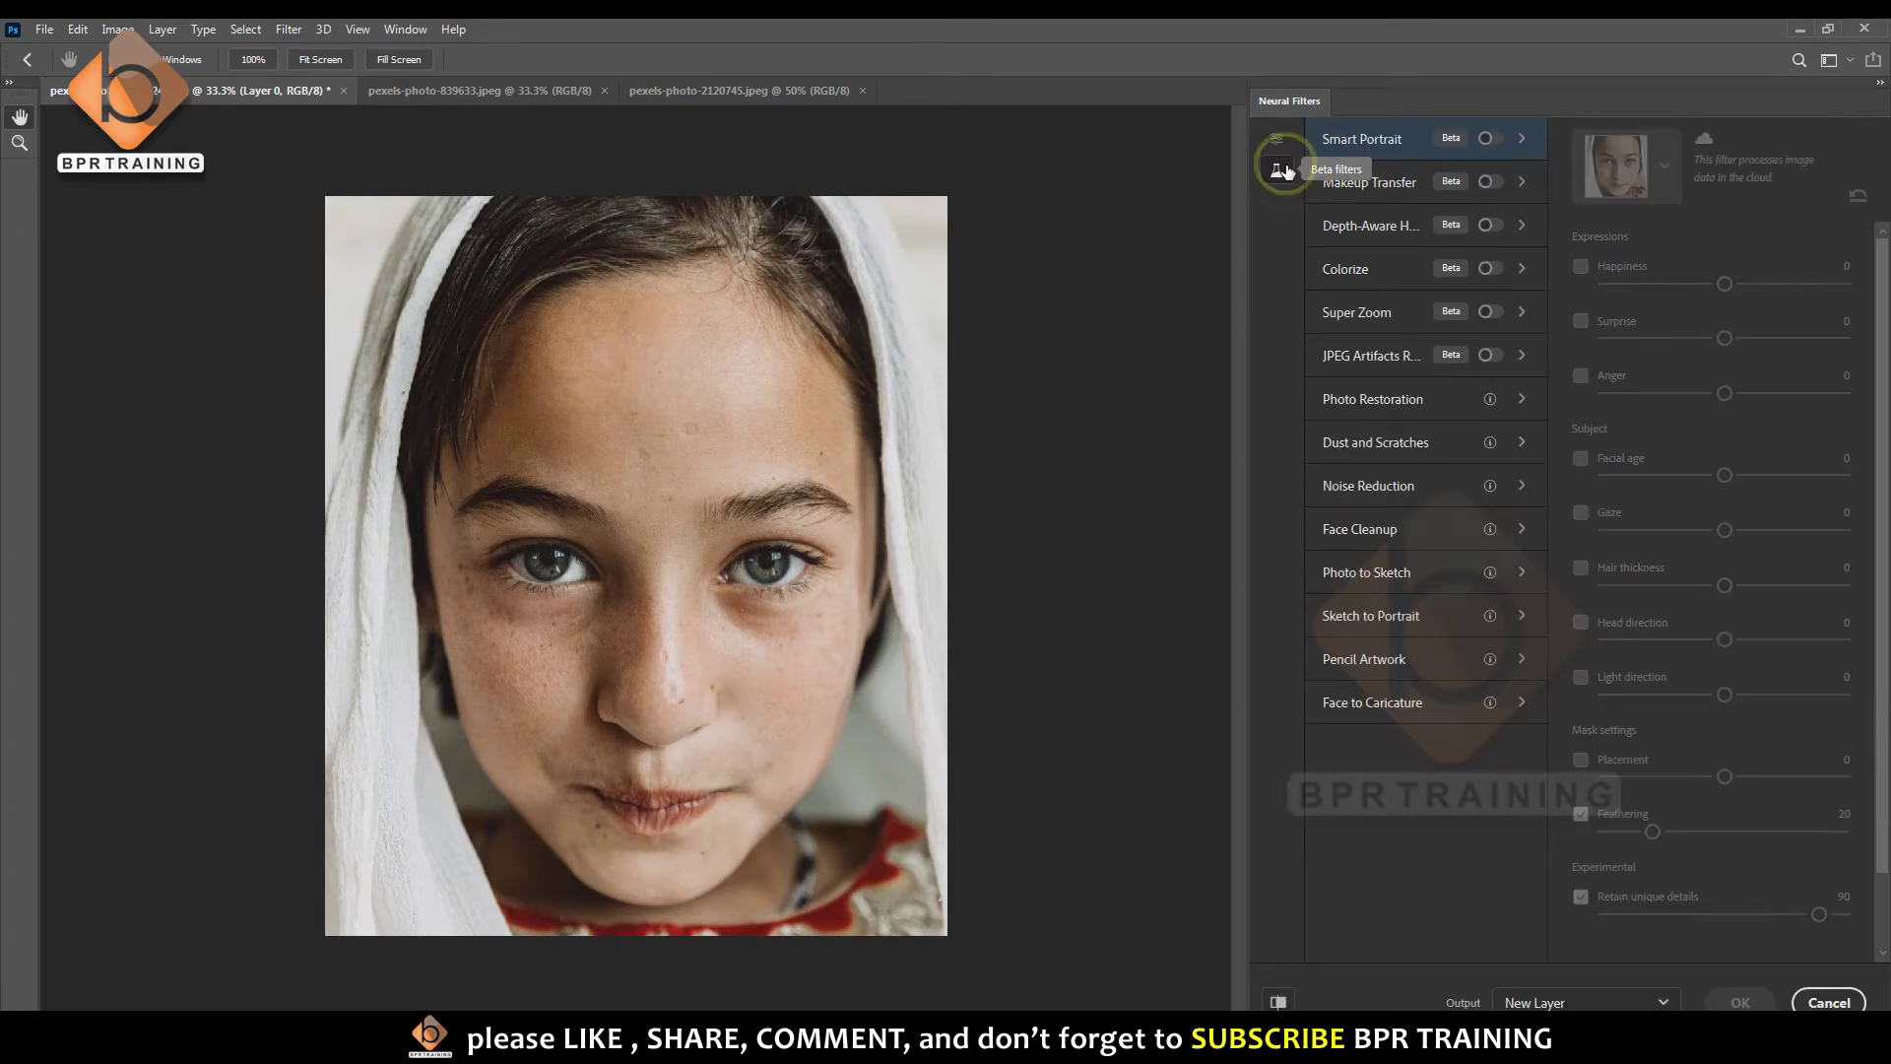
pyautogui.click(1489, 185)
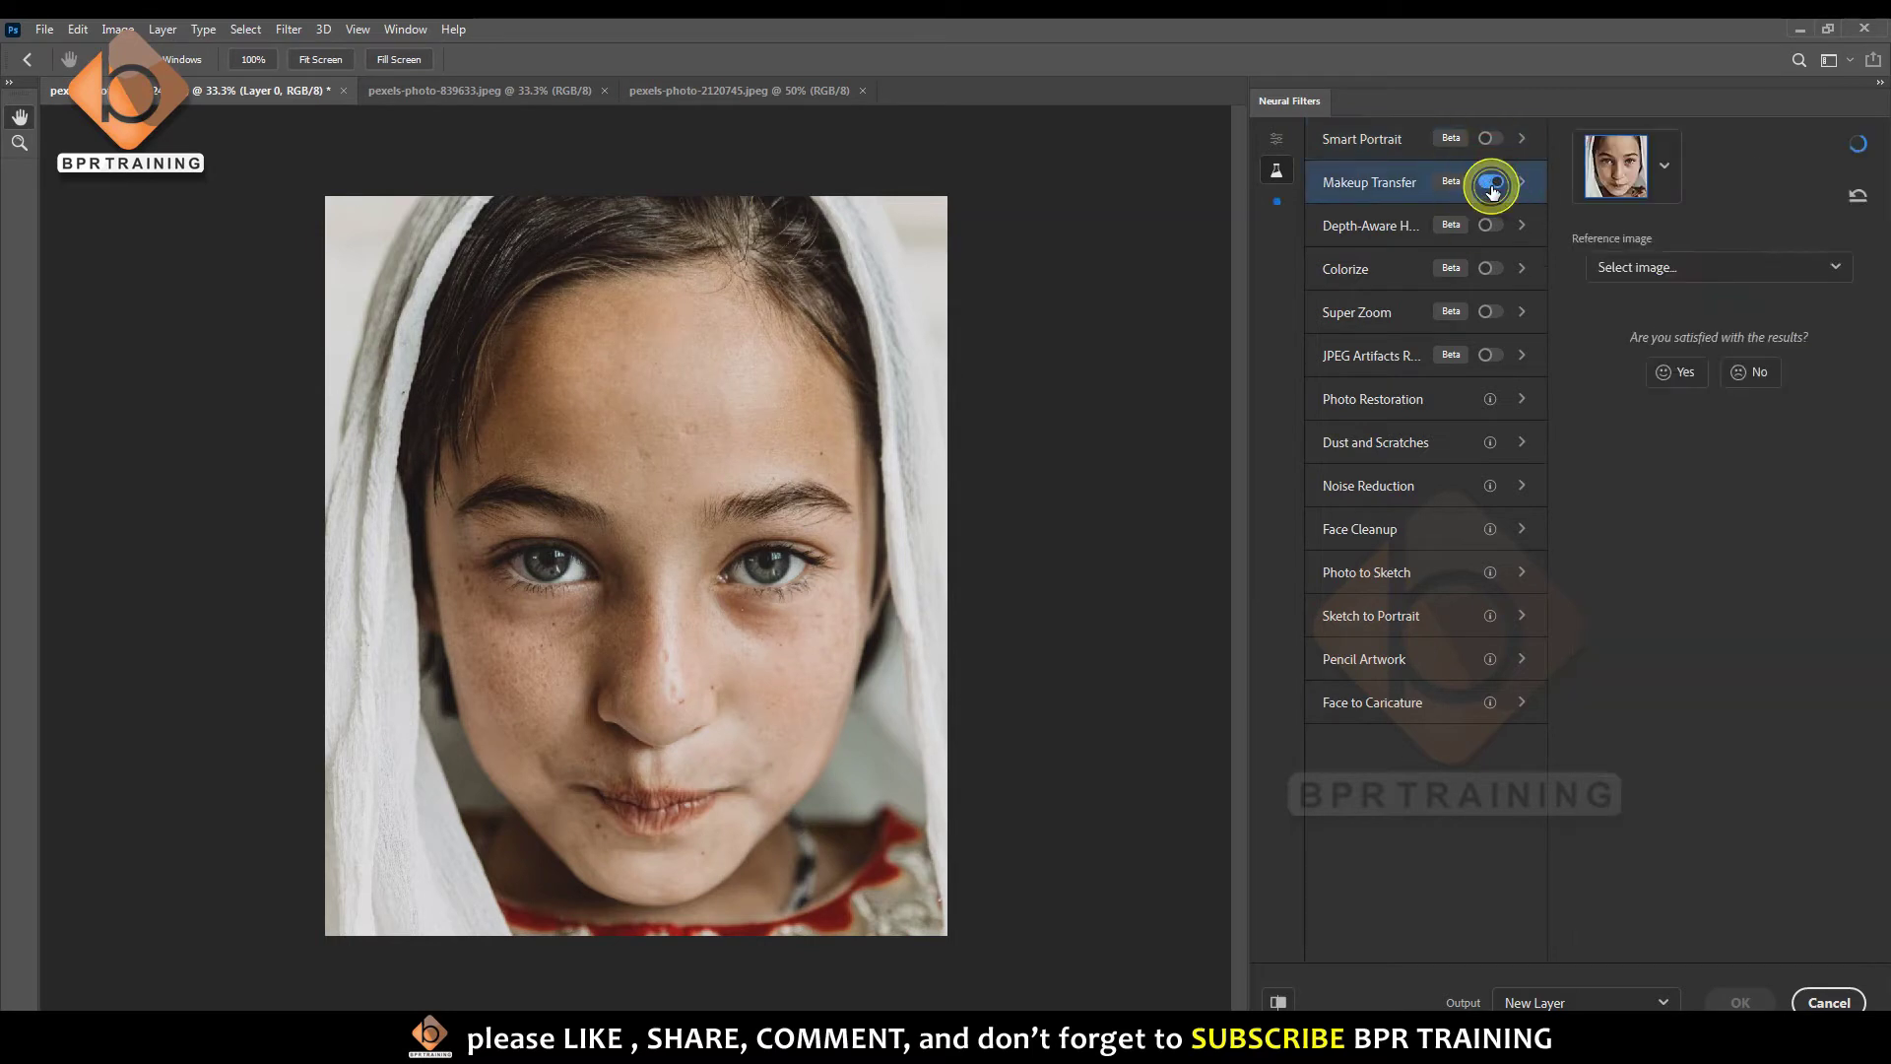
pyautogui.click(1785, 271)
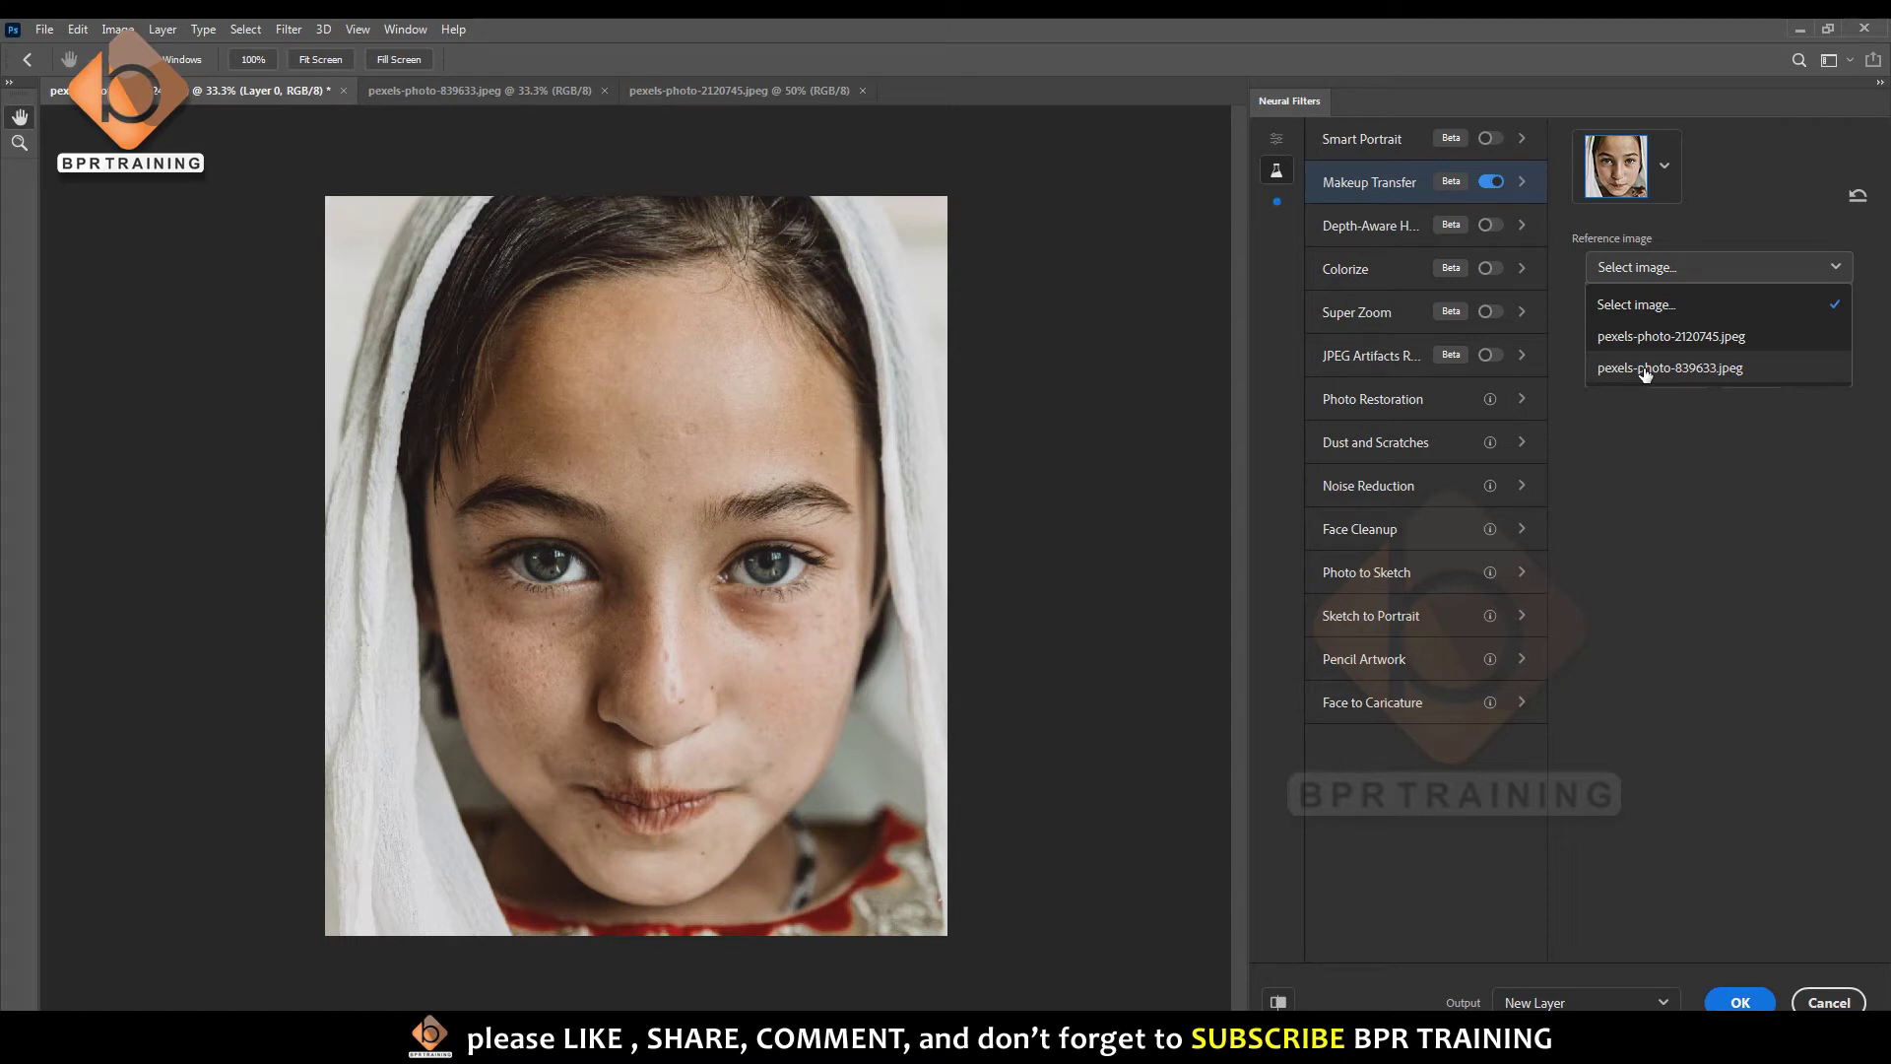
pyautogui.click(1702, 370)
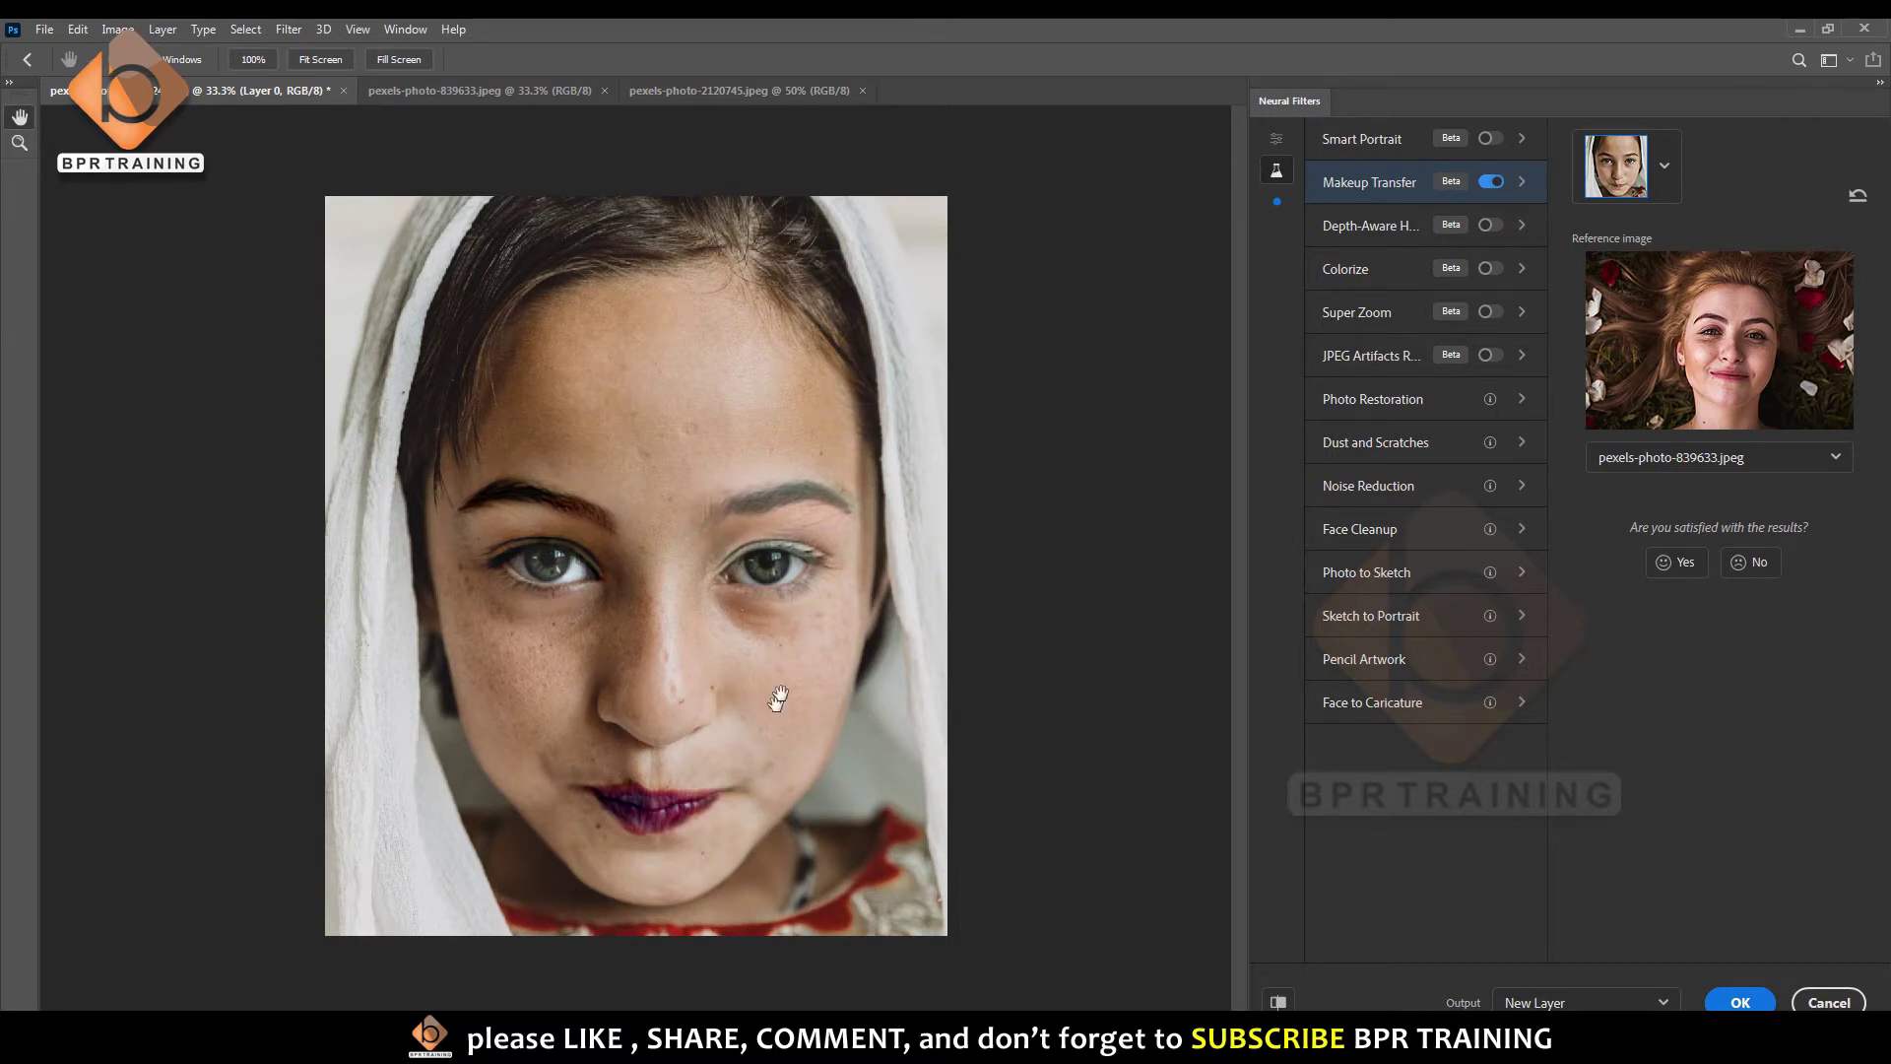
pyautogui.click(1278, 1001)
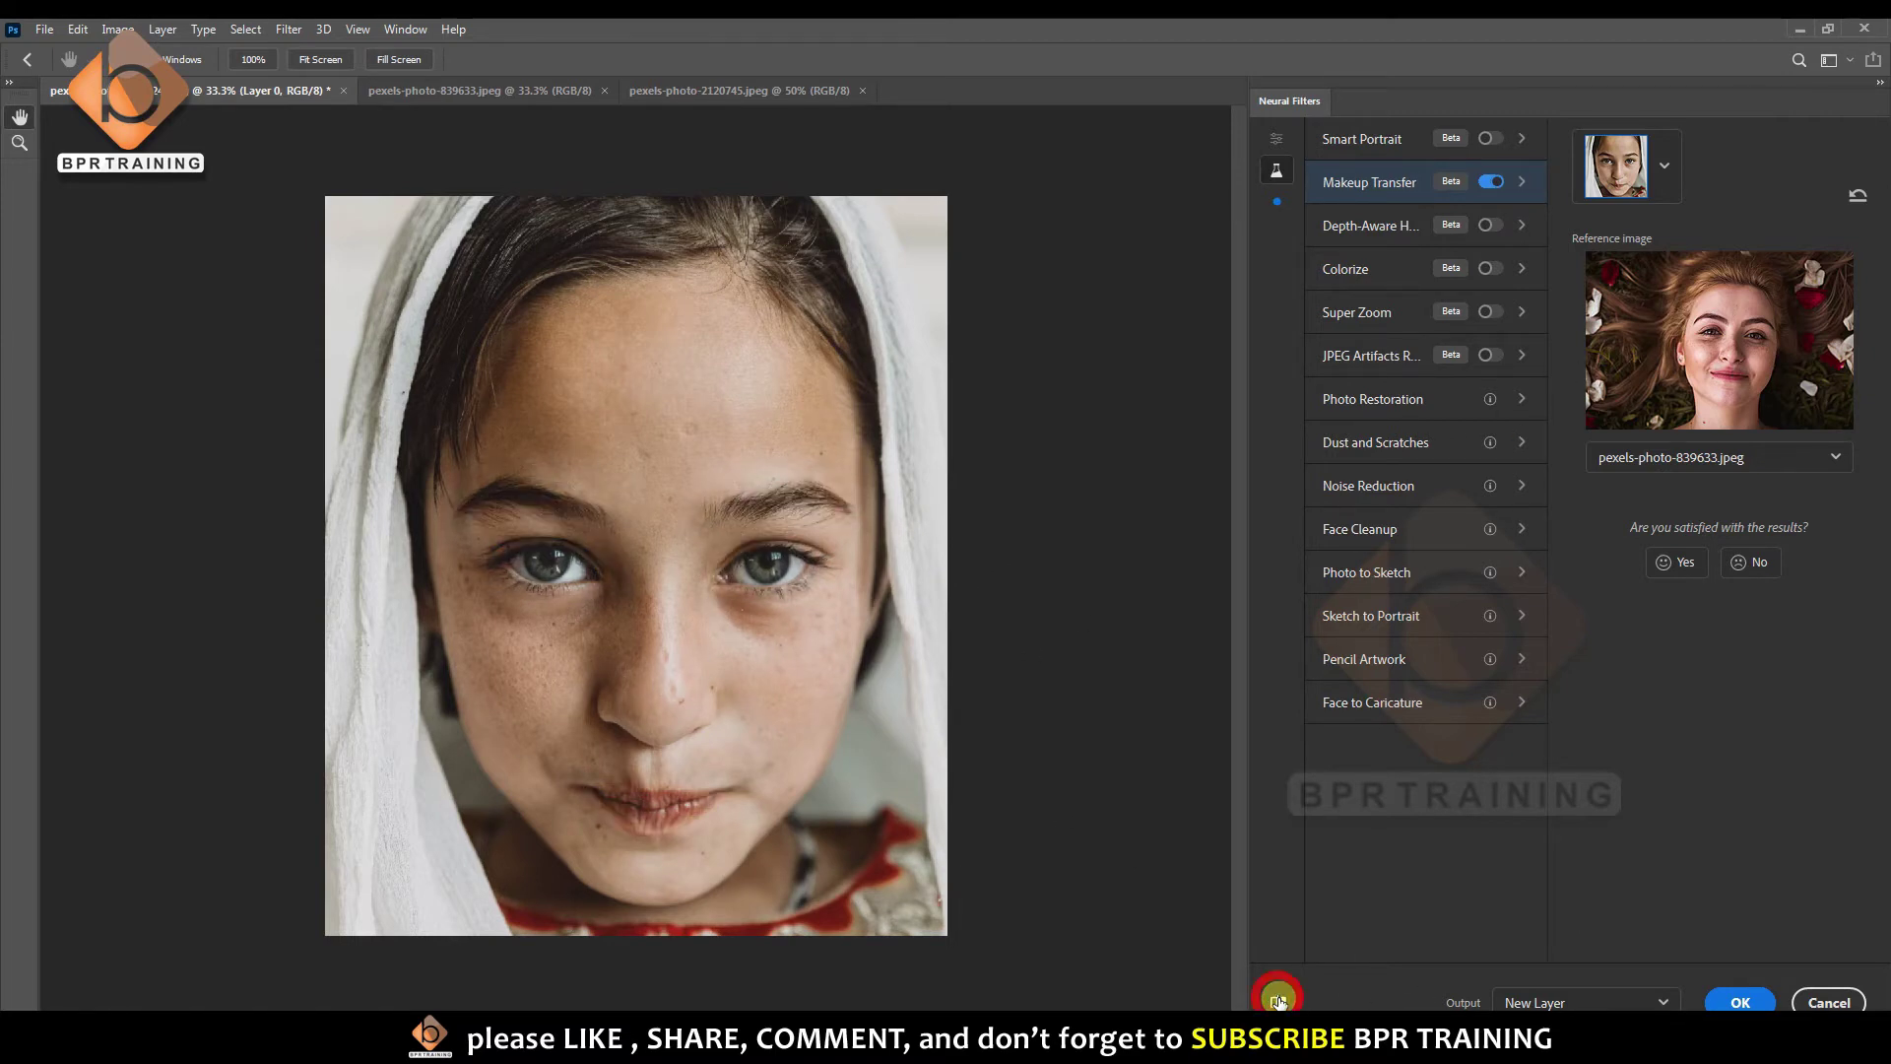
pyautogui.click(1278, 1002)
pyautogui.click(1279, 1002)
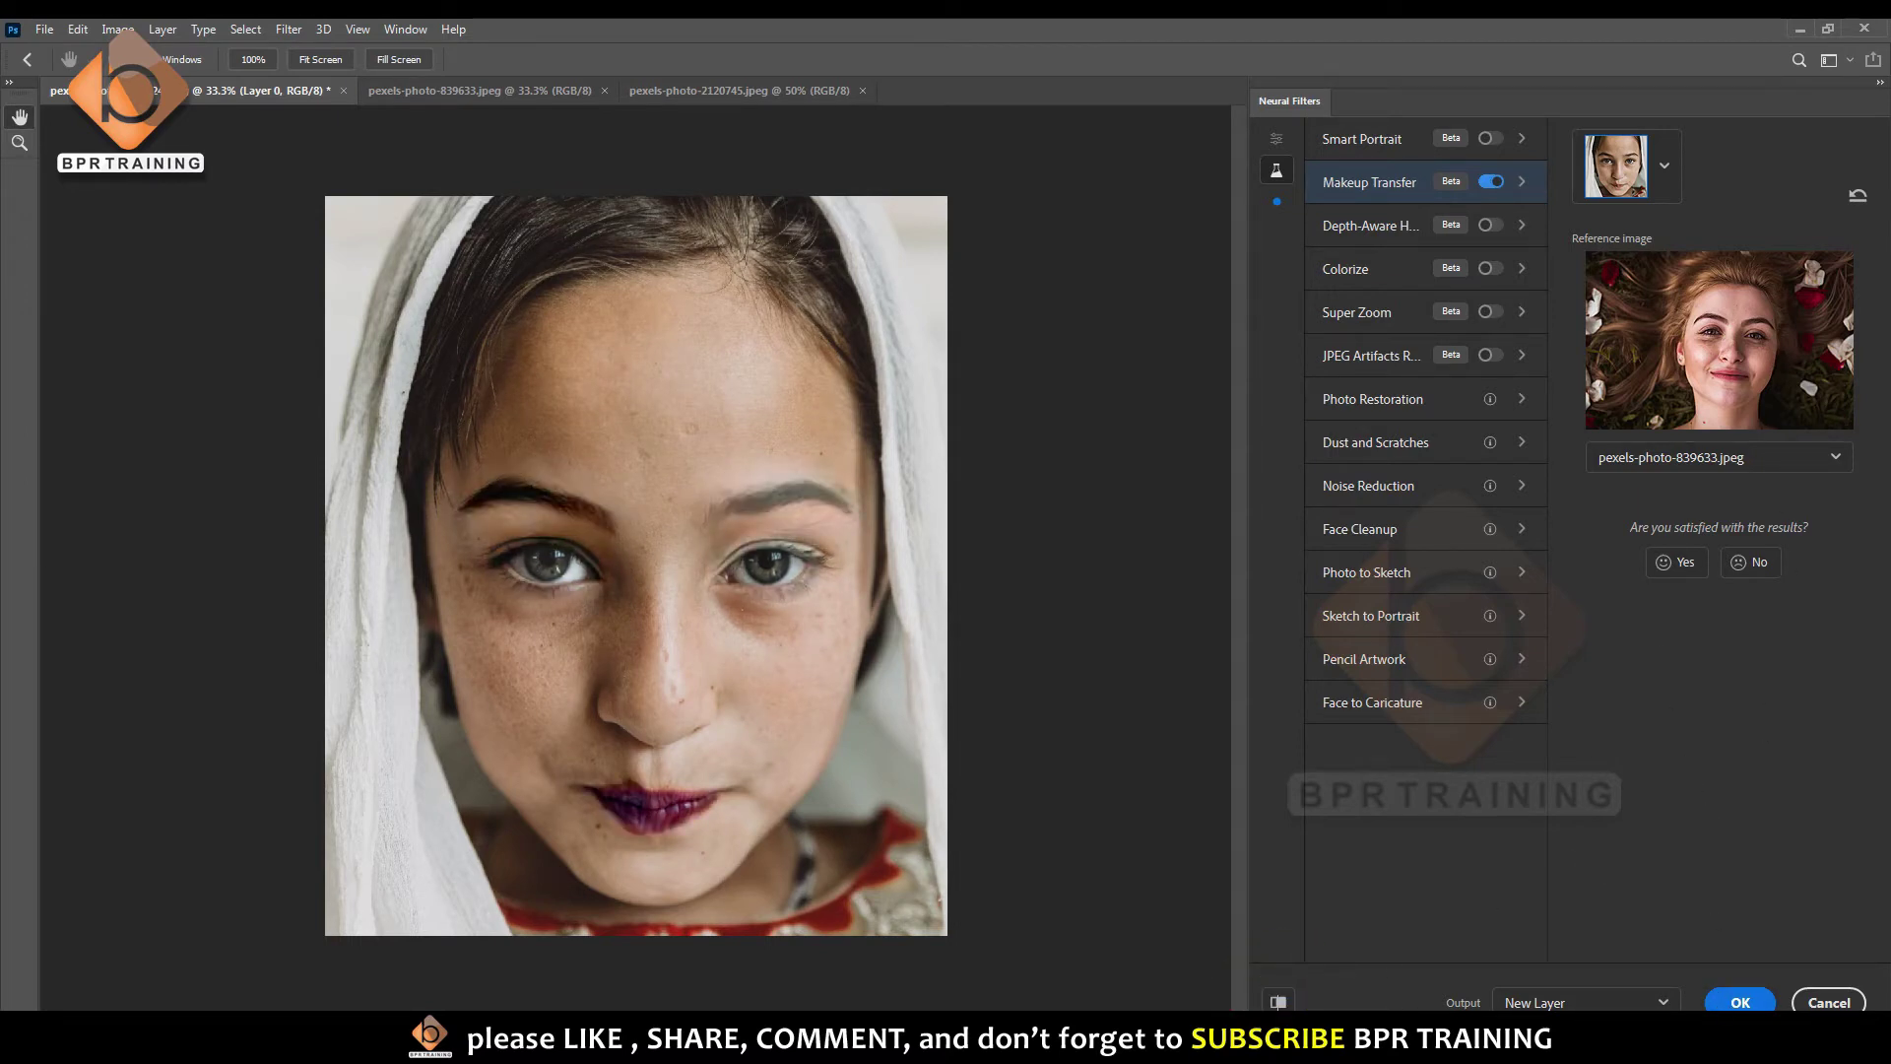
pyautogui.click(1740, 1002)
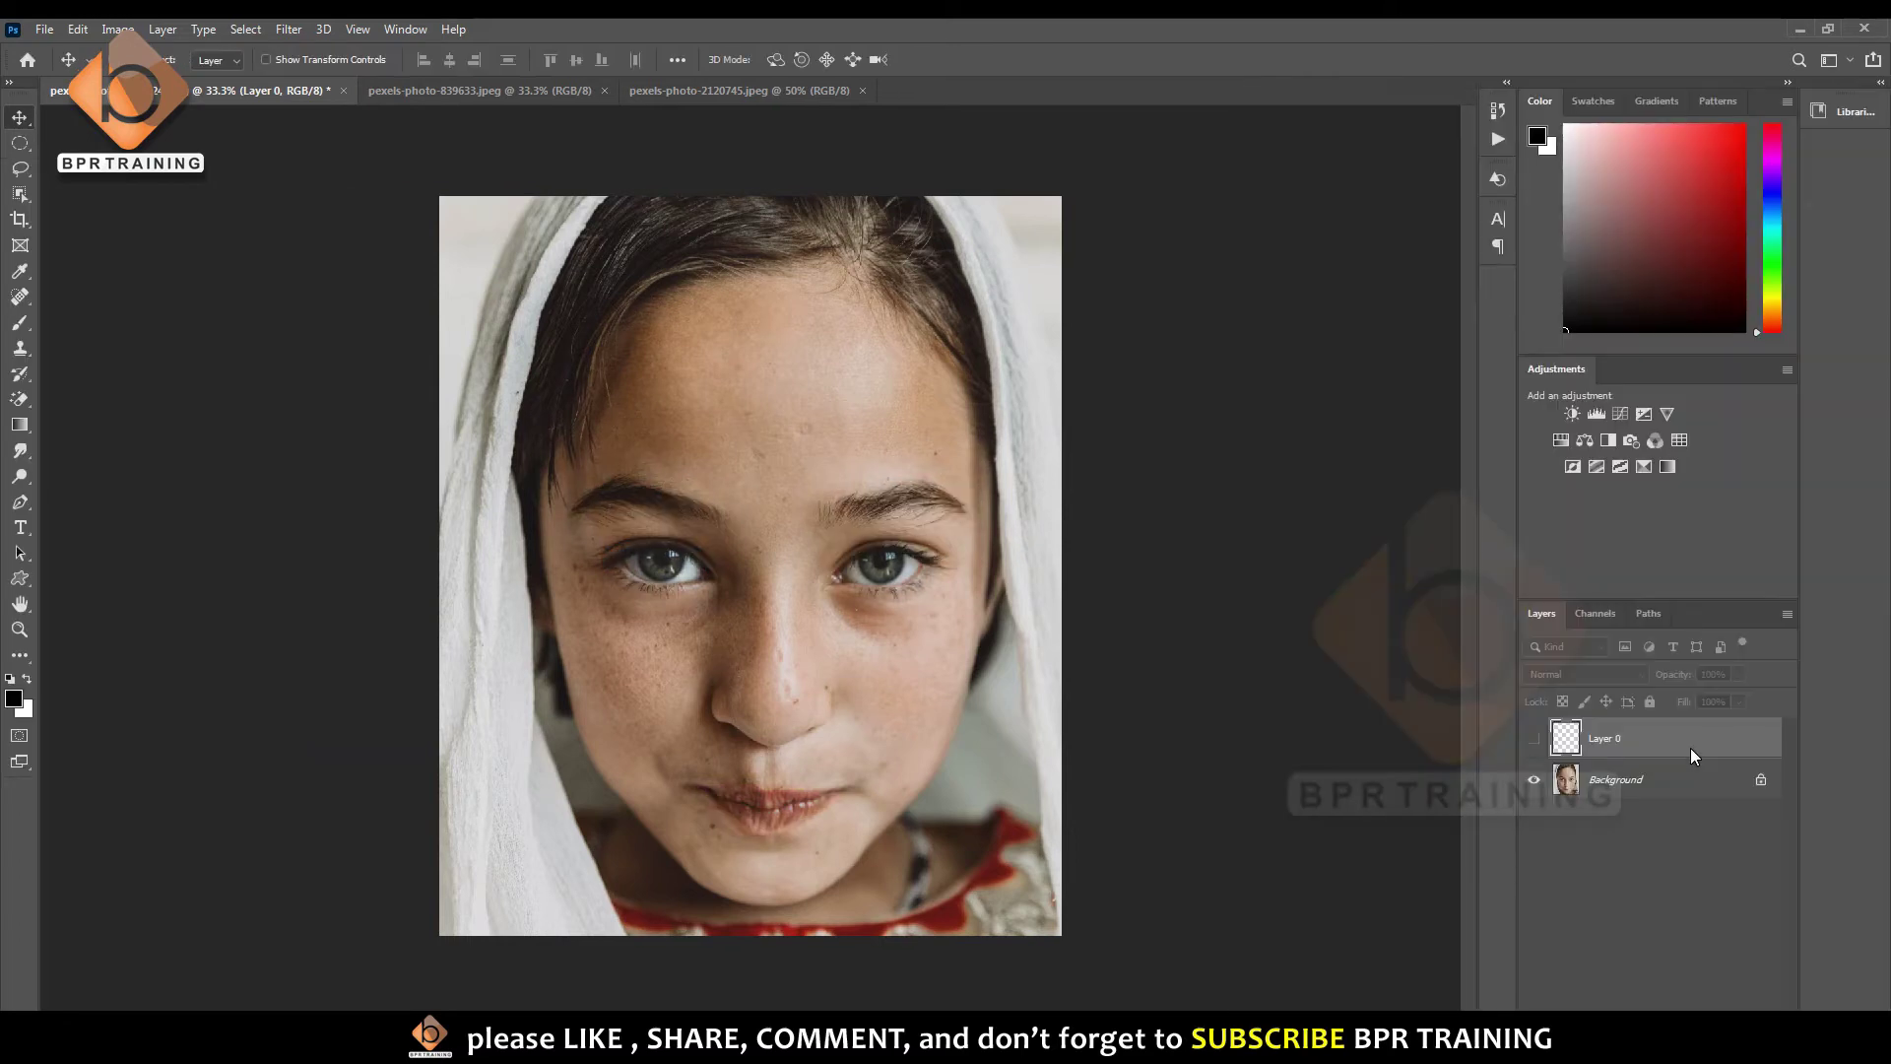
# - Compare and delete the purple-lips Layer 0, then reopen Neural Filters
pyautogui.click(1533, 737)
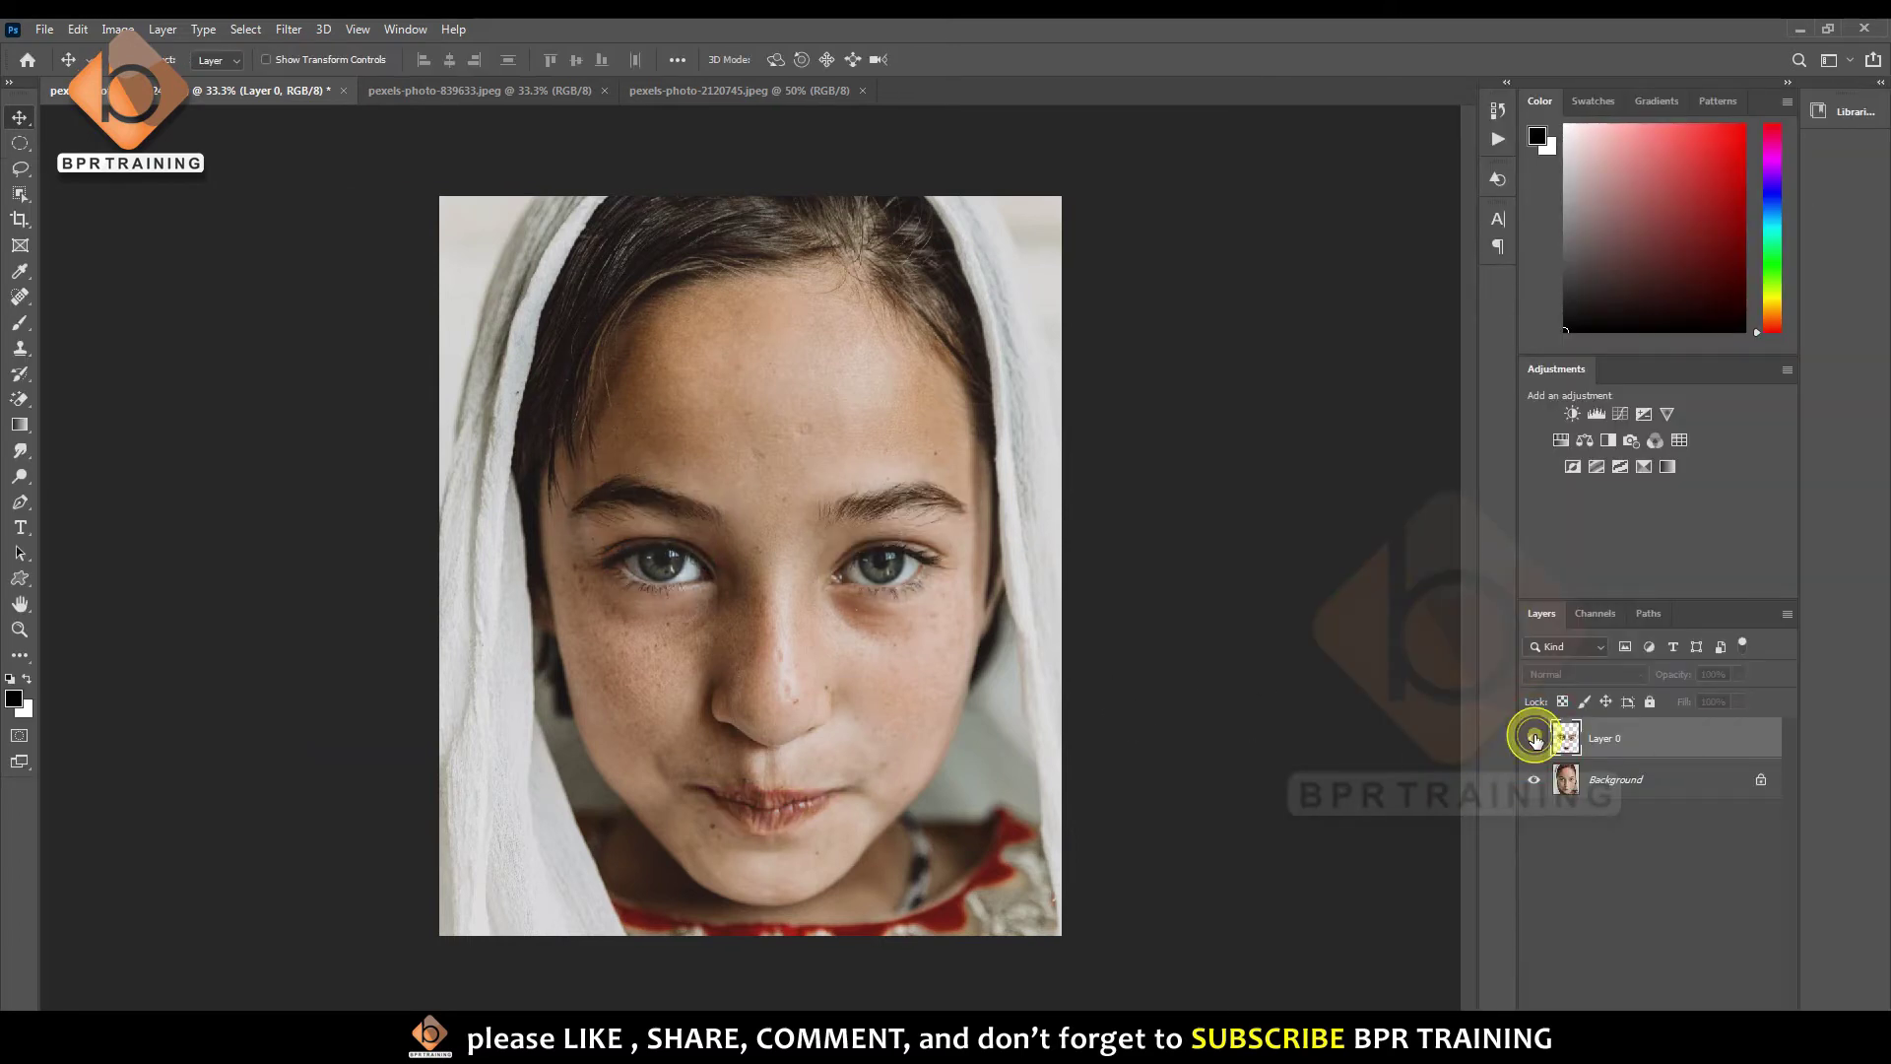
pyautogui.click(1534, 737)
pyautogui.click(1534, 737)
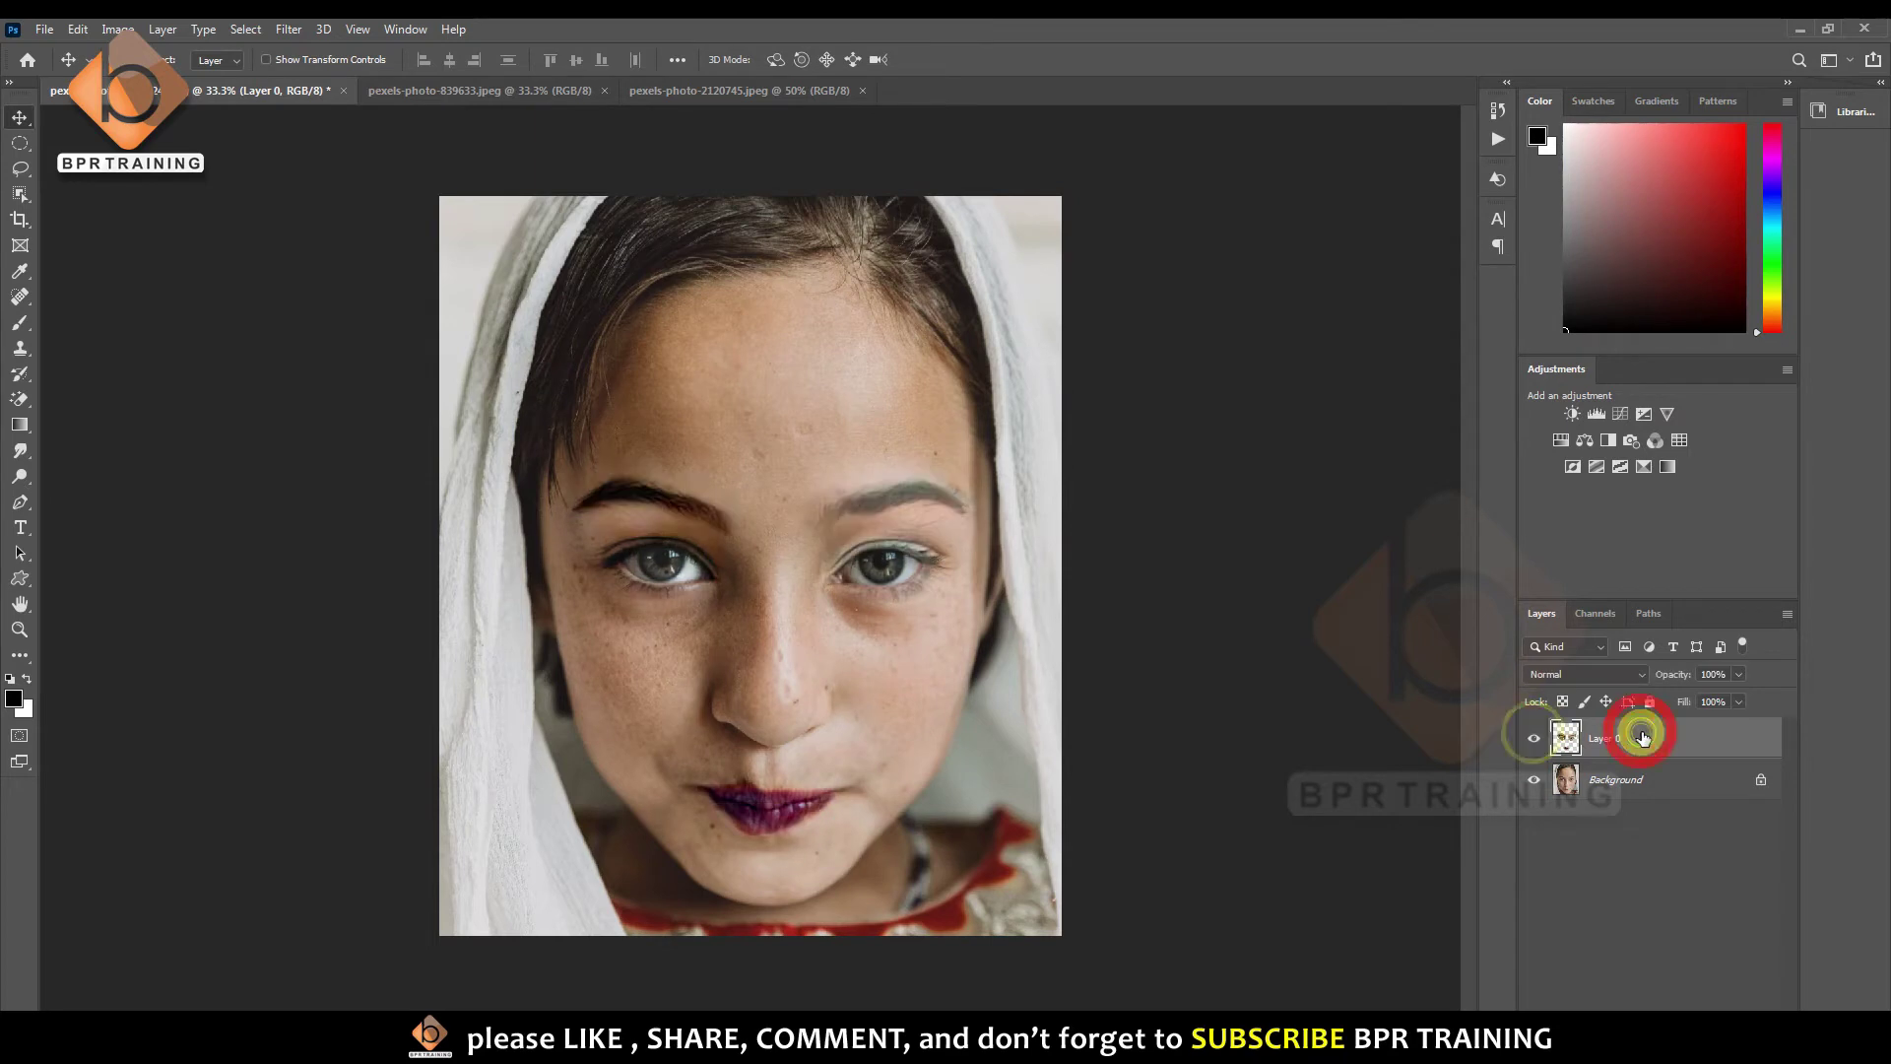
pyautogui.press('Delete')
pyautogui.click(289, 29)
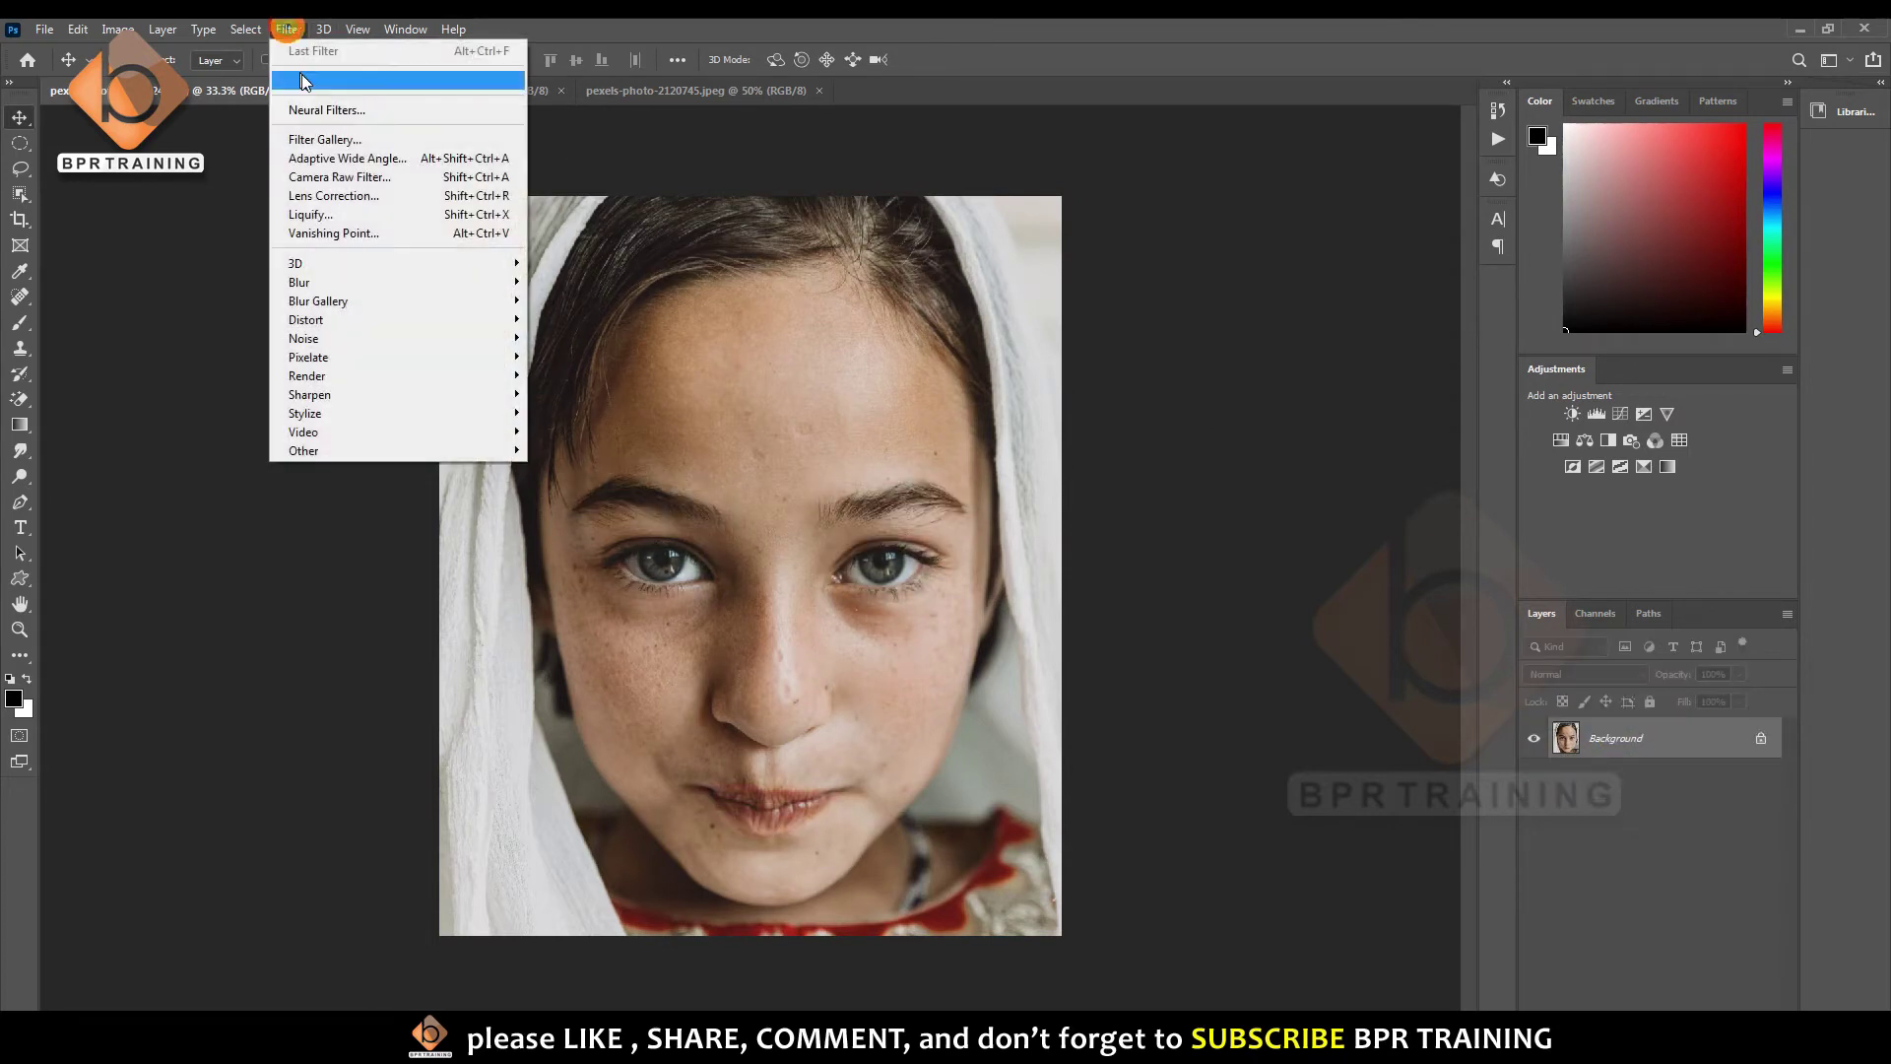
pyautogui.click(328, 108)
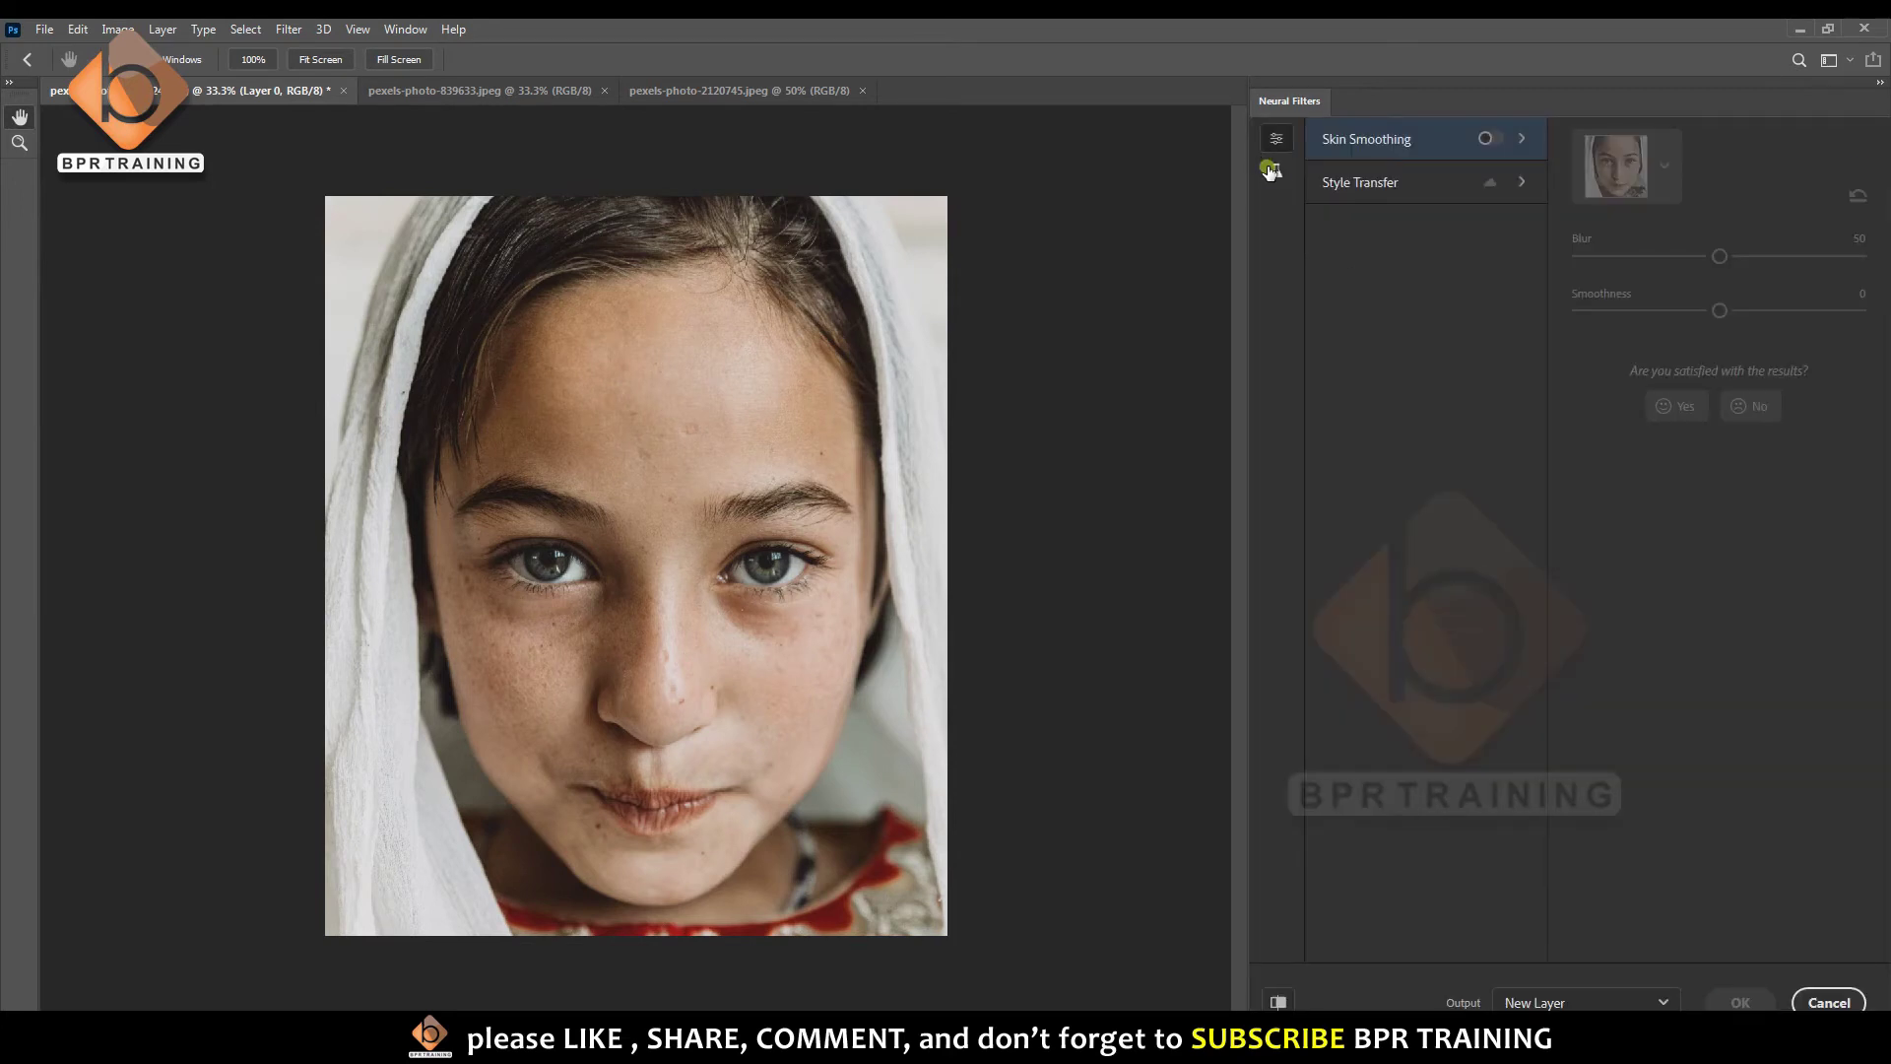
# - Try Depth-Aware Haze at Haze 57 and Warmth 12, then switch it off and cancel
pyautogui.click(1276, 169)
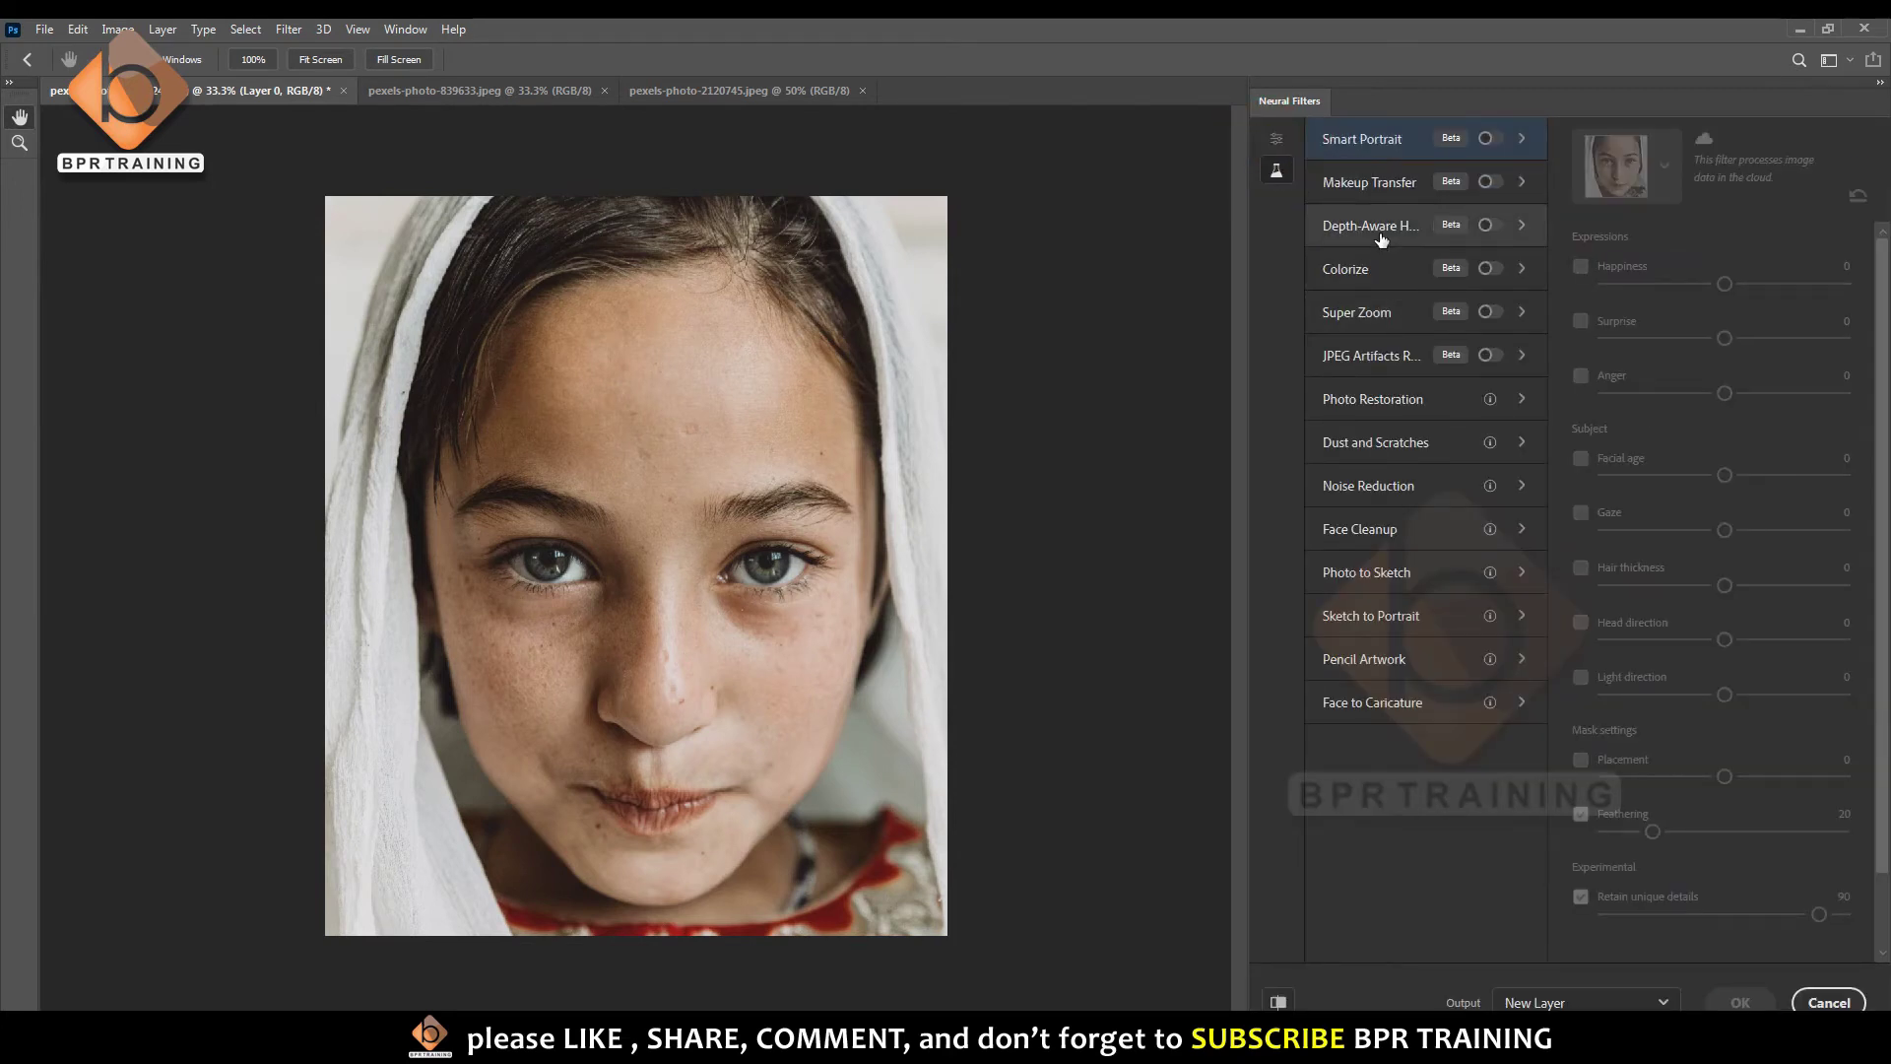
pyautogui.click(1489, 225)
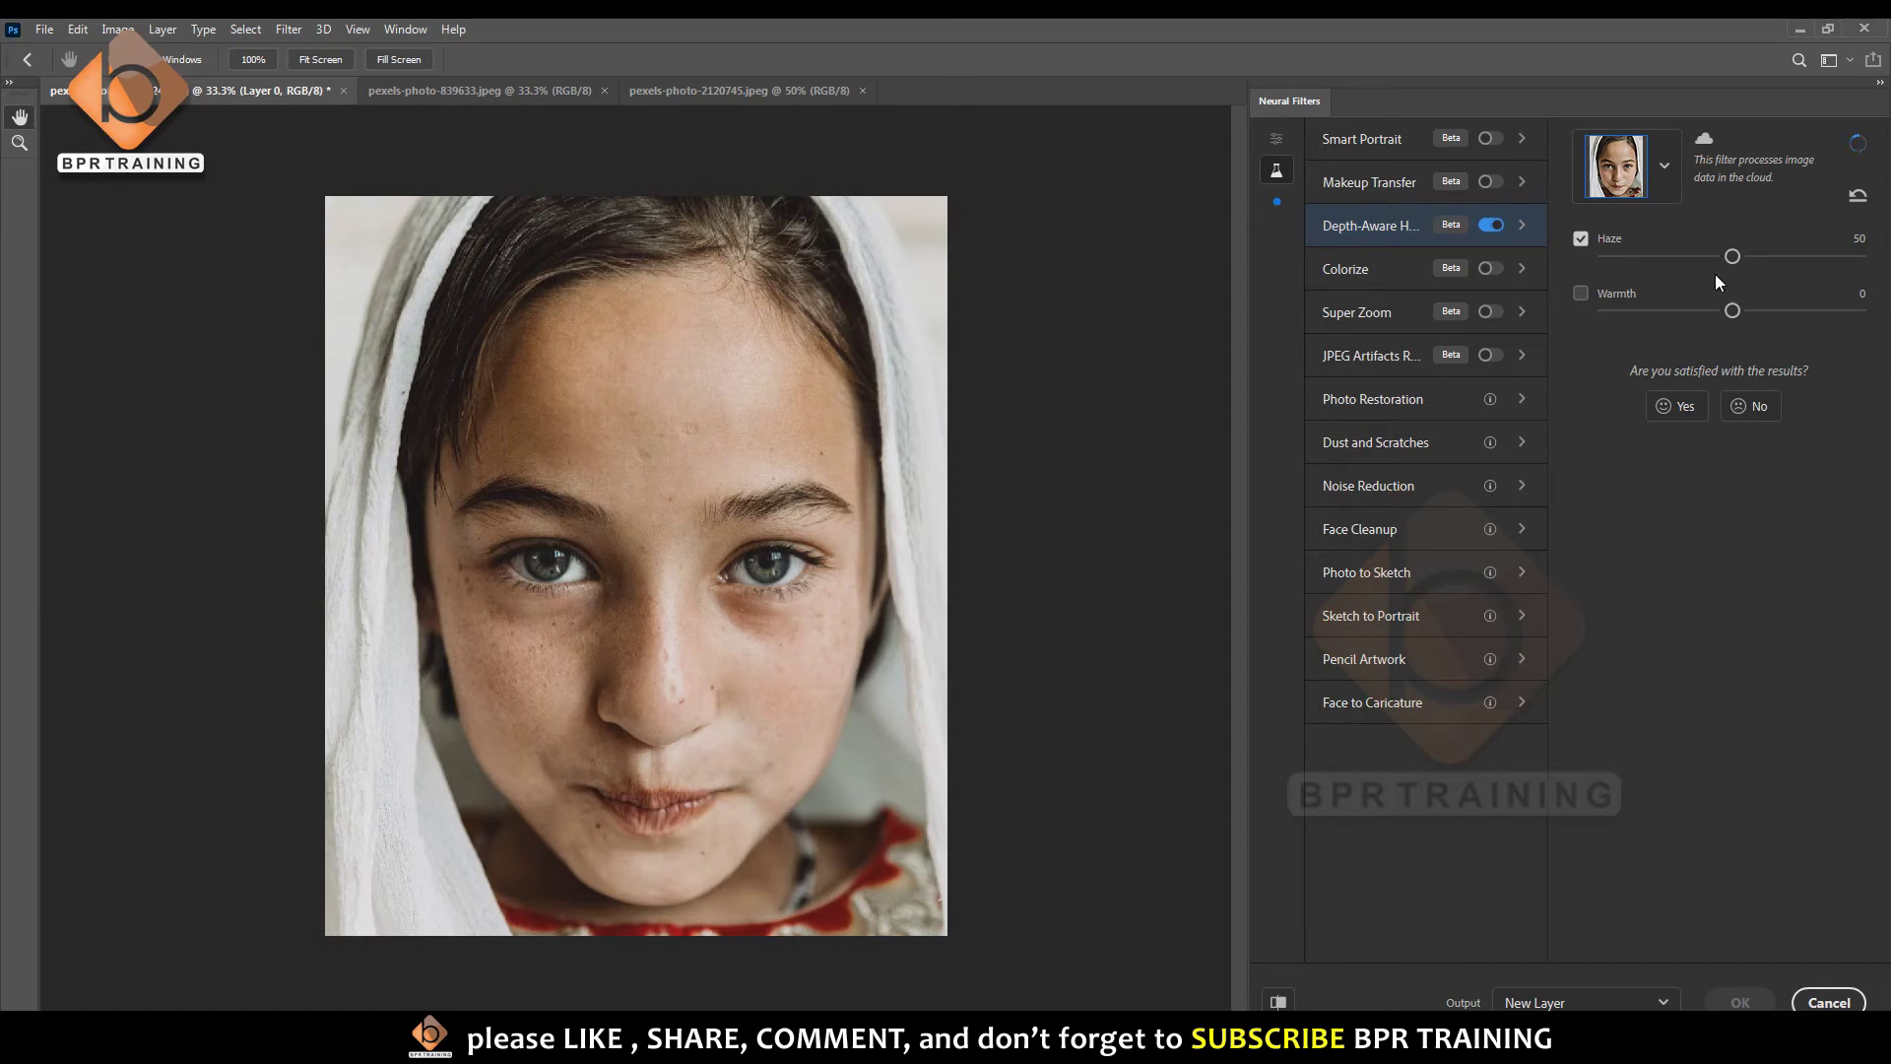
pyautogui.moveTo(1732, 256); pyautogui.dragTo(1782, 256)
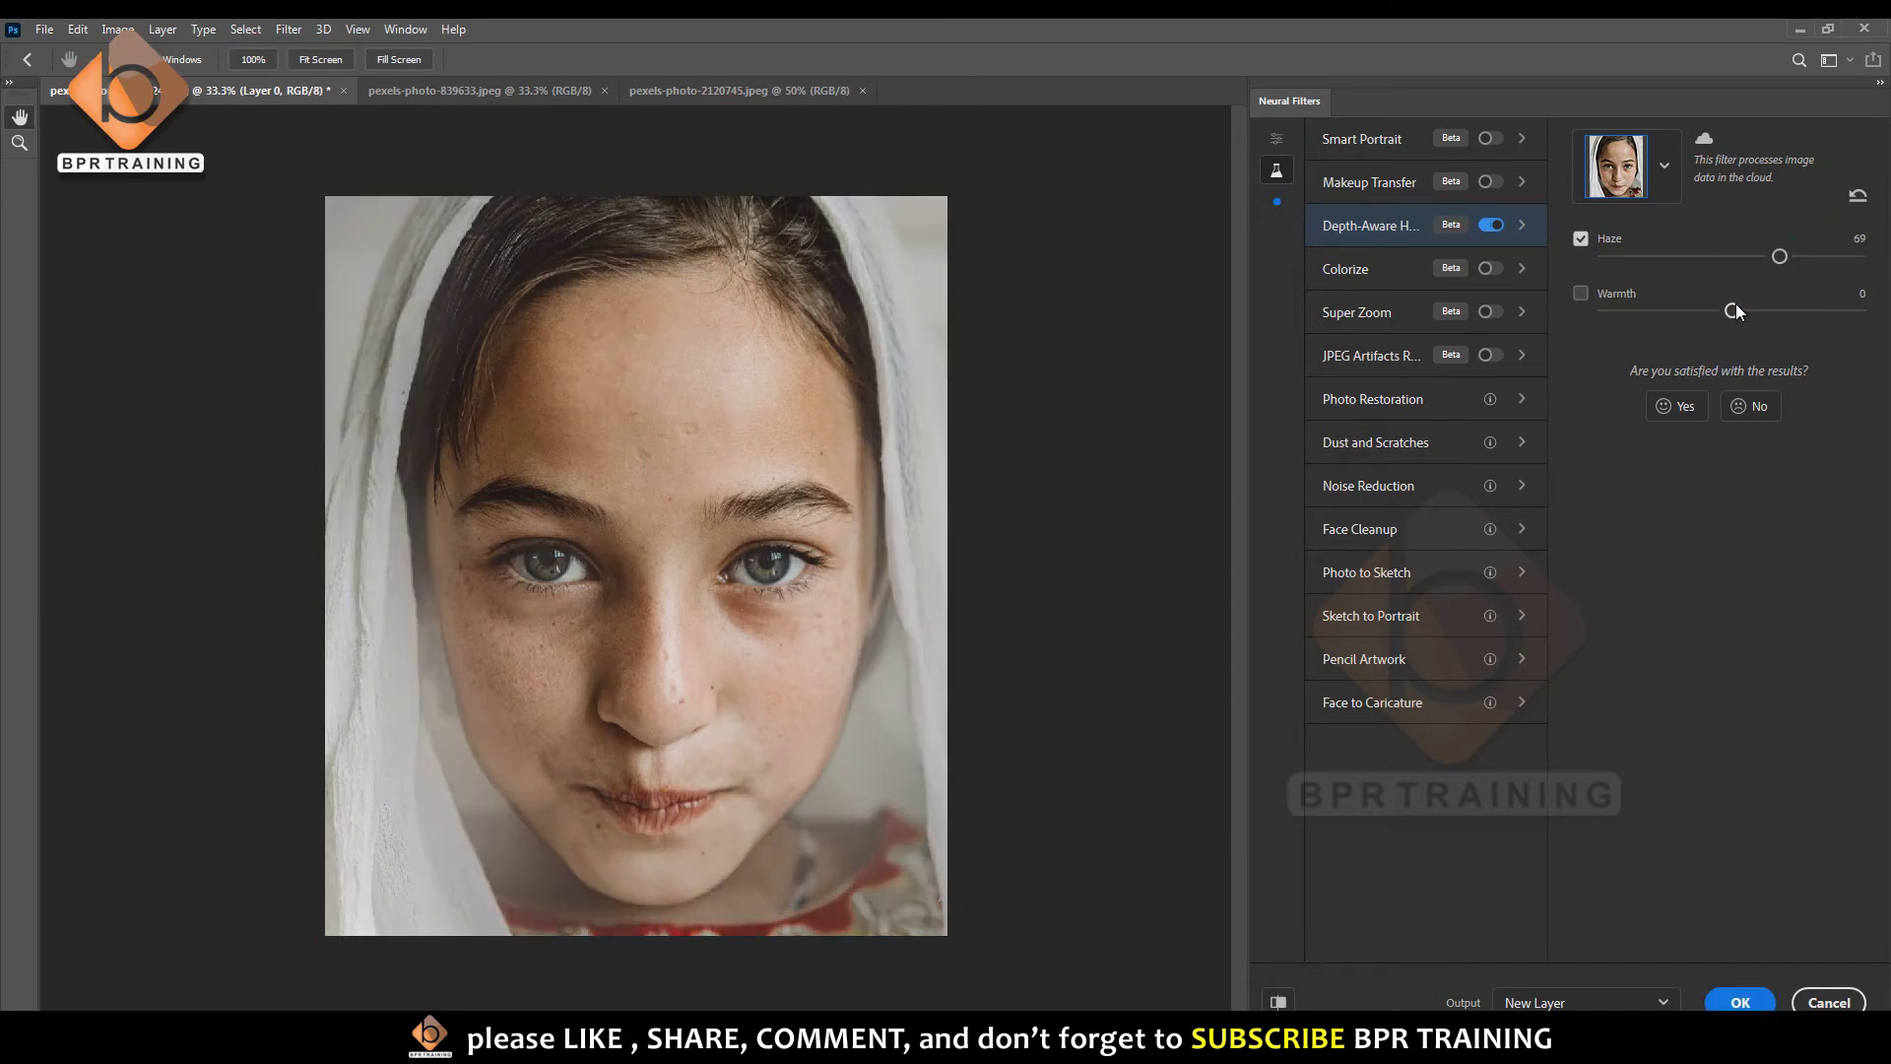
pyautogui.moveTo(1779, 256)
pyautogui.mouseDown()
pyautogui.moveTo(1702, 254)
pyautogui.moveTo(1787, 311)
pyautogui.moveTo(1695, 311)
pyautogui.moveTo(1763, 311)
pyautogui.moveTo(1795, 257)
pyautogui.mouseUp()
pyautogui.click(1751, 254)
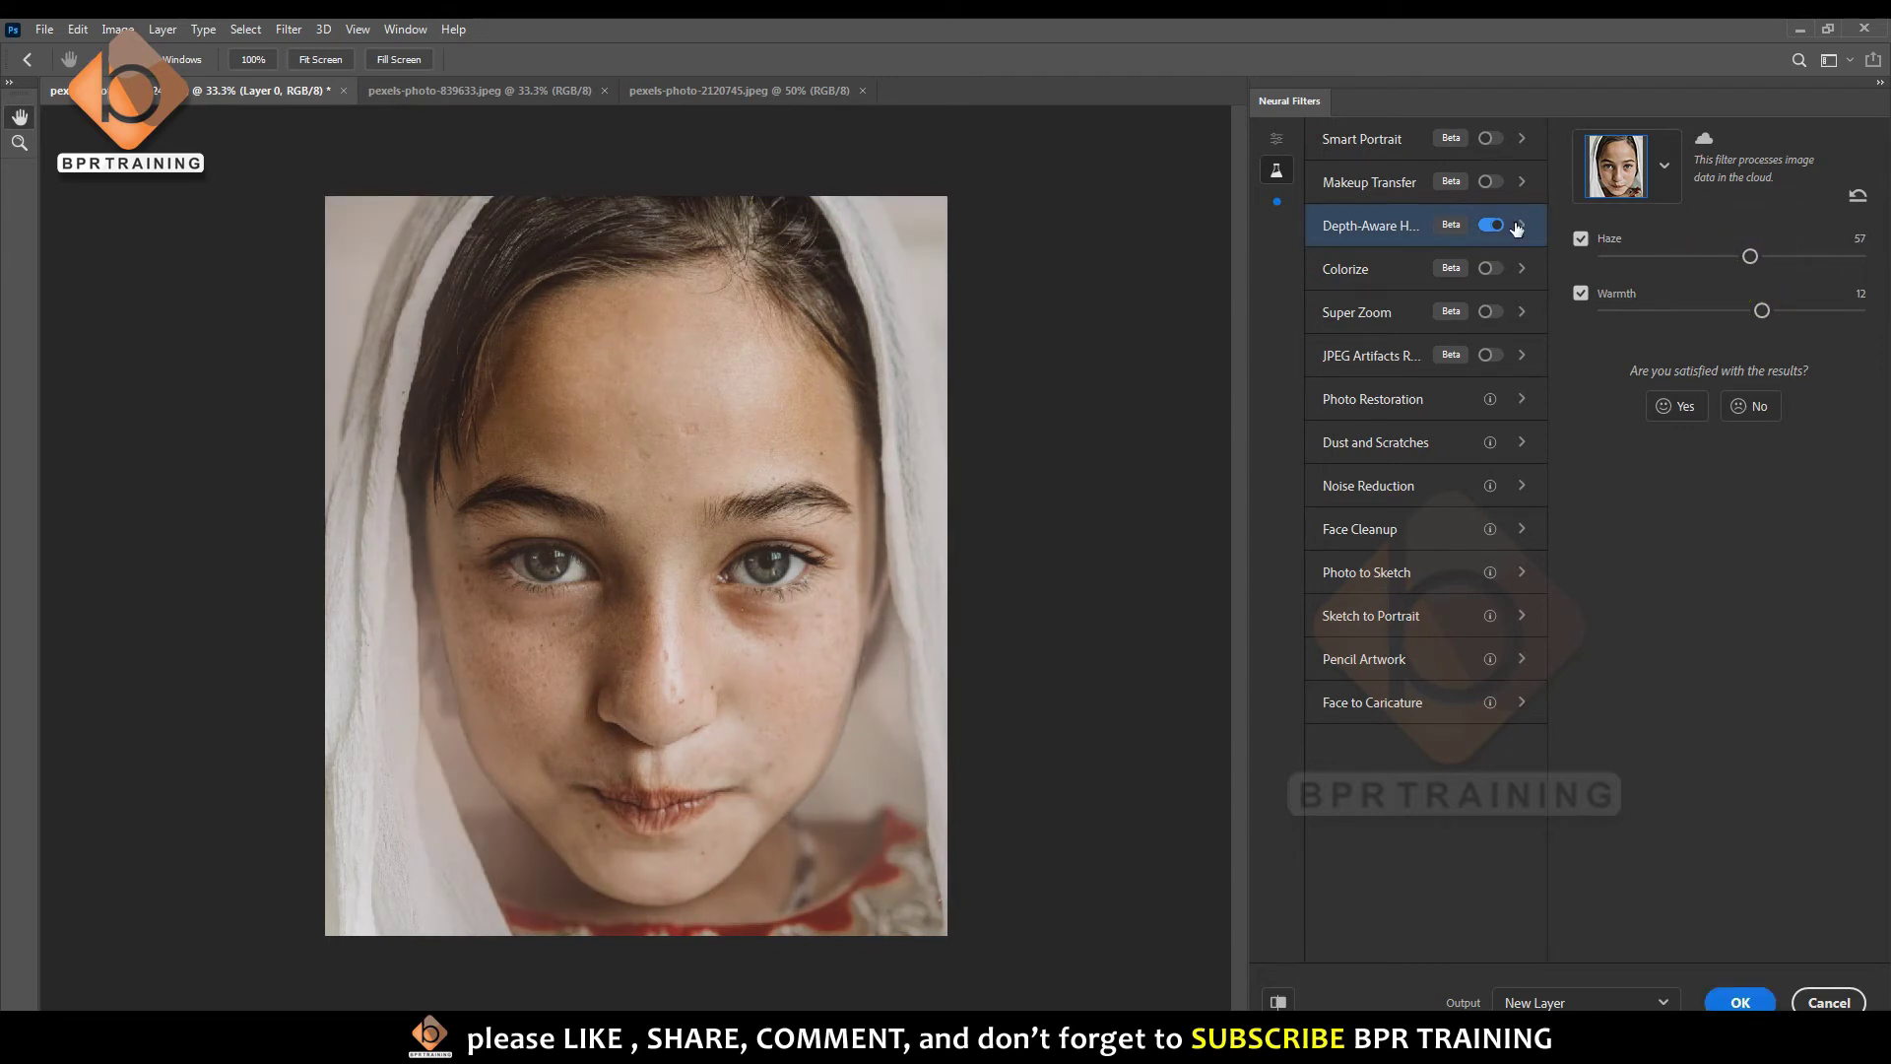
pyautogui.click(1488, 226)
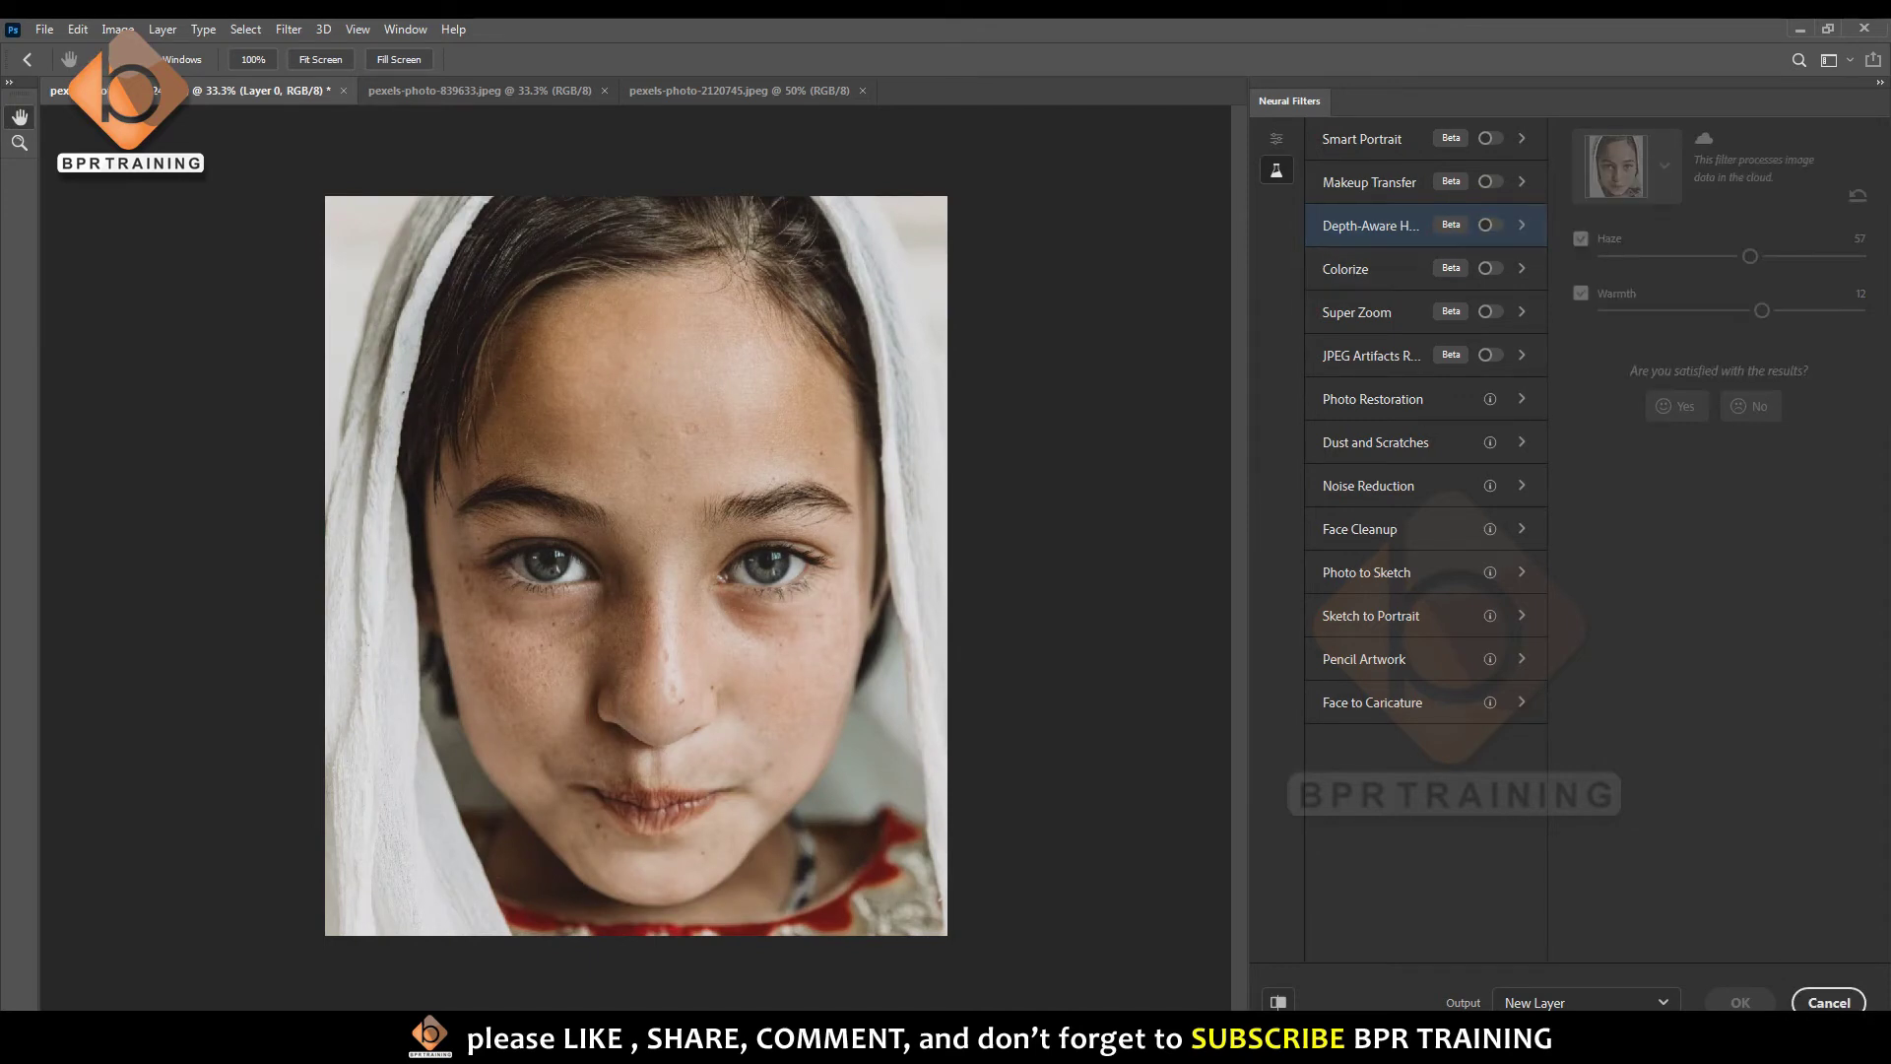
pyautogui.click(1829, 1002)
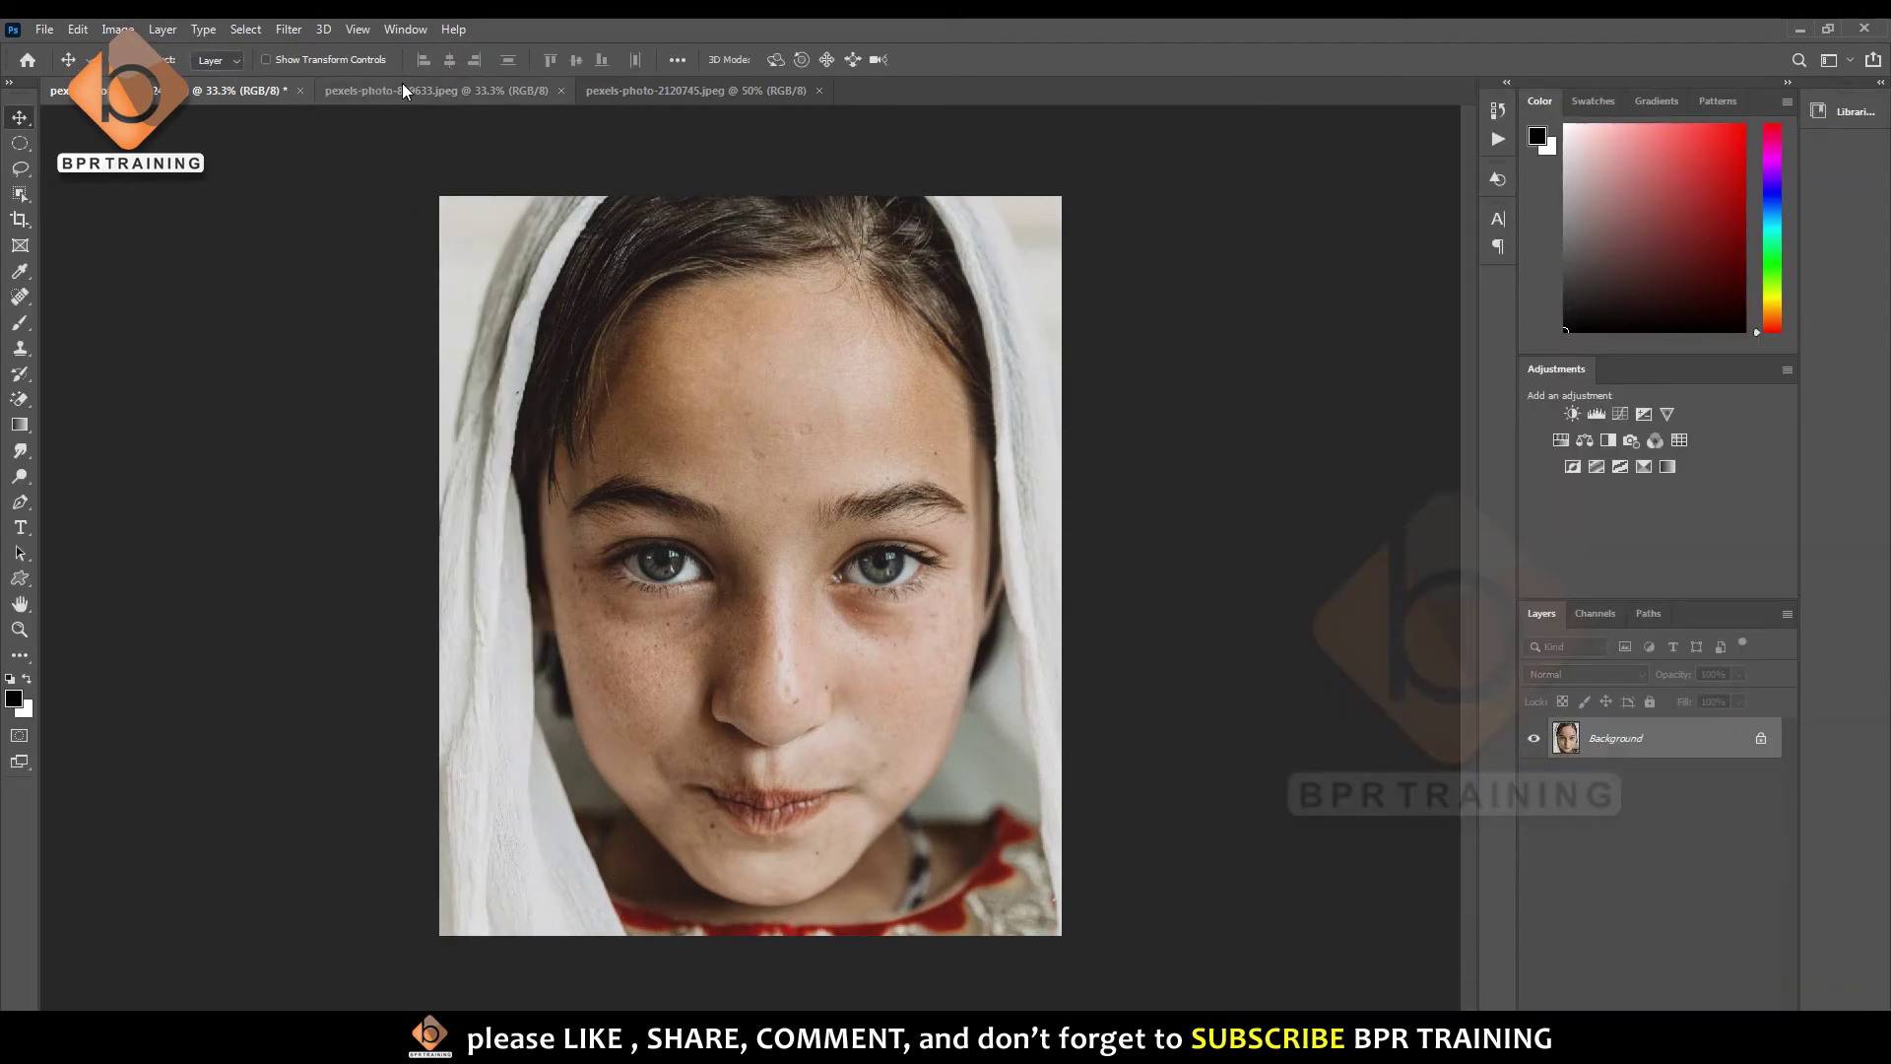
# - Switch to the black-and-white pexels-photo-2120745 portrait and open Neural Filters
pyautogui.click(400, 91)
pyautogui.click(630, 91)
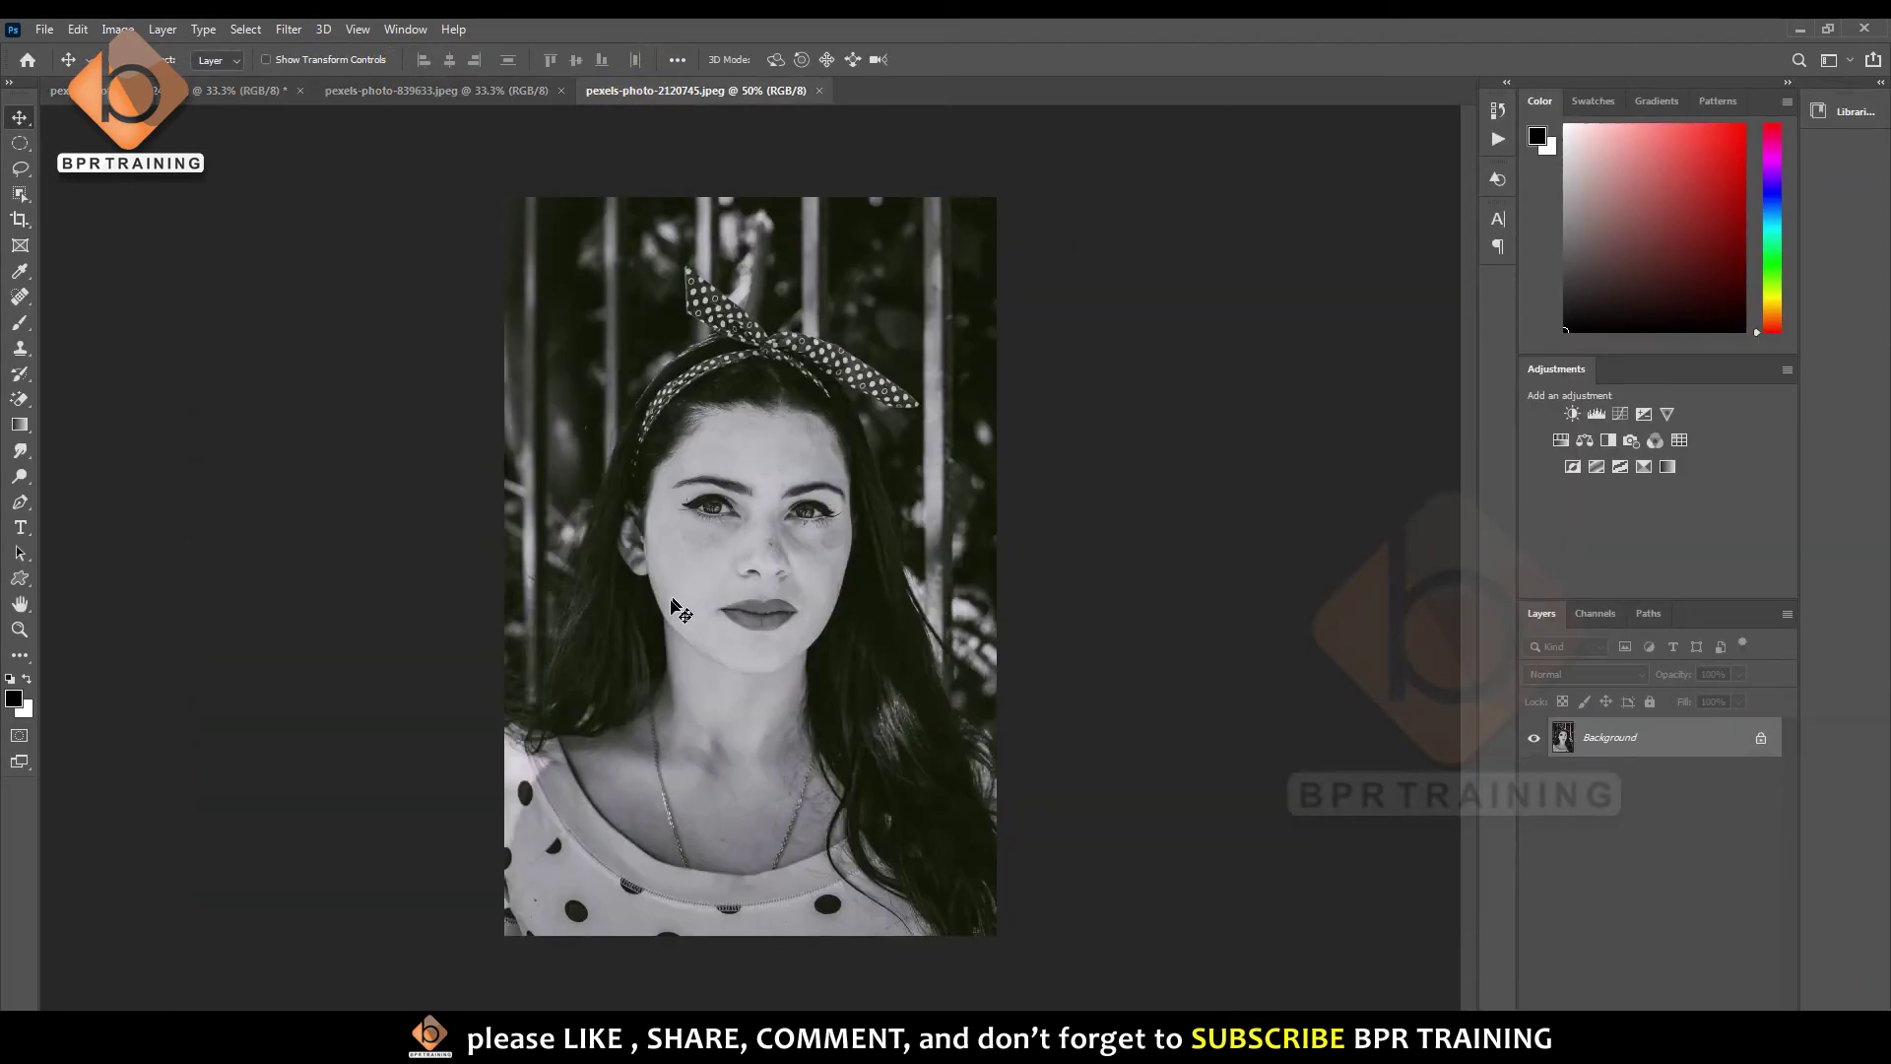
pyautogui.click(289, 28)
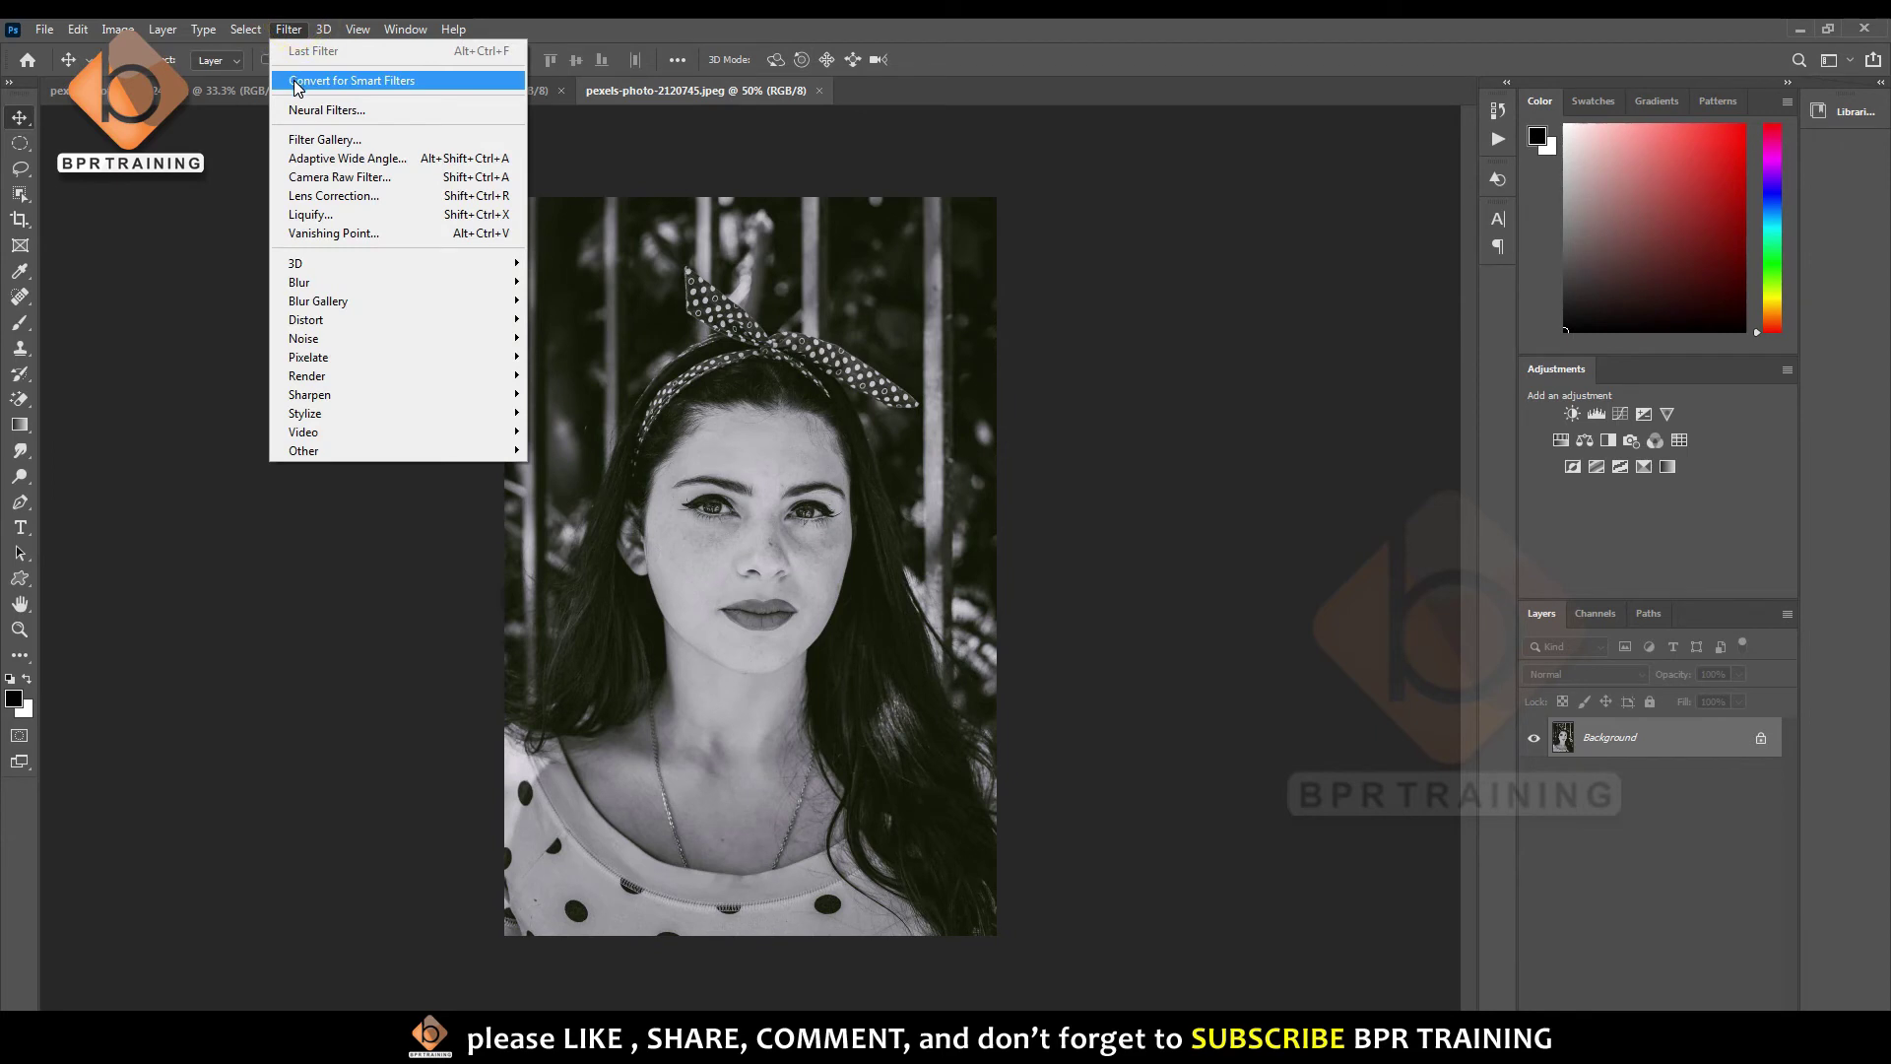
pyautogui.click(369, 112)
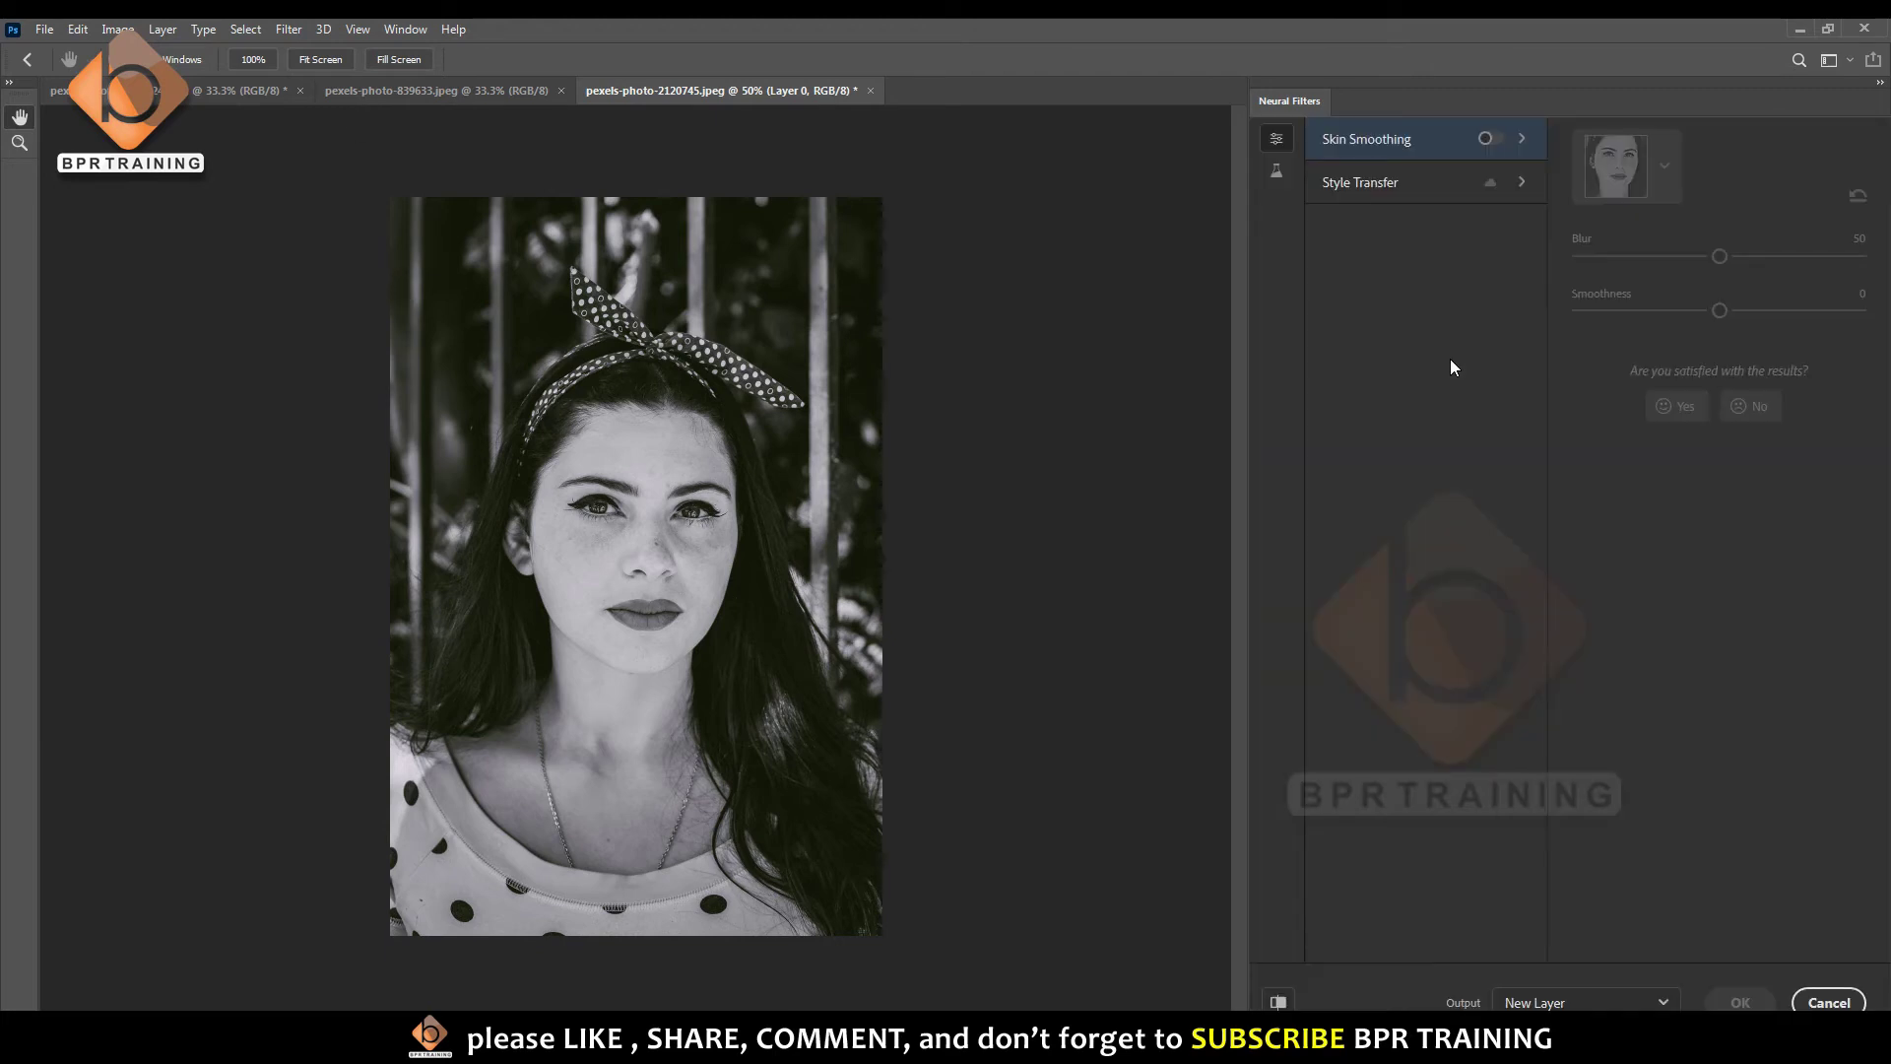
# - Enable the Colorize beta filter and output it as a new layer
pyautogui.click(1275, 172)
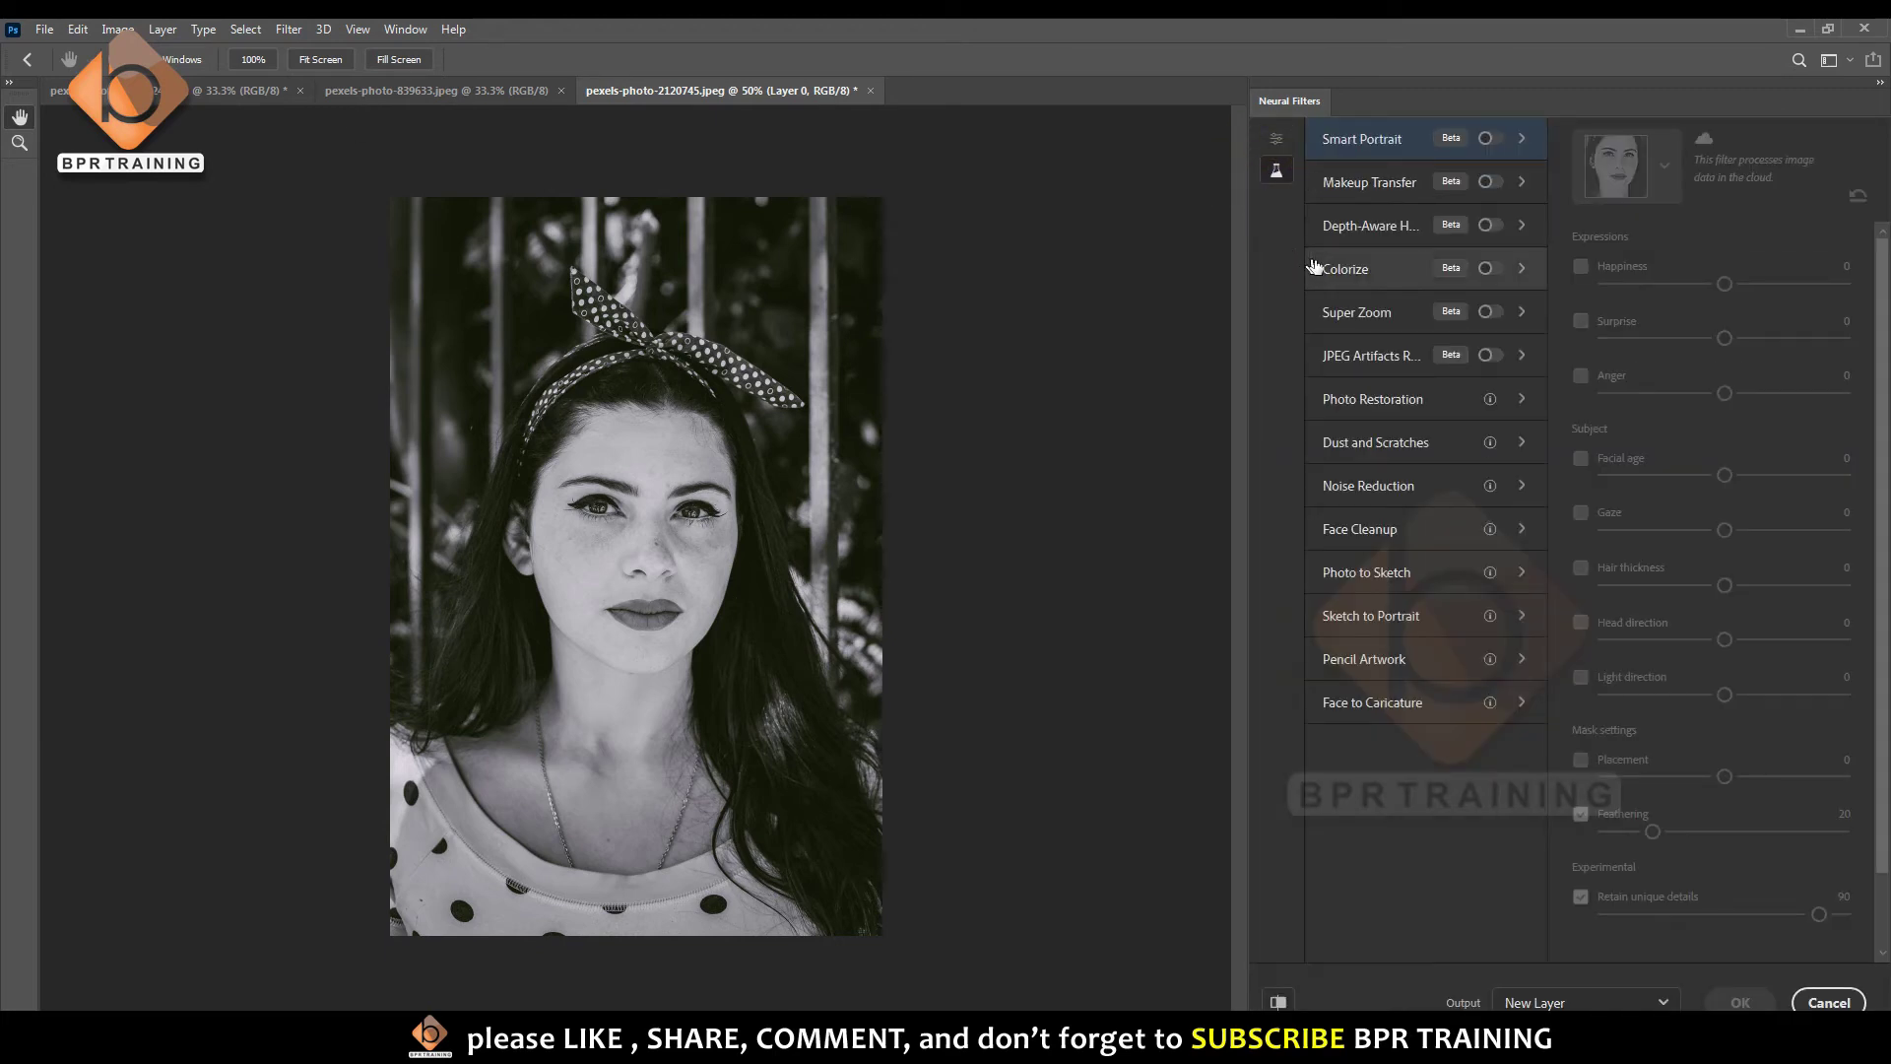
pyautogui.click(1410, 279)
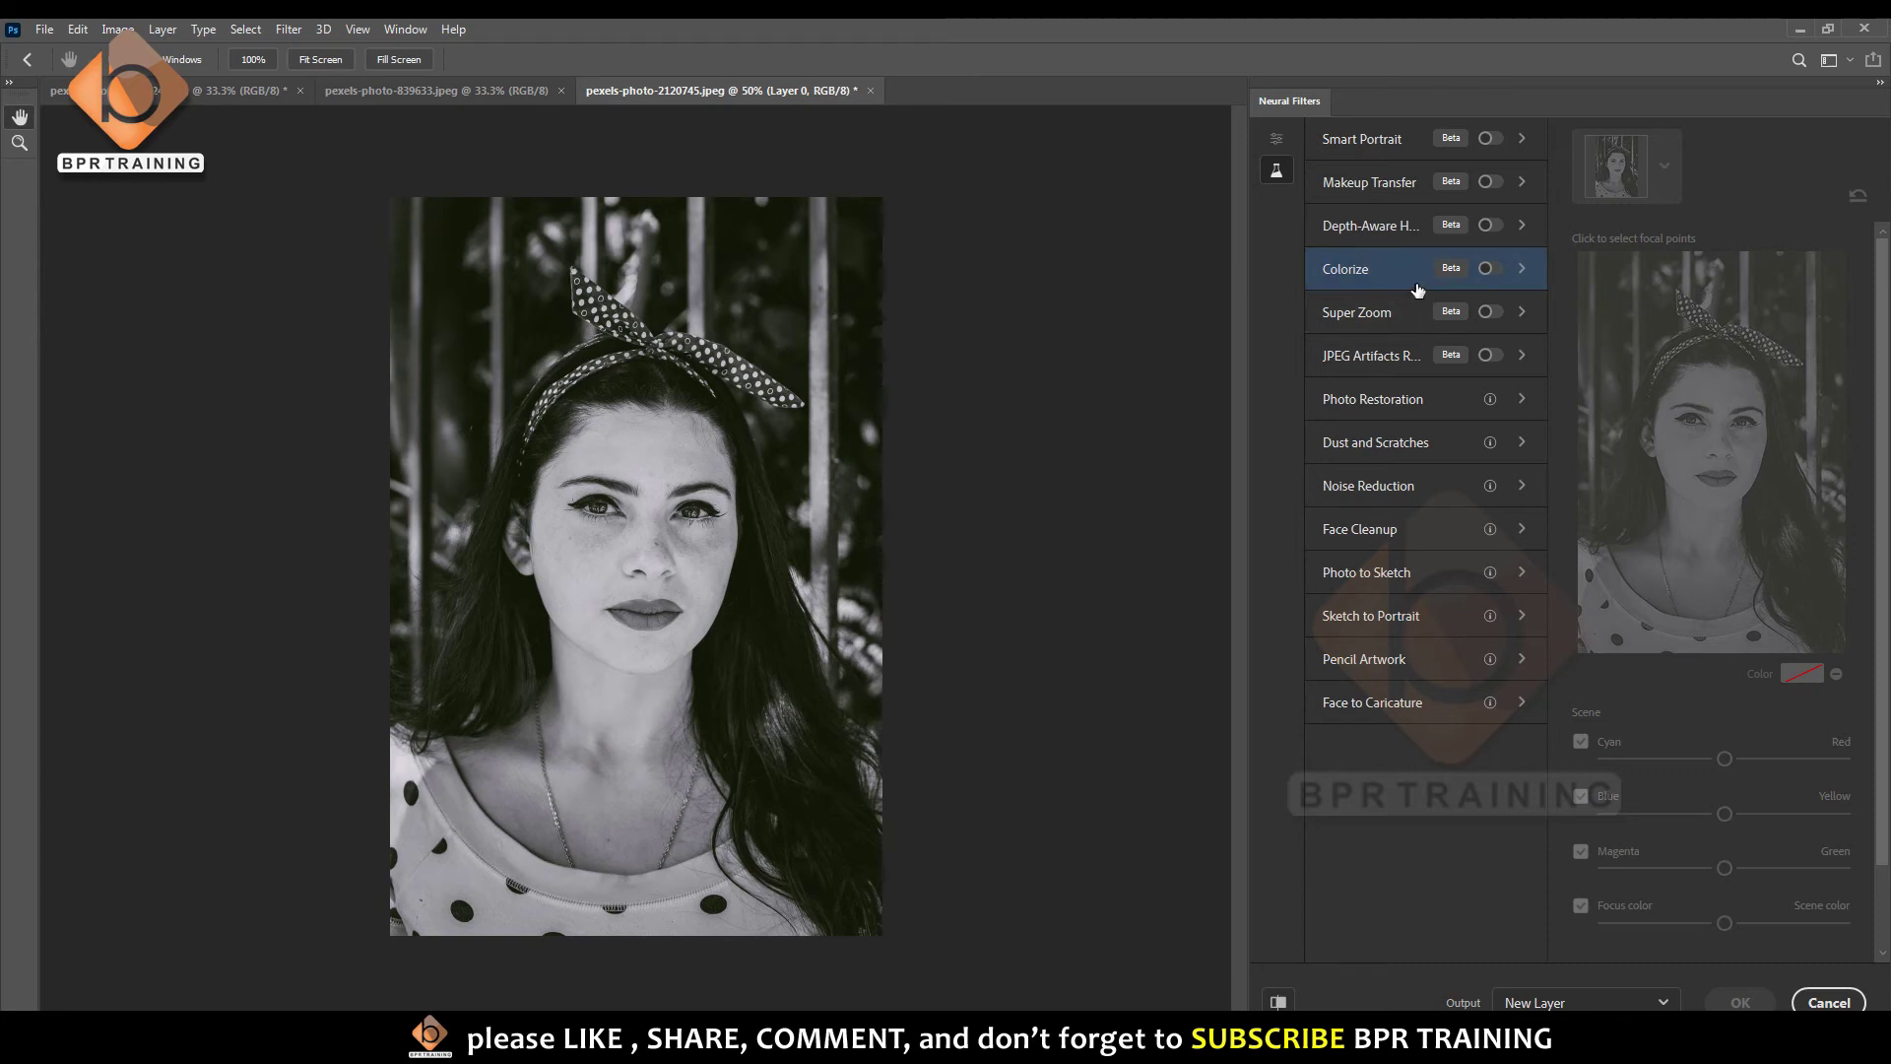
pyautogui.click(1488, 269)
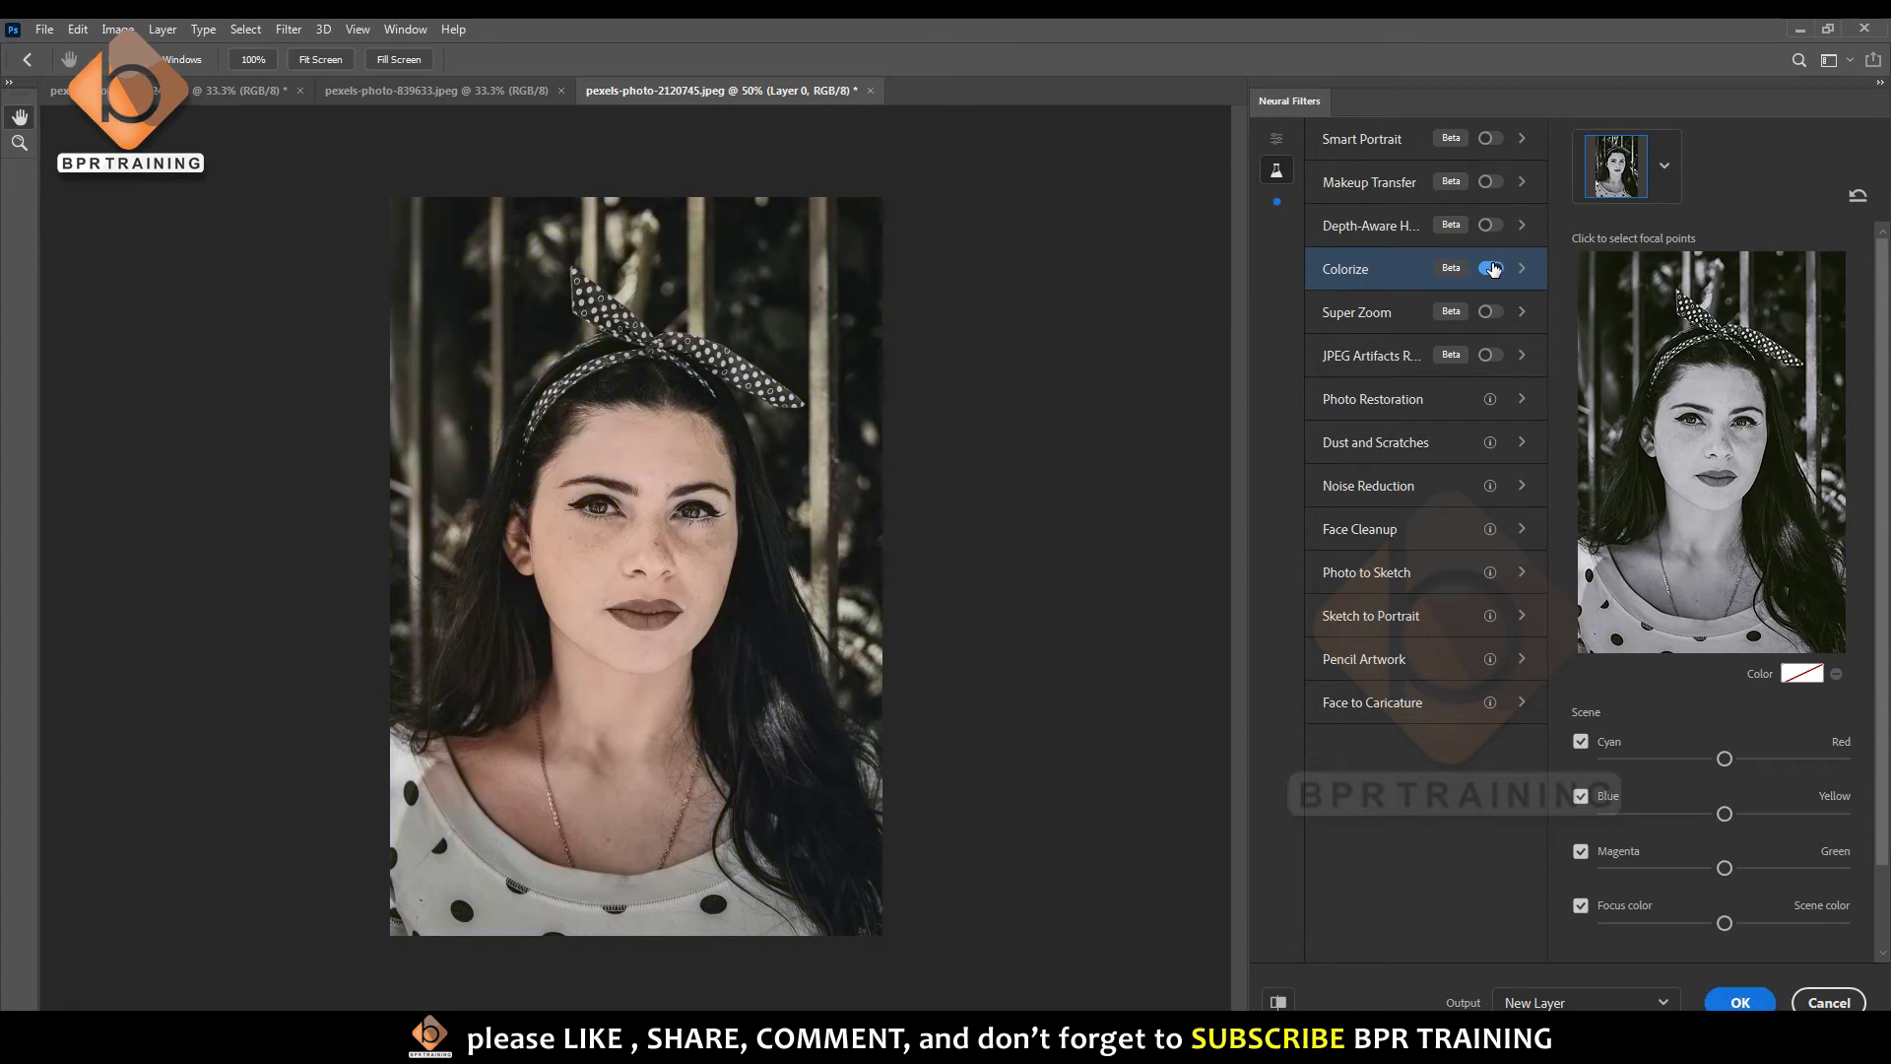
pyautogui.click(1740, 1003)
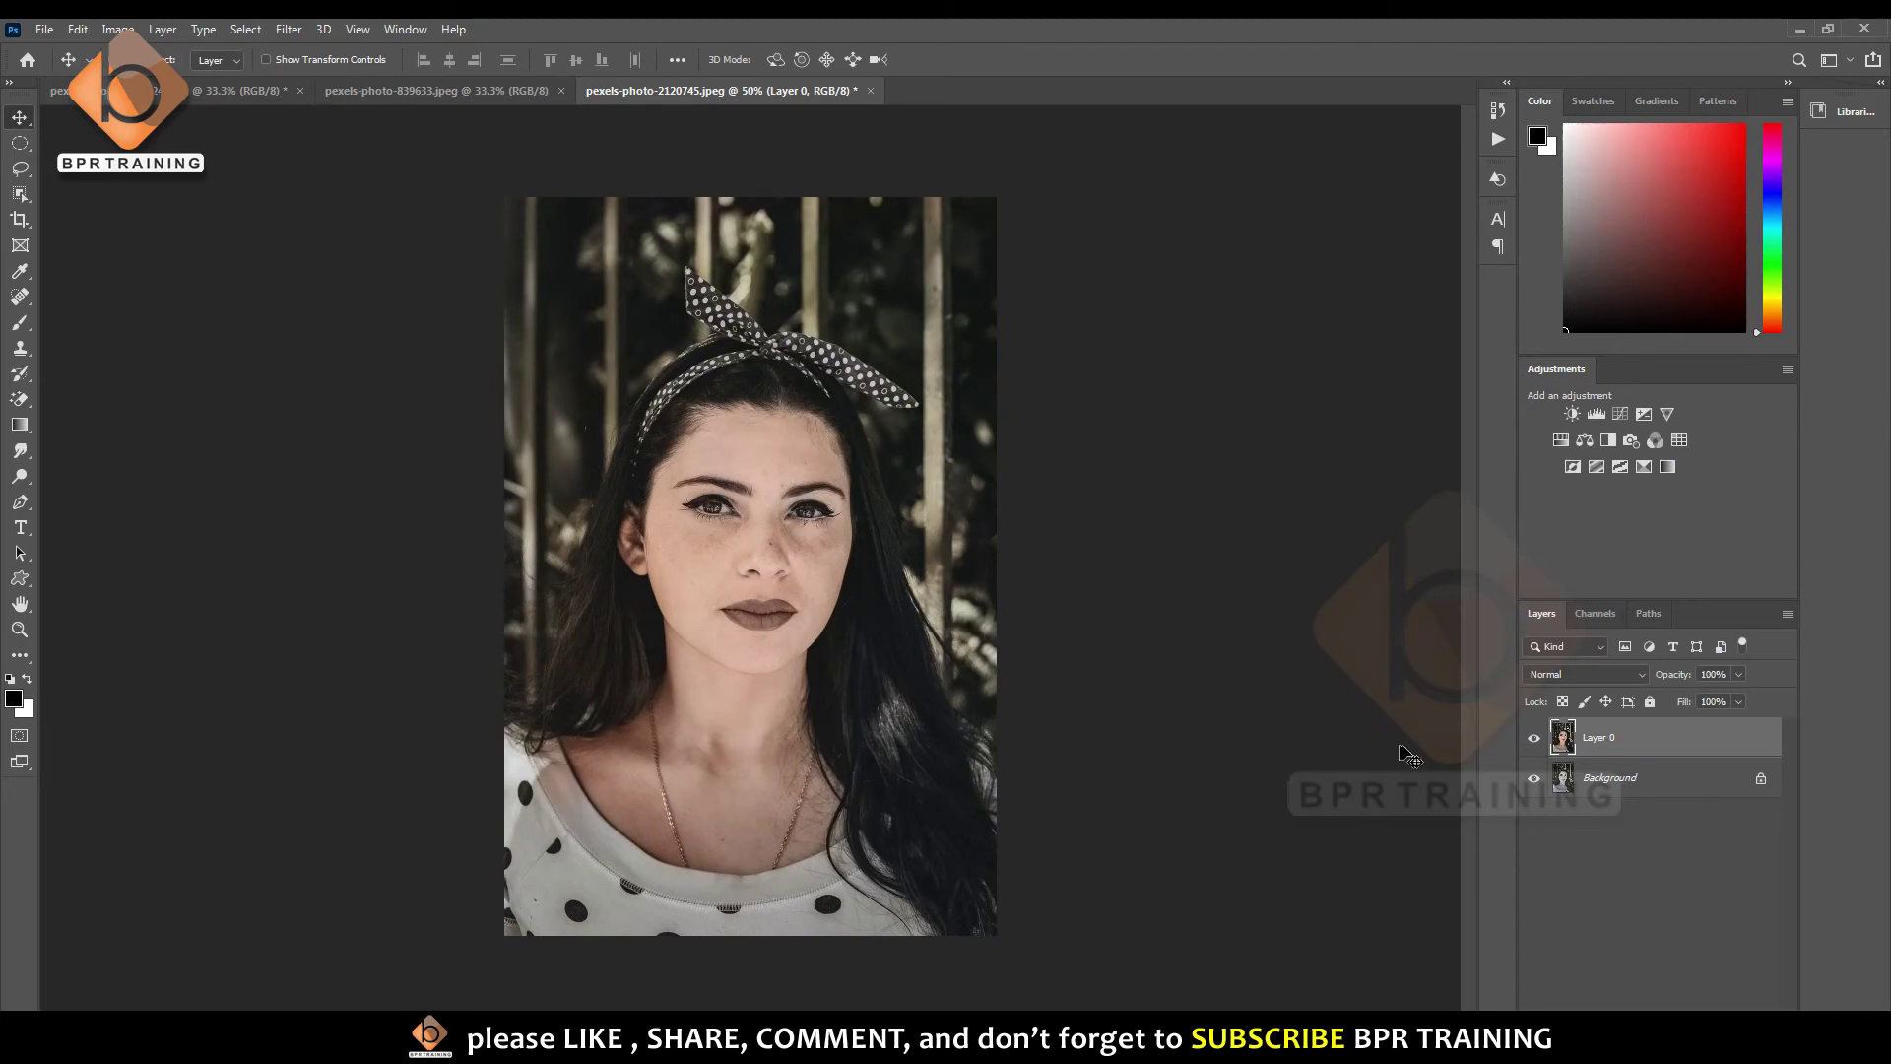
# - Zoom in to inspect the colorized face, zoom back out, and delete Layer 0
pyautogui.click(1533, 738)
pyautogui.click(814, 512)
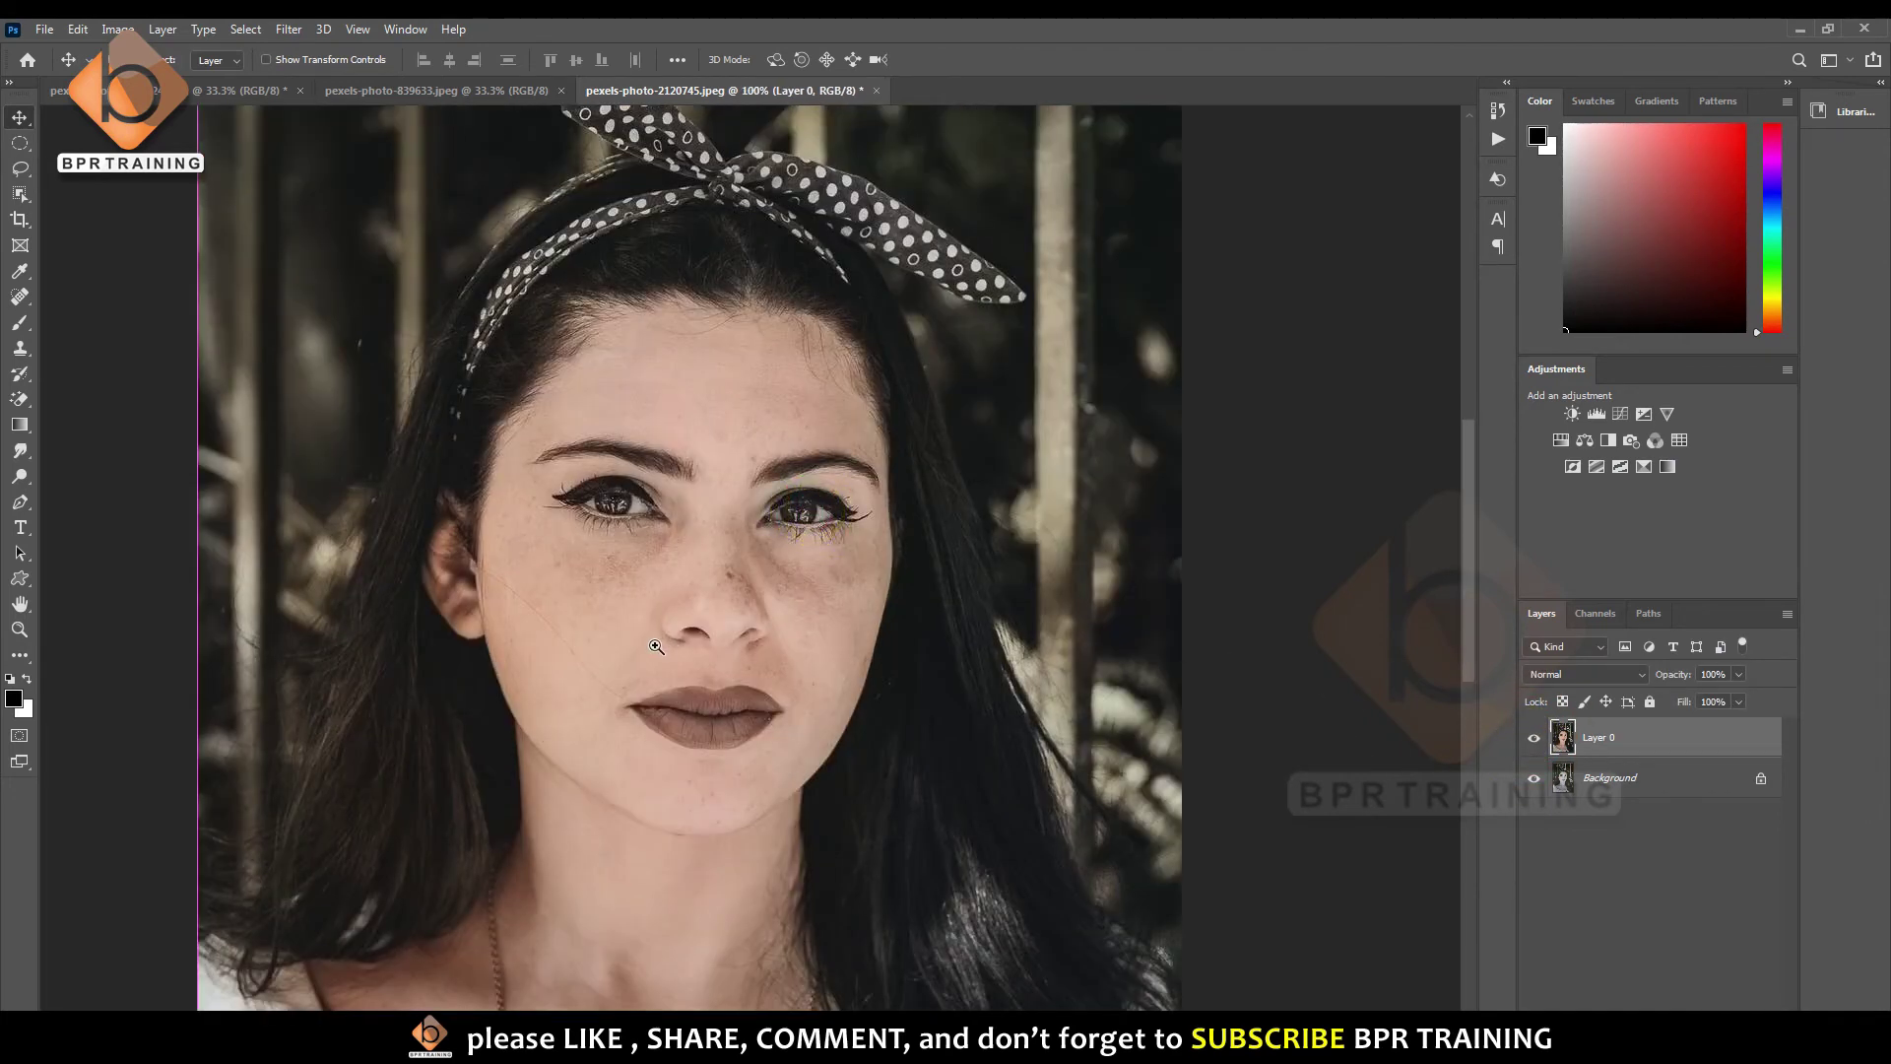
pyautogui.click(654, 641)
pyautogui.scroll(-3, 663, 655)
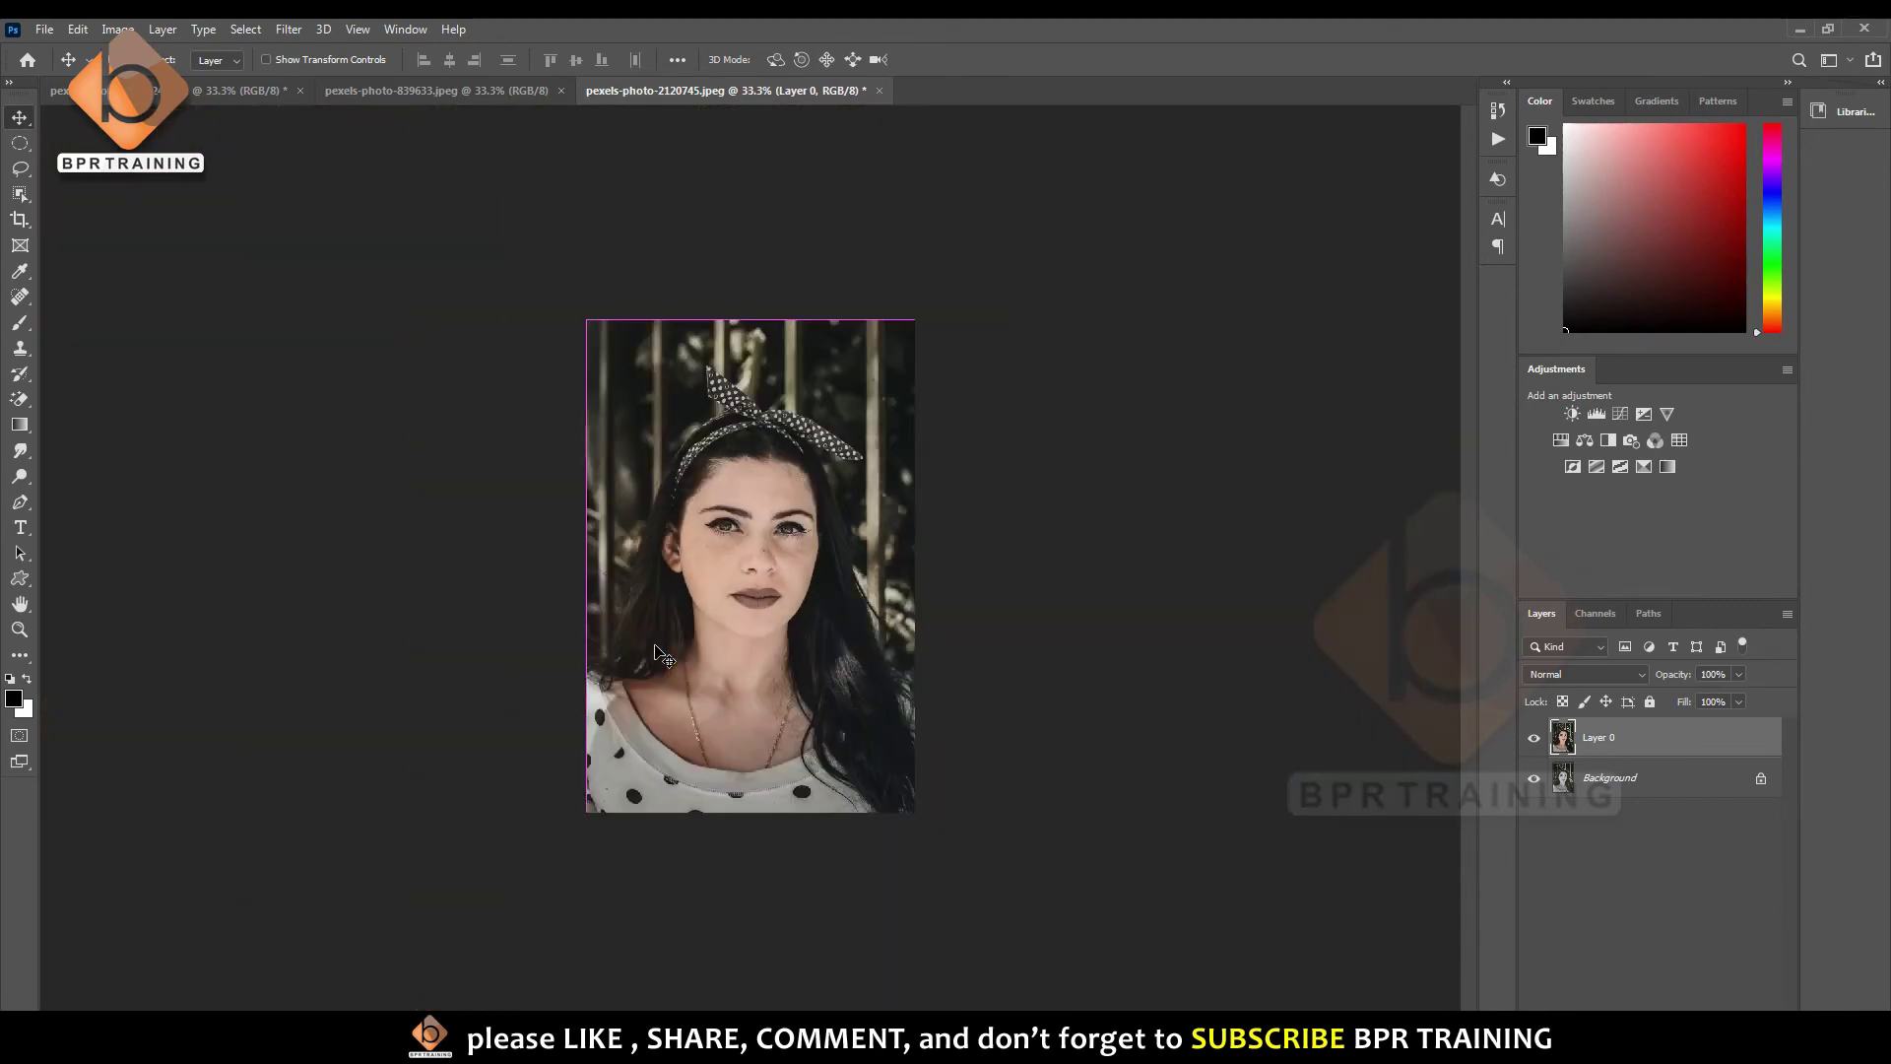
pyautogui.hotkey('ctrl', '+')
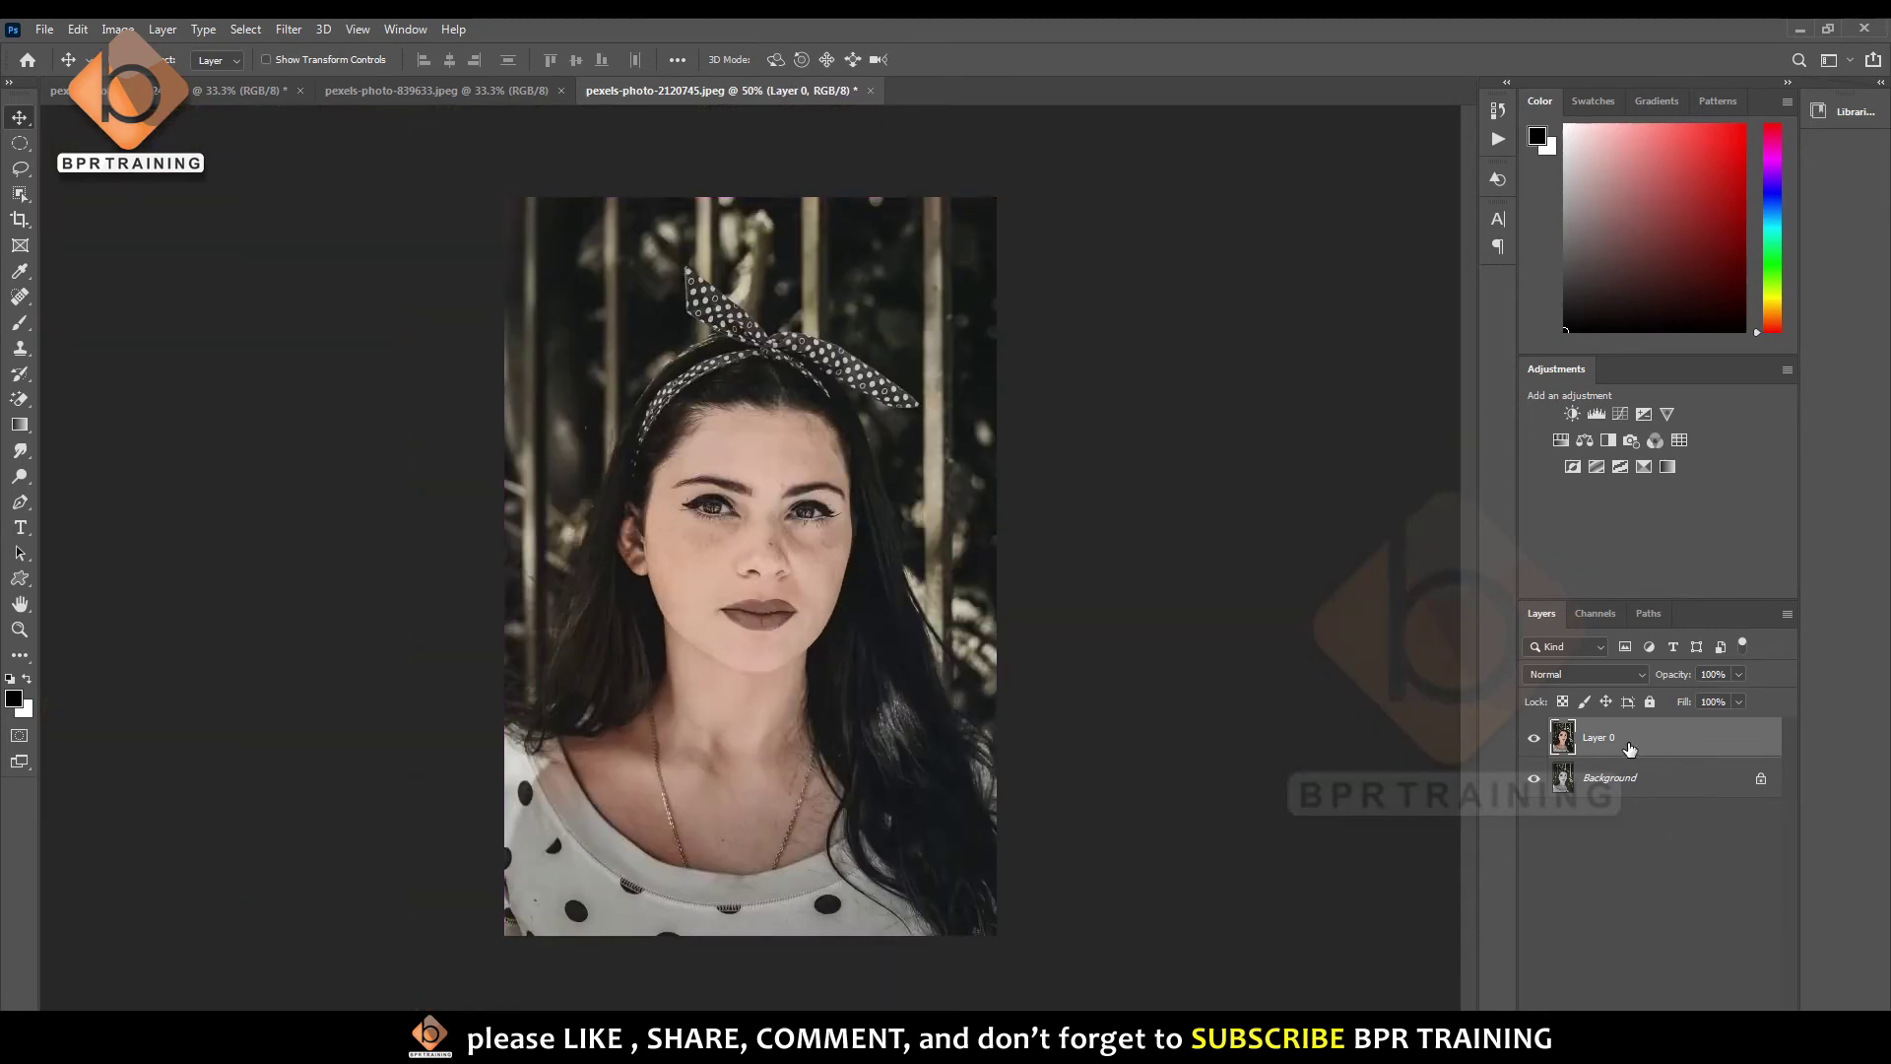
pyautogui.click(1633, 751)
pyautogui.press('Delete')
# - Reopen Neural Filters and turn Colorize back on
pyautogui.click(289, 32)
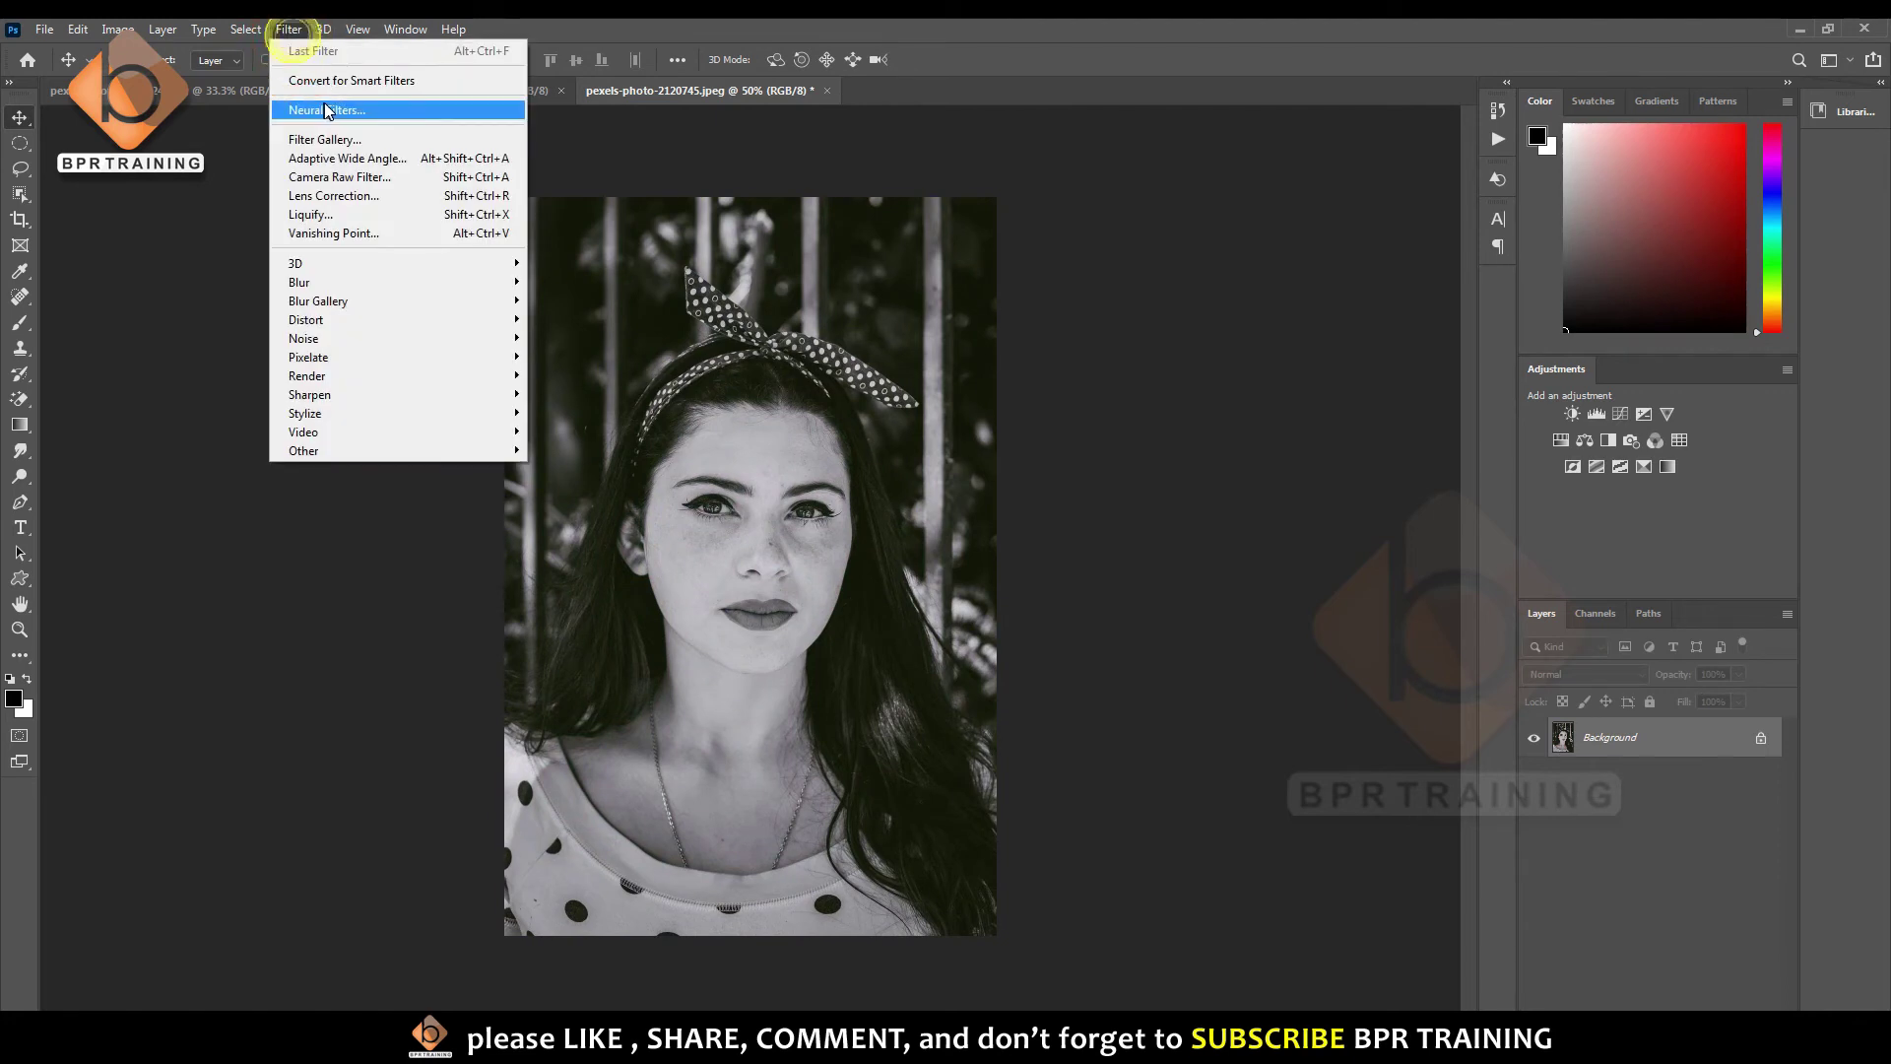
pyautogui.click(313, 110)
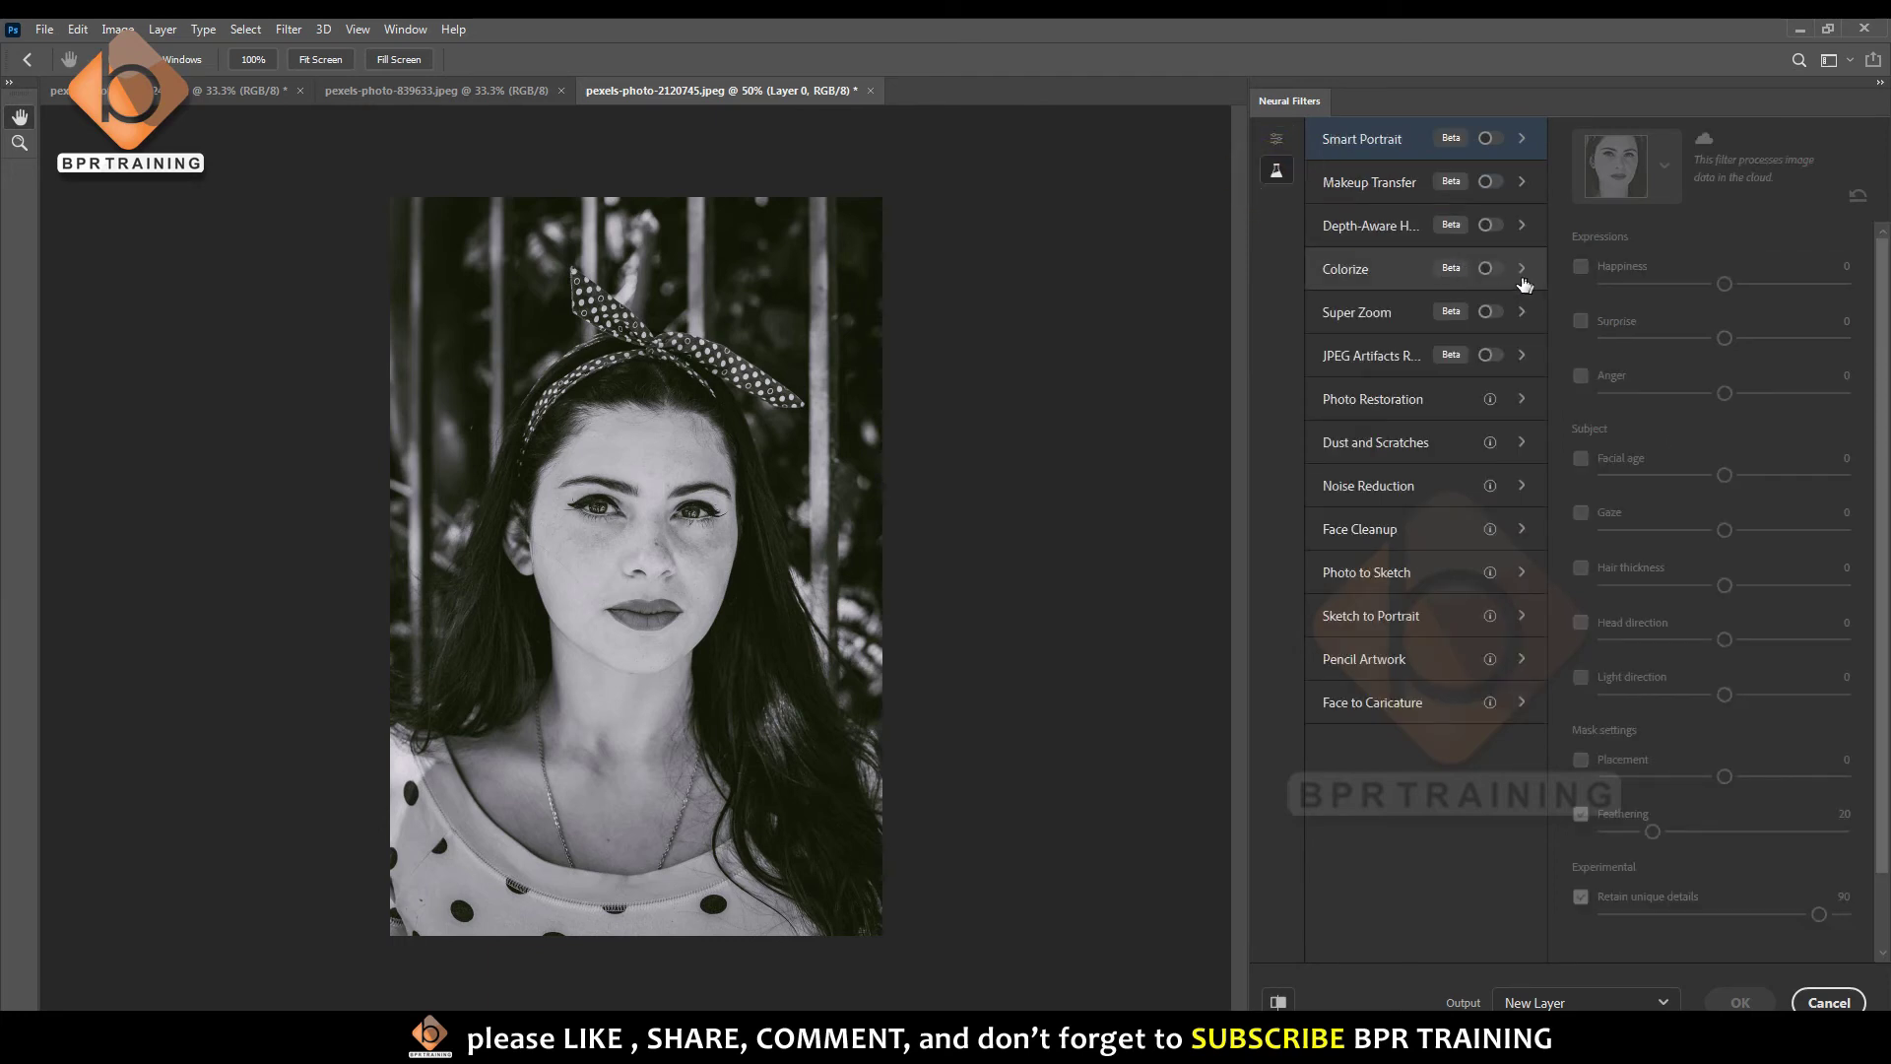
pyautogui.click(1489, 268)
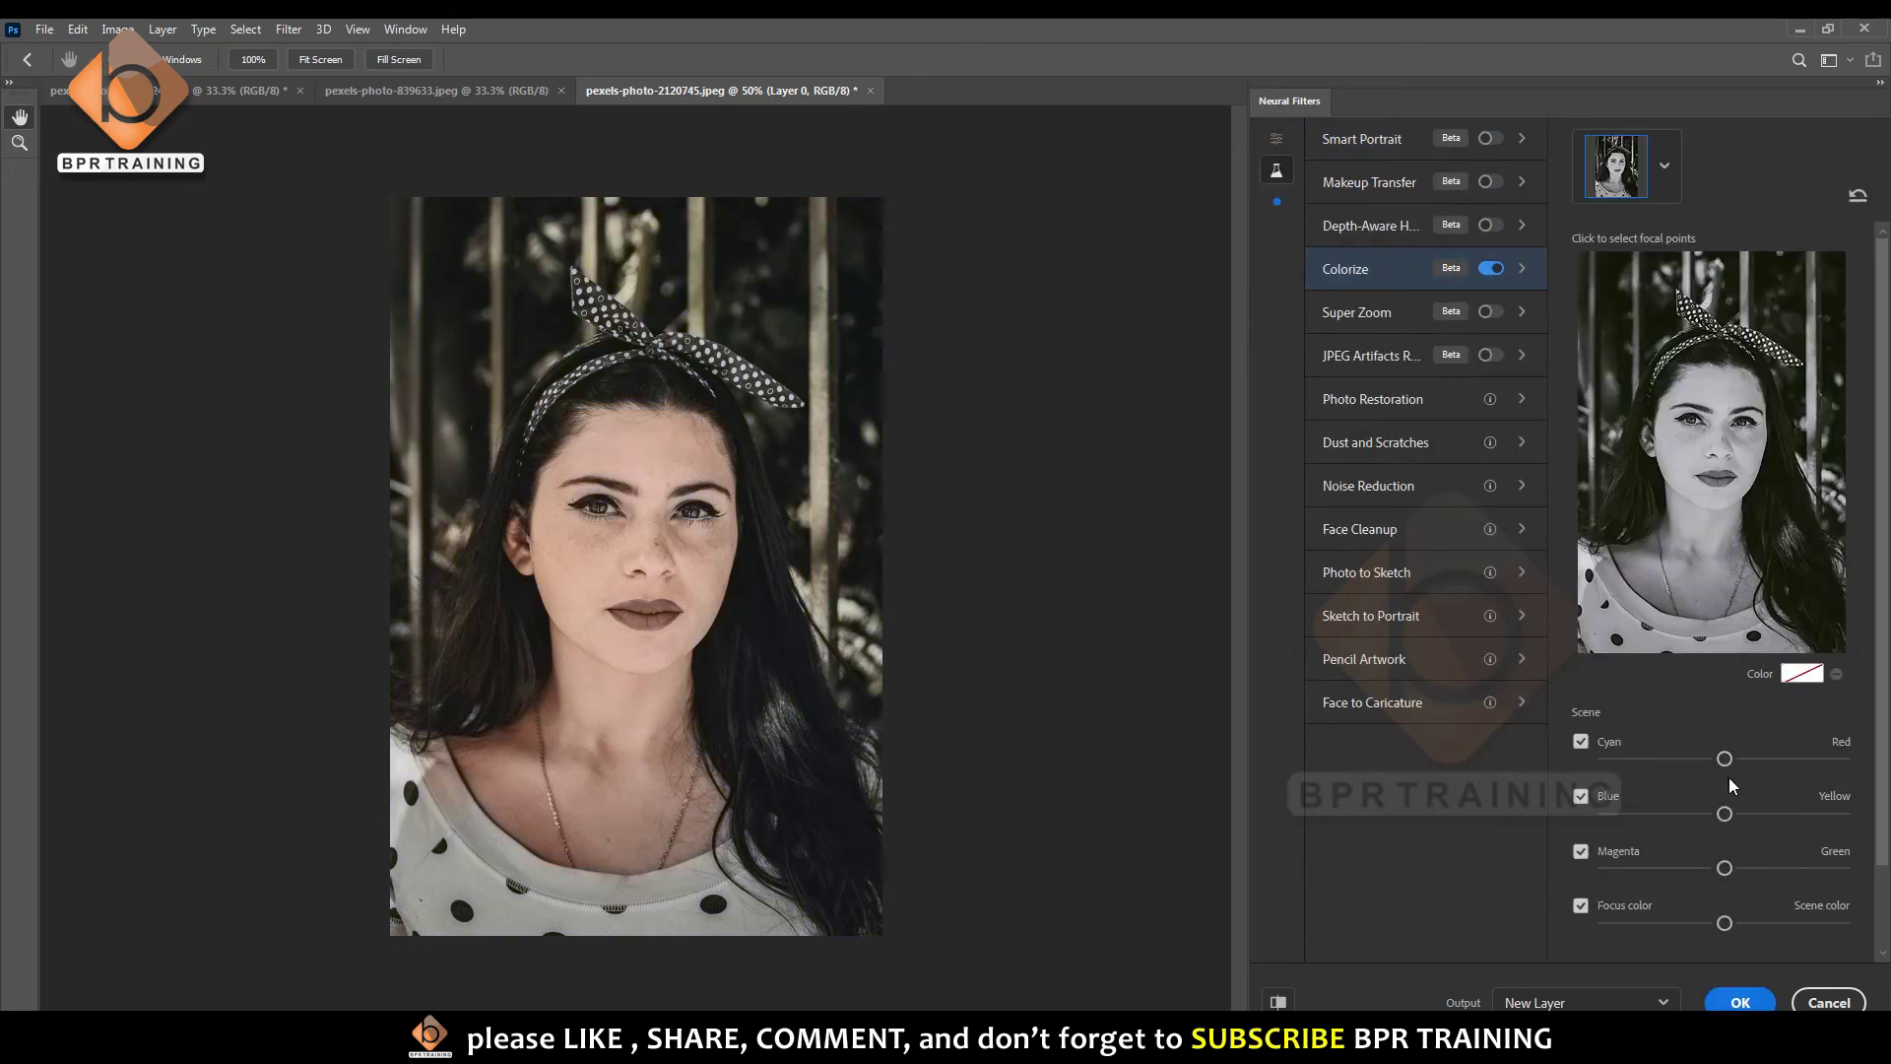
# - Tune the Cyan–Red, Blue–Yellow and Magenta–Green scene balances toward a warm brownish tone
pyautogui.moveTo(1765, 814)
pyautogui.mouseDown()
pyautogui.moveTo(1796, 816)
pyautogui.moveTo(1752, 813)
pyautogui.moveTo(1793, 759)
pyautogui.mouseUp()
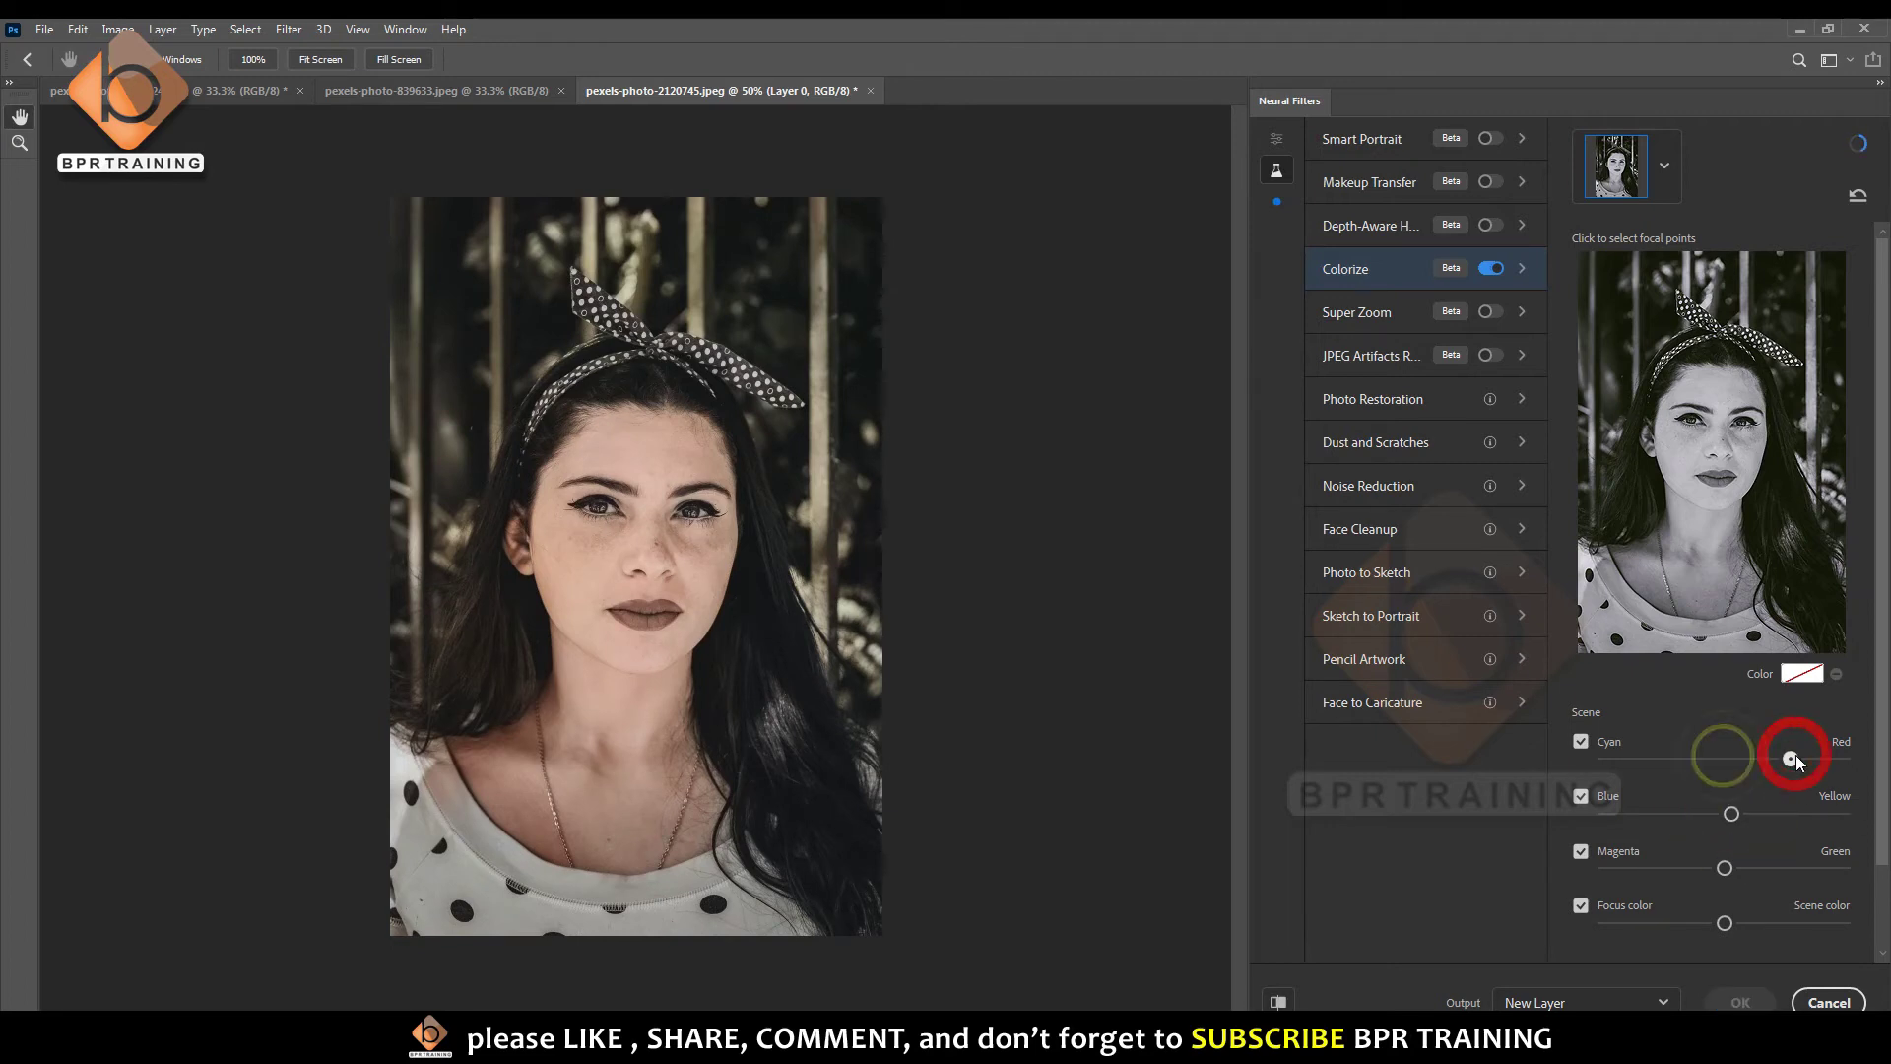
pyautogui.moveTo(1725, 869); pyautogui.dragTo(1818, 868)
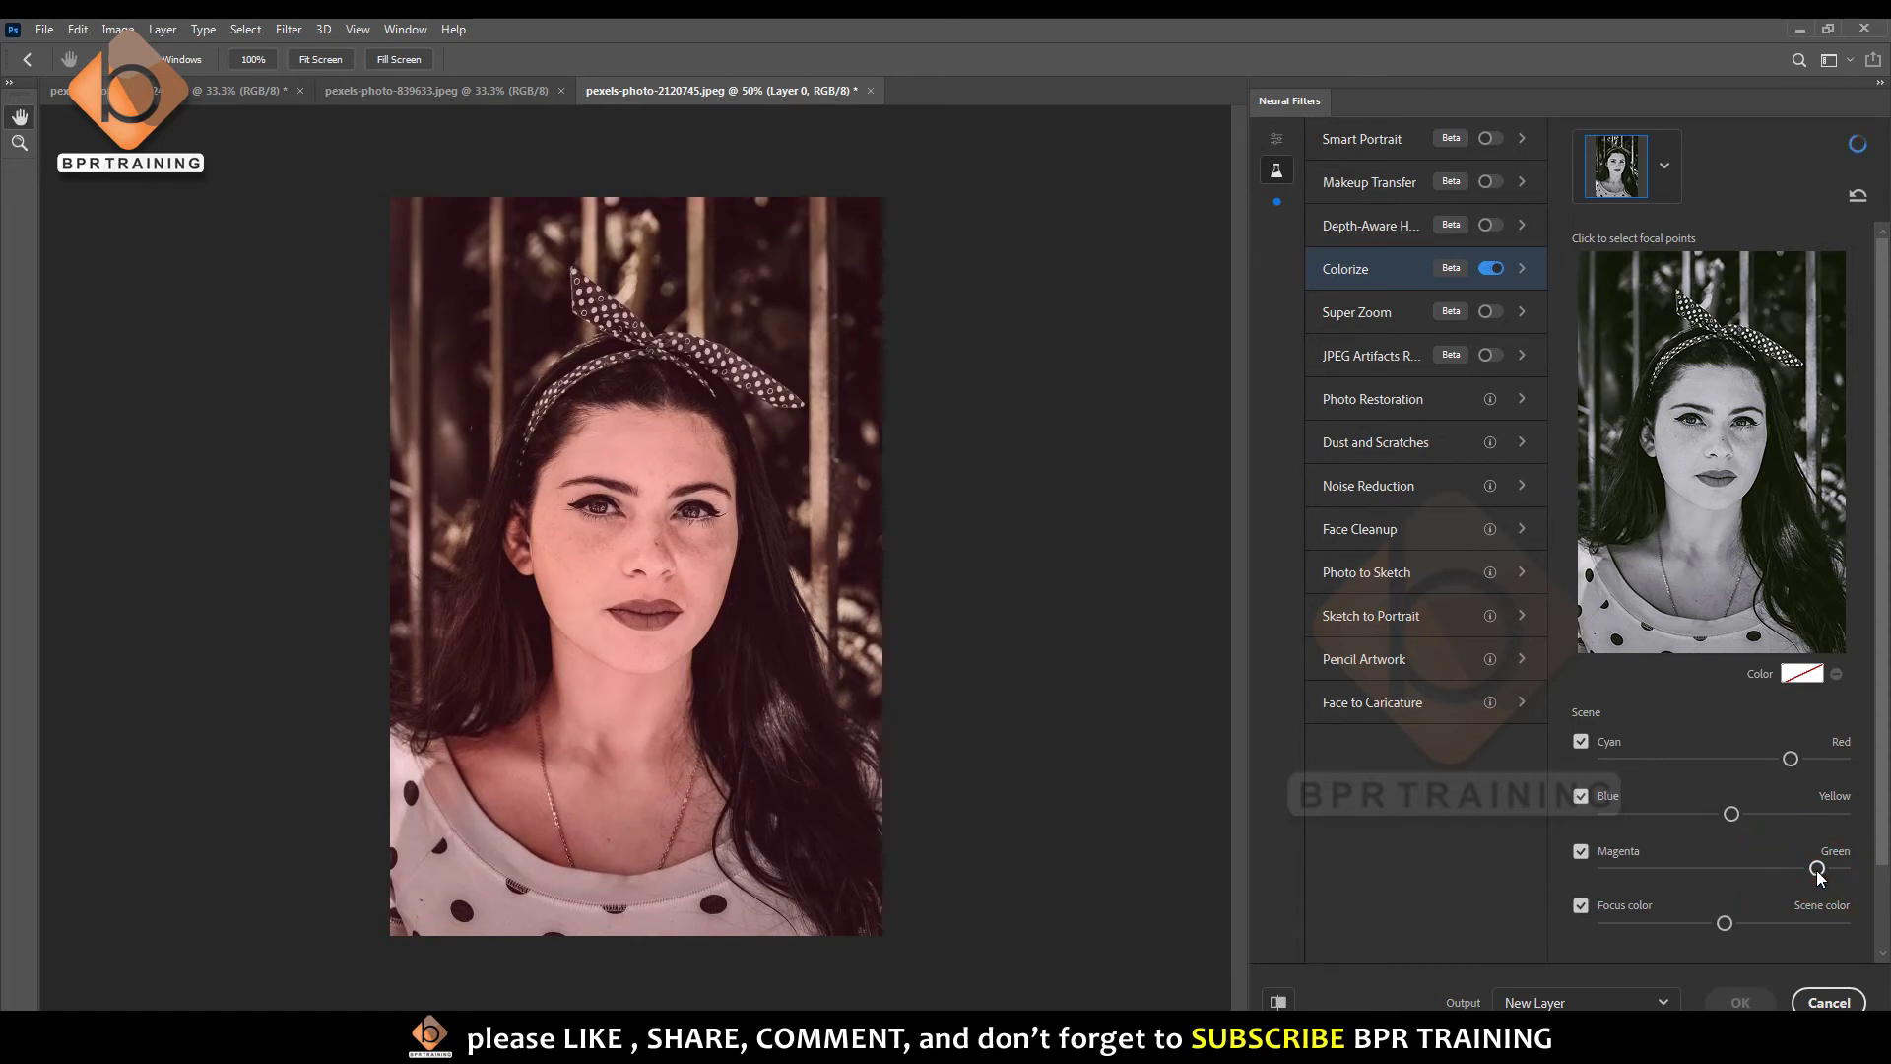
pyautogui.click(1749, 869)
pyautogui.moveTo(1785, 758); pyautogui.dragTo(1752, 758)
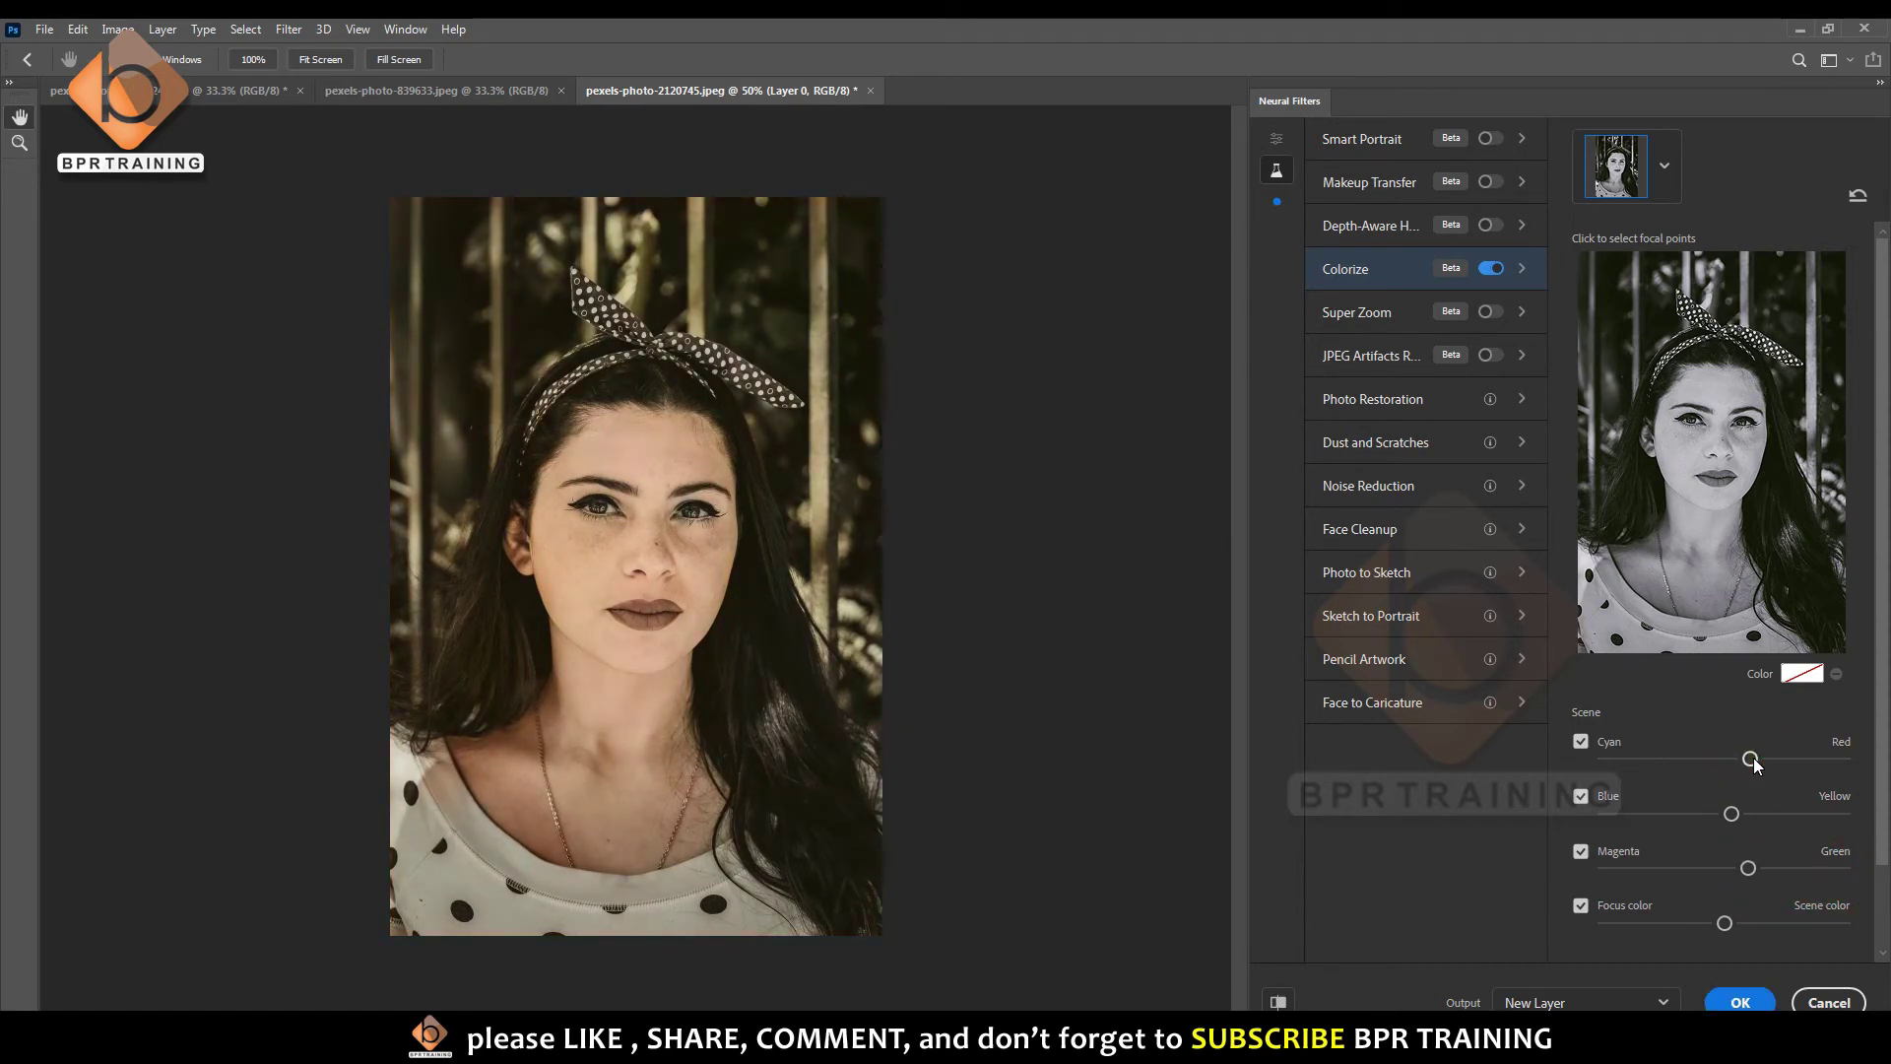
pyautogui.moveTo(1746, 759); pyautogui.dragTo(1741, 758)
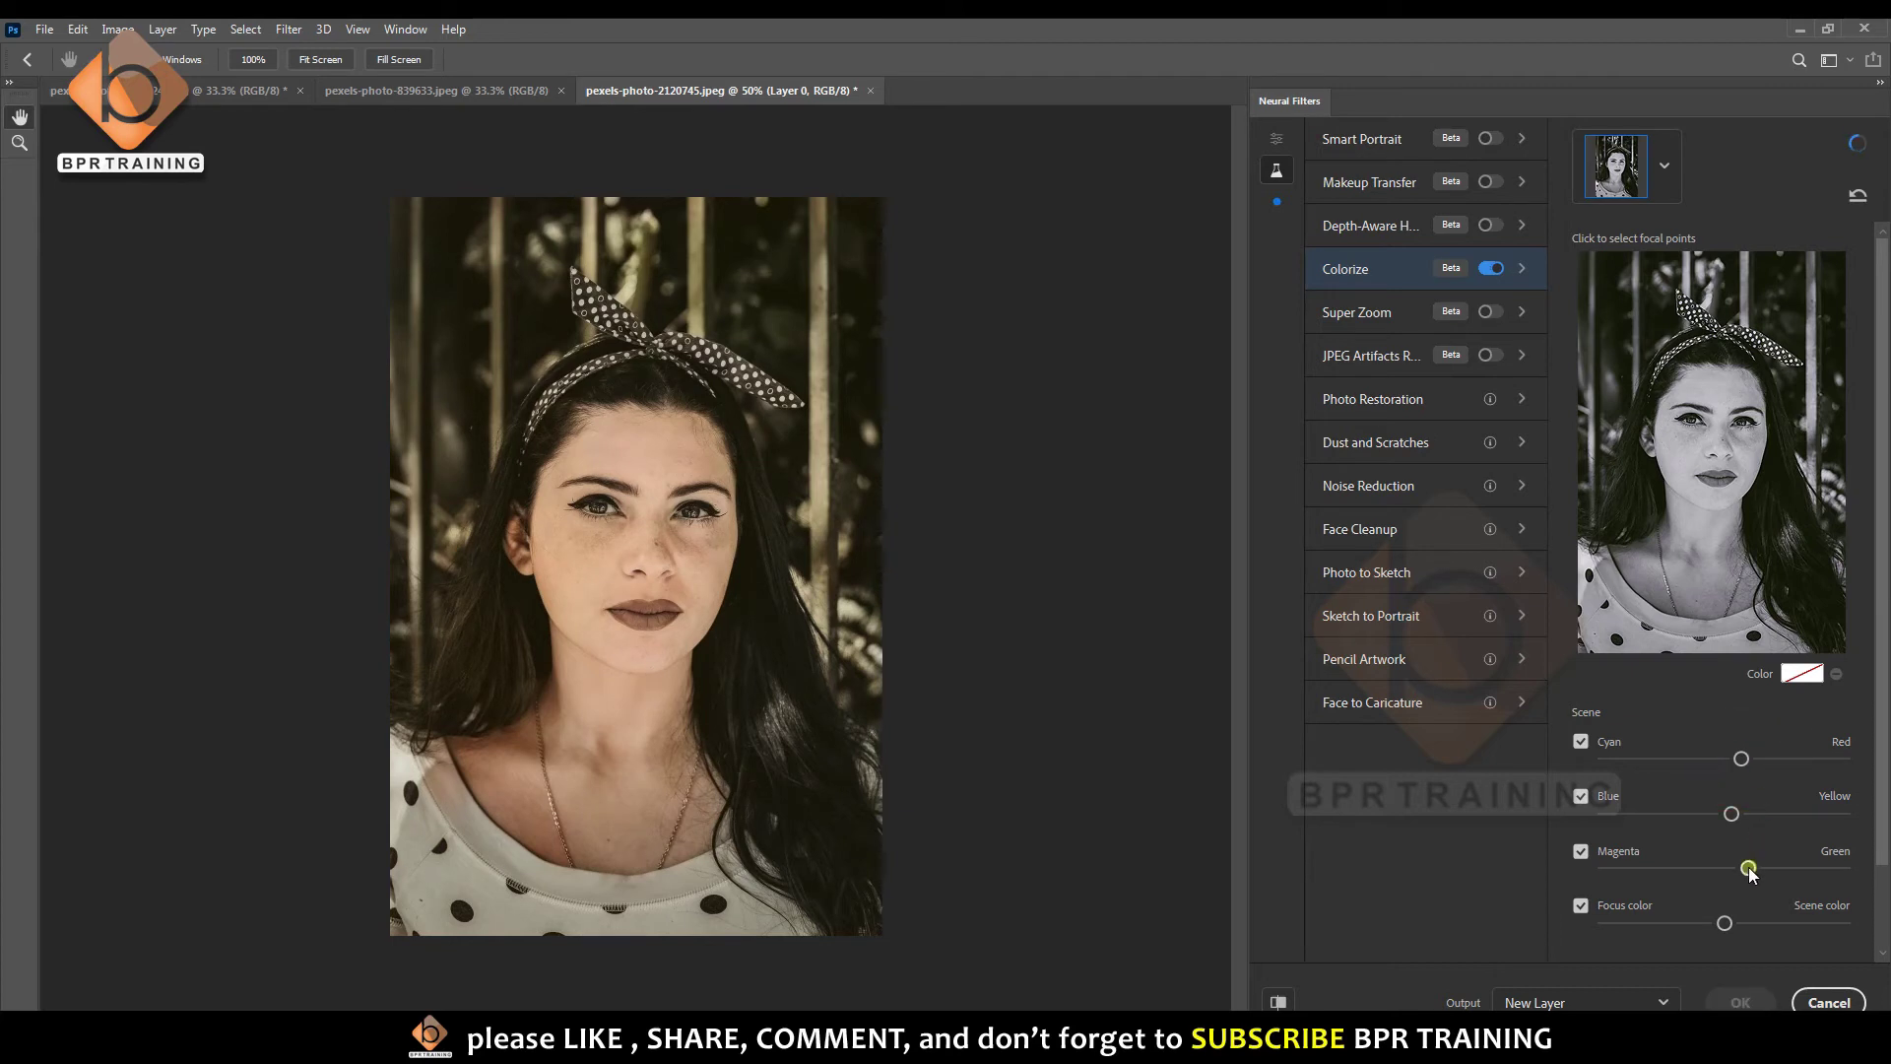
pyautogui.moveTo(1748, 868); pyautogui.dragTo(1733, 869)
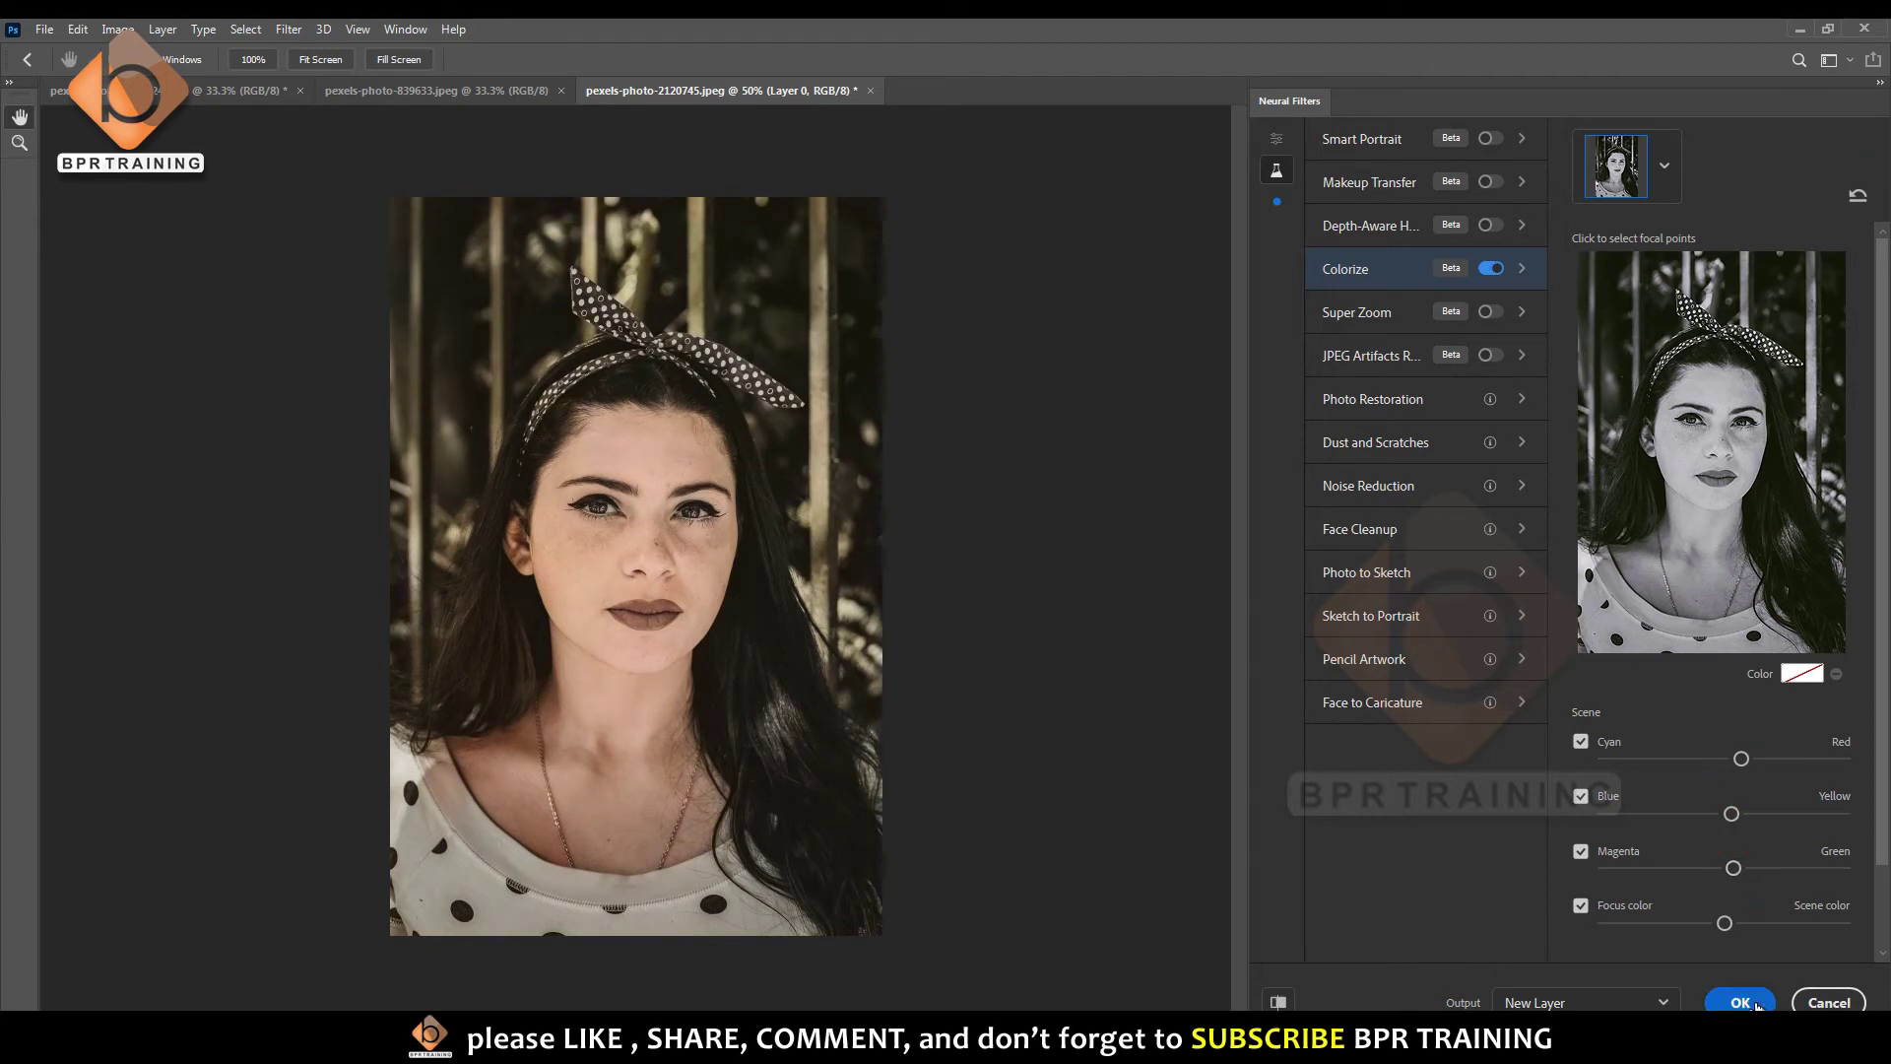
pyautogui.click(1740, 1003)
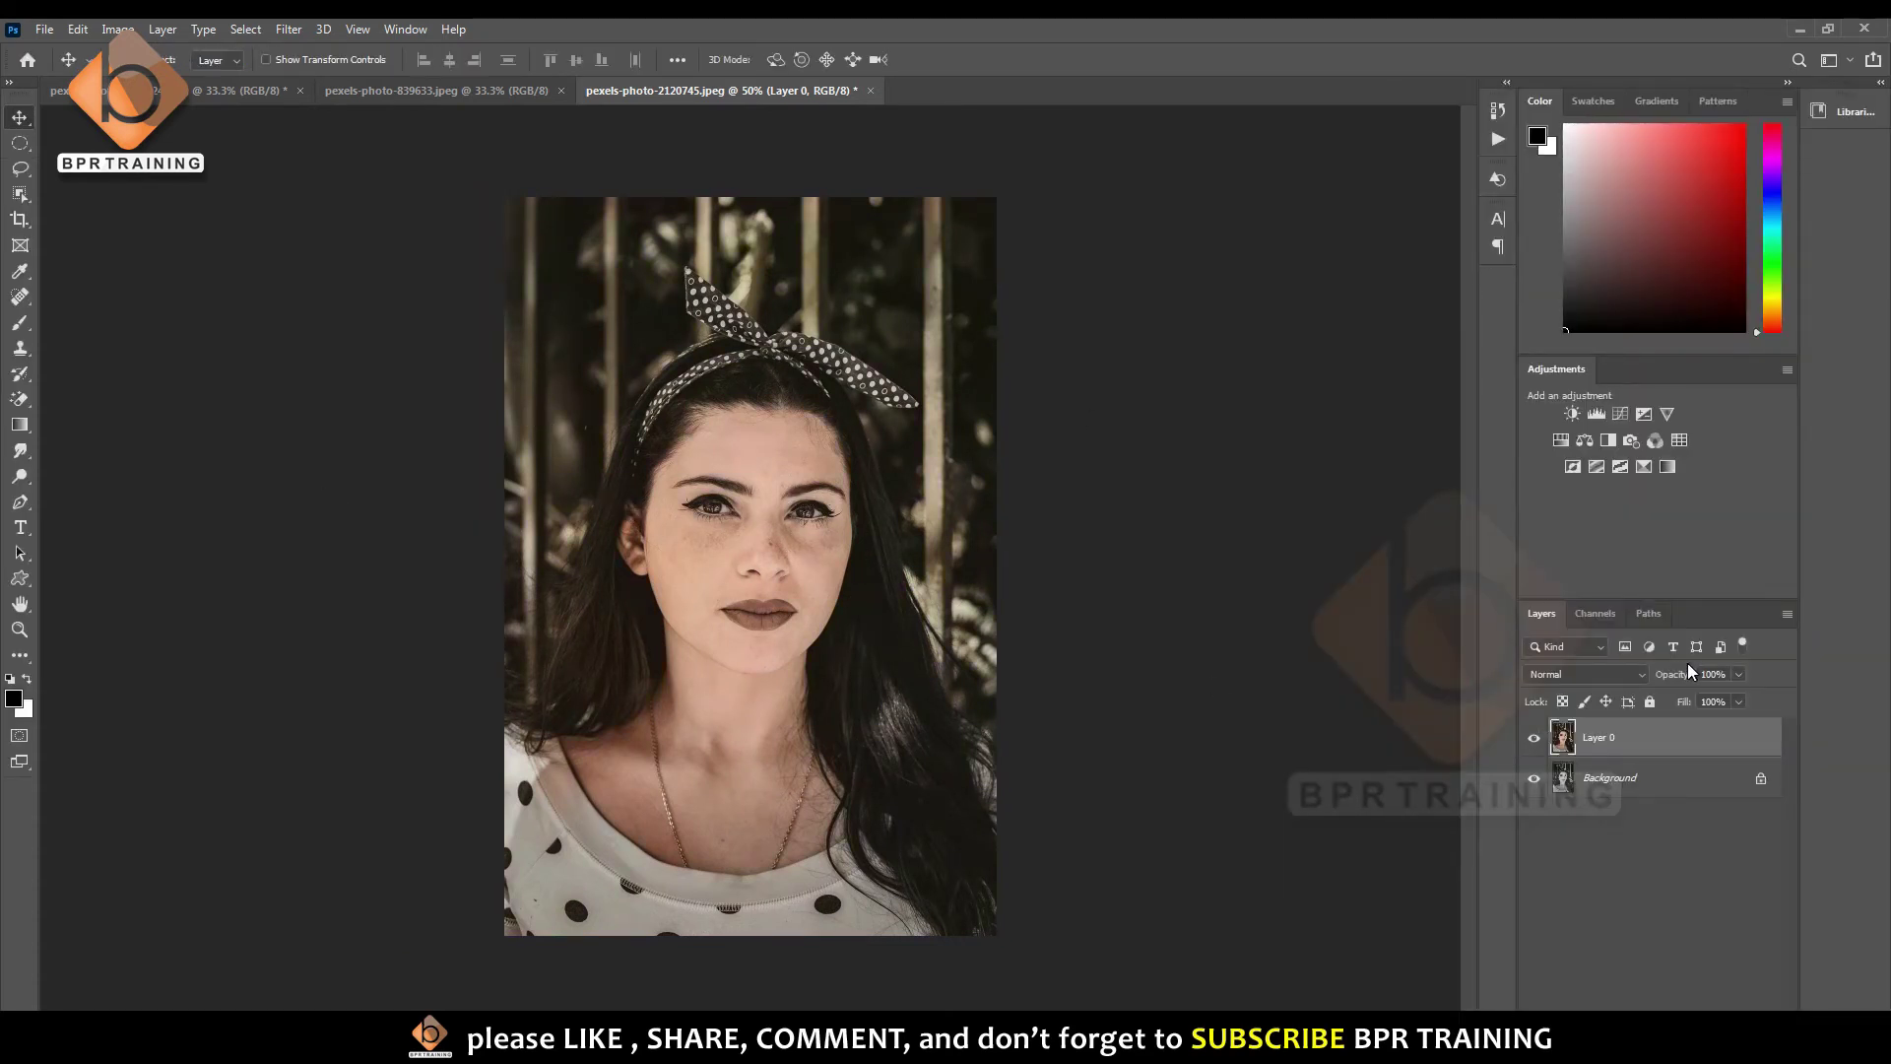
pyautogui.click(1532, 741)
pyautogui.click(1533, 739)
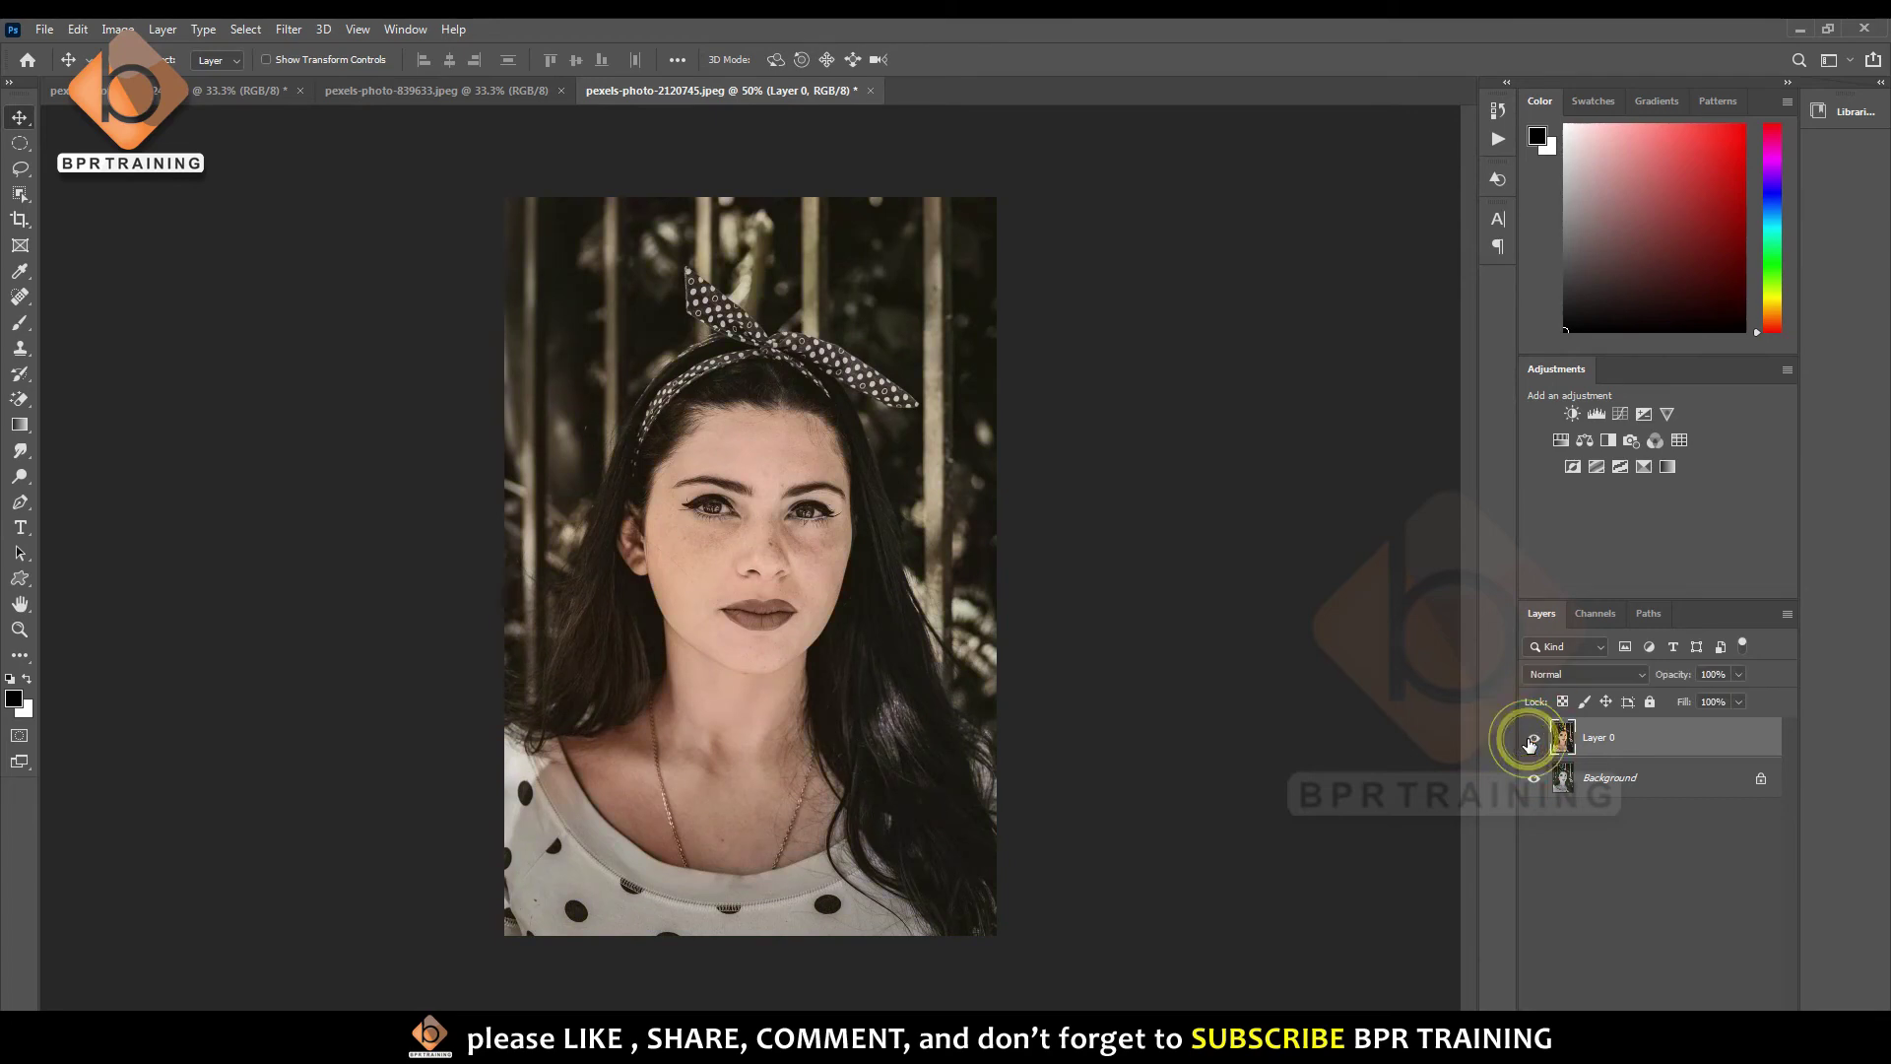
pyautogui.click(752, 459)
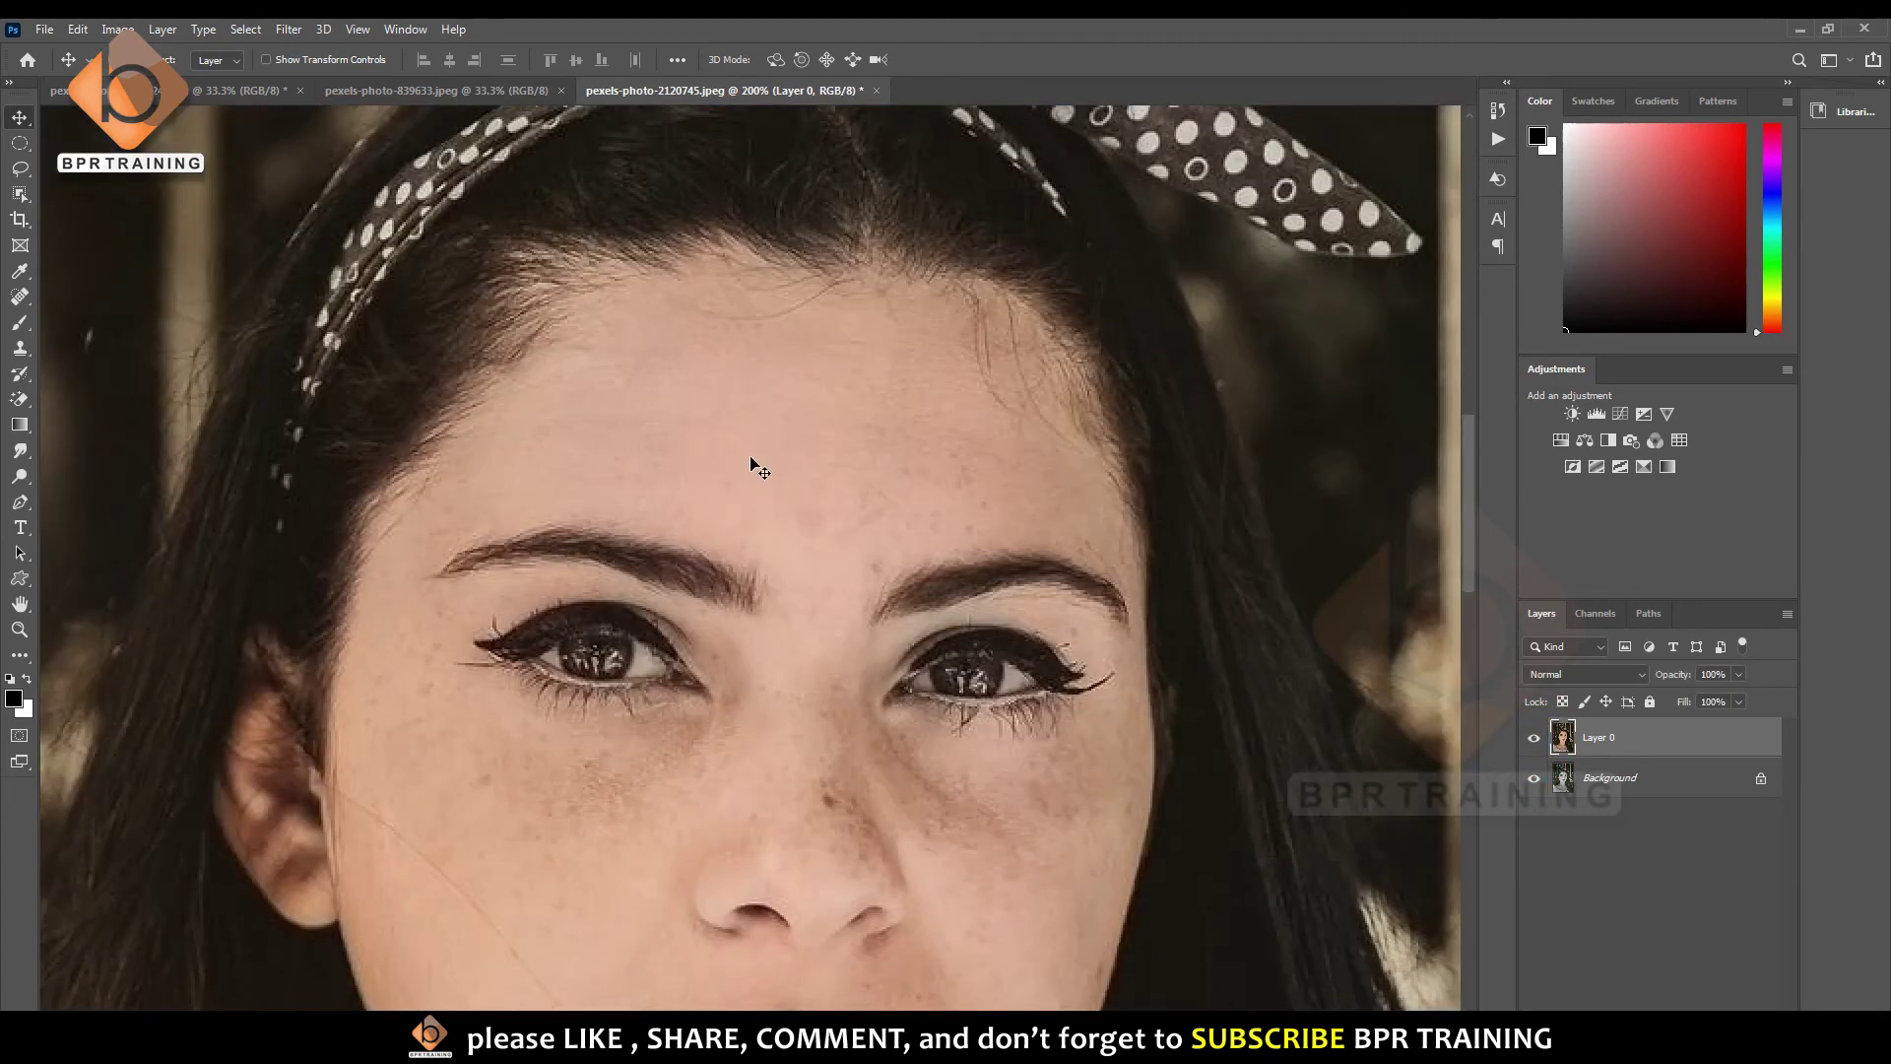
pyautogui.hotkey('ctrl', '-')
pyautogui.hotkey('ctrl', '-')
pyautogui.hotkey('ctrl', '-')
pyautogui.hotkey('ctrl', '-')
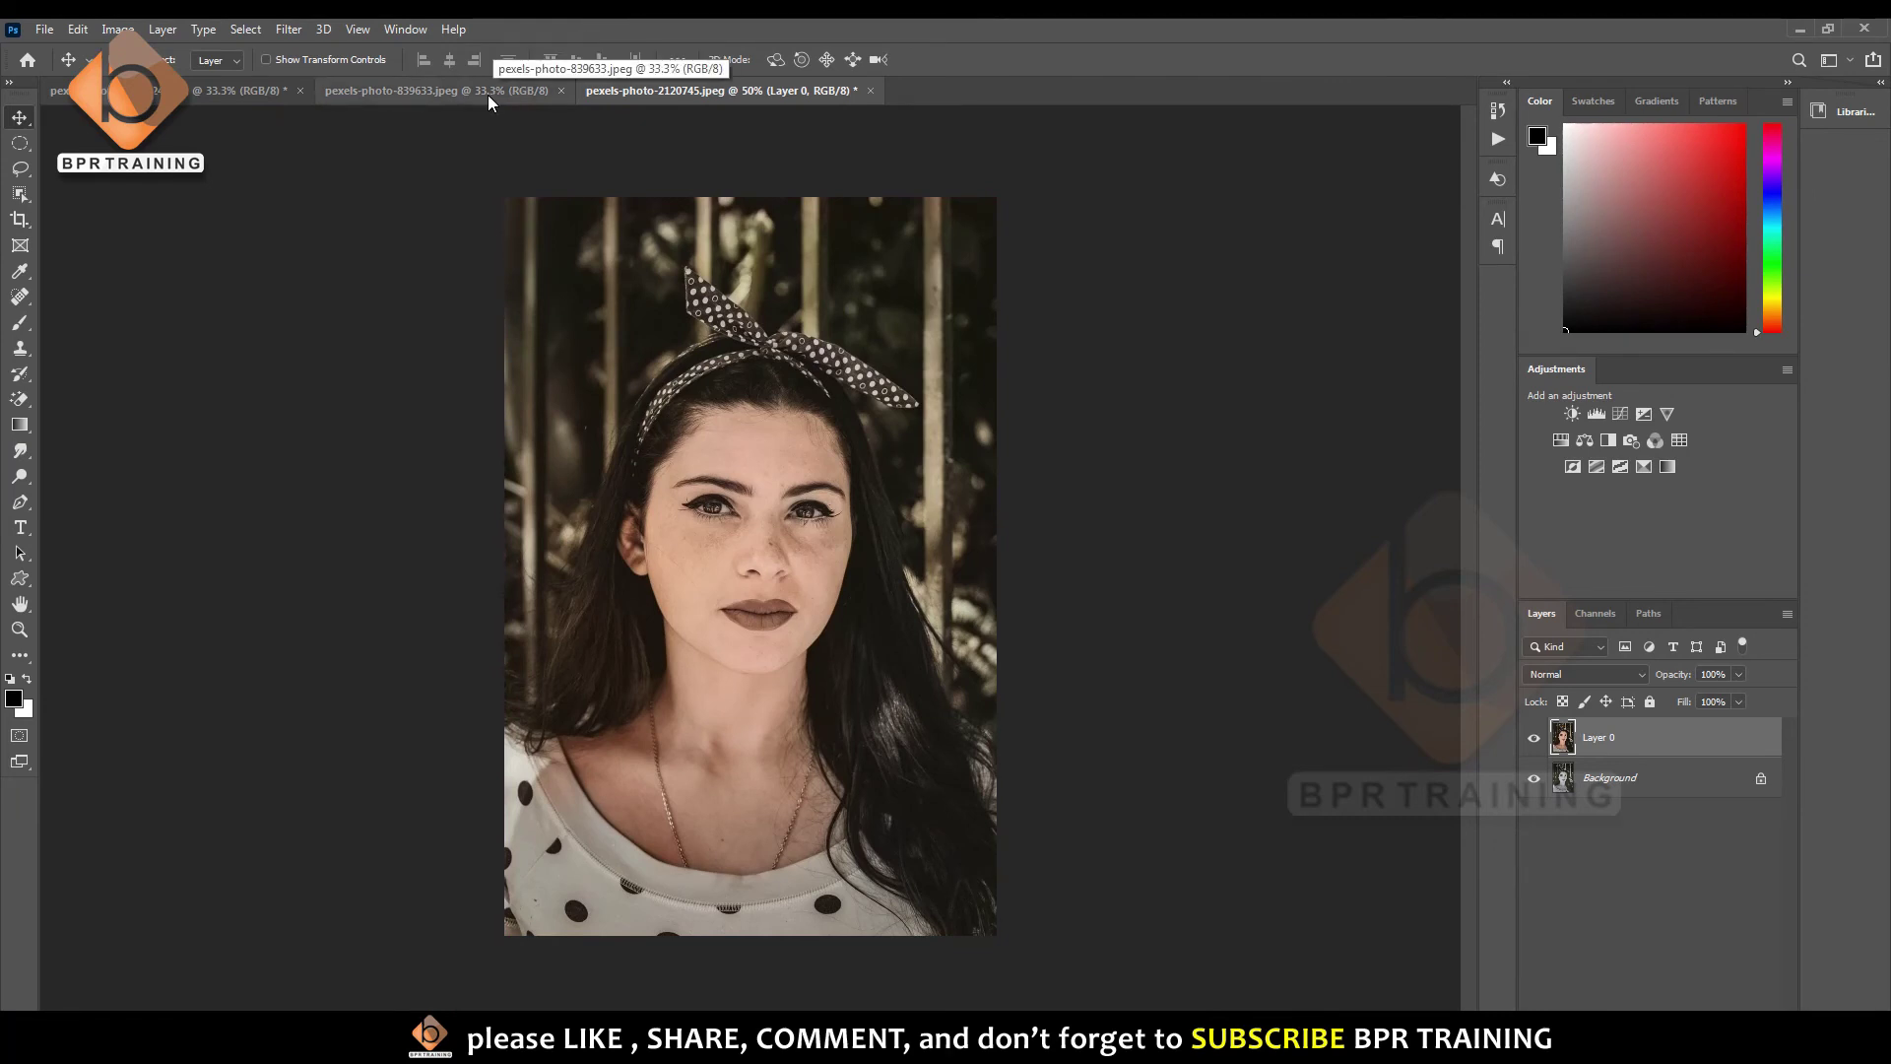
# - Switch to pexels-photo-839633.jpeg and open Neural Filters showing the beta filters
pyautogui.click(488, 103)
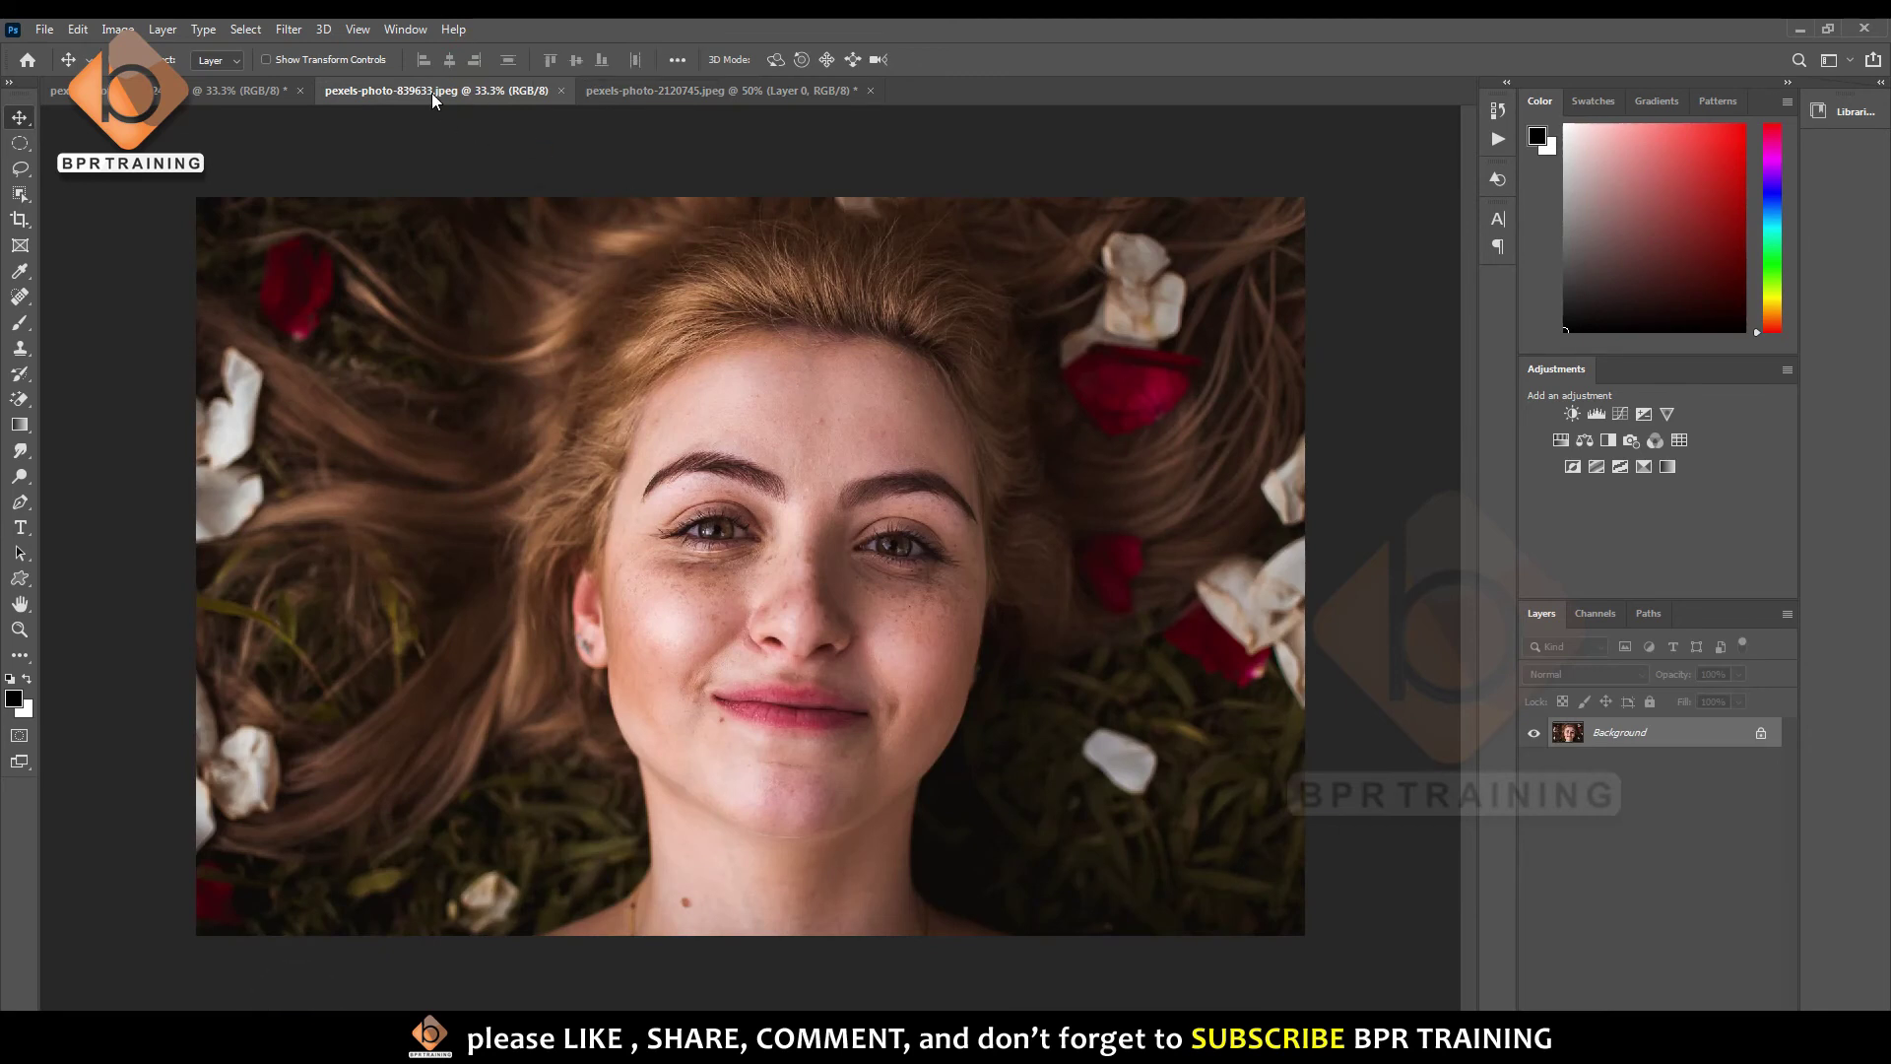
pyautogui.click(288, 34)
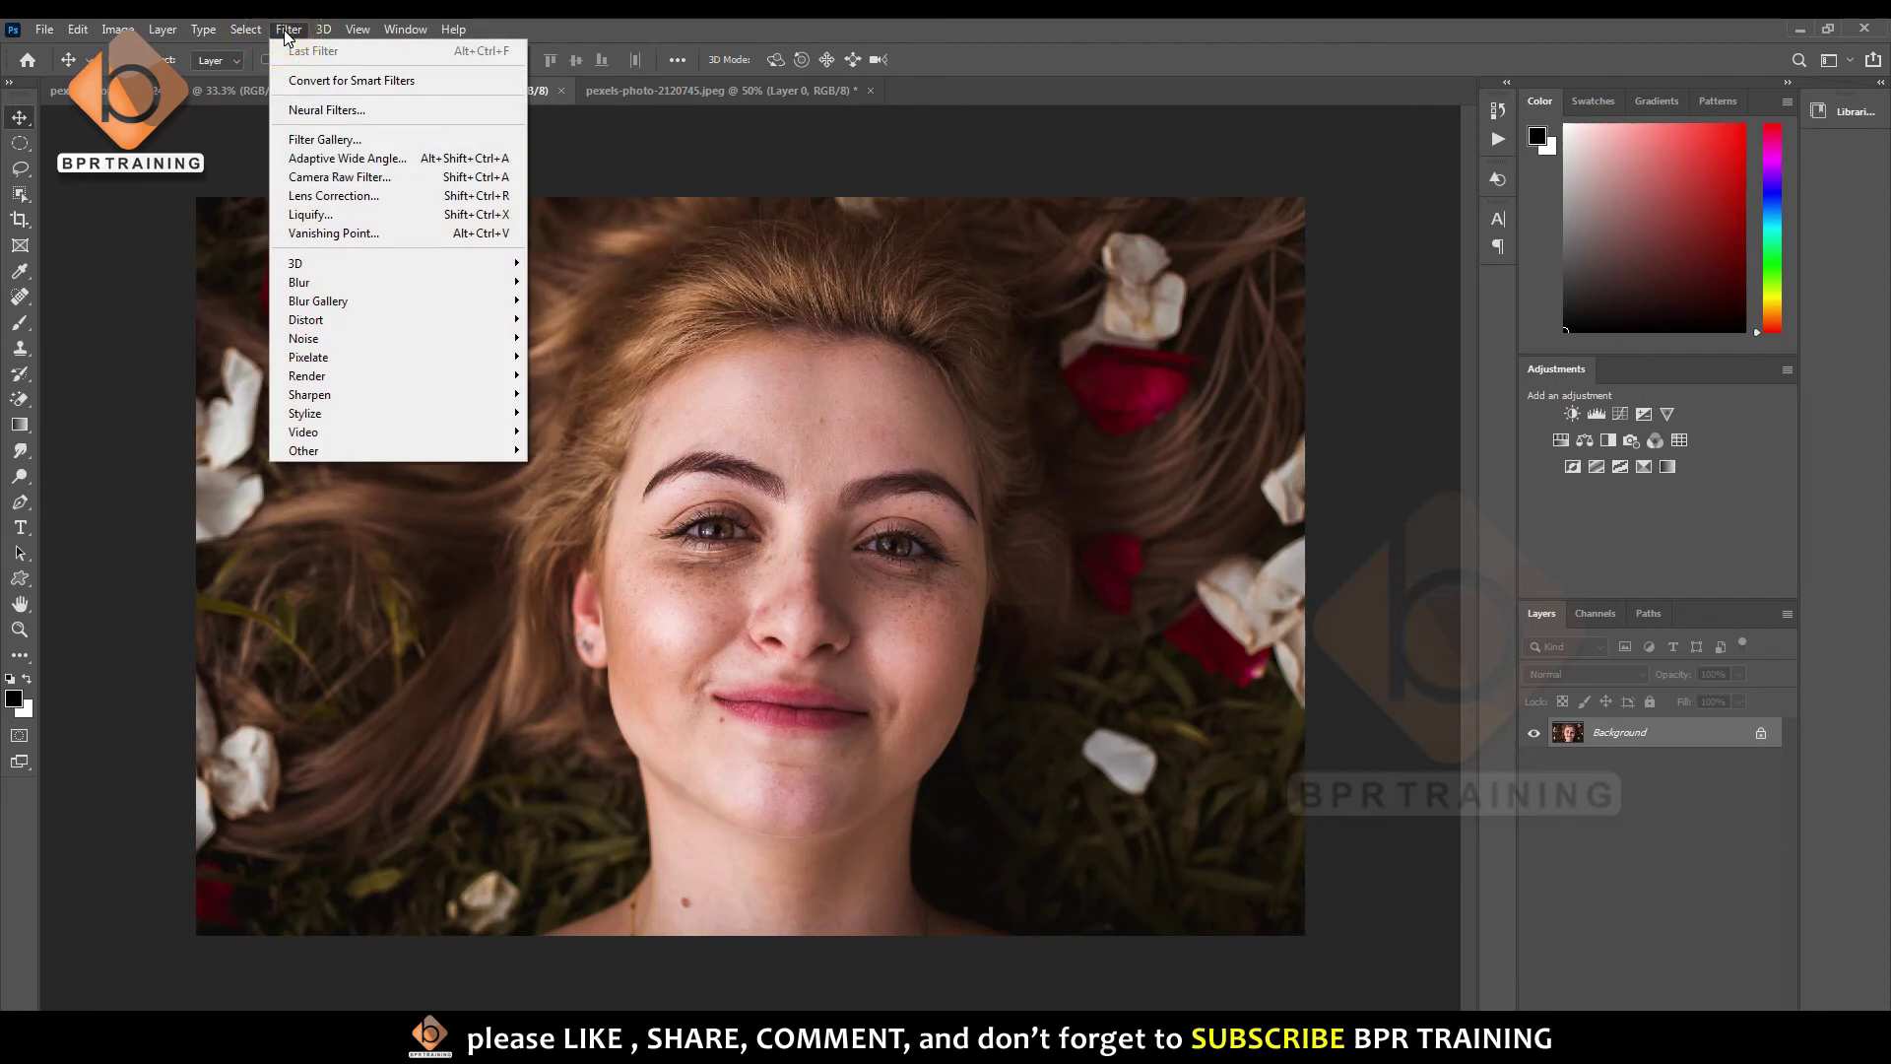
pyautogui.click(374, 111)
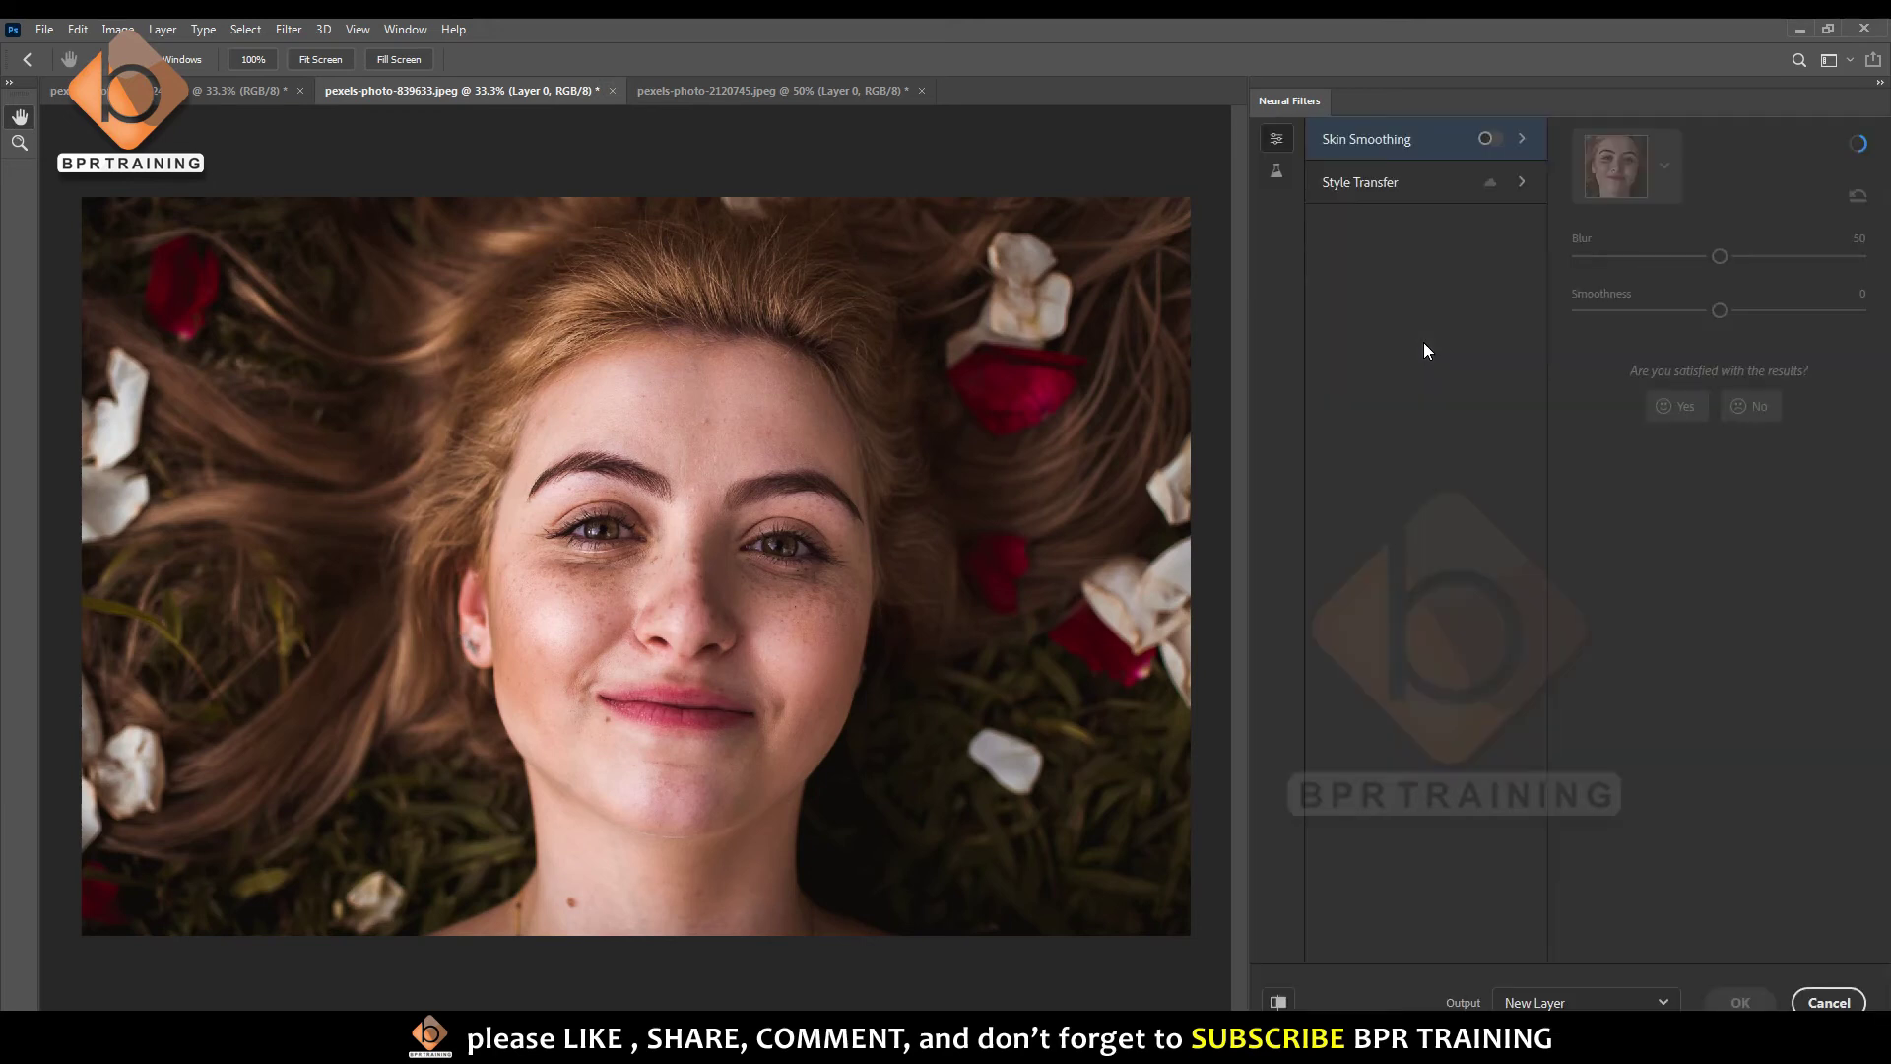
pyautogui.click(1275, 171)
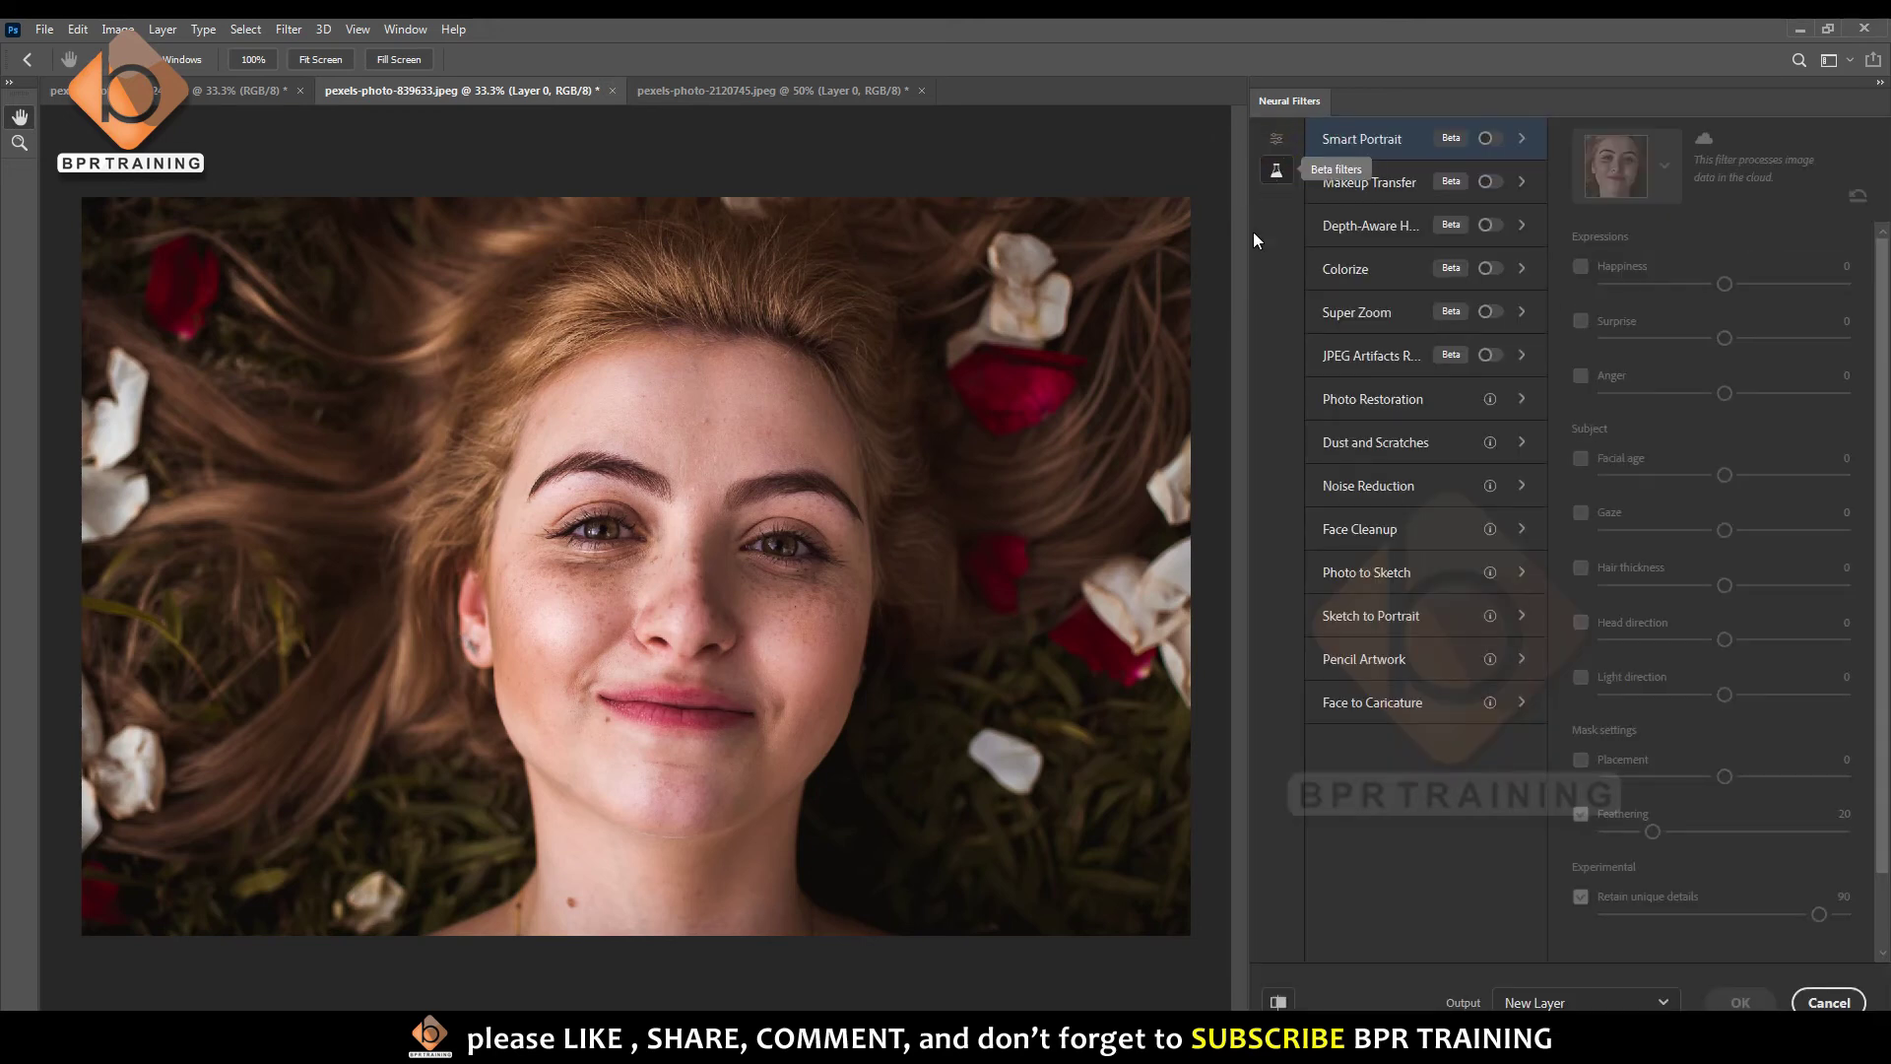
# - Apply Super Zoom at 2x with Noise reduction raised from 15 to 21
pyautogui.click(1490, 312)
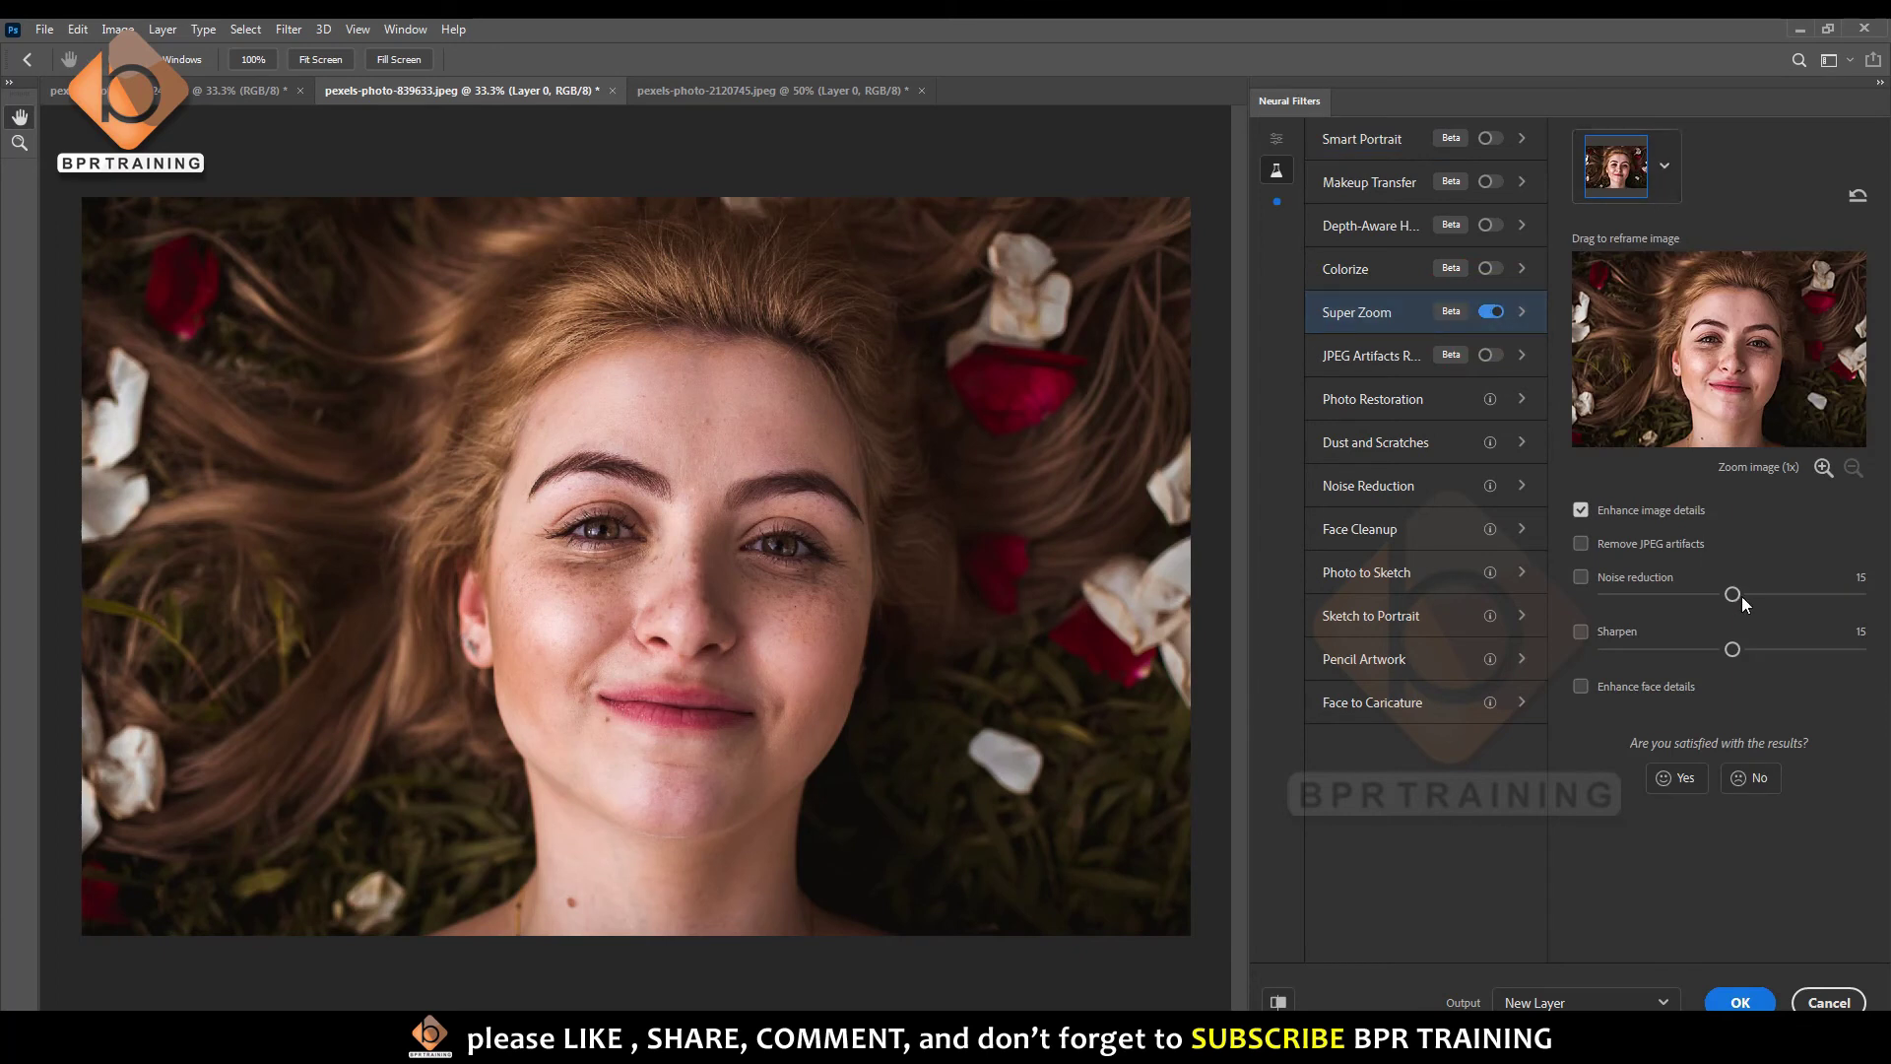
pyautogui.moveTo(1730, 594); pyautogui.dragTo(1783, 595)
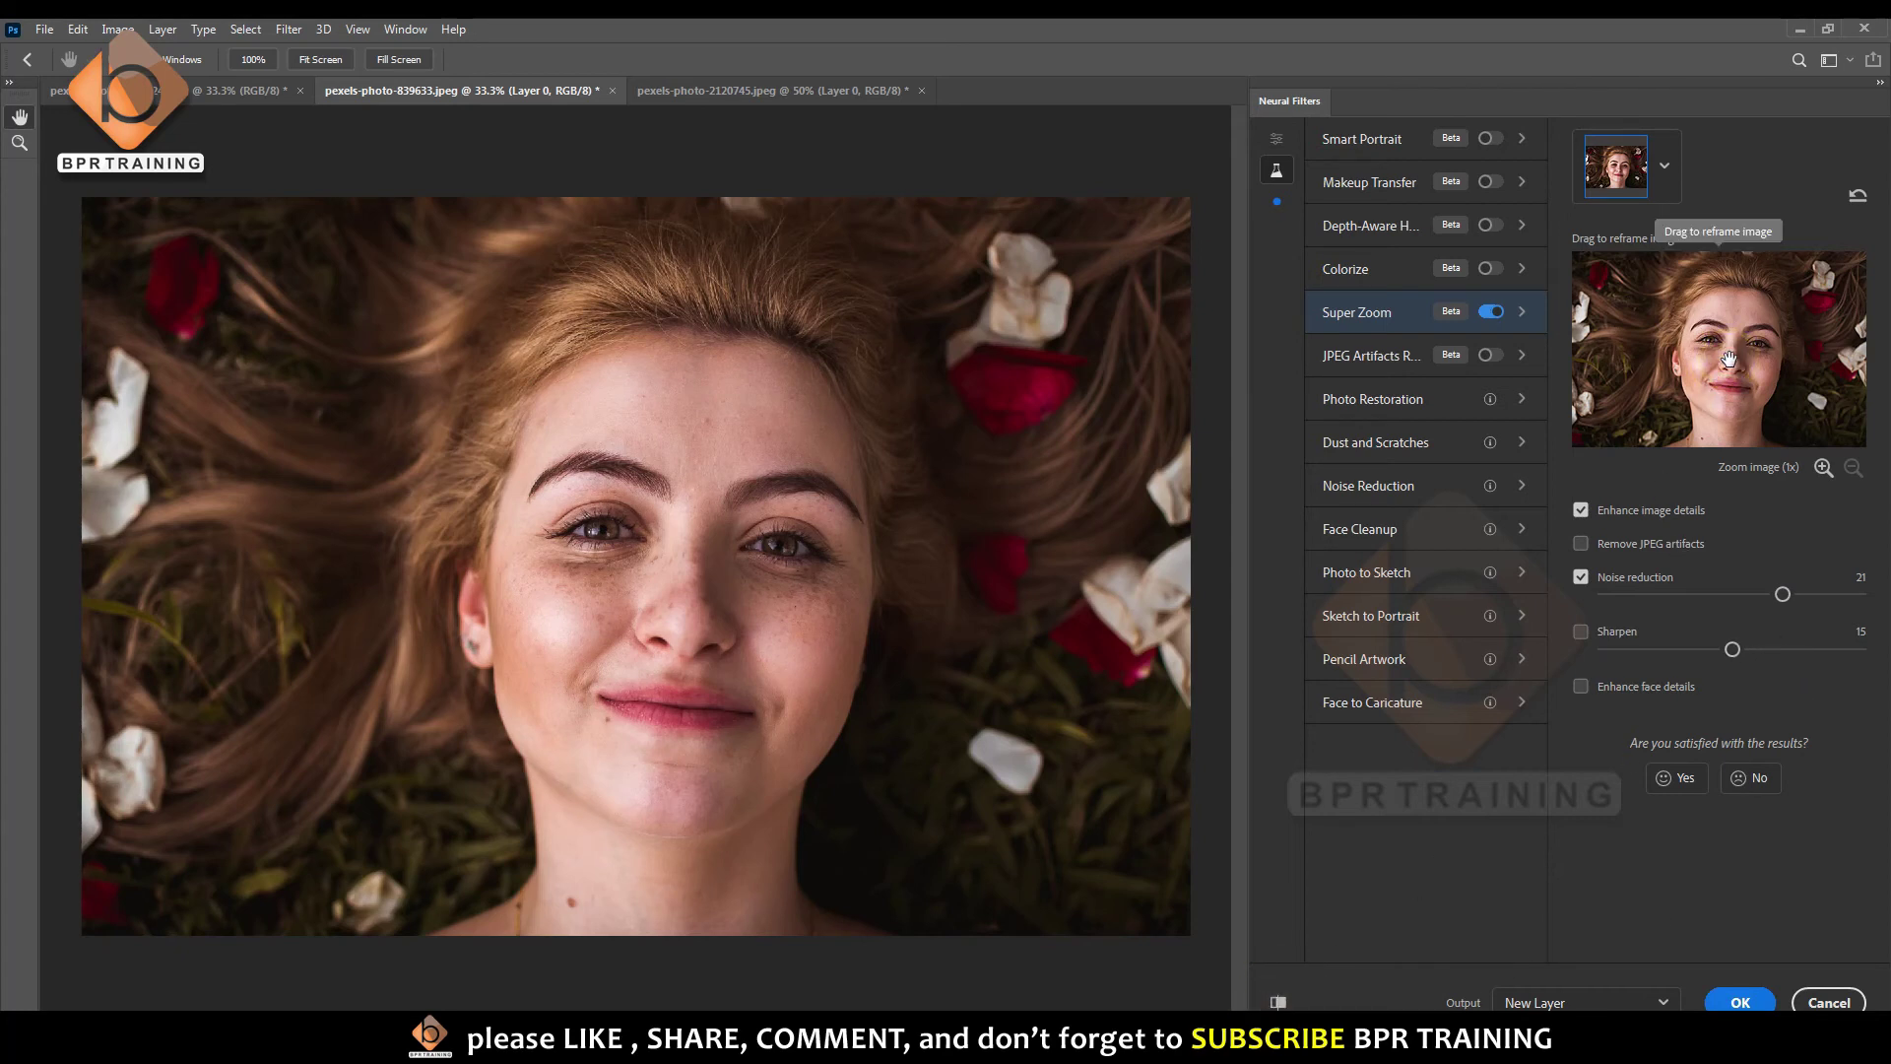
pyautogui.click(1823, 468)
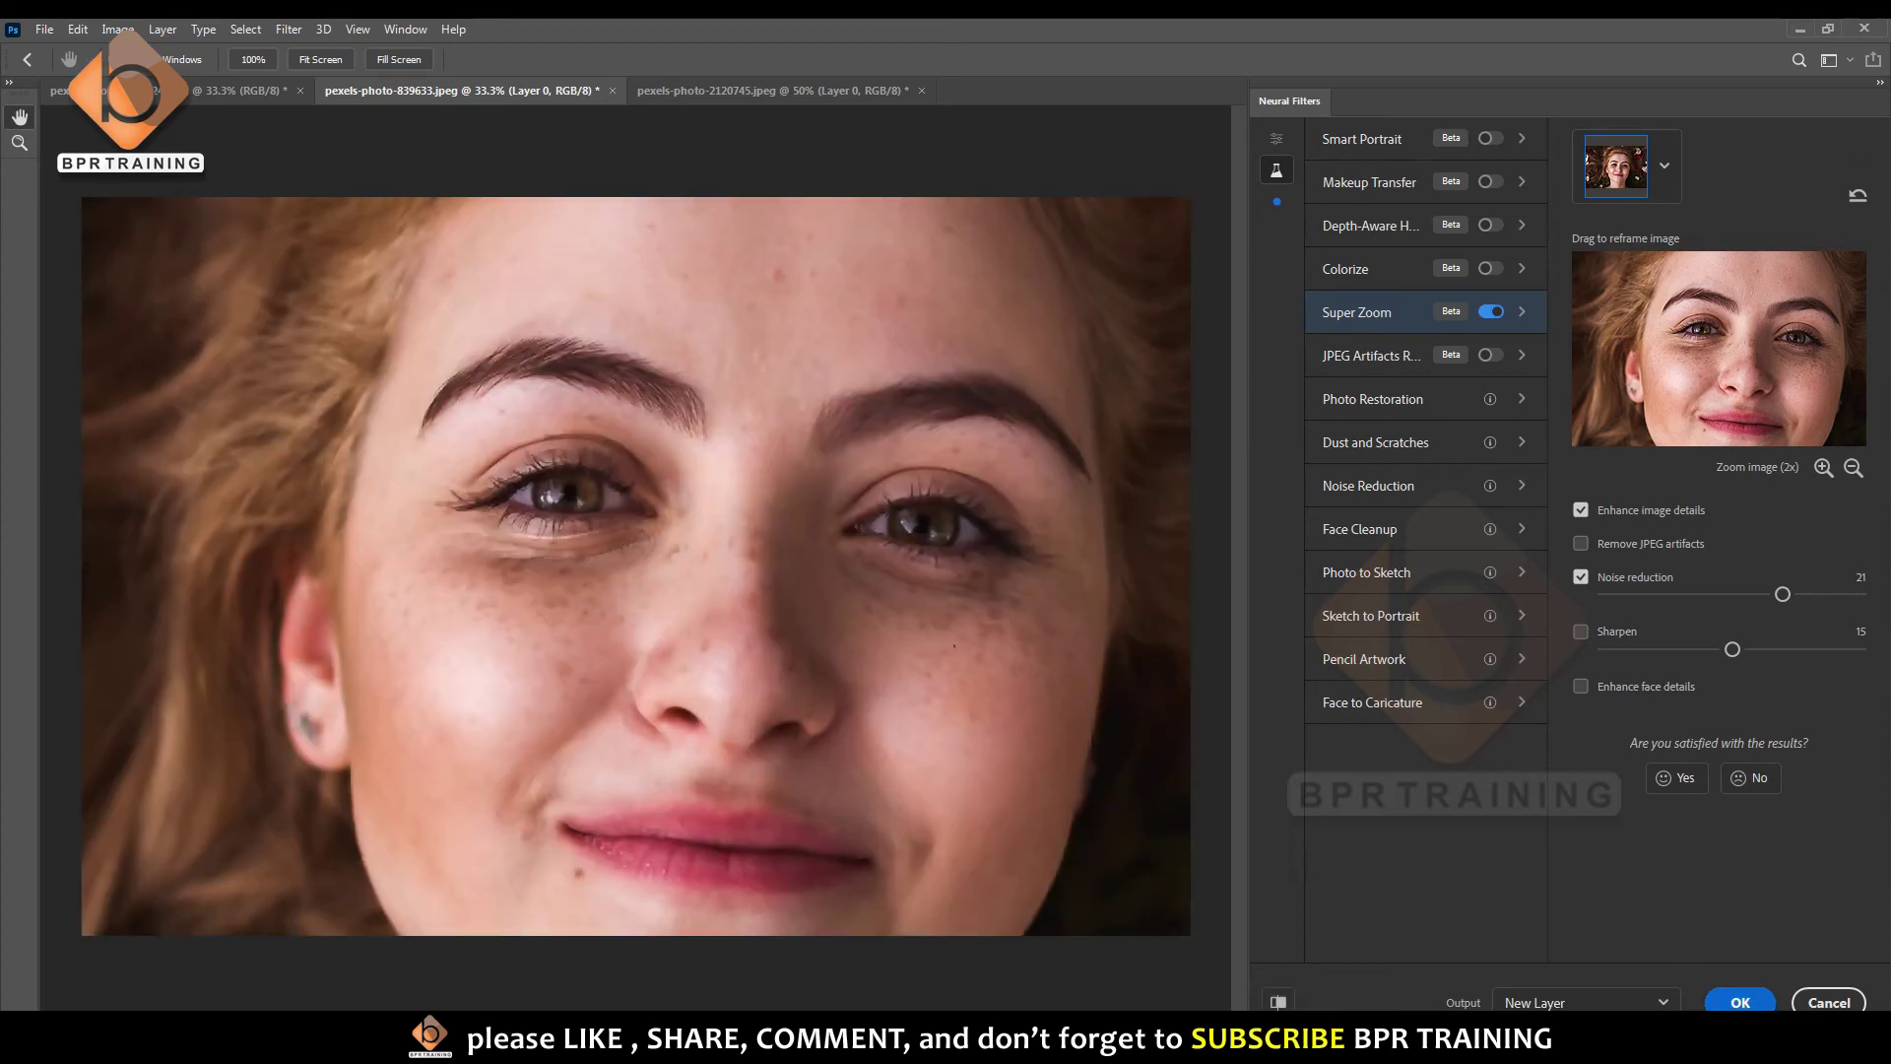
pyautogui.click(1726, 1000)
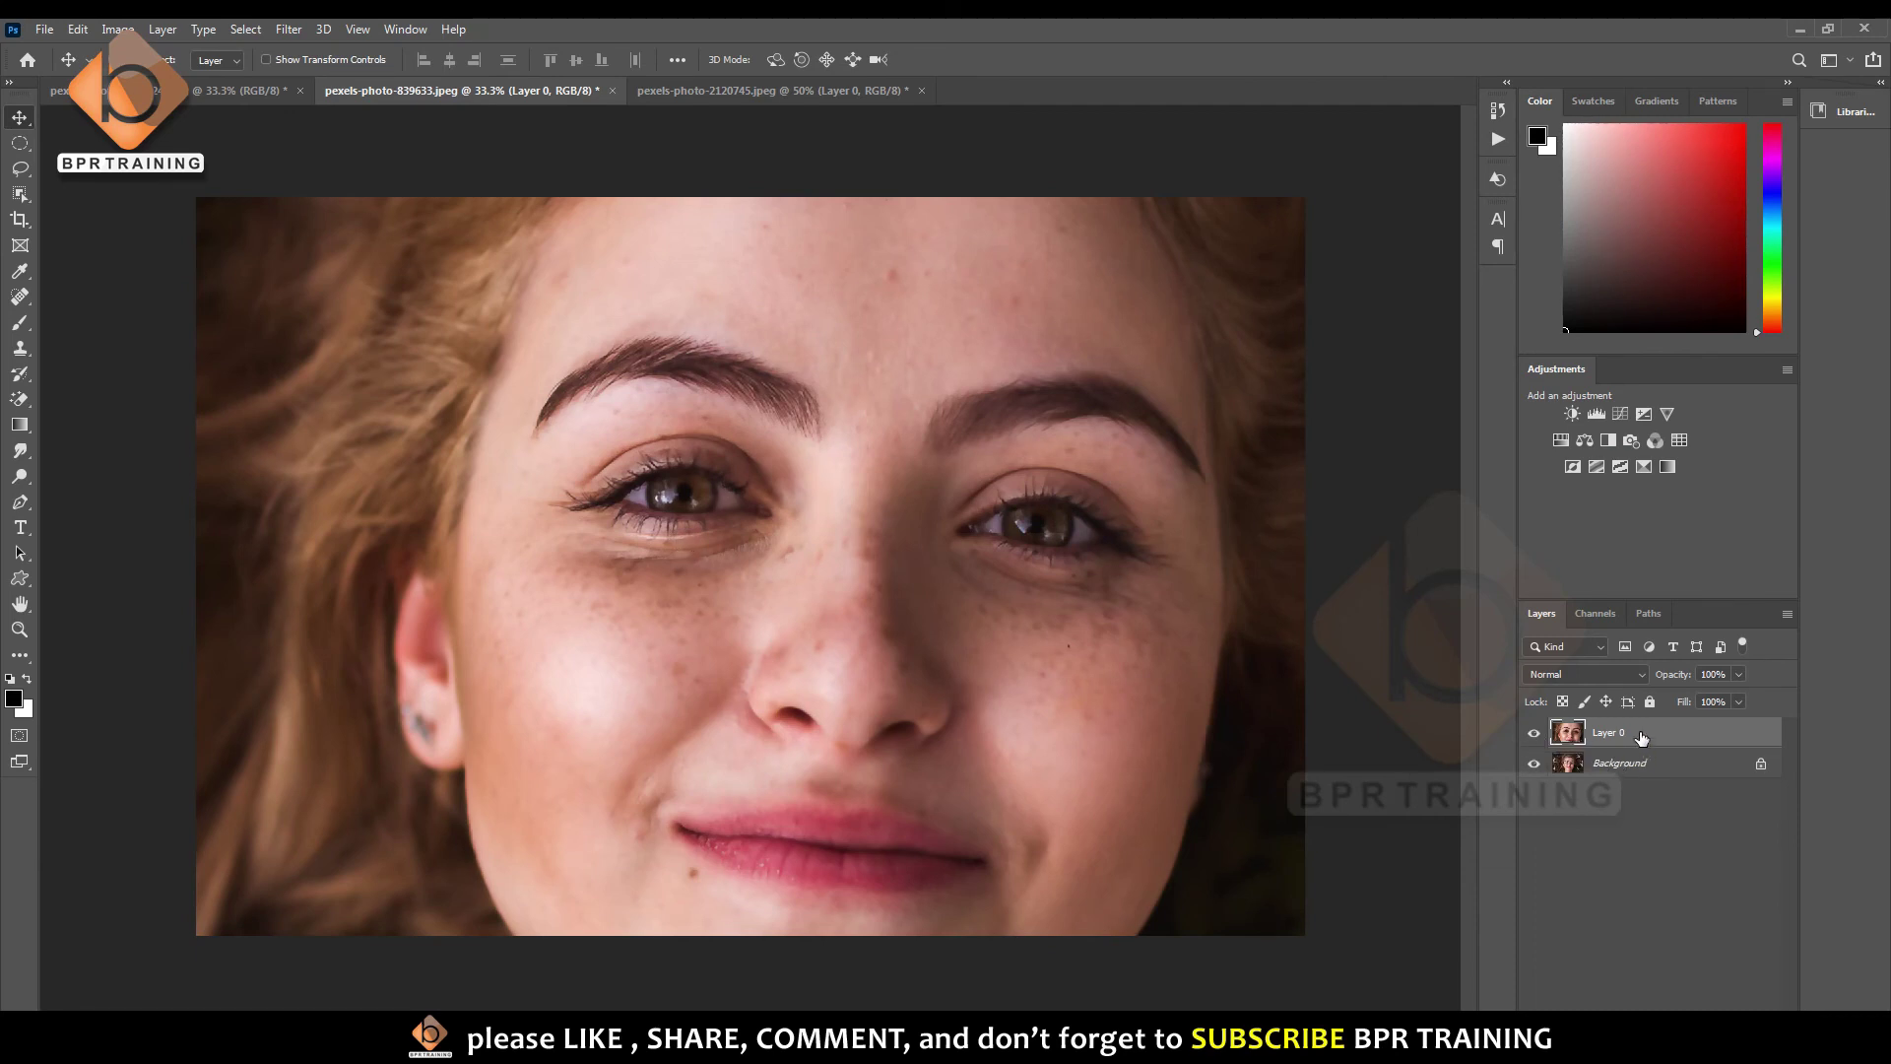
# - Undo the Super Zoom result and reopen Neural Filters on the beta filters
pyautogui.press('Delete')
pyautogui.click(285, 28)
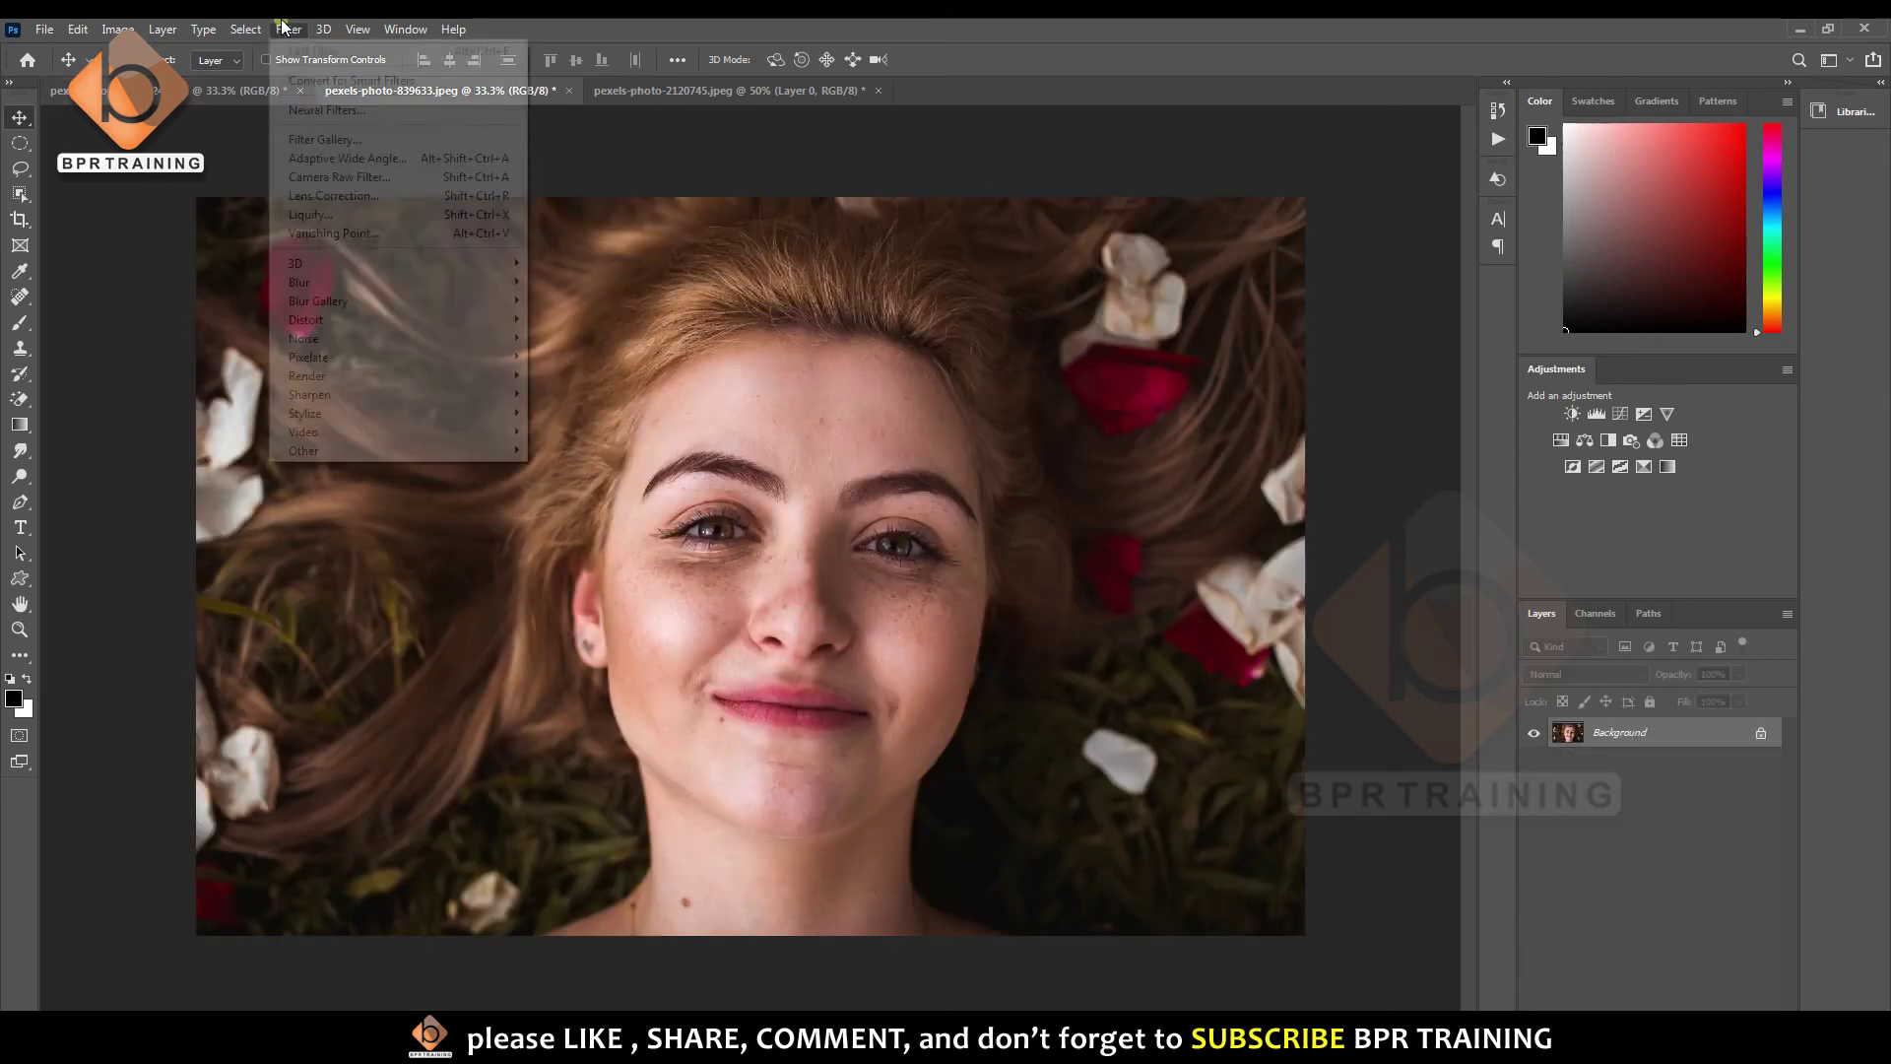
pyautogui.click(326, 111)
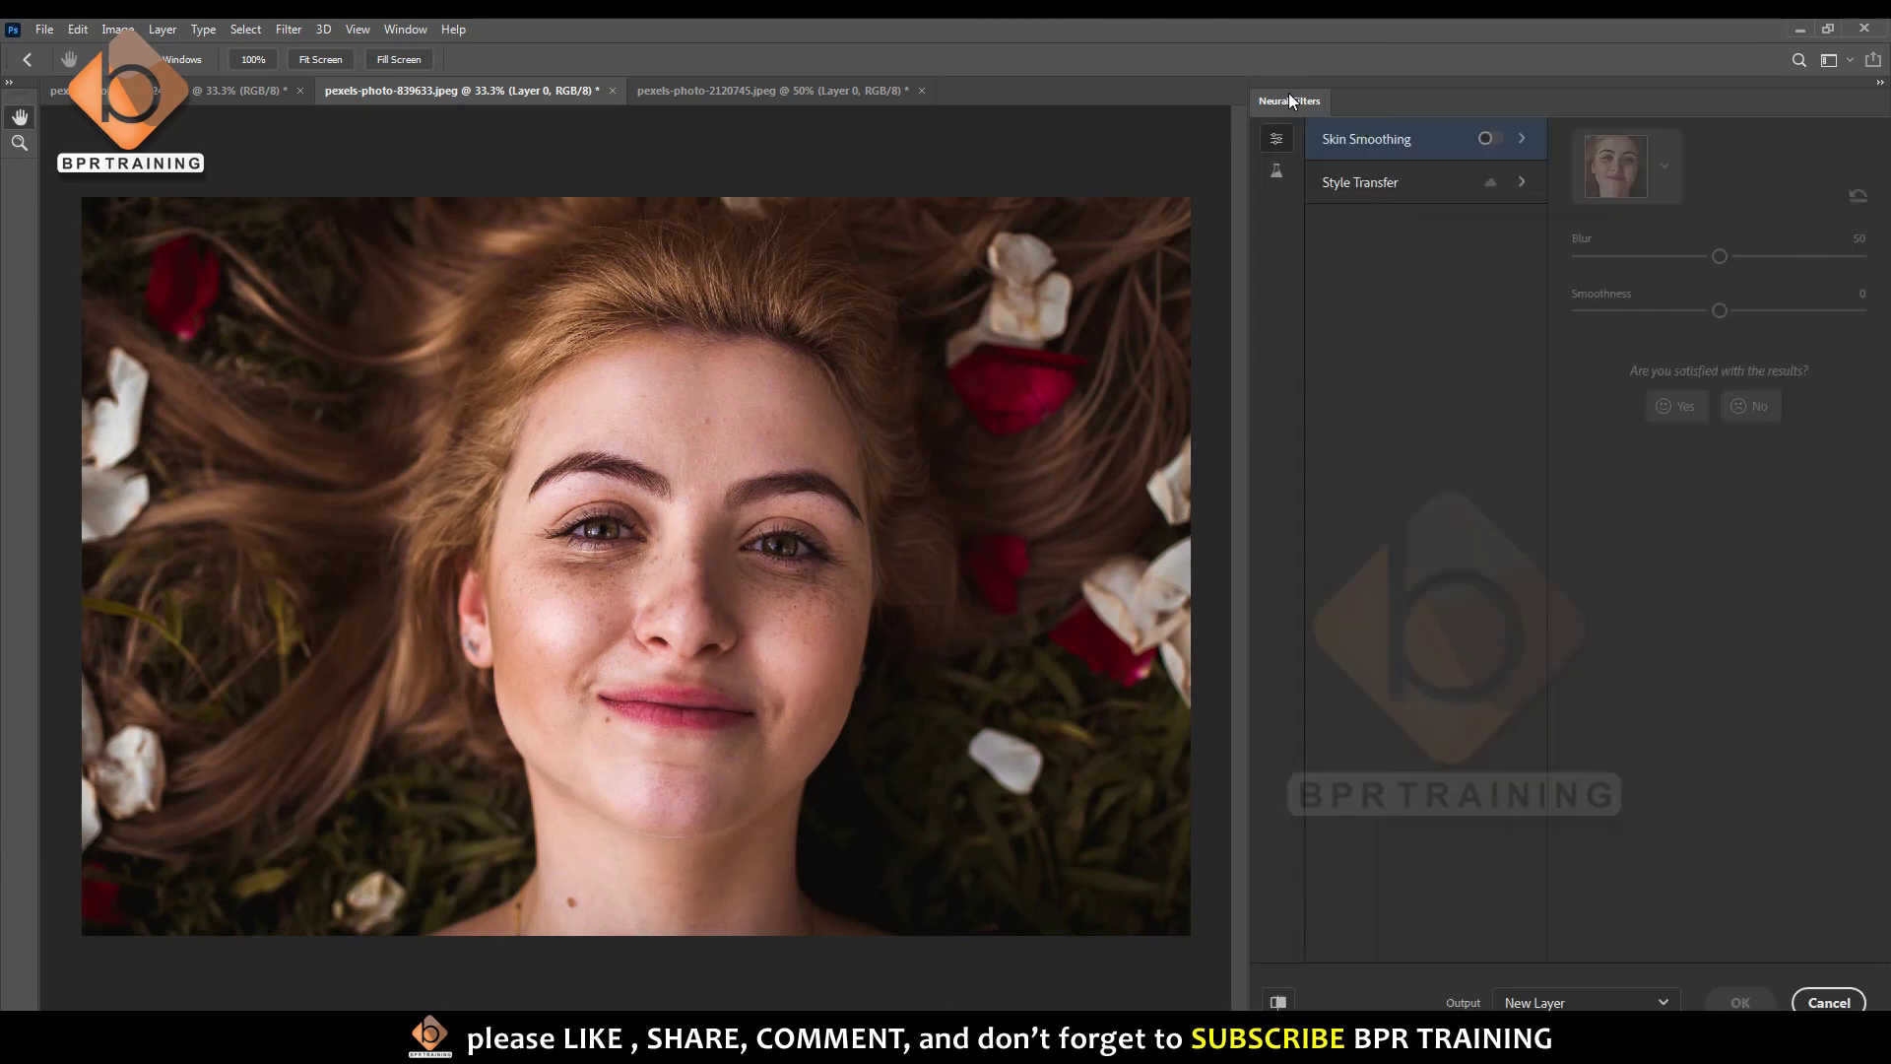
pyautogui.click(1277, 171)
# - Turn on JPEG Artifacts Removal with Strength kept at High
pyautogui.click(1421, 367)
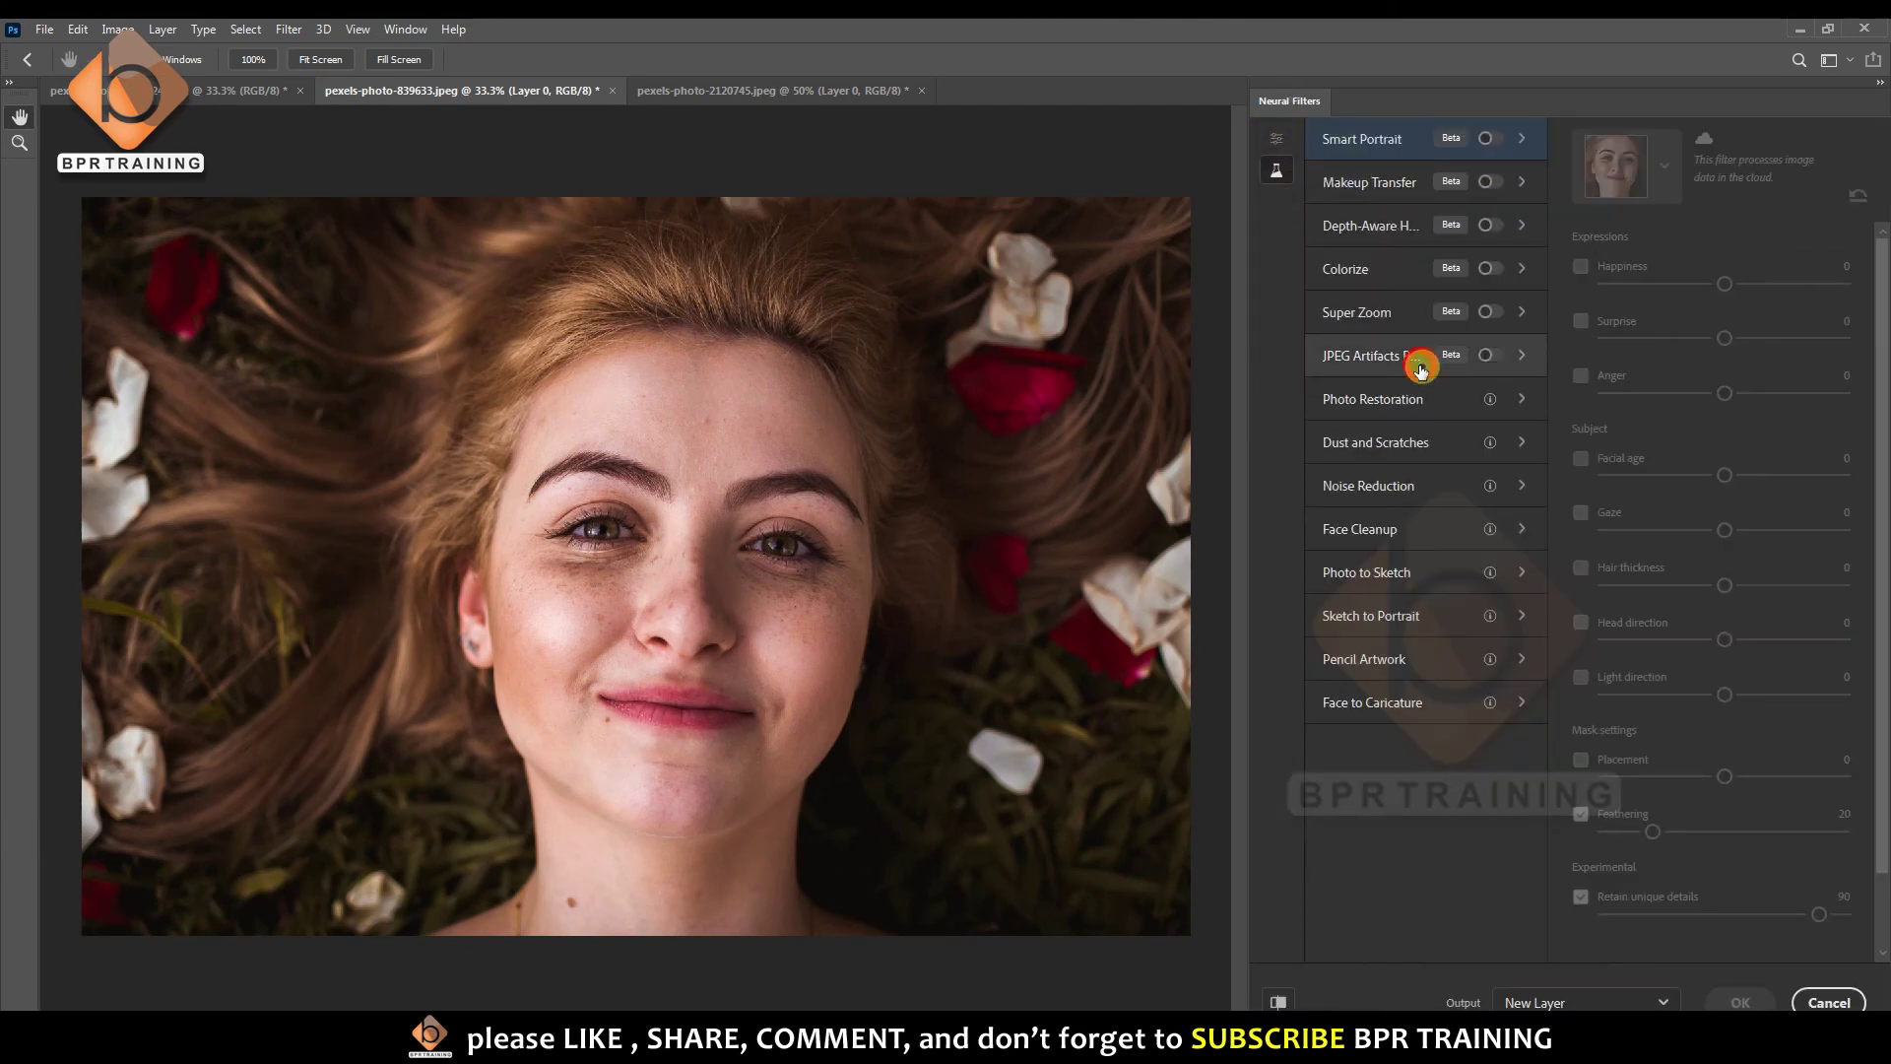
pyautogui.click(1490, 360)
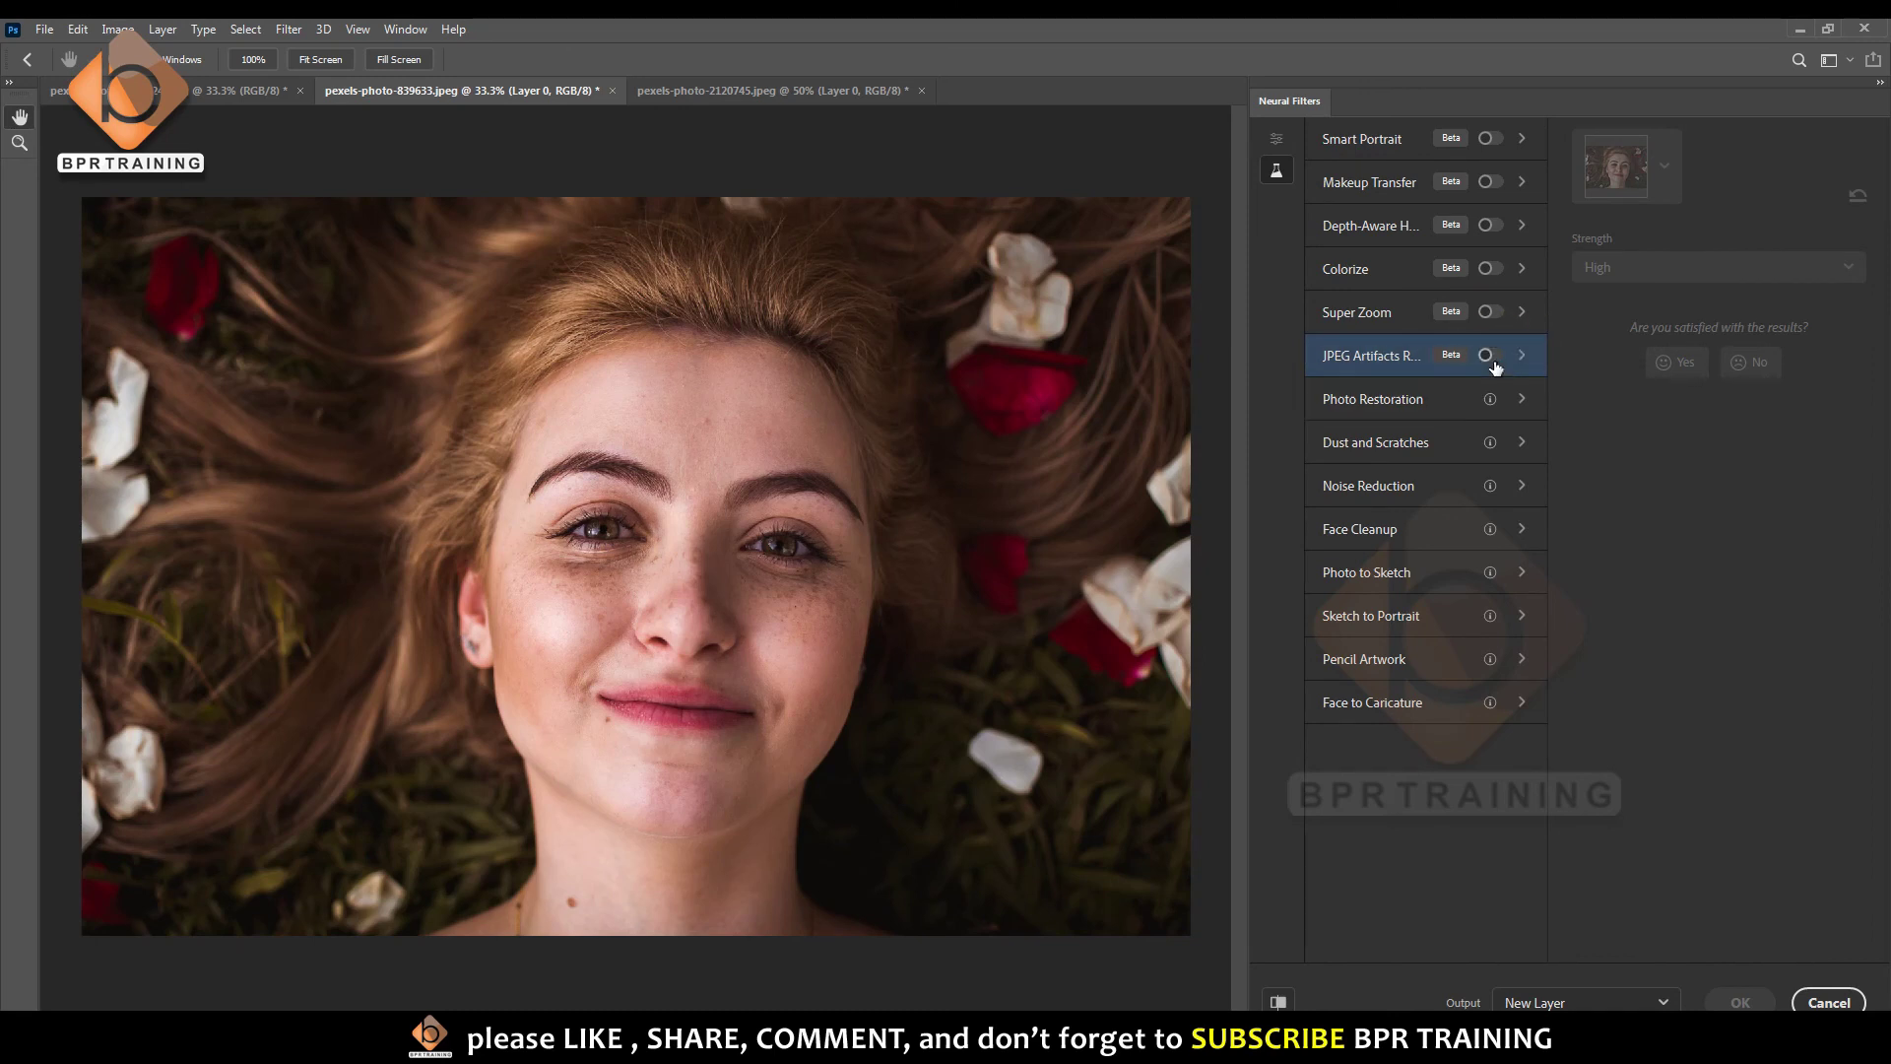
pyautogui.click(1491, 360)
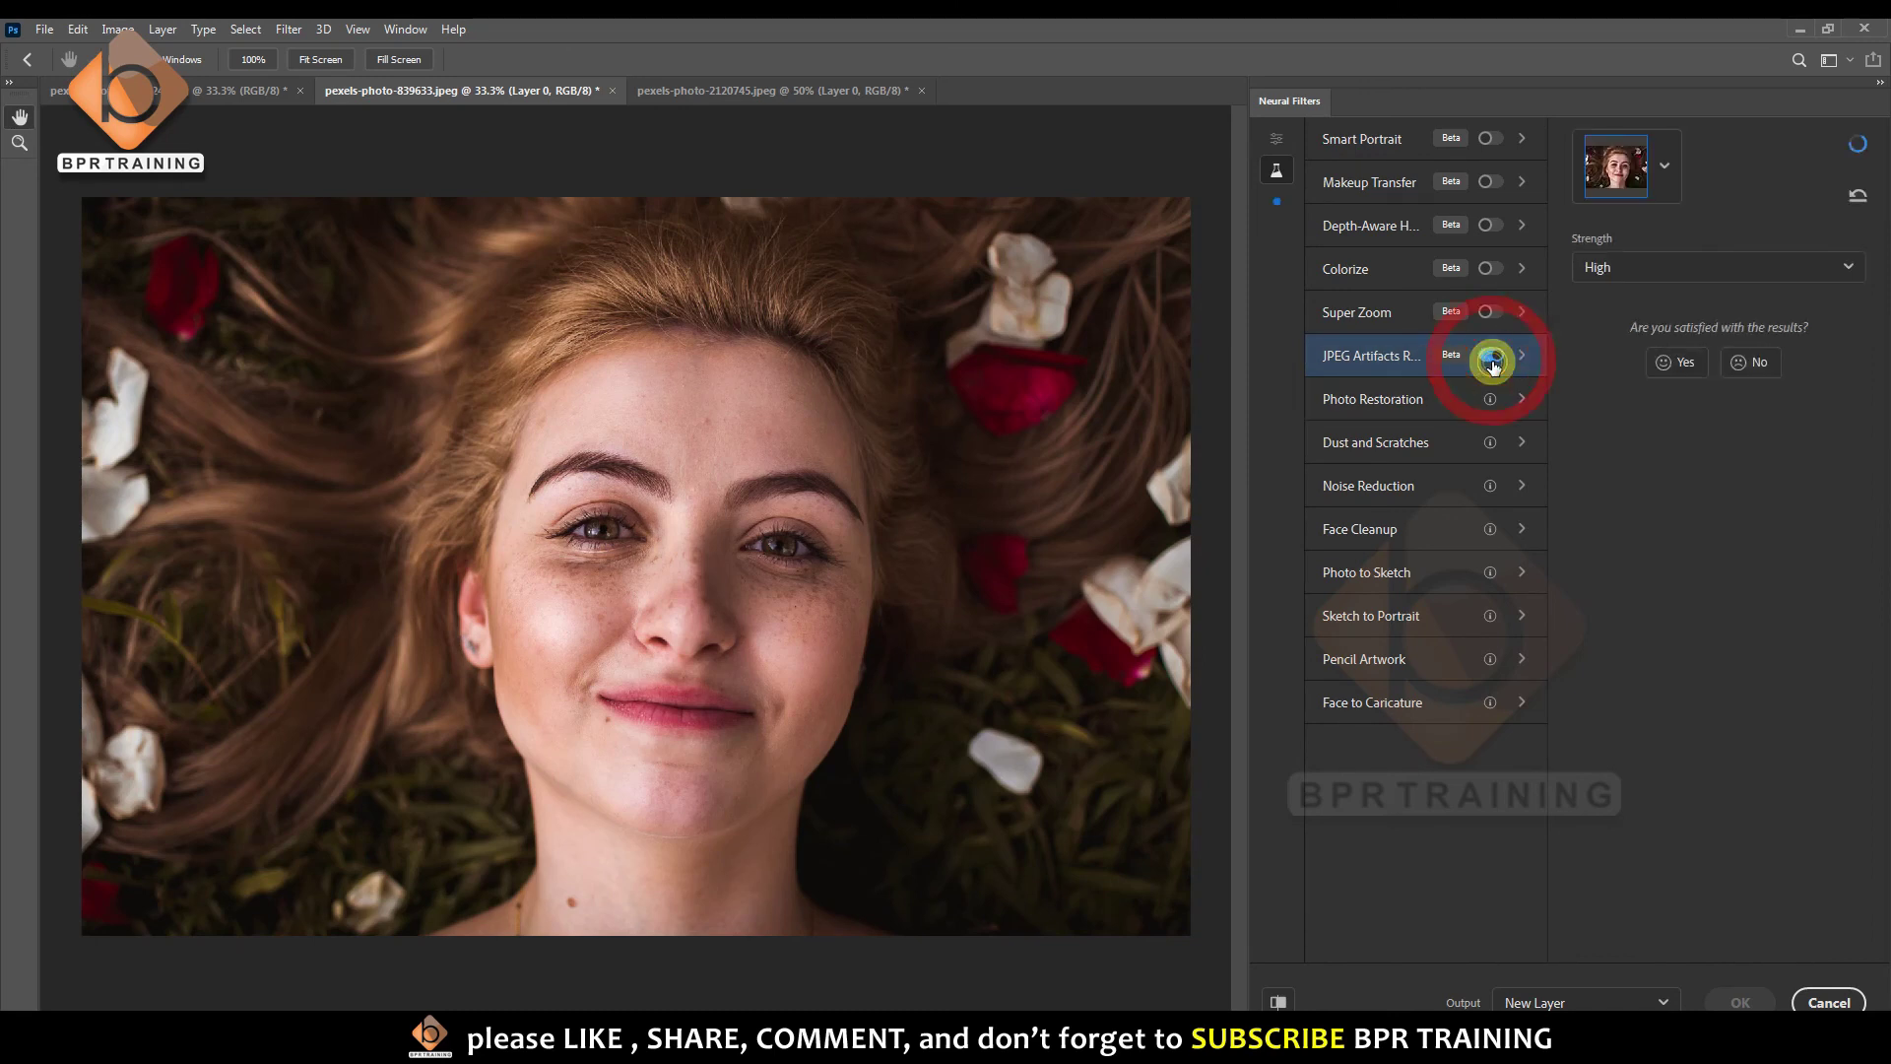
pyautogui.click(1739, 274)
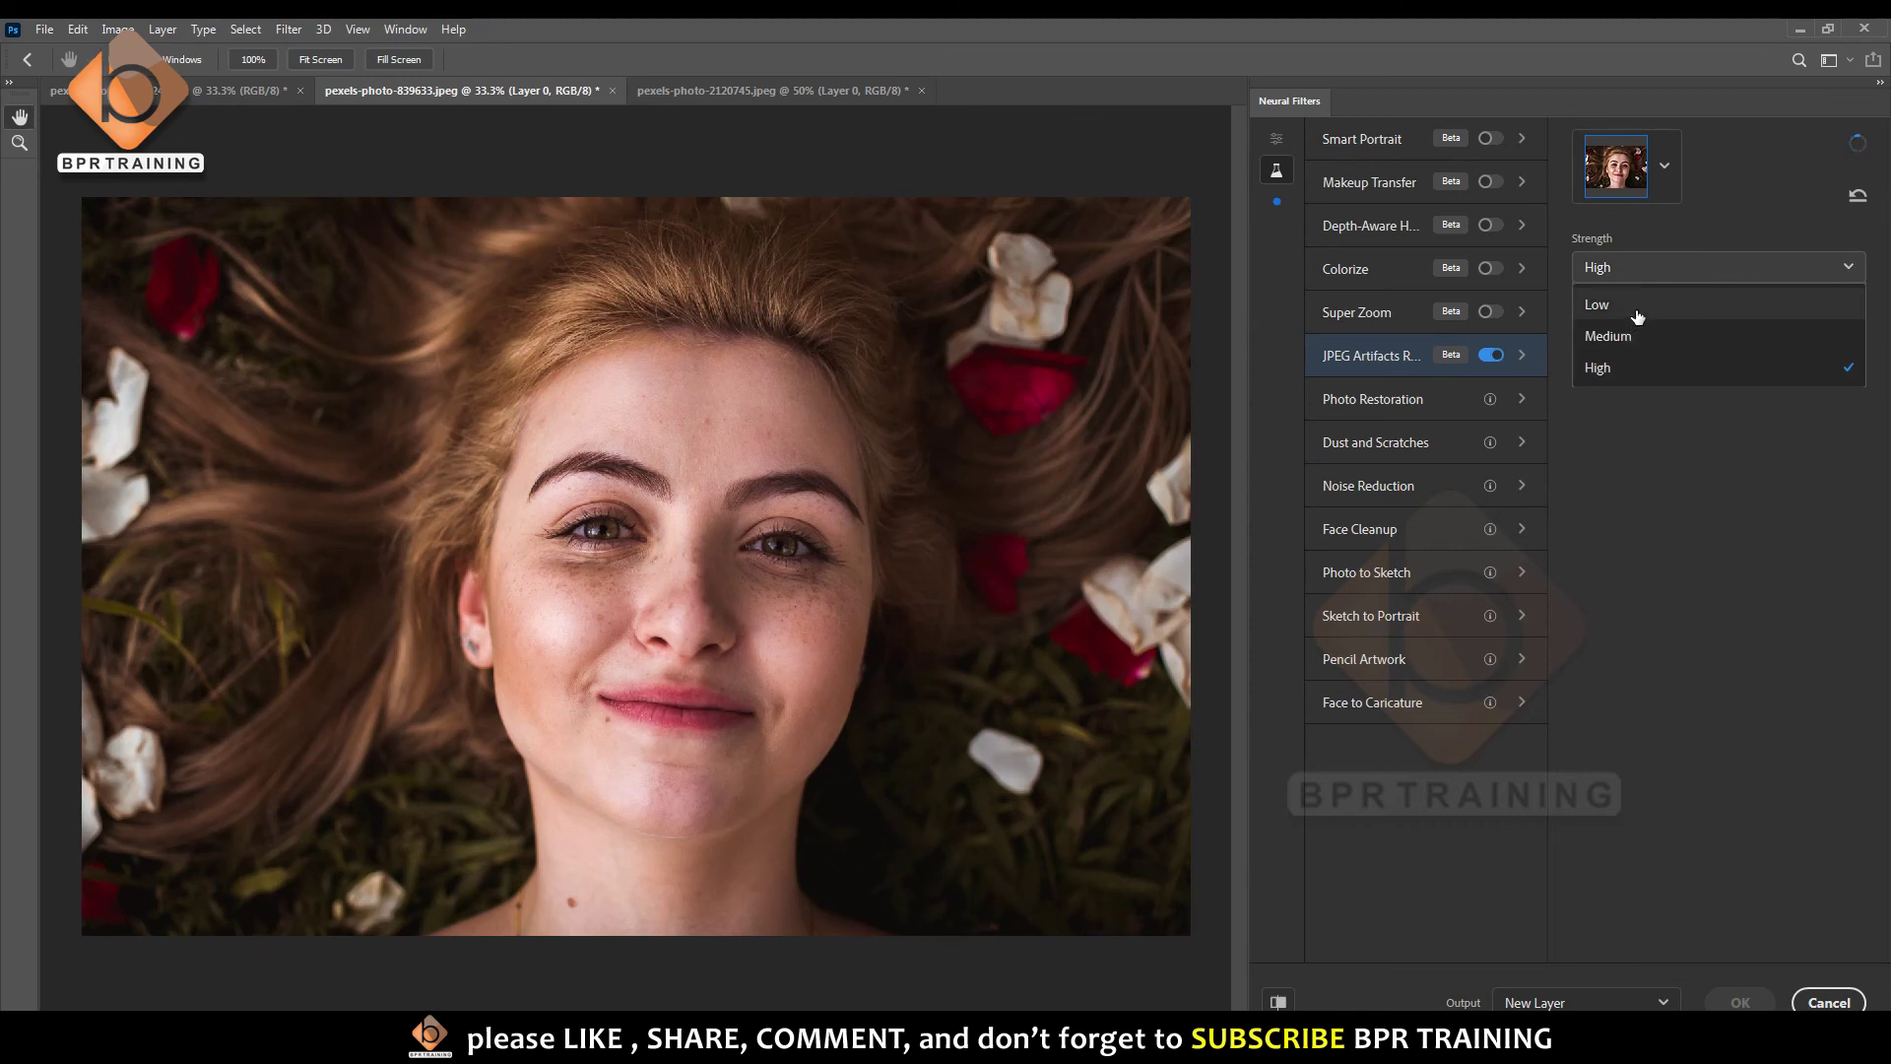
pyautogui.click(1674, 549)
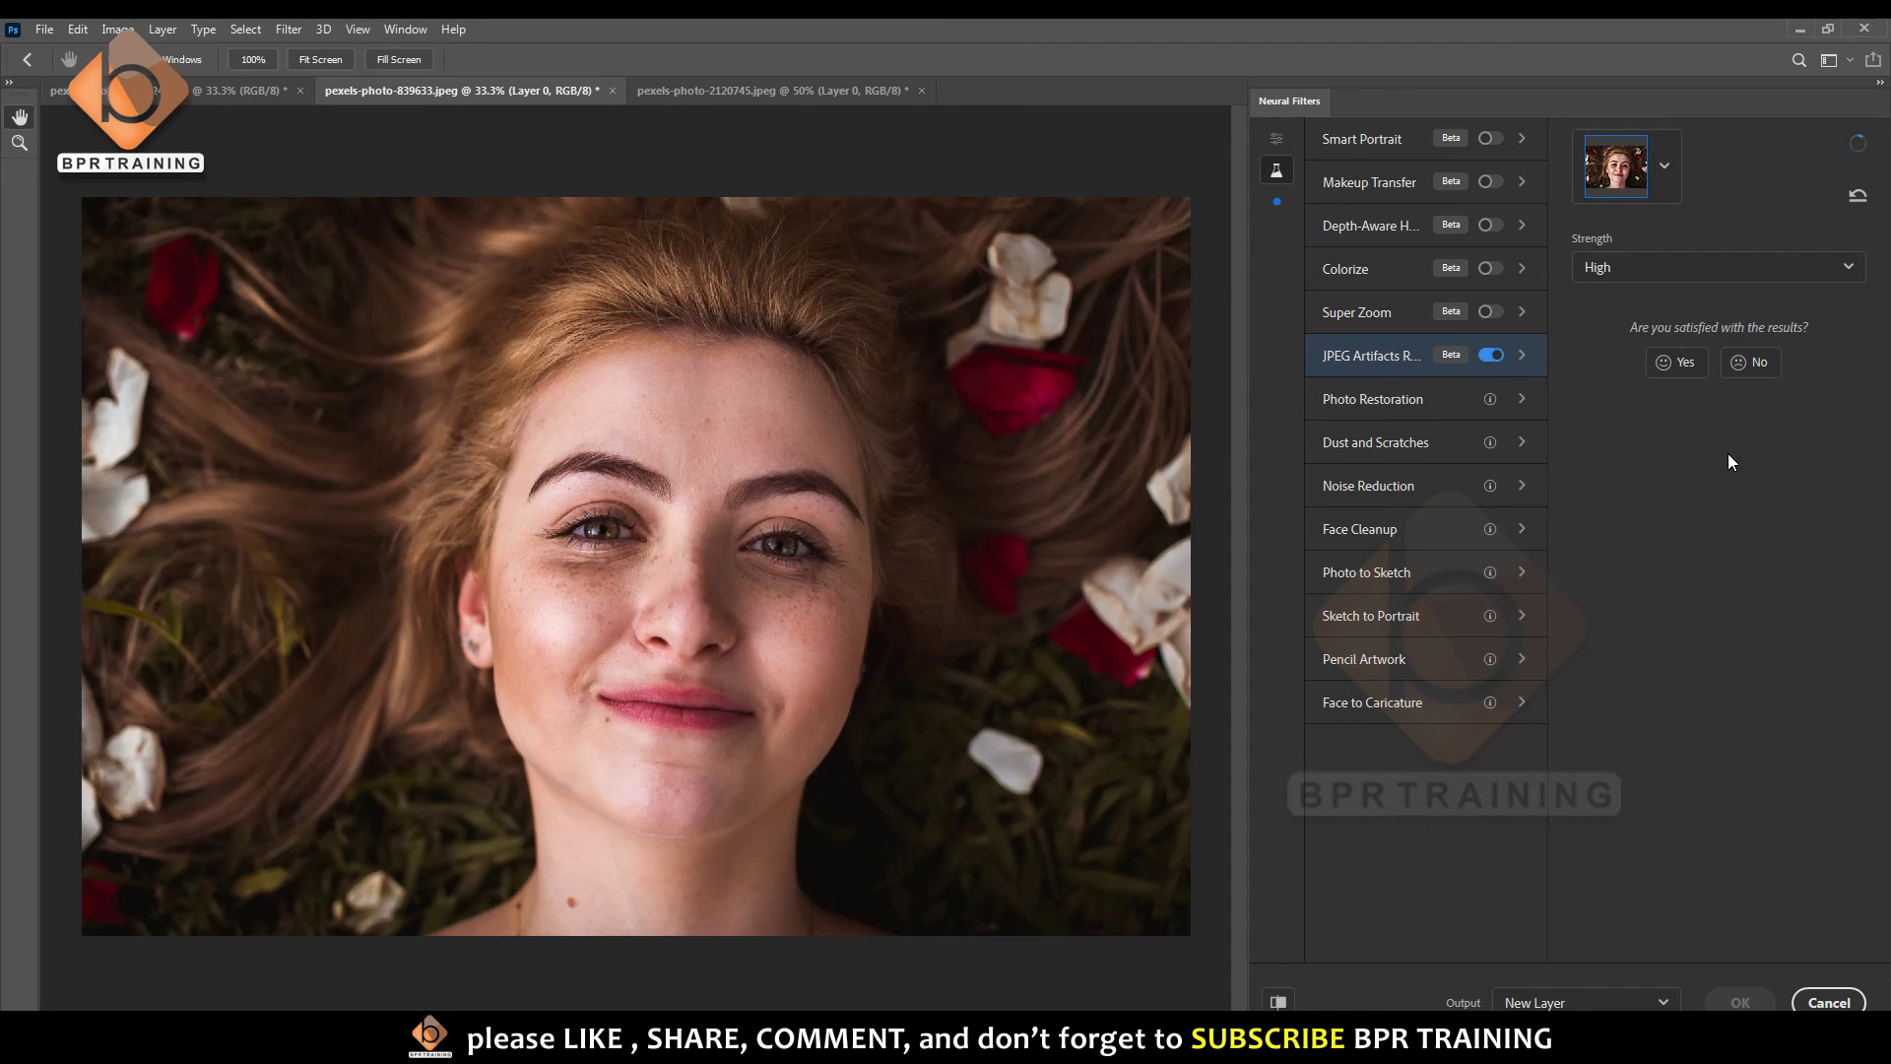
# - Read the Wait List filter descriptions from Photo Restoration down to Face to Caricature
pyautogui.click(1455, 399)
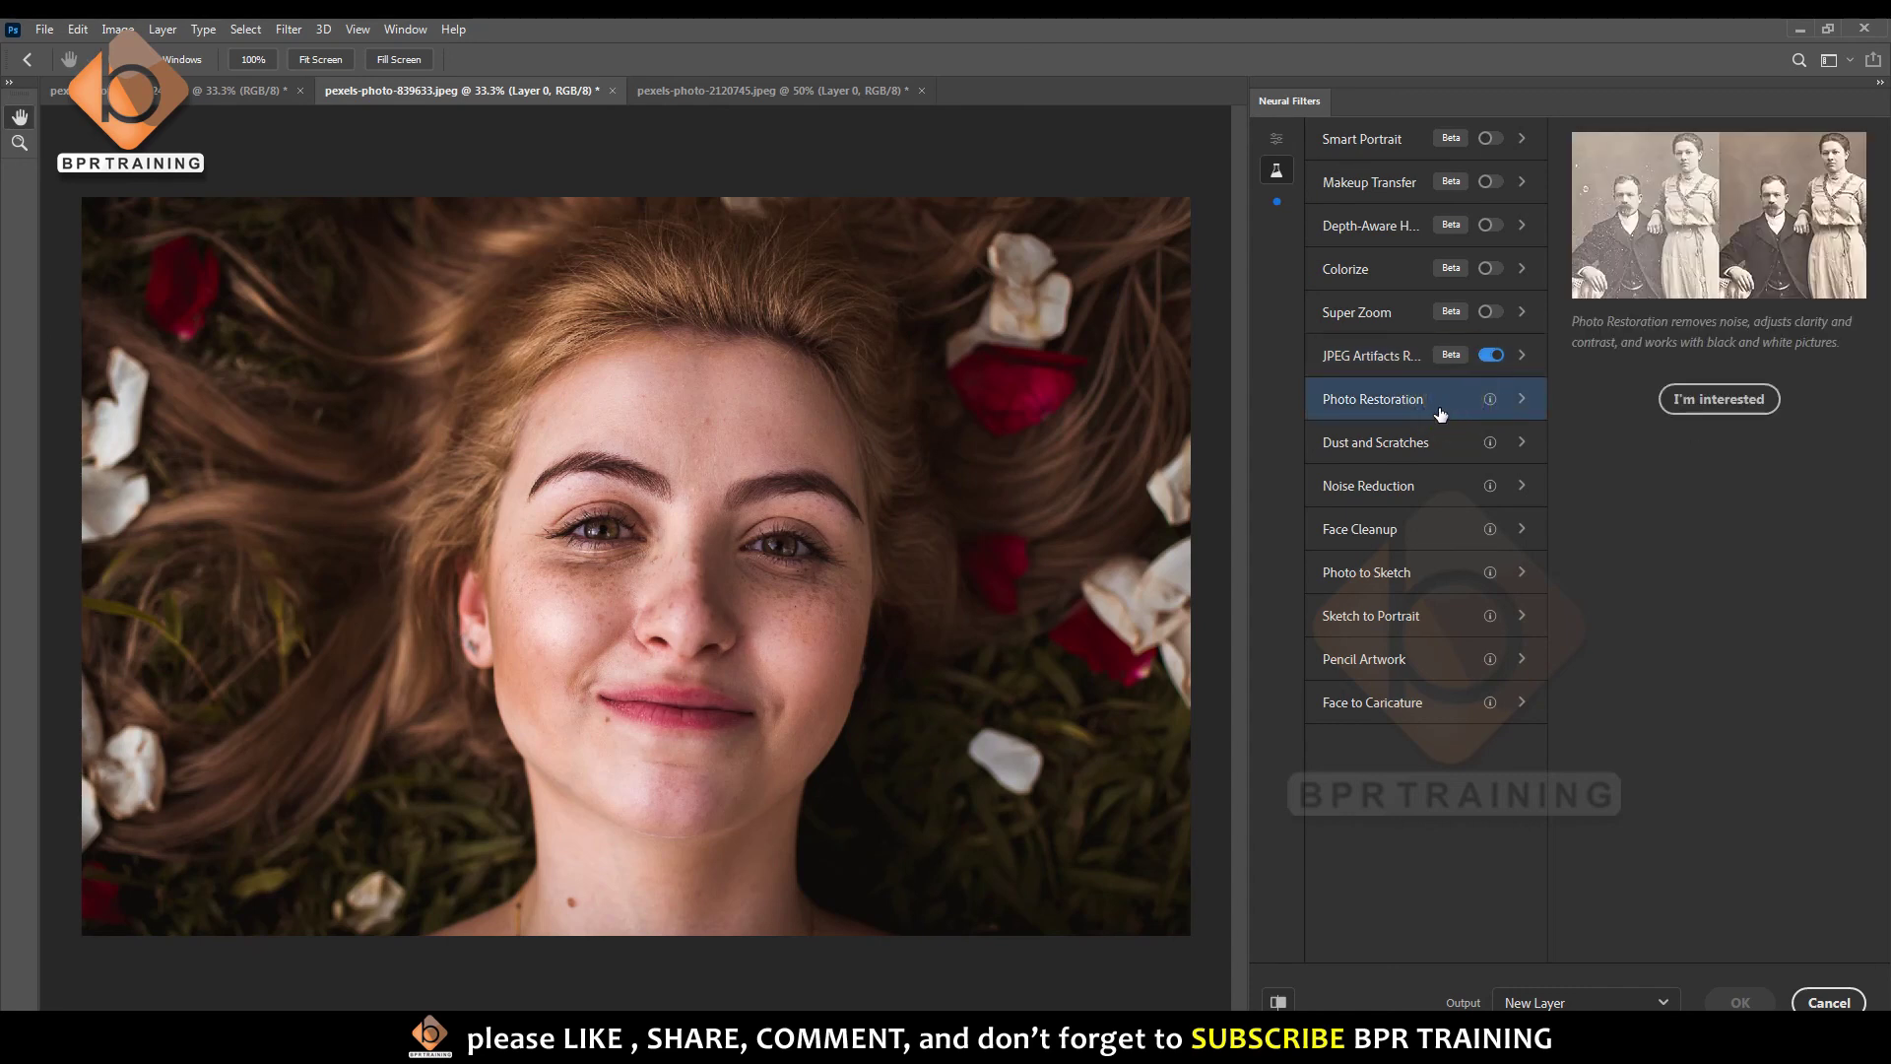
pyautogui.click(1425, 440)
pyautogui.click(1423, 485)
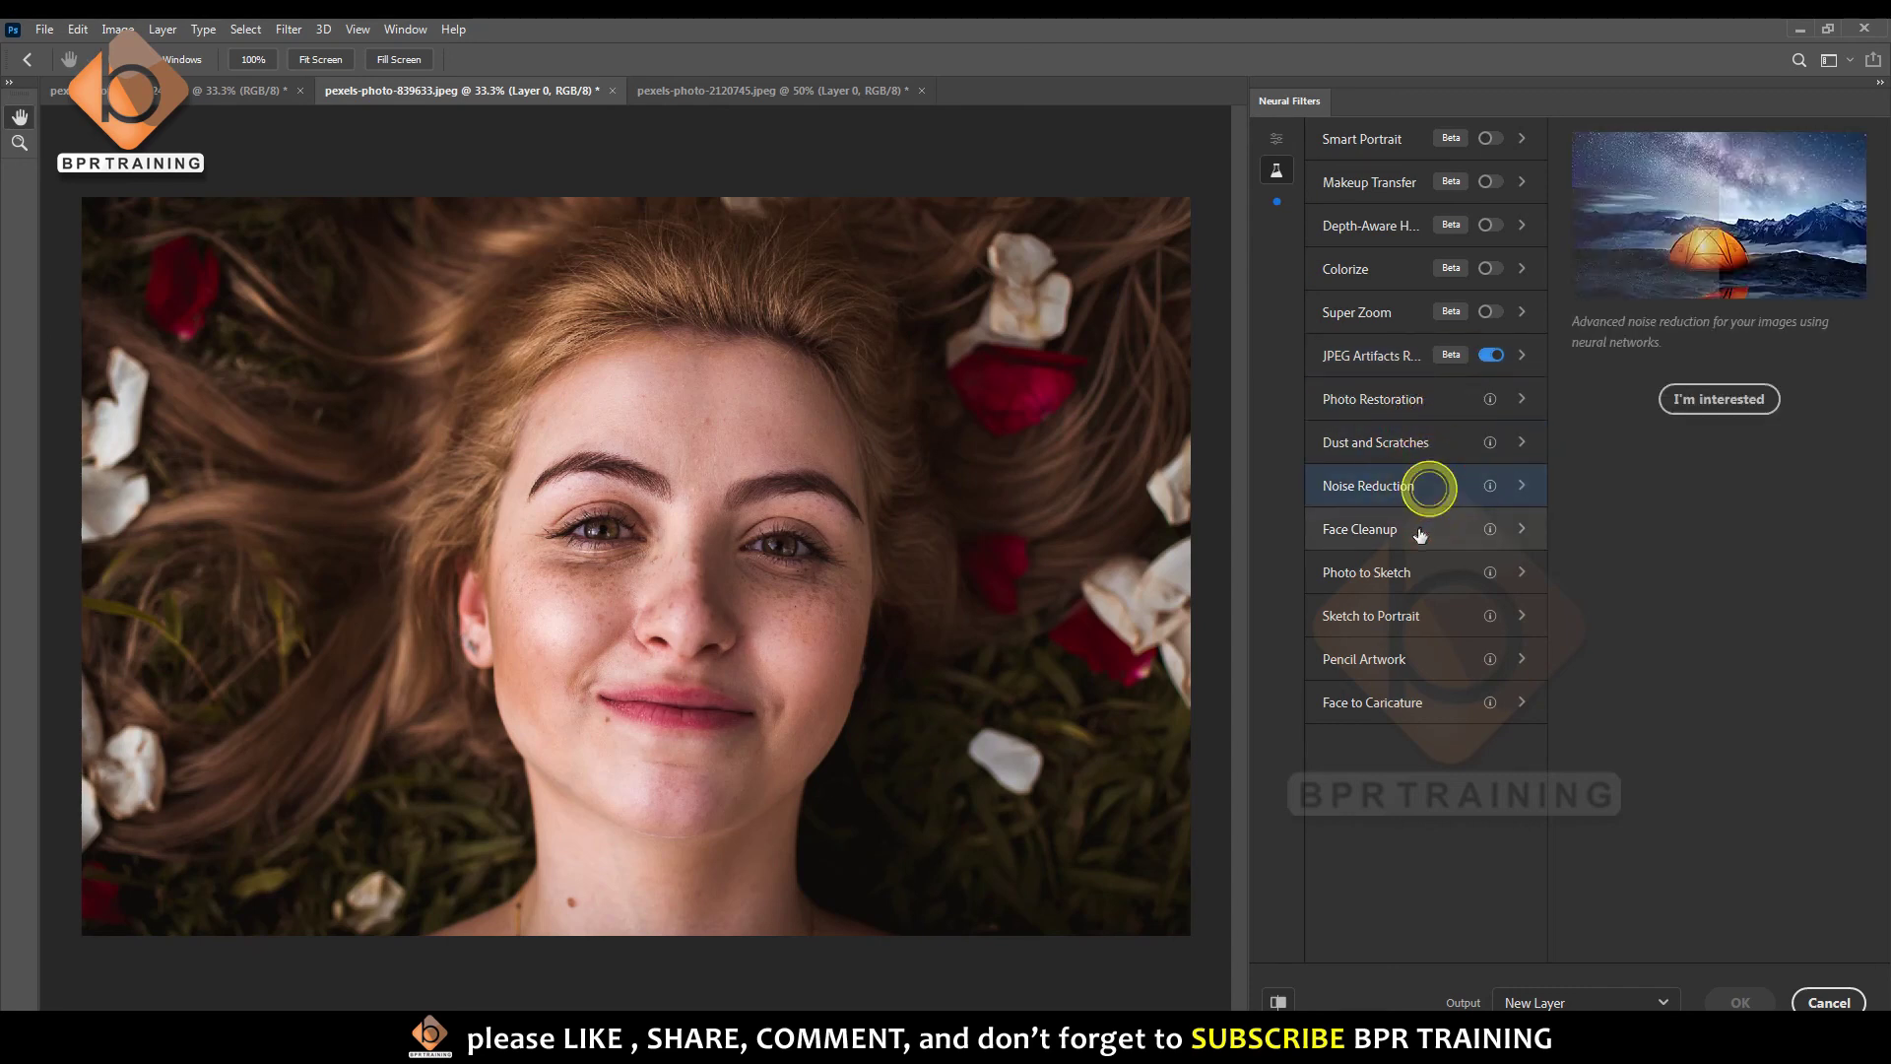
pyautogui.click(1418, 529)
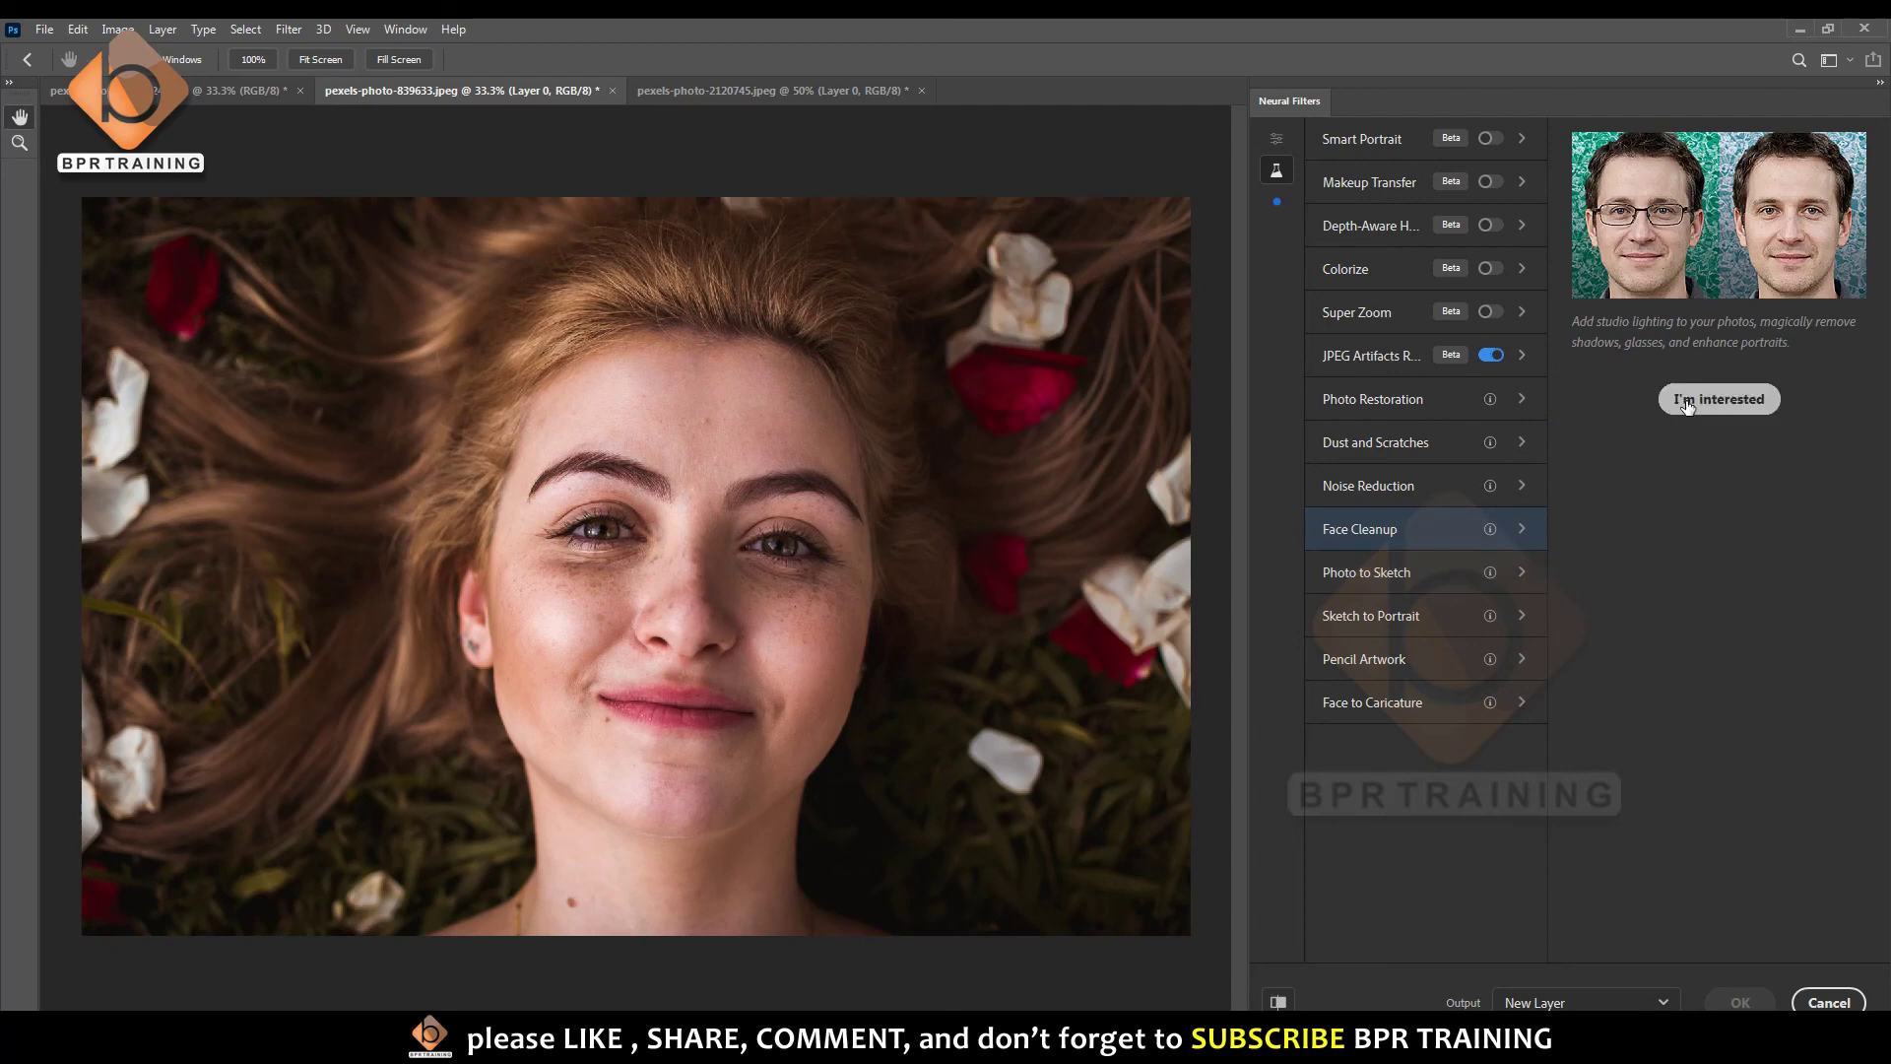
pyautogui.click(1388, 576)
pyautogui.click(1412, 619)
pyautogui.click(1408, 659)
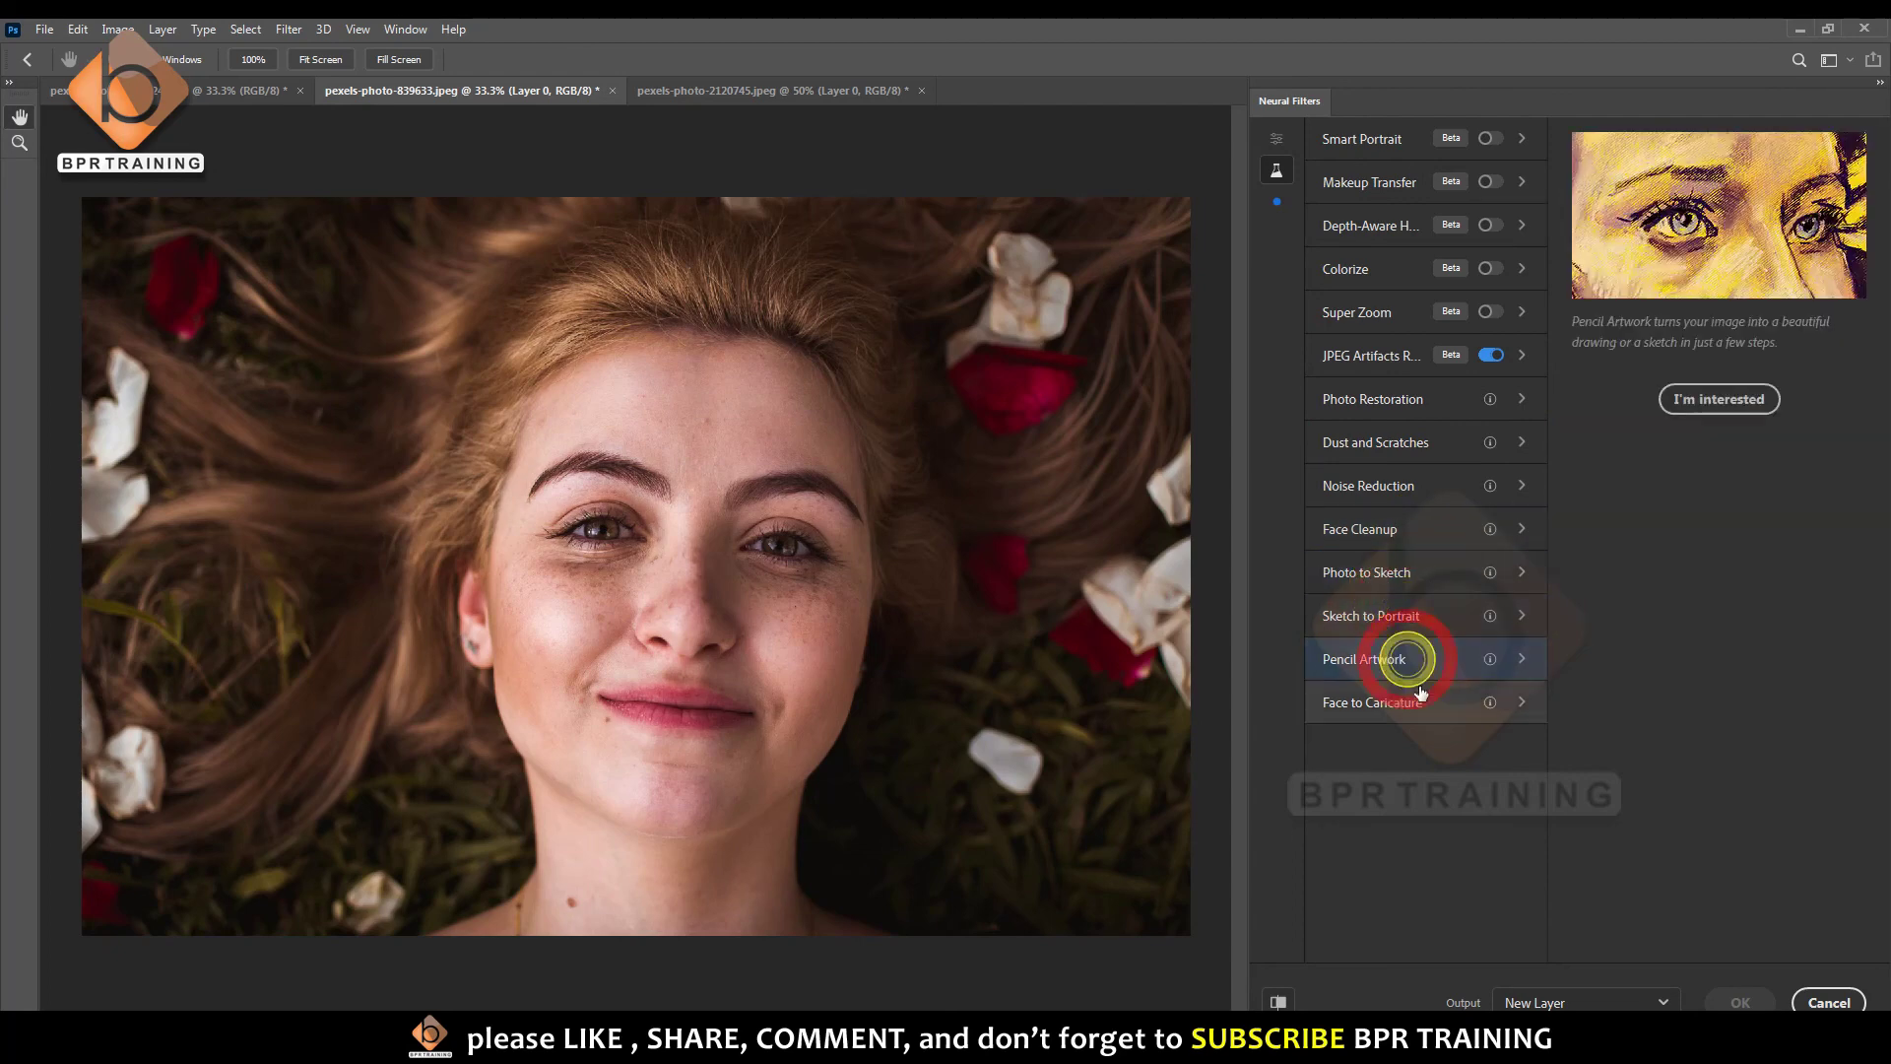
pyautogui.click(1419, 699)
# - Revisit the descriptions back up from Sketch to Portrait to Photo Restoration
pyautogui.click(1415, 615)
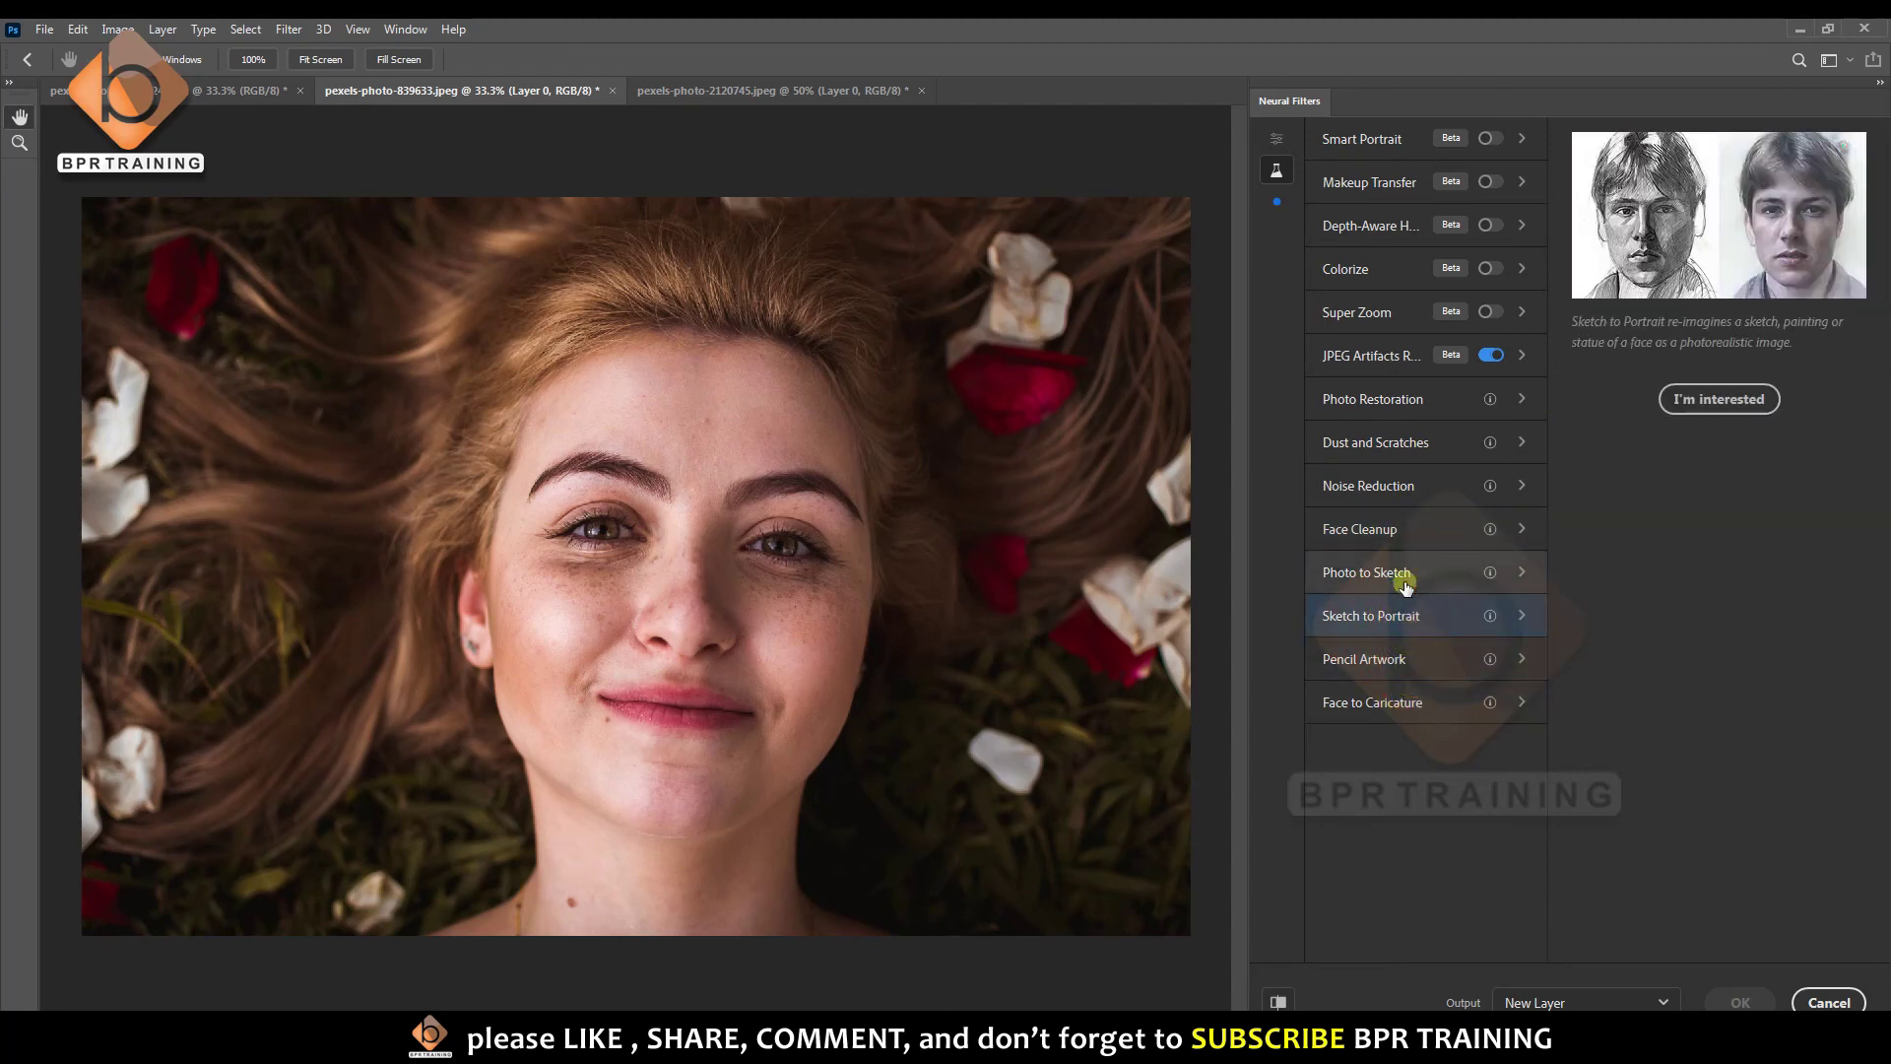
pyautogui.click(1405, 583)
pyautogui.click(1395, 532)
pyautogui.click(1411, 489)
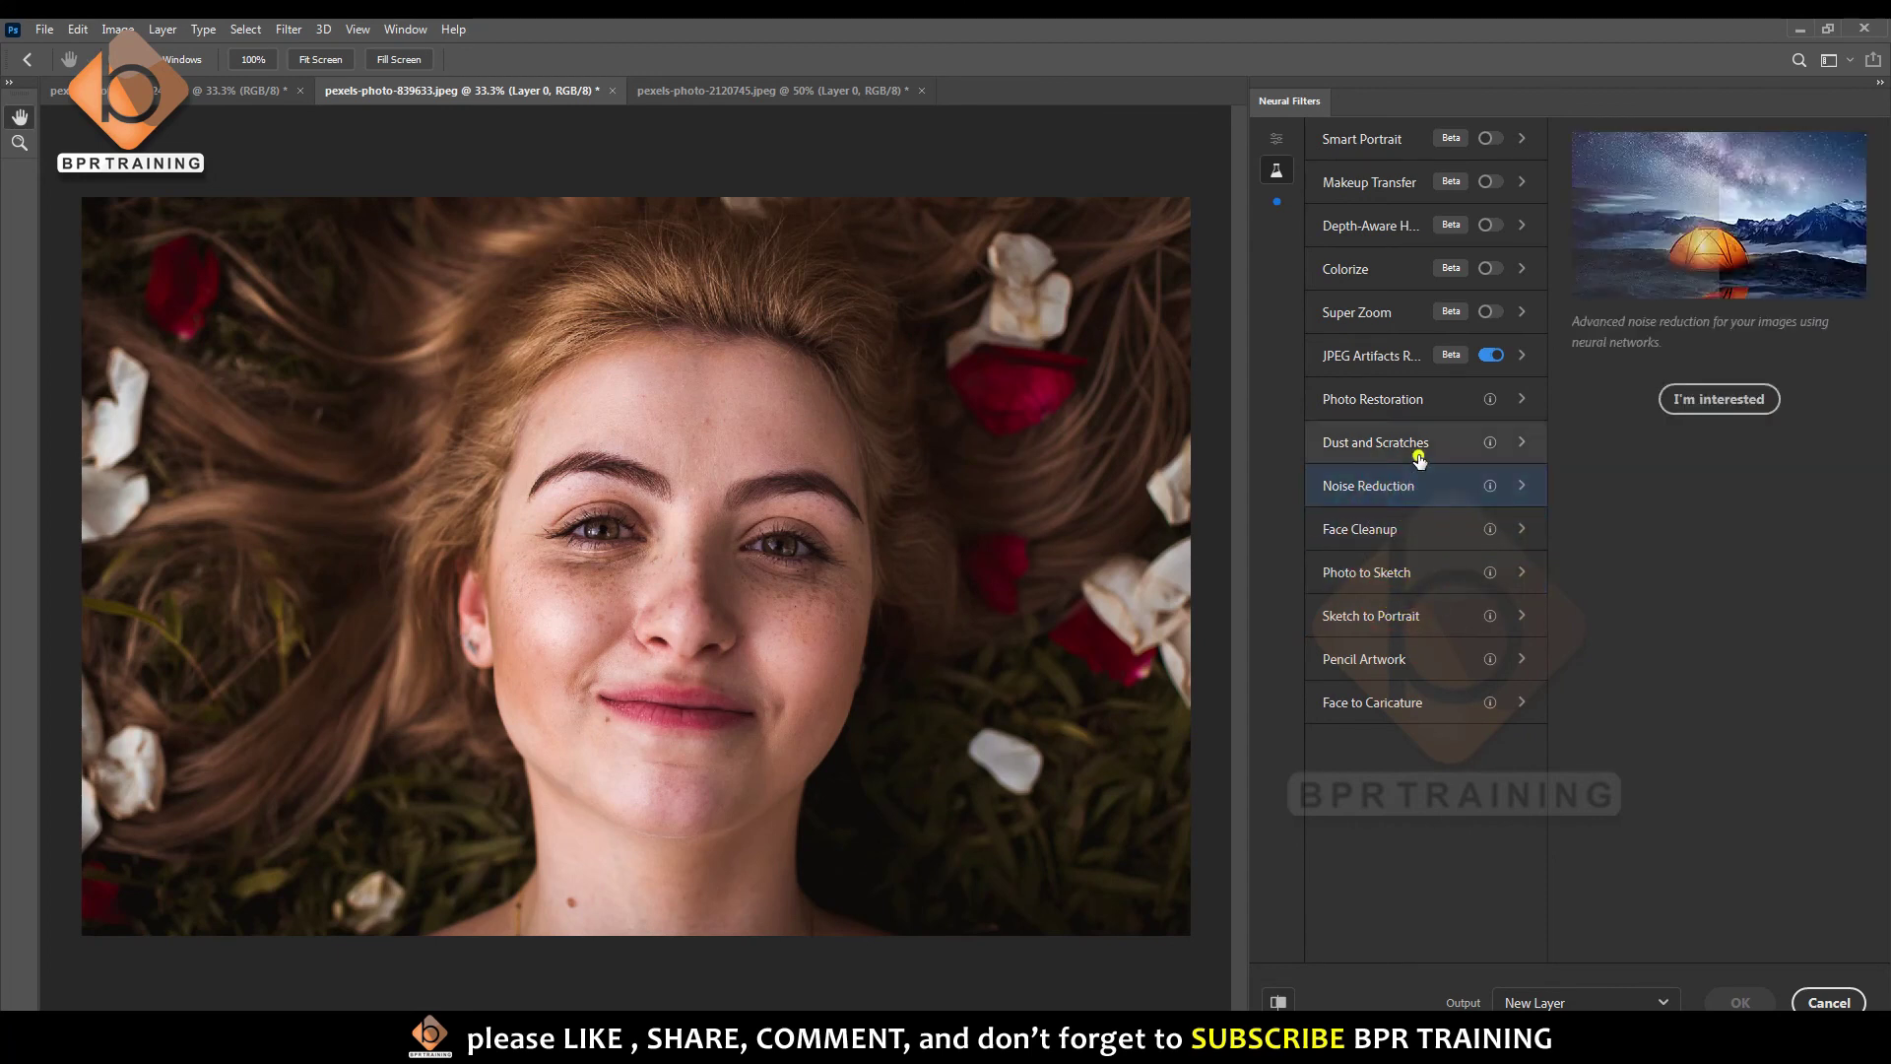
pyautogui.click(1418, 455)
pyautogui.click(1423, 404)
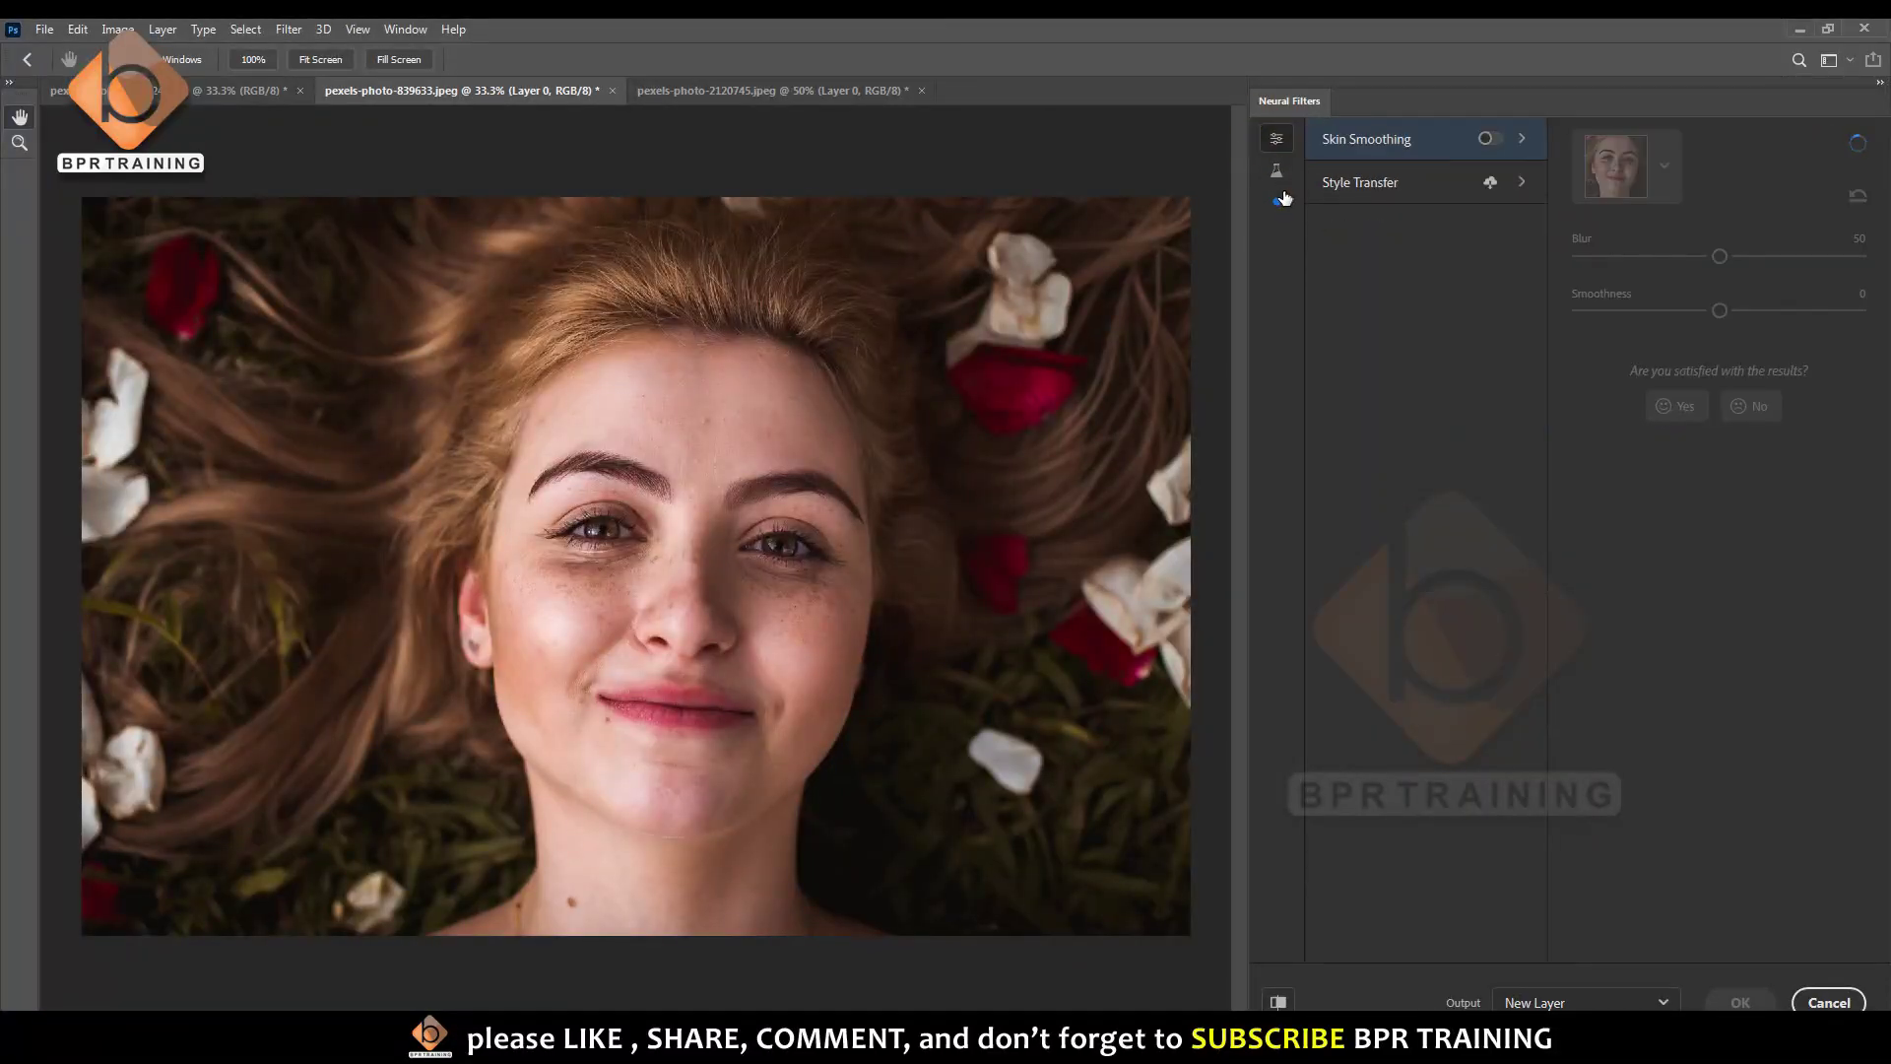
# - Check the active filters, then switch JPEG Artifacts Removal off in the beta list
pyautogui.click(1281, 198)
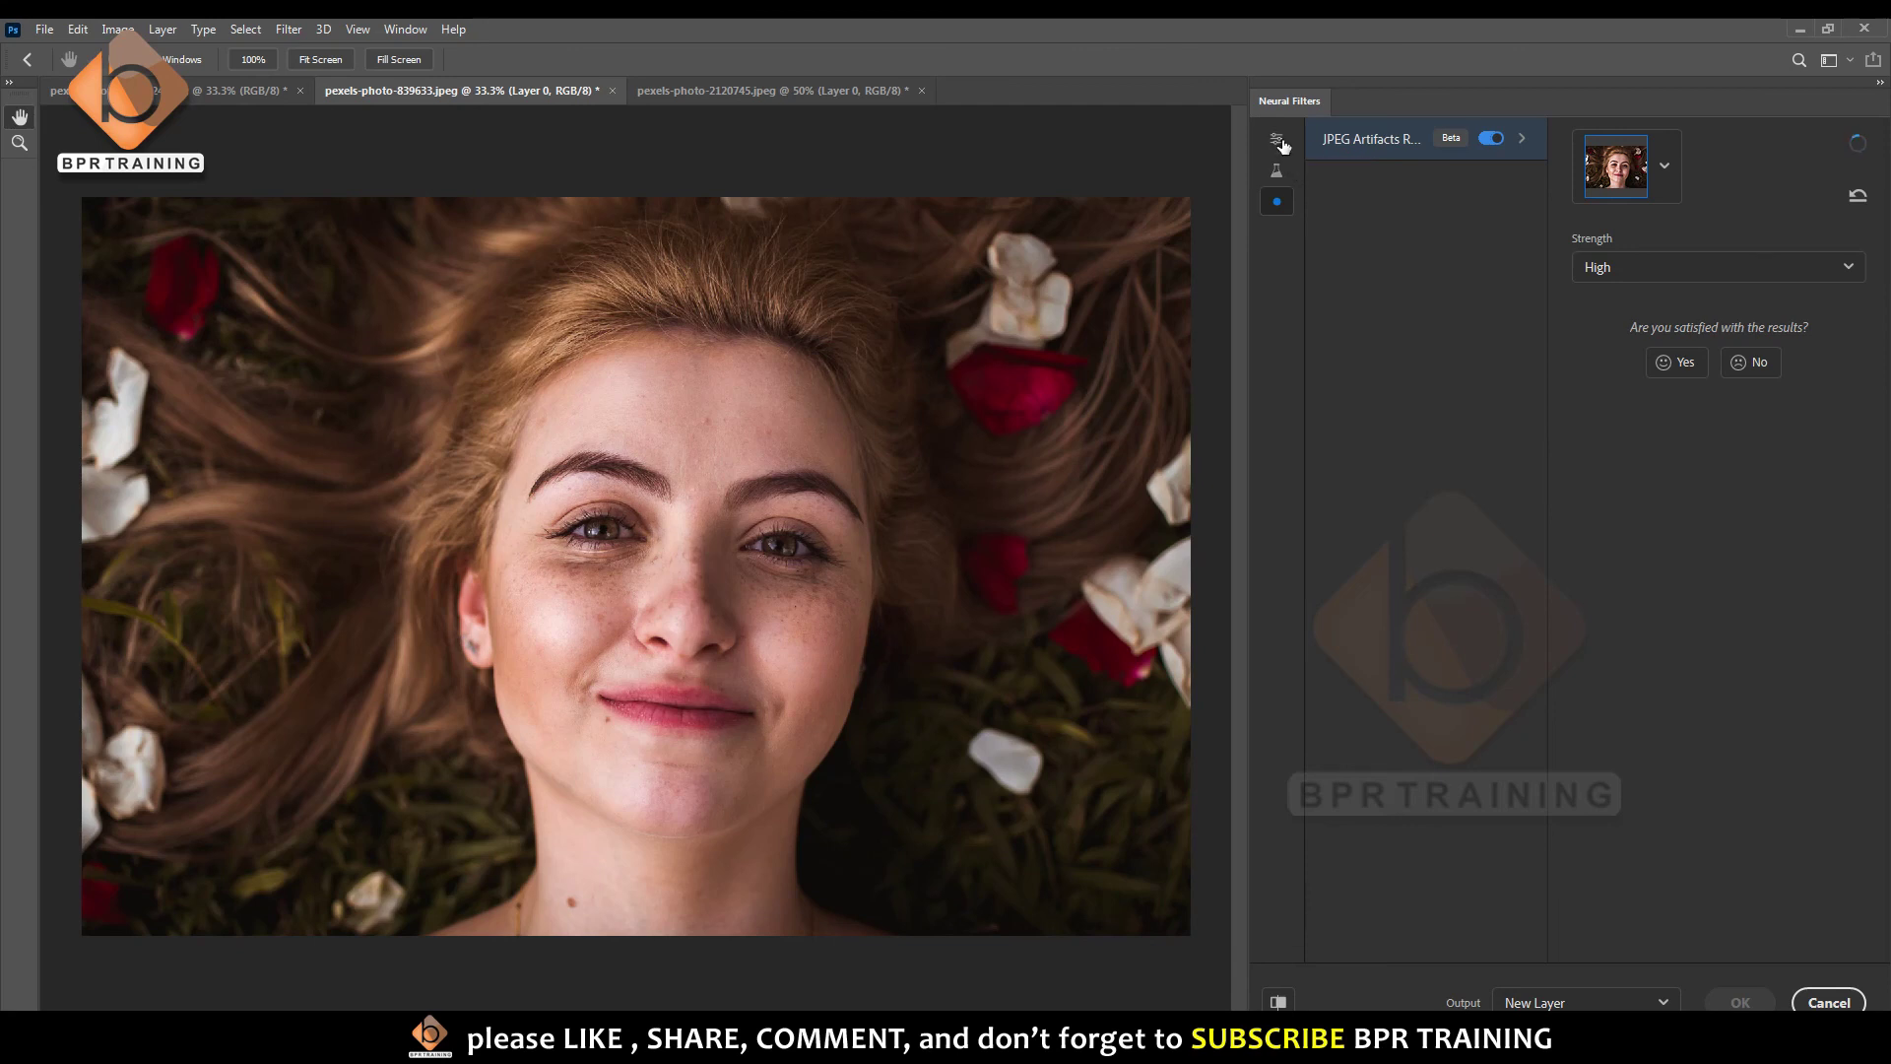
pyautogui.click(1278, 169)
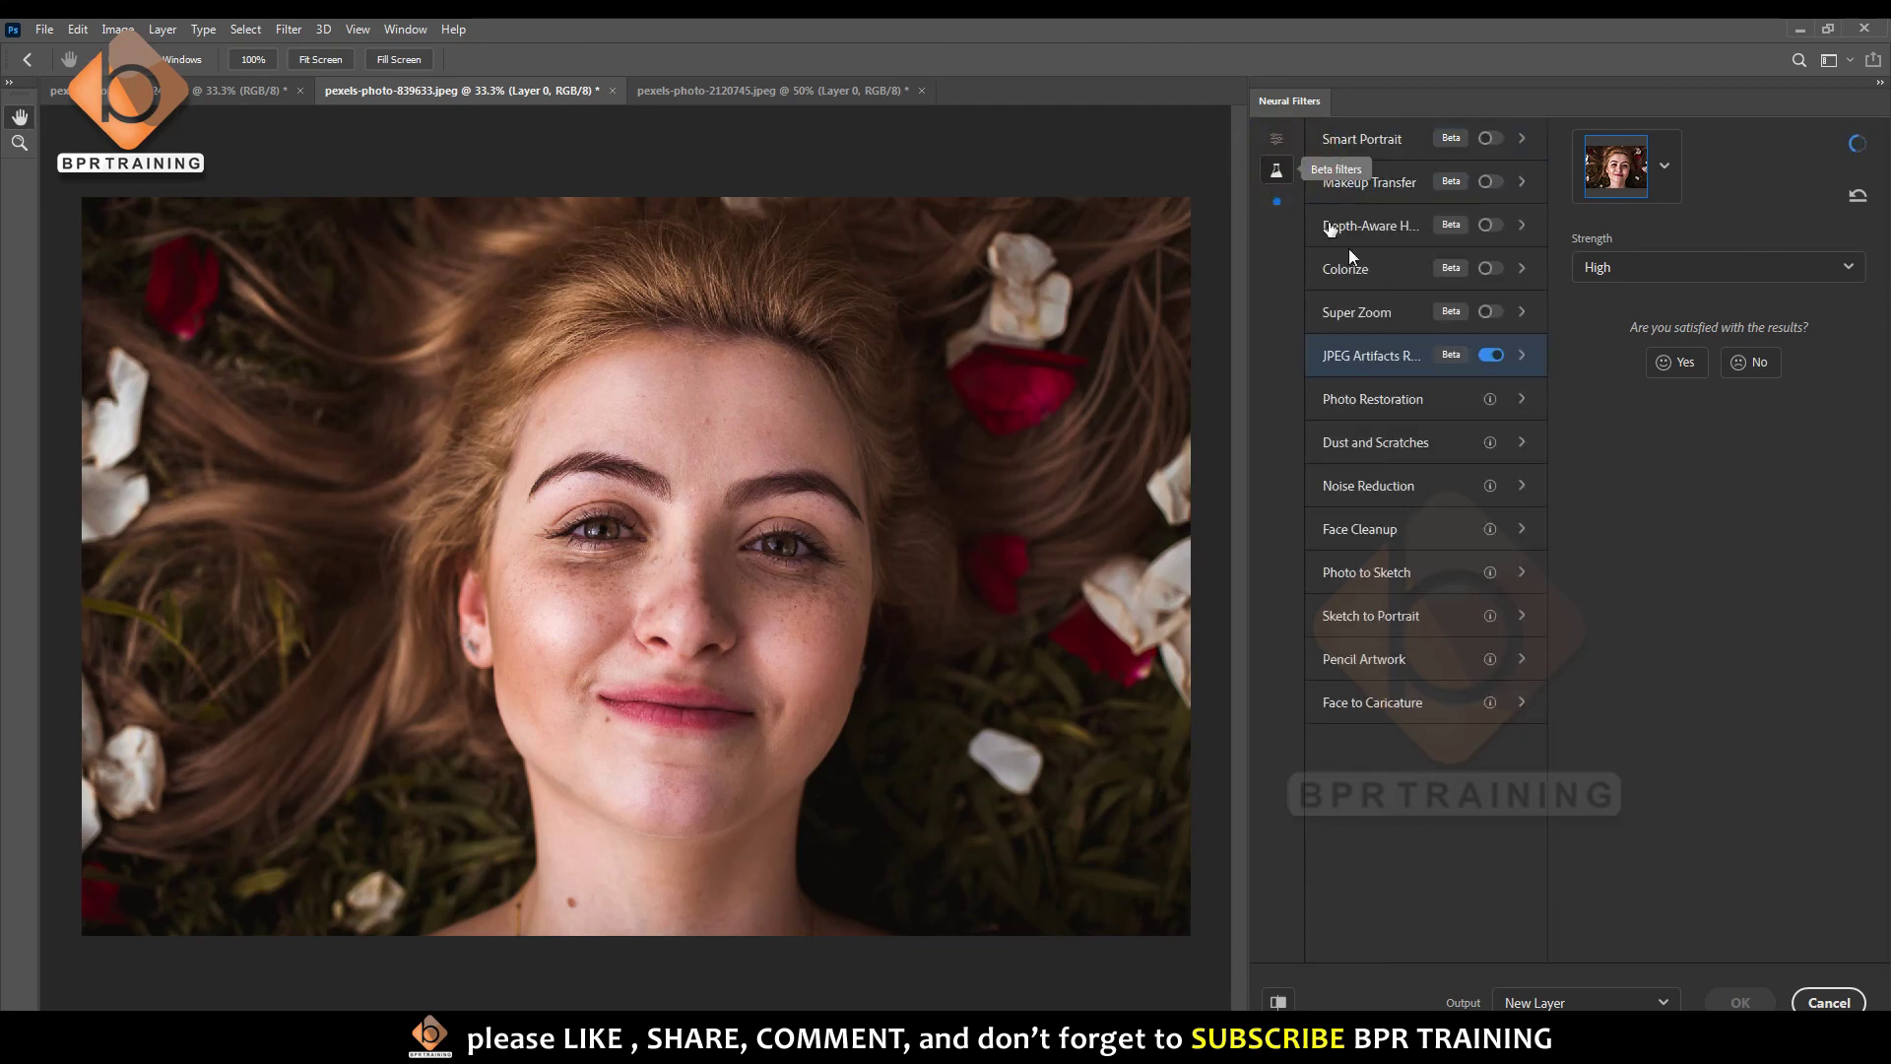
pyautogui.click(1489, 353)
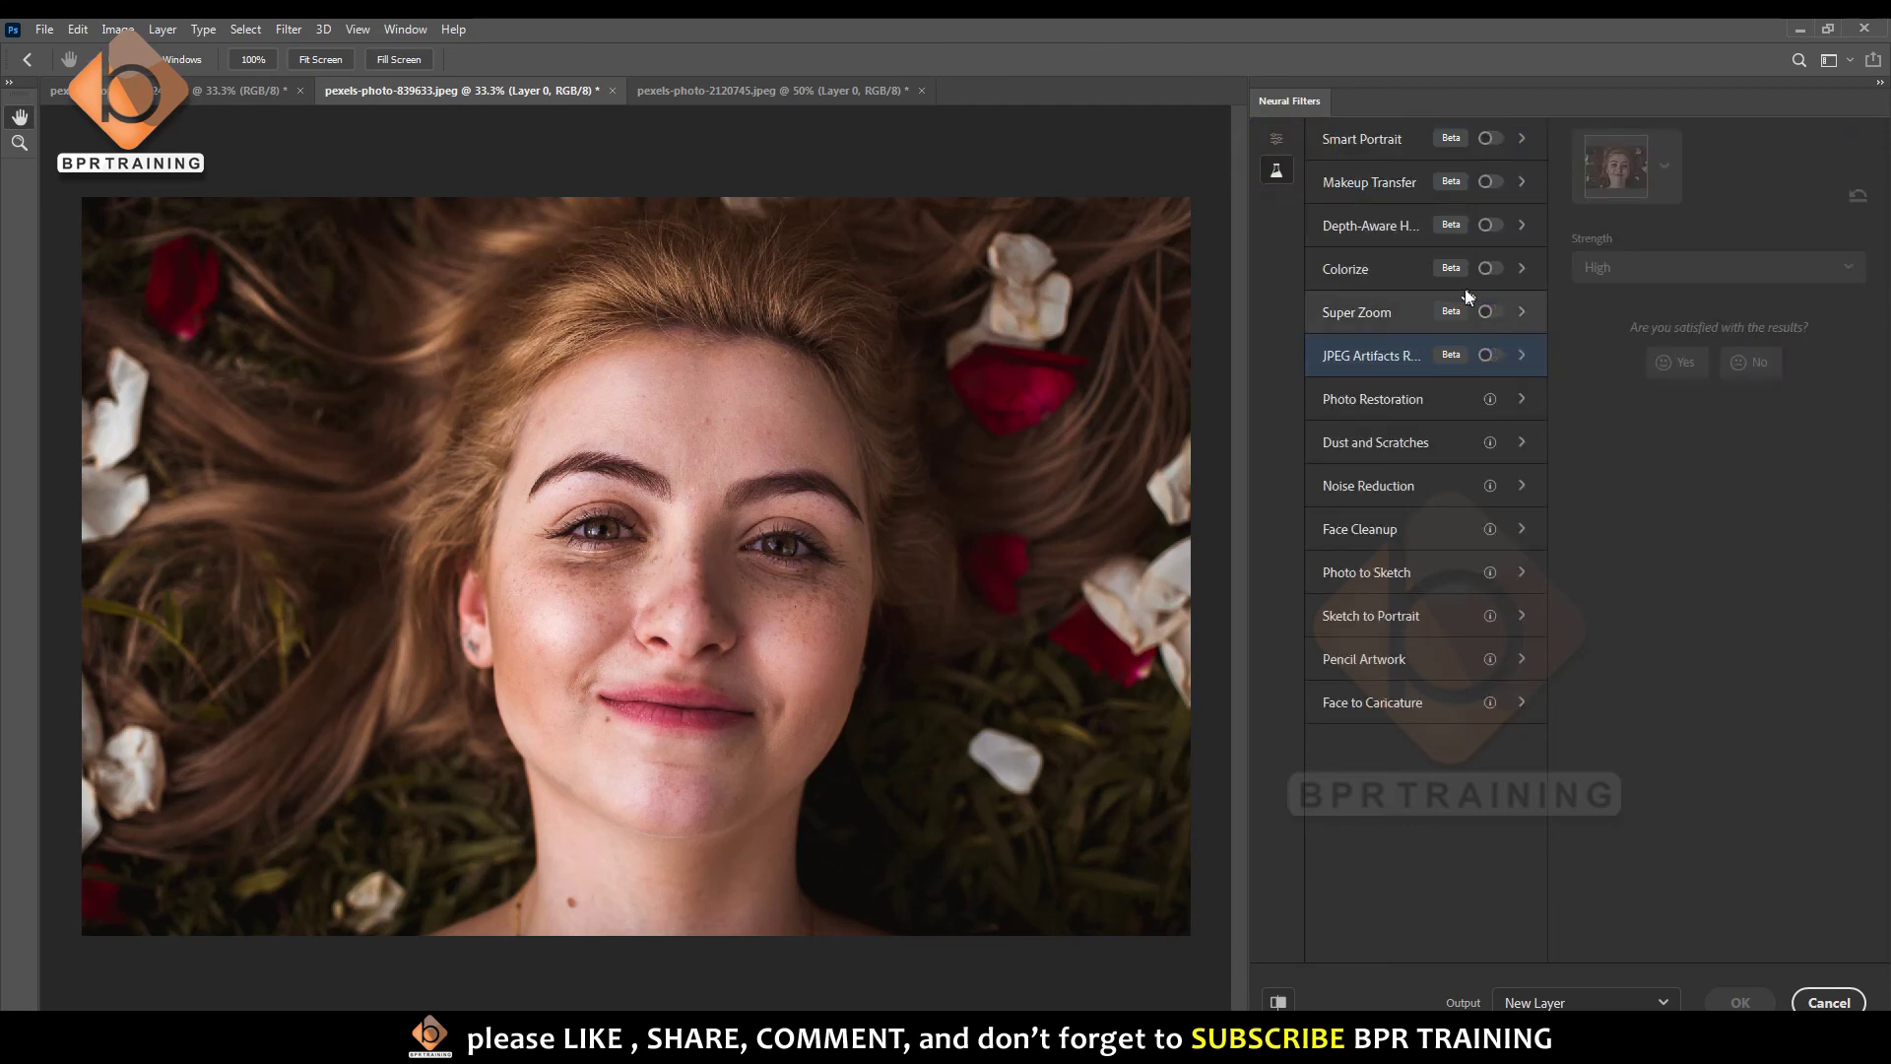